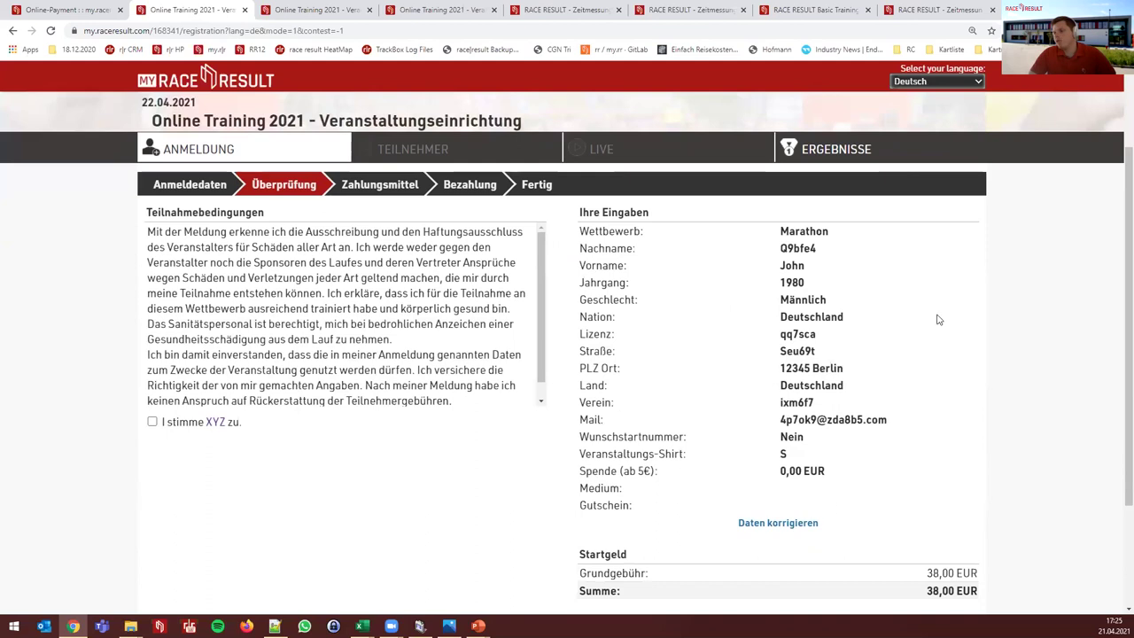
Accept the participation terms for the Marathon registration and choose SEPA-Basislastschrift (EUR) as the payment method
scroll(740, 342, down, 1)
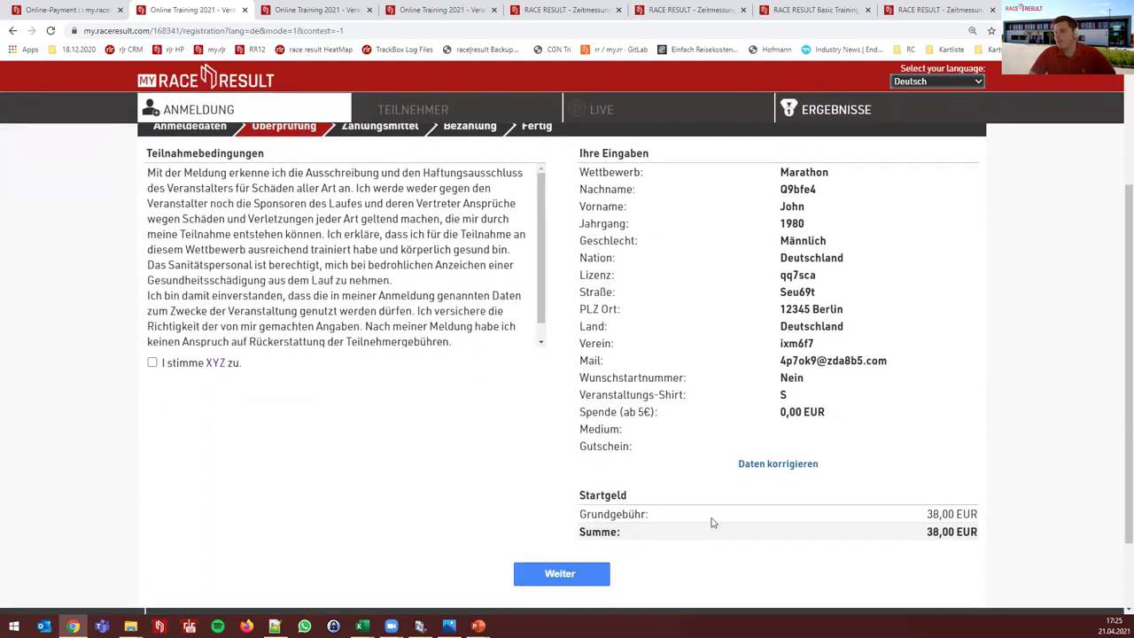
click(517, 573)
click(153, 363)
click(532, 575)
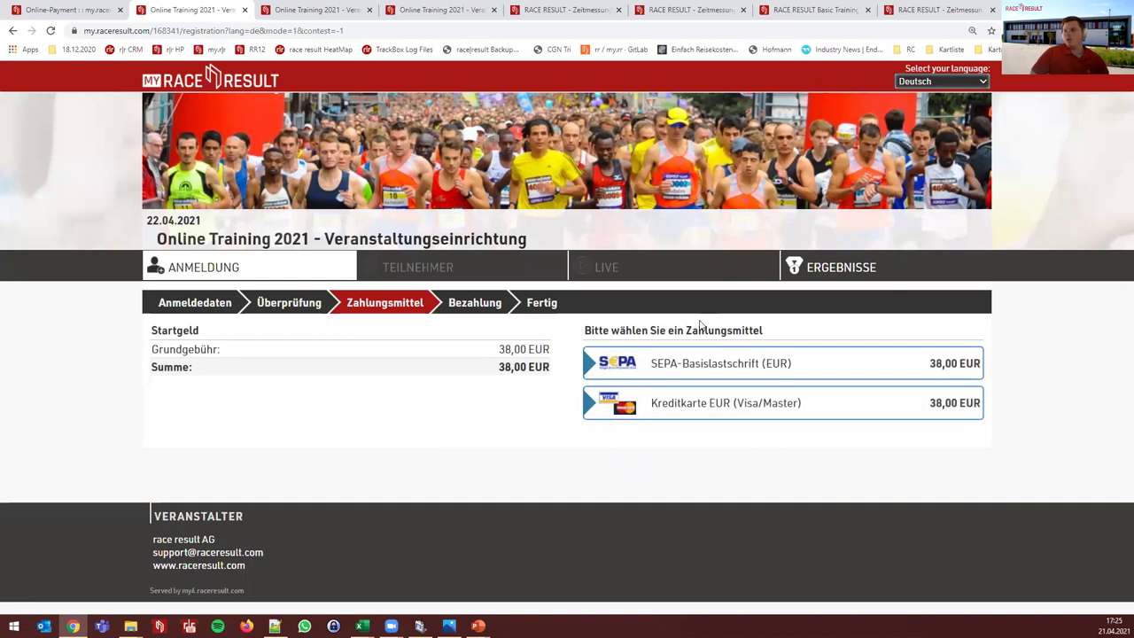
click(674, 379)
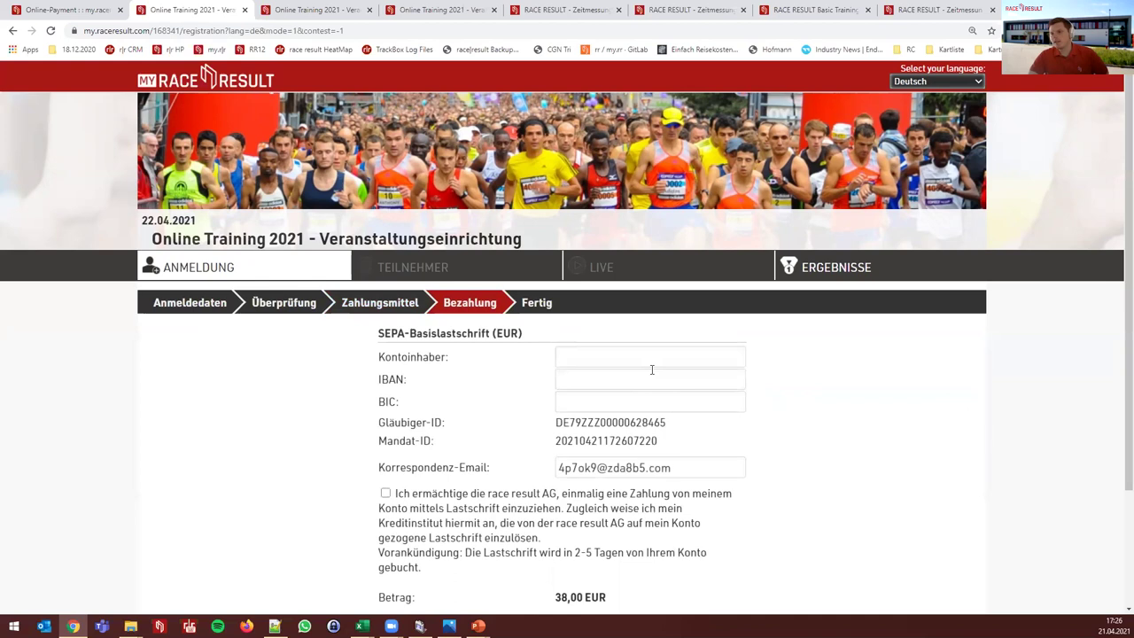
scroll(770, 381, down, 1)
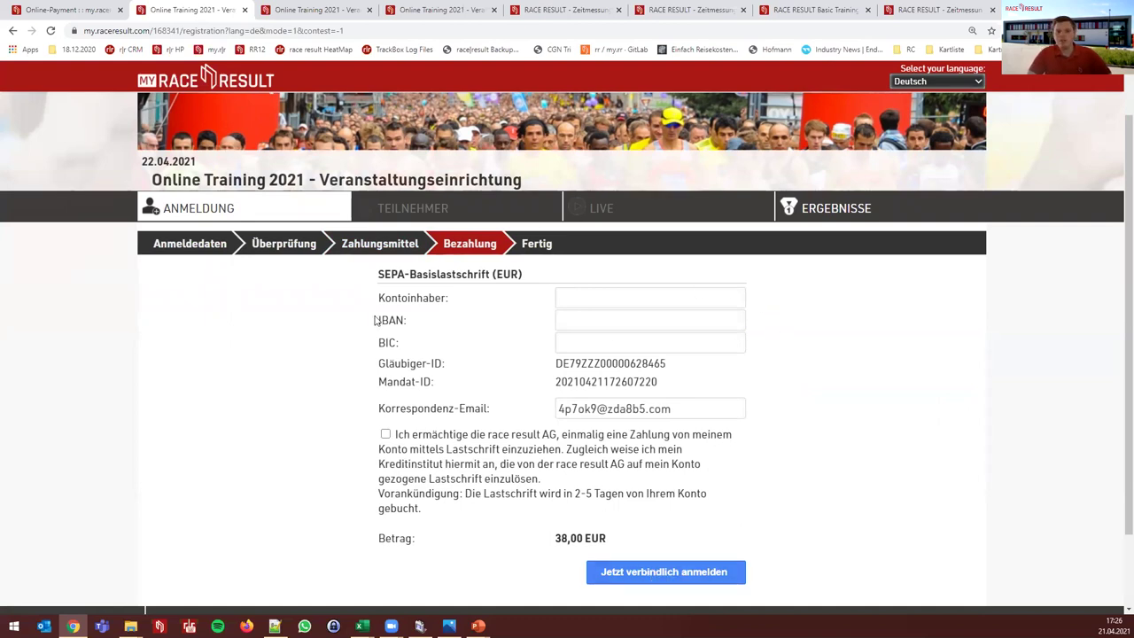
Review the event's my.raceresult.com activation settings and the organizer's email in the contact information
click(97, 14)
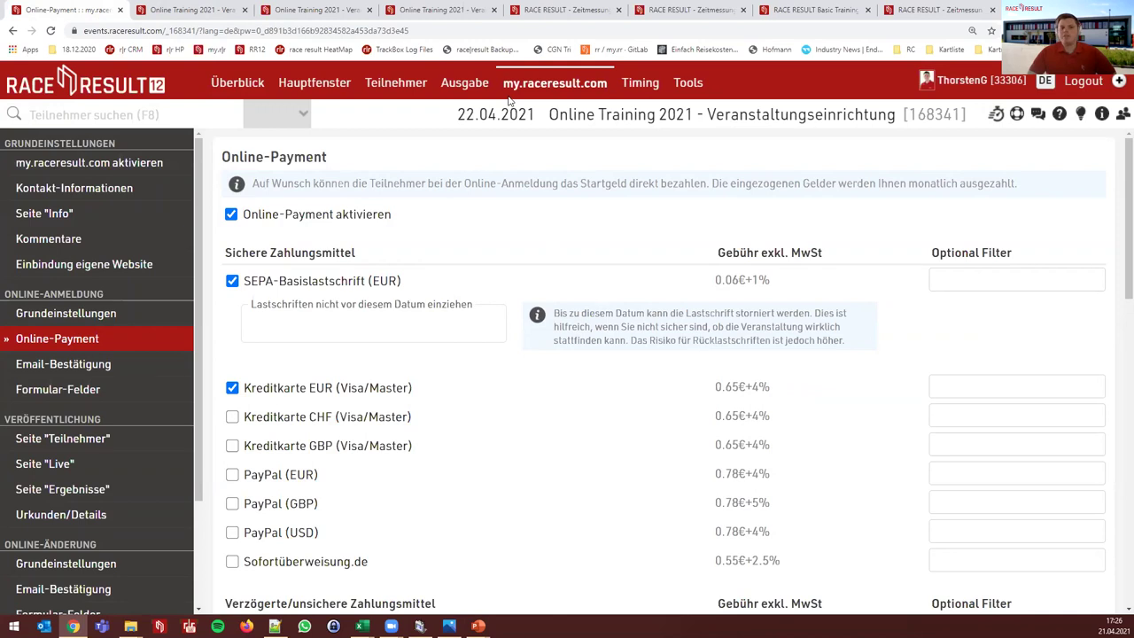
click(118, 165)
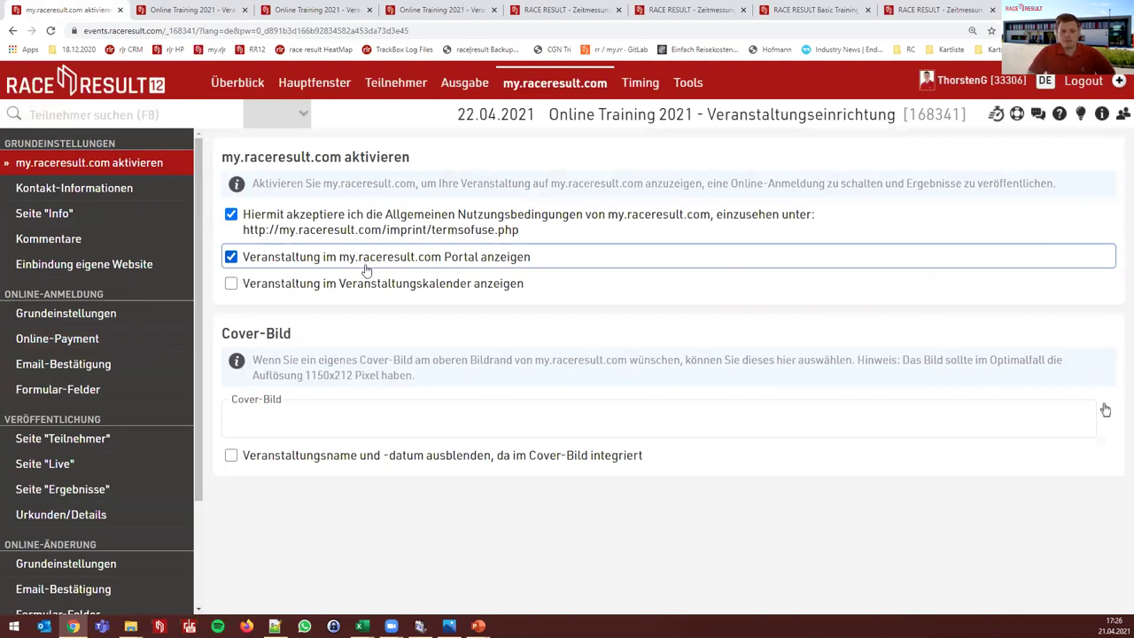
click(139, 197)
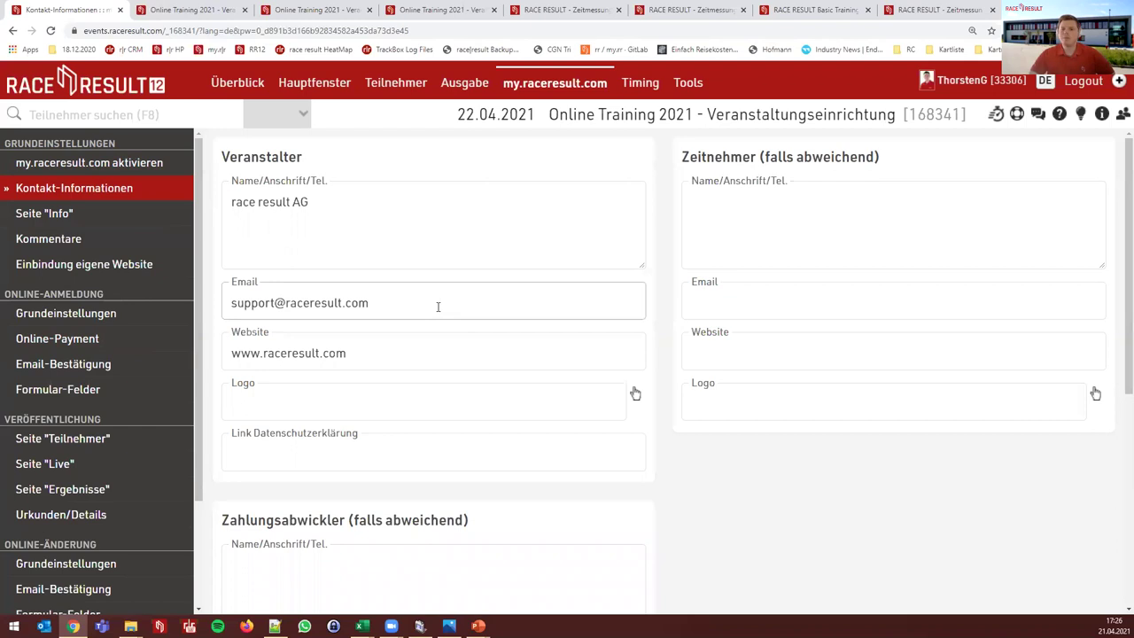
click(409, 314)
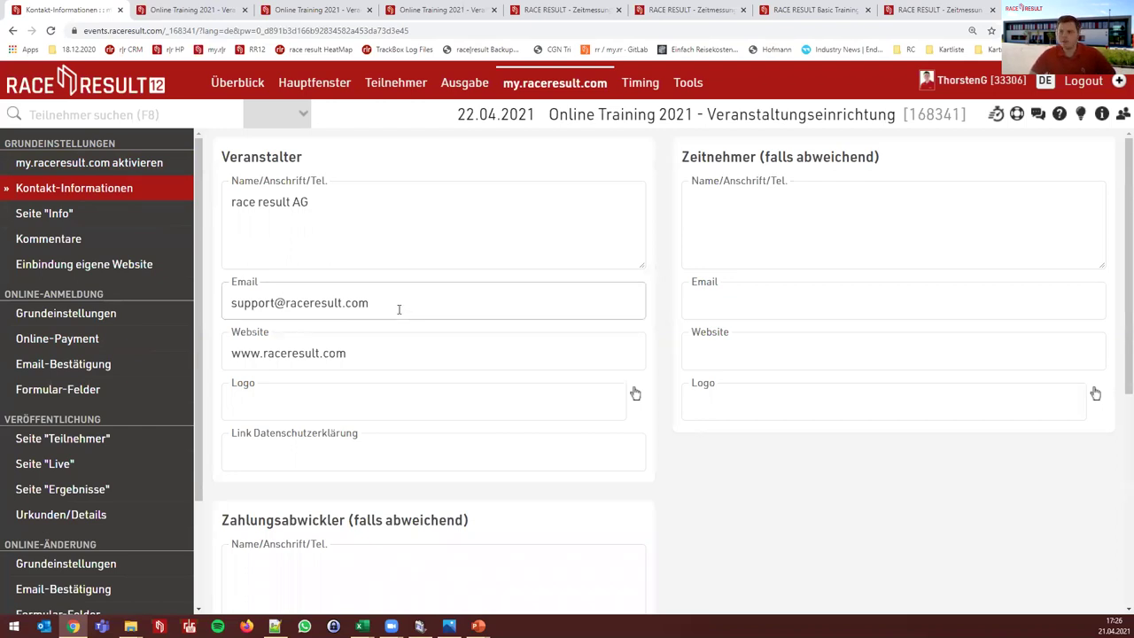
drag(394, 305, 229, 303)
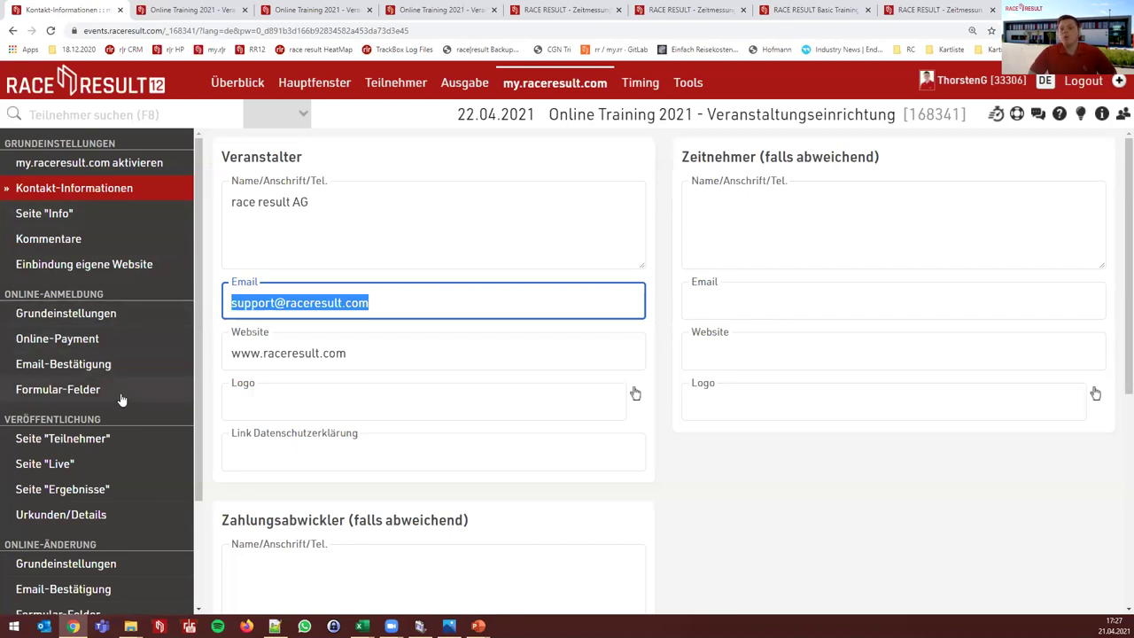
Test the online registration from its basic settings, view the Marathon und Halbmarathon individual form in test mode, and close the test page
click(98, 314)
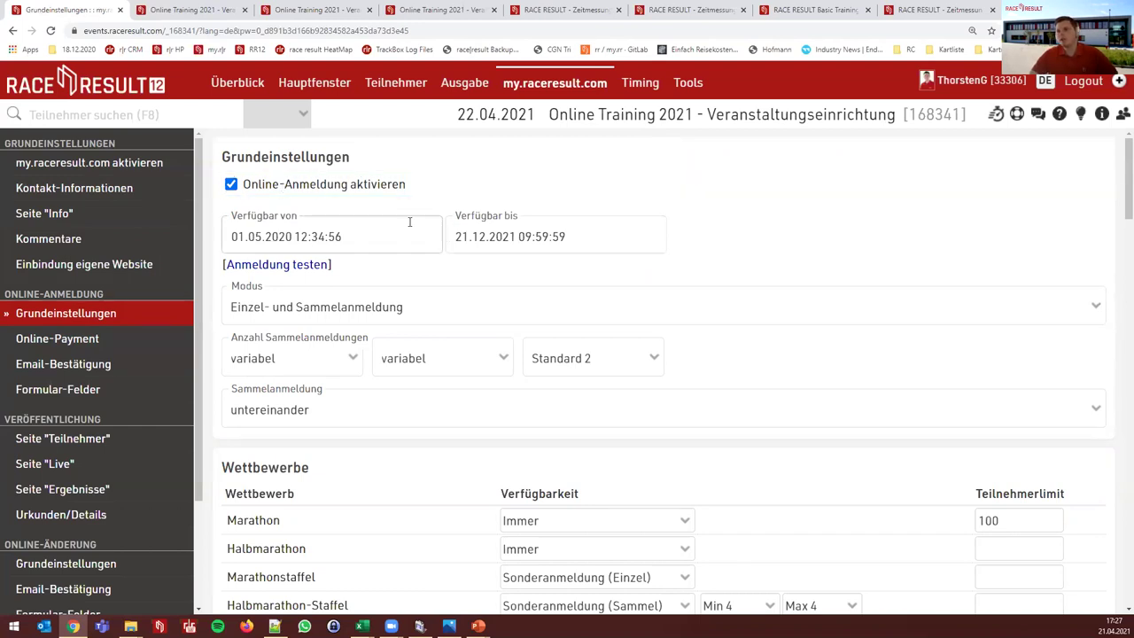
click(293, 266)
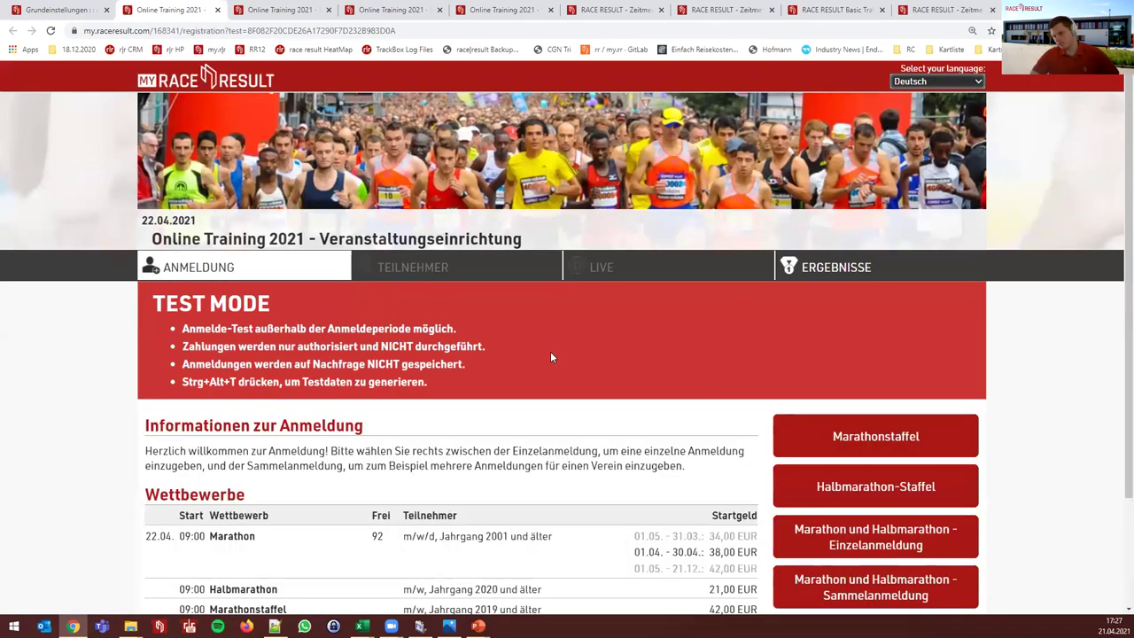
drag(149, 303, 487, 376)
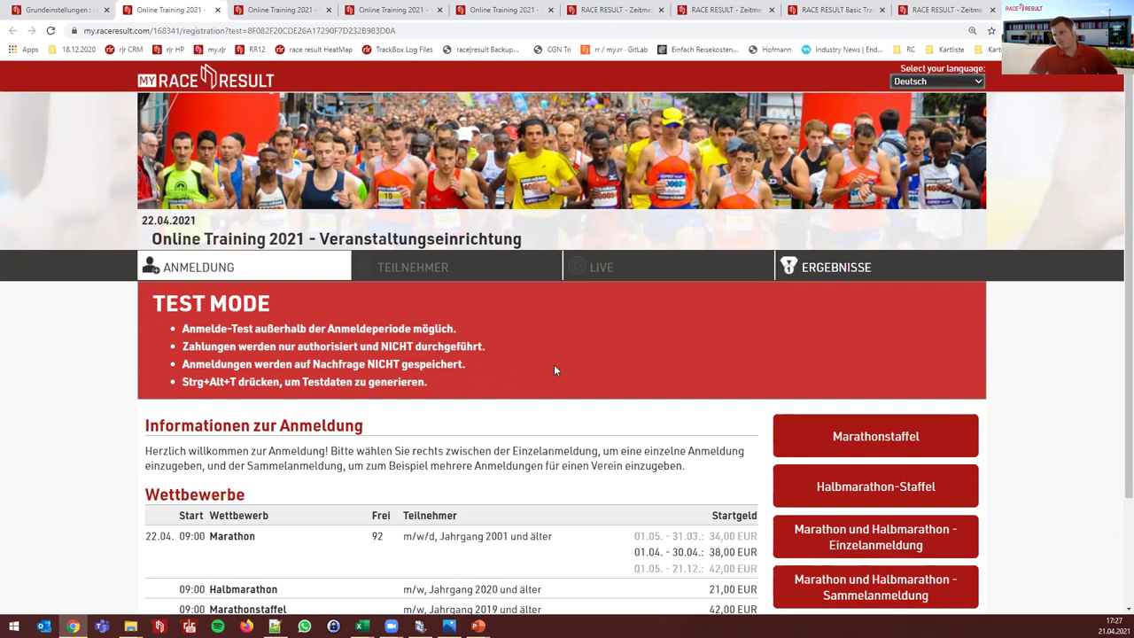
scroll(555, 371, down, 1)
click(875, 469)
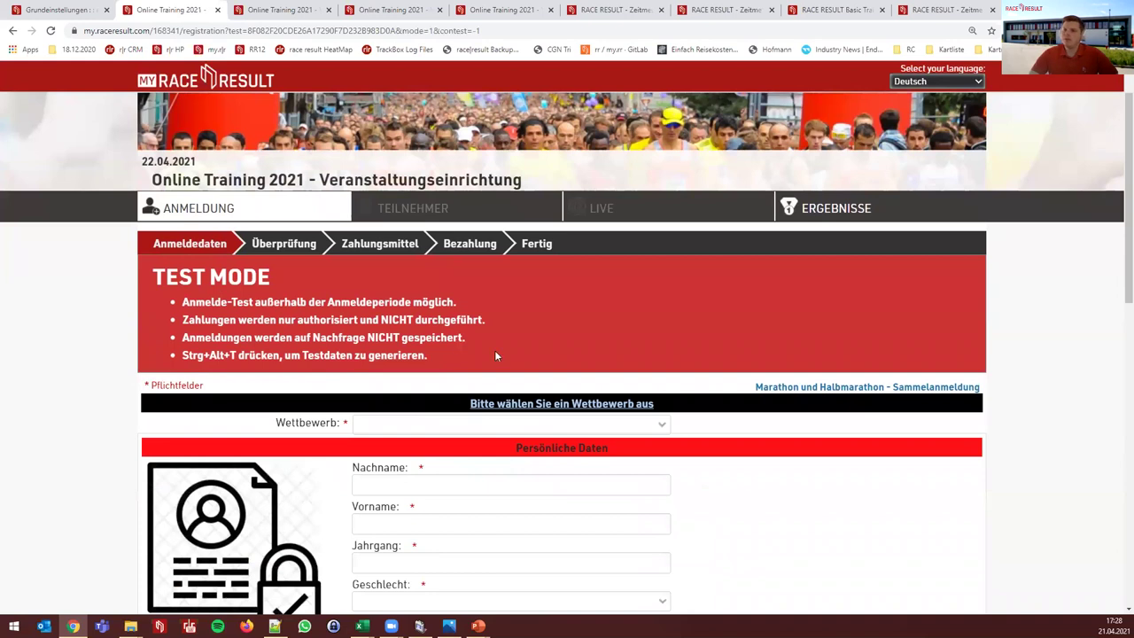
scroll(407, 413, down, 1)
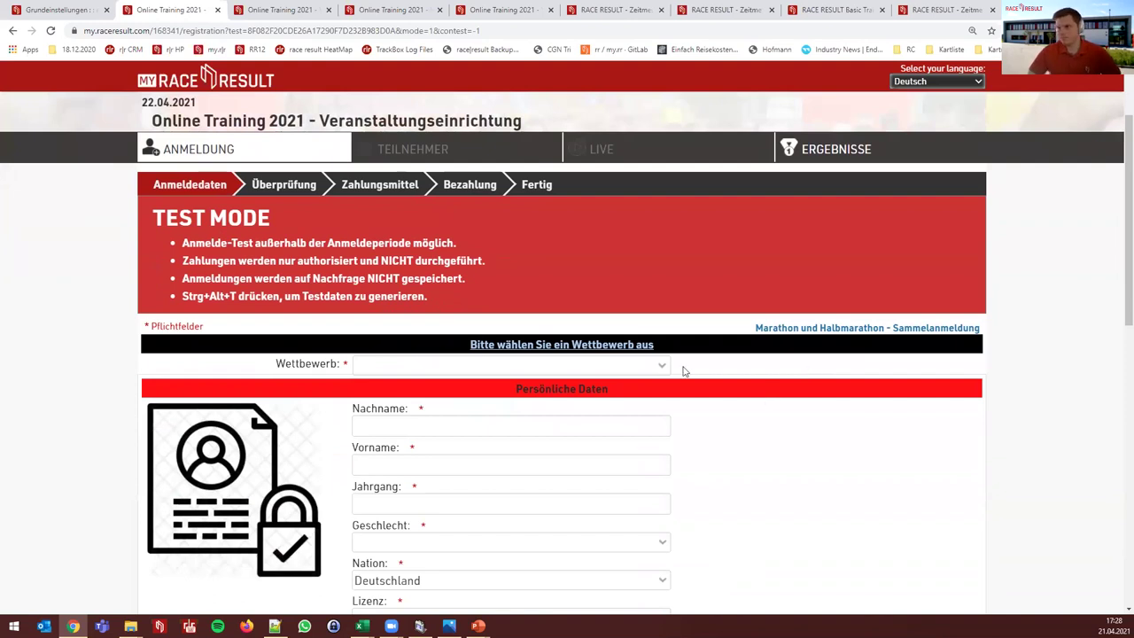
middle_click(154, 15)
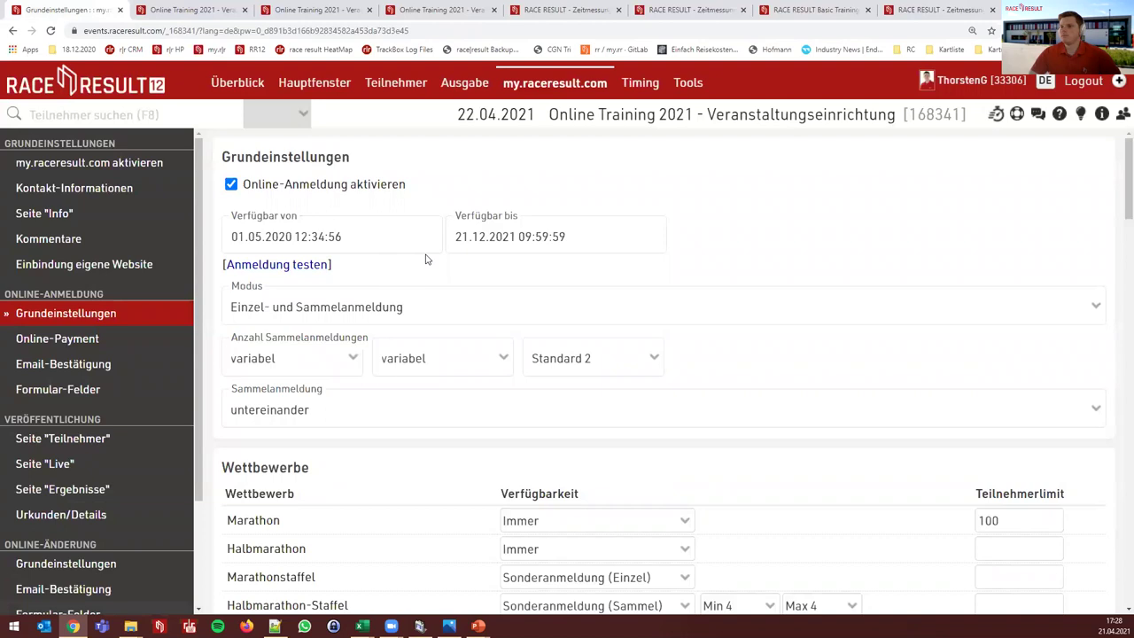
Examine the available registration modes and compare them with the registration choices on the public event page
scroll(461, 258, down, 1)
click(380, 250)
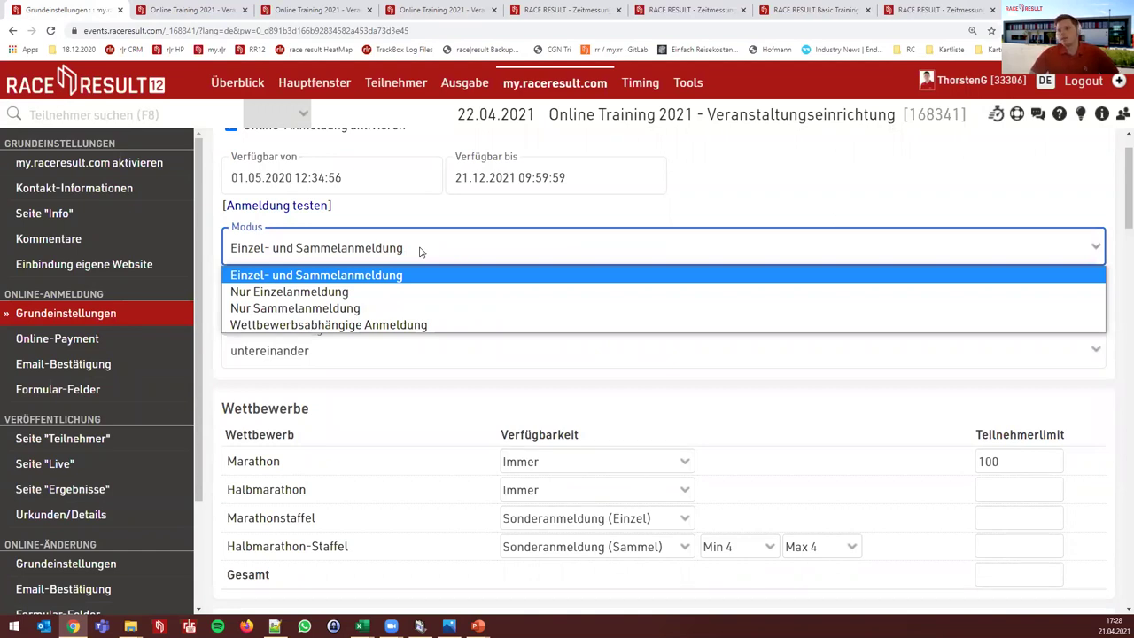
click(420, 251)
click(419, 249)
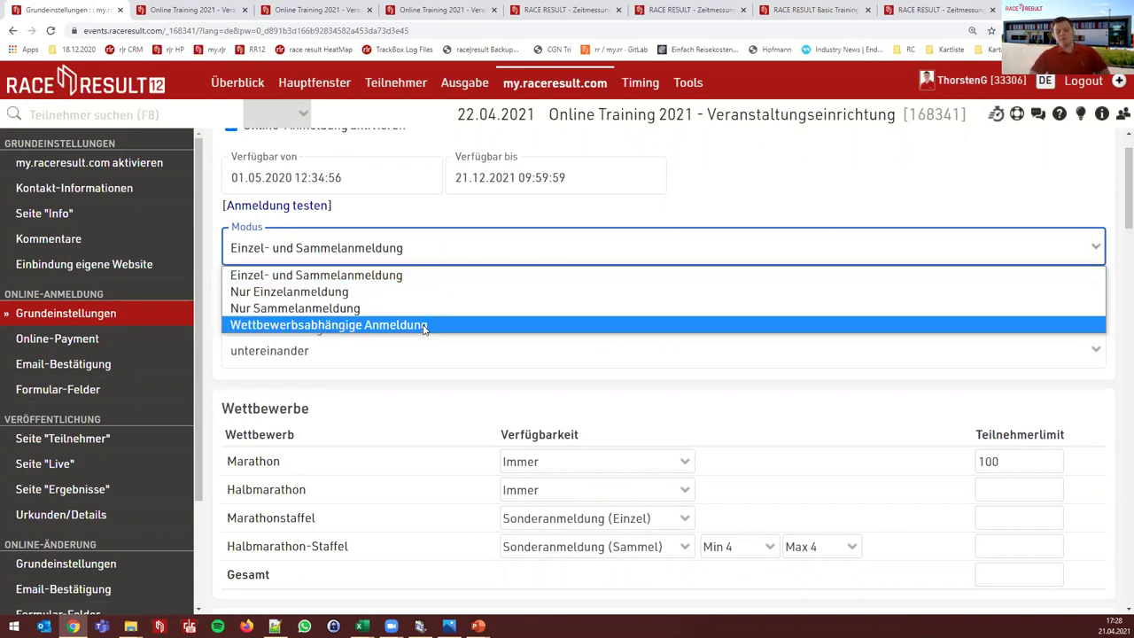
click(191, 10)
click(222, 207)
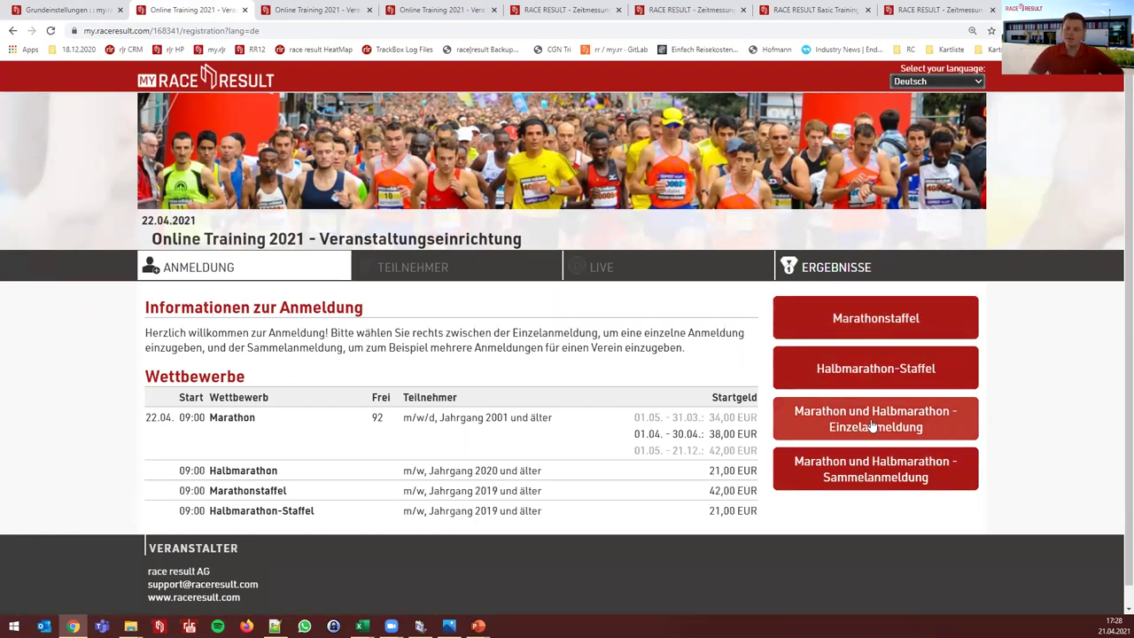
click(95, 11)
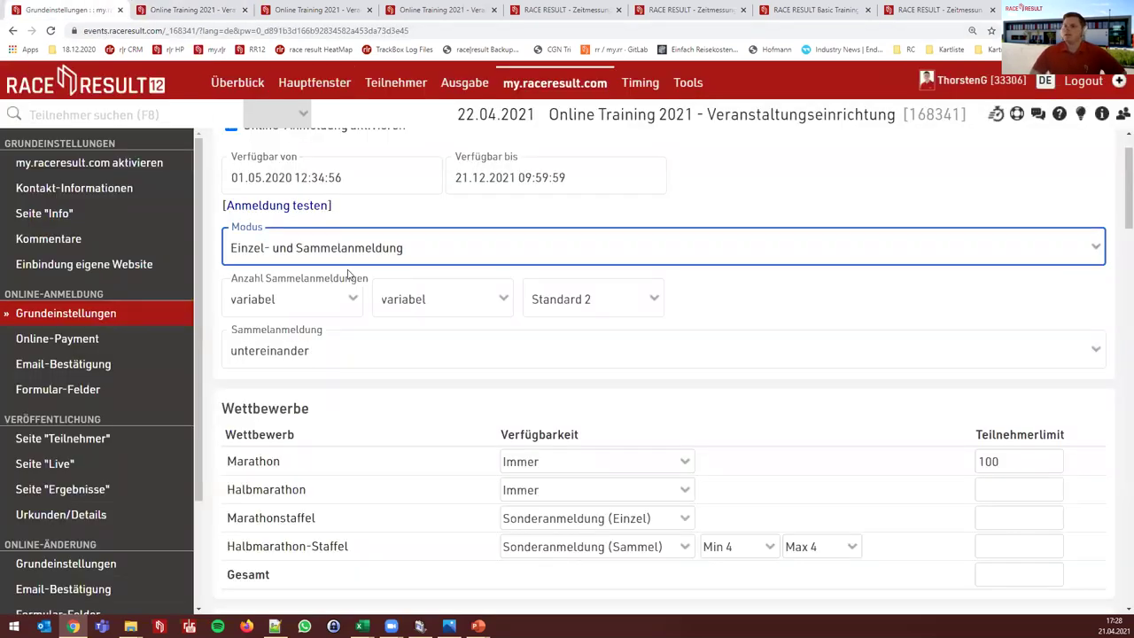
Examine the layout options for Sammelanmeldung, als Tabelle and untereinander, without changing the setting
click(330, 350)
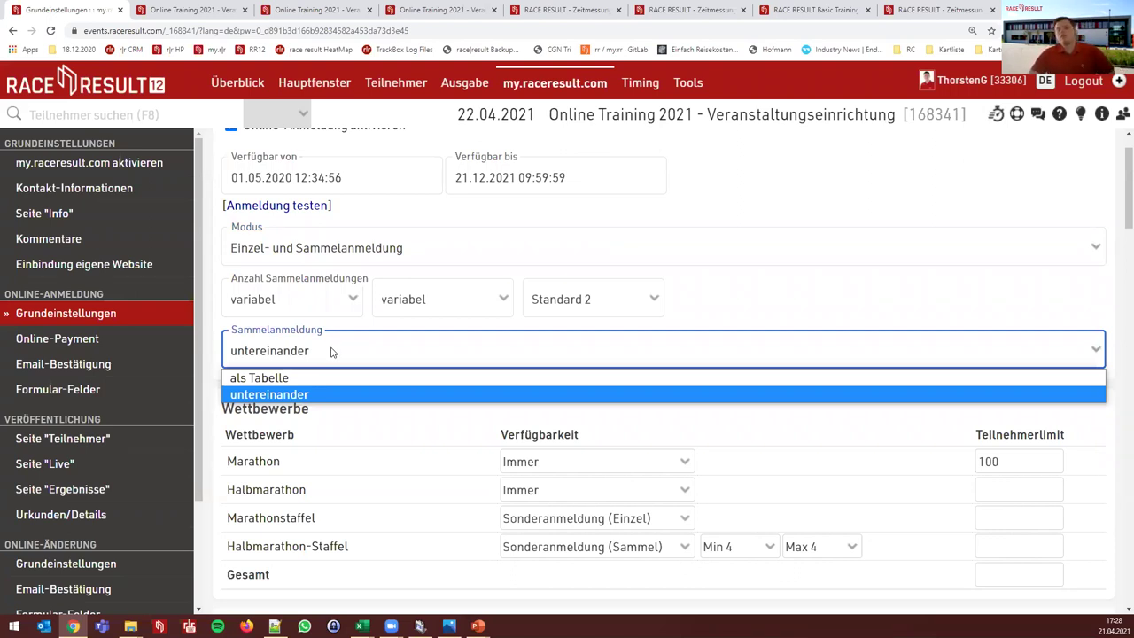
click(331, 352)
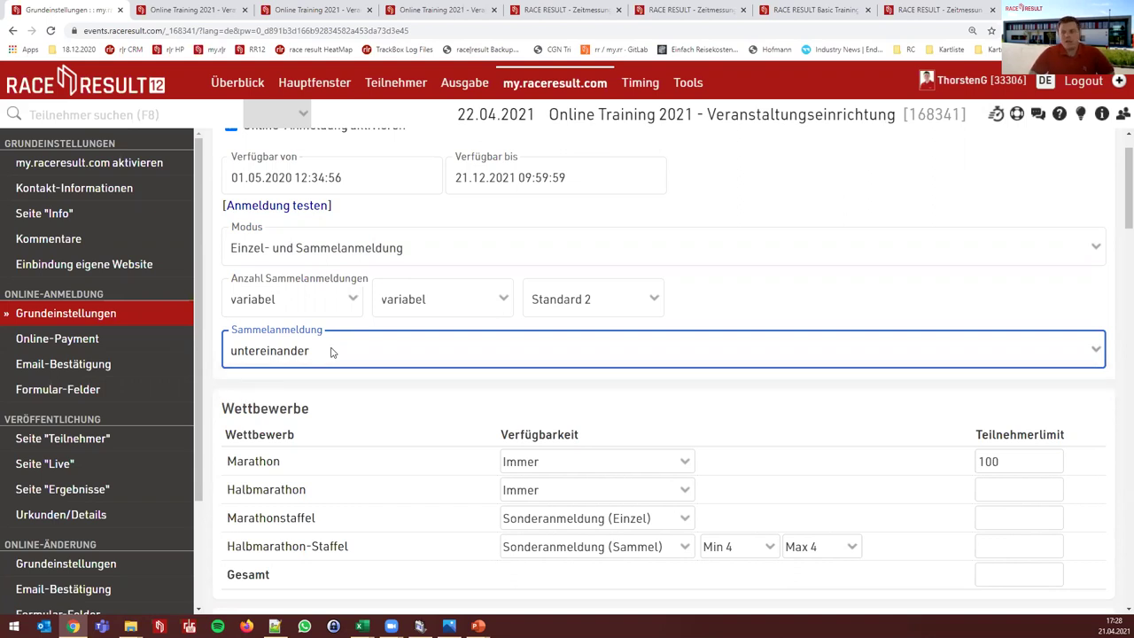
click(331, 352)
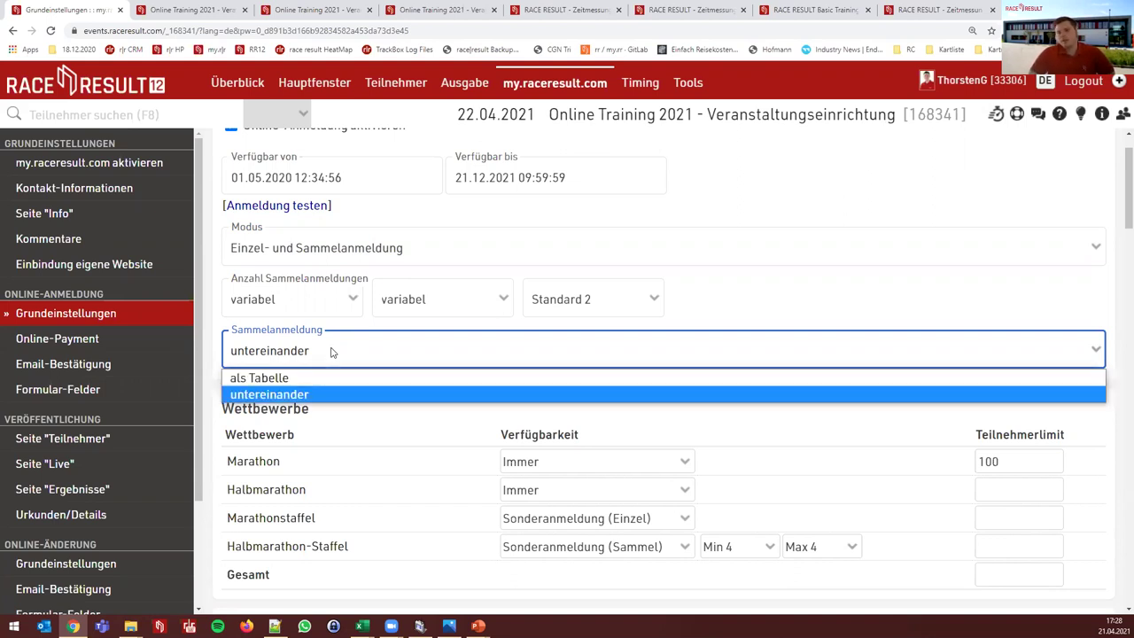
key(Up)
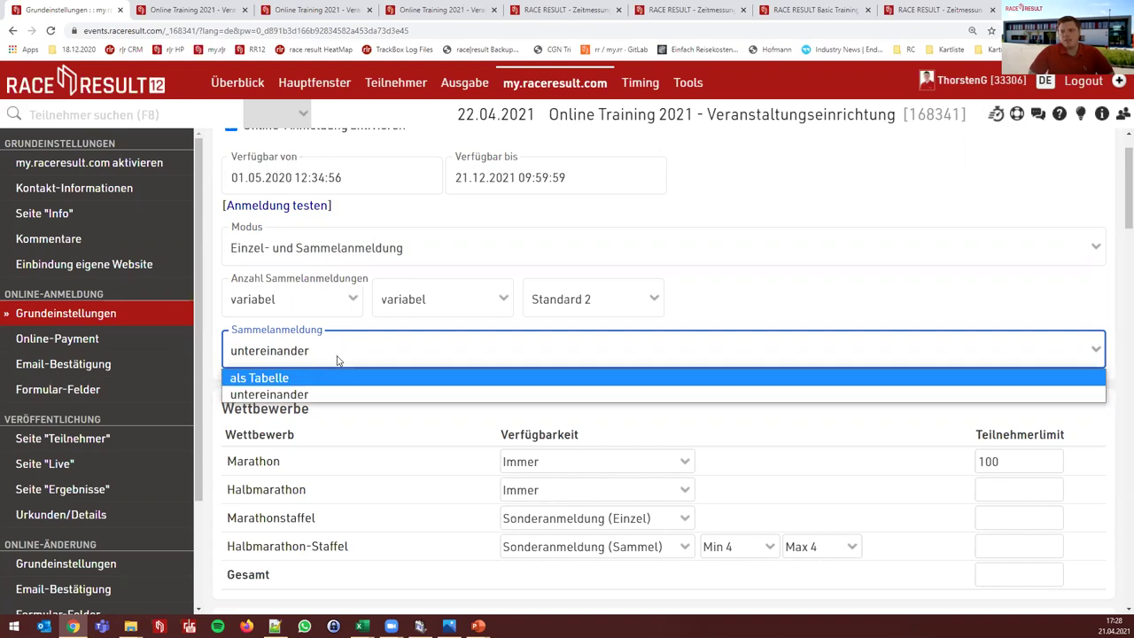
click(336, 360)
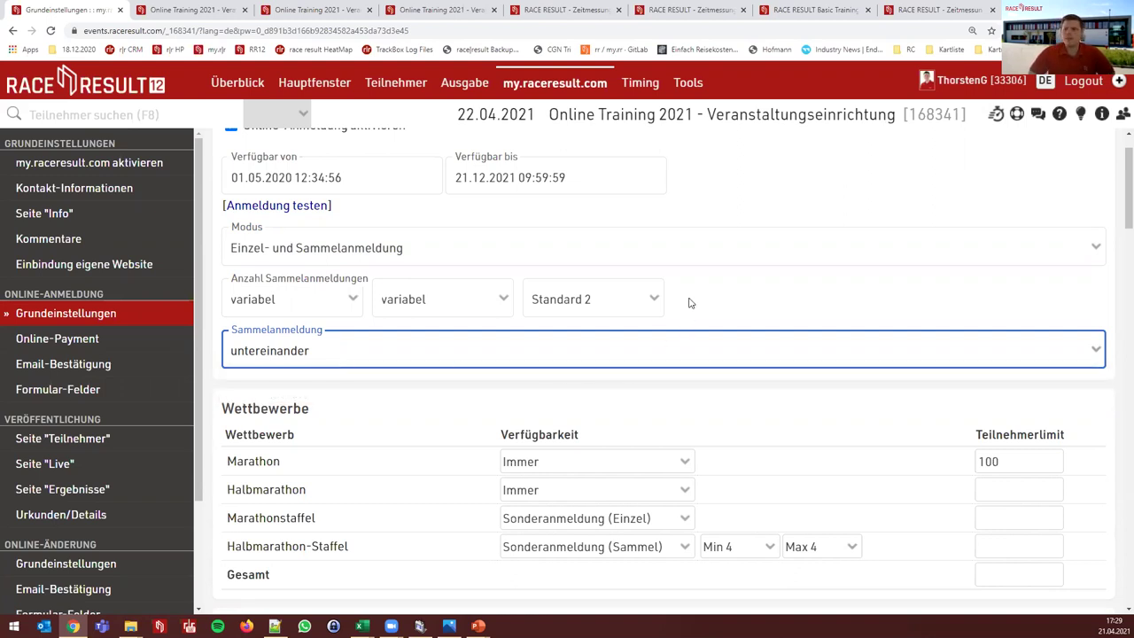
Examine the availability options for the Marathon contest, including the special individual and group registrations
scroll(690, 303, down, 2)
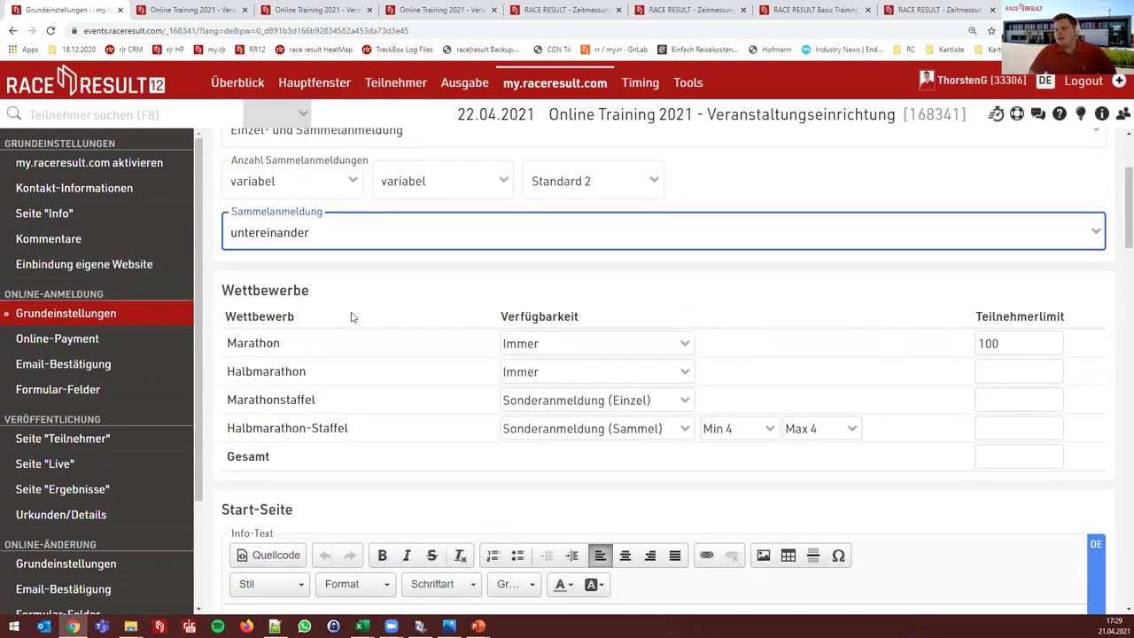
click(596, 345)
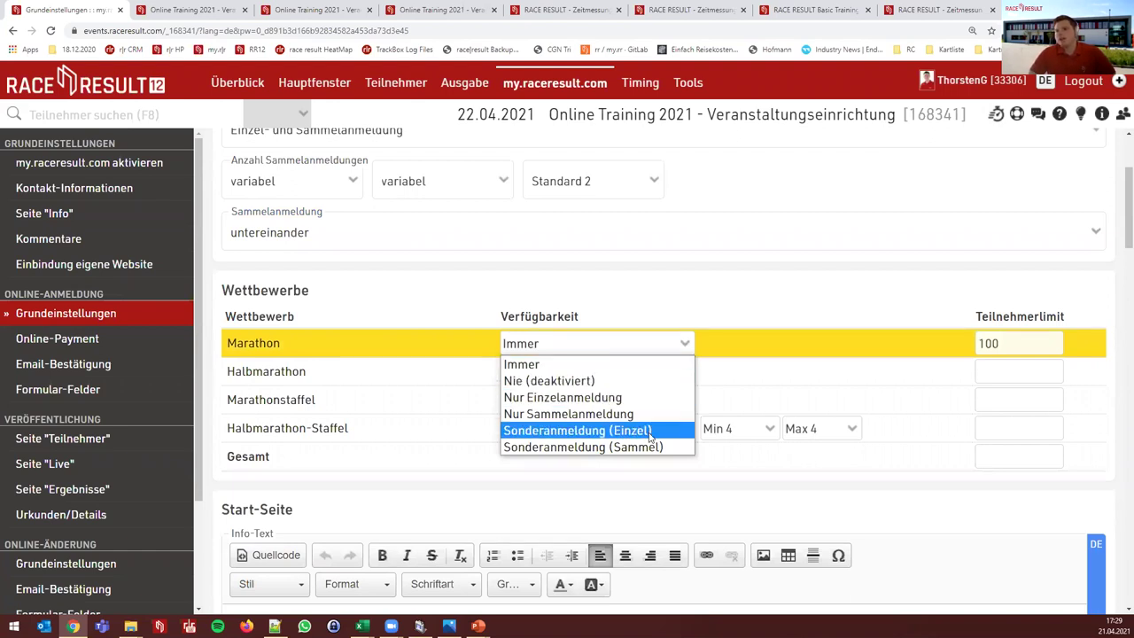
click(626, 283)
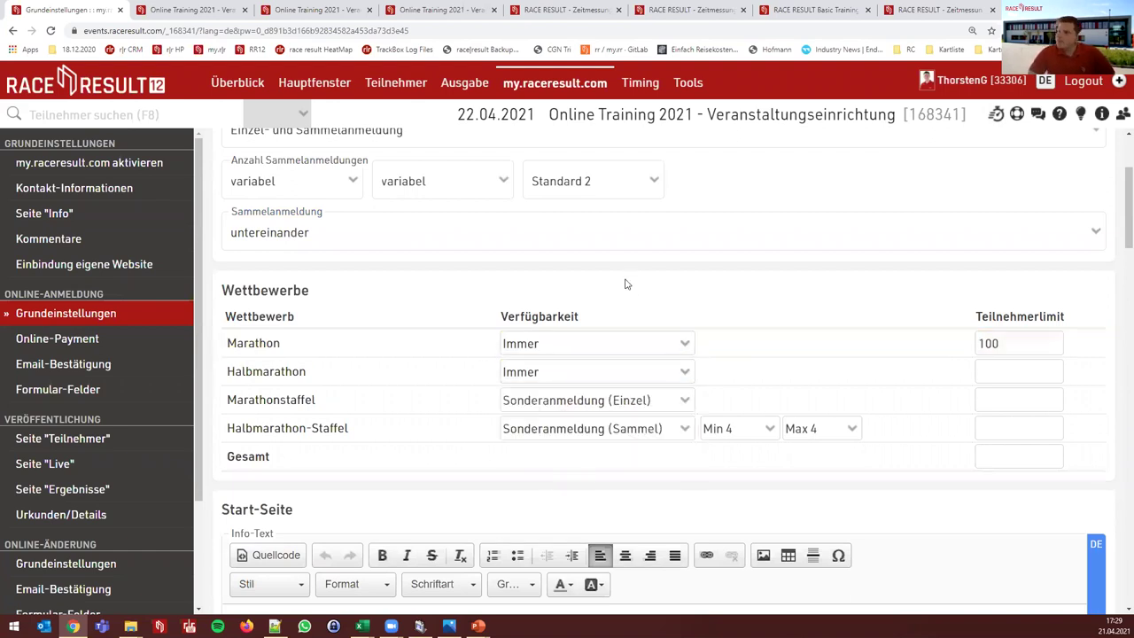
Review the registration modes again, including Wettbewerbsabhängige Anmeldung, and keep Einzel- und Sammelanmeldung selected
scroll(619, 301, up, 1)
click(364, 195)
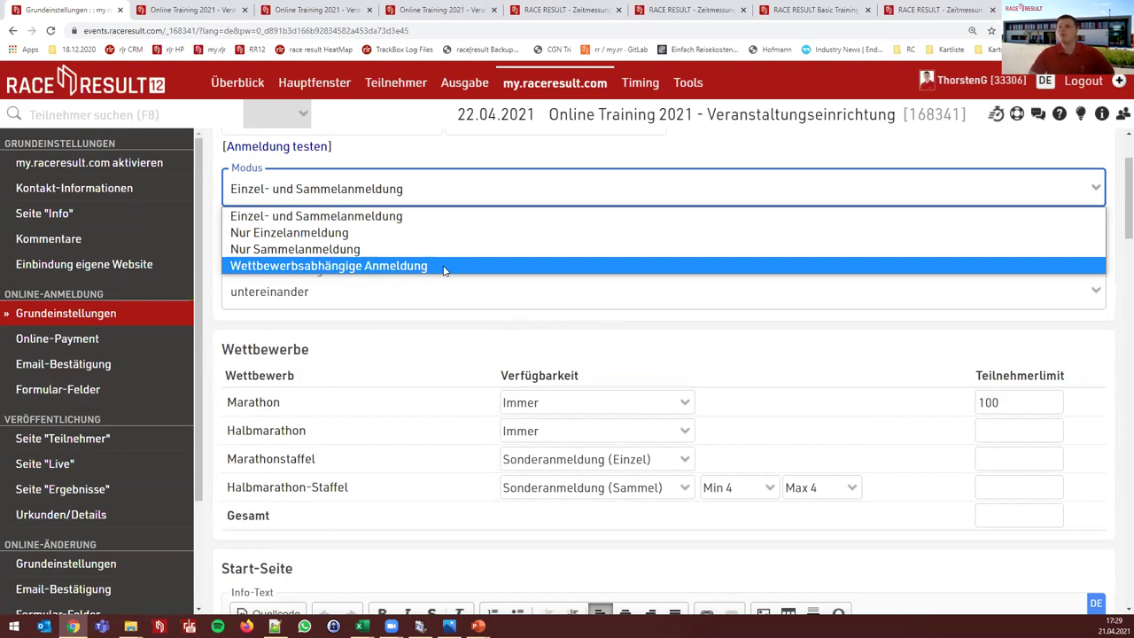
click(537, 339)
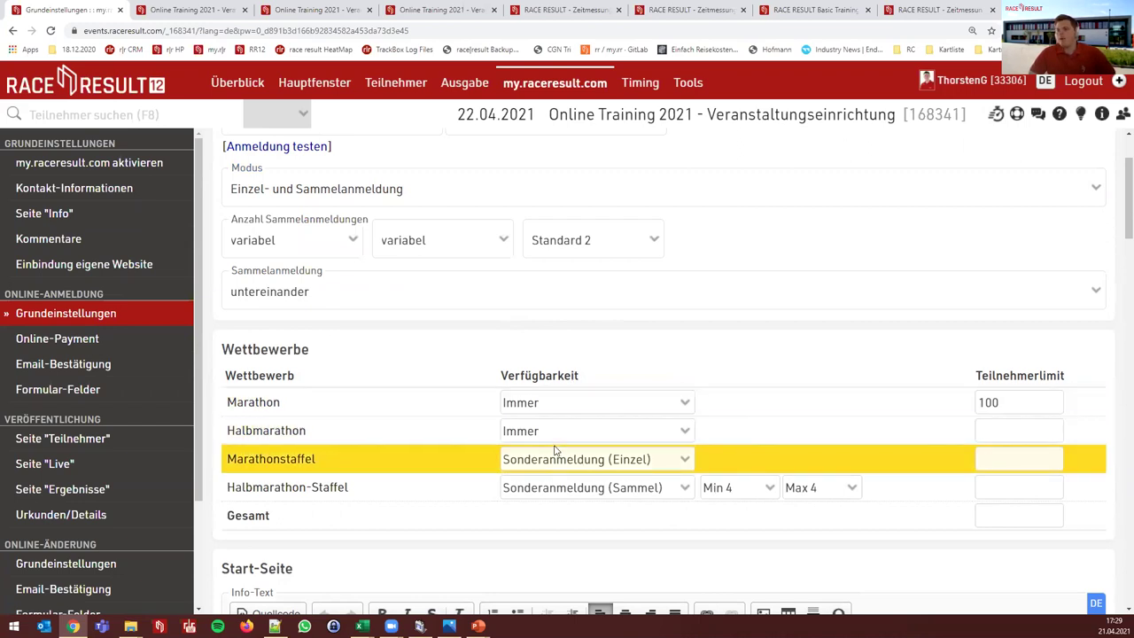
click(329, 191)
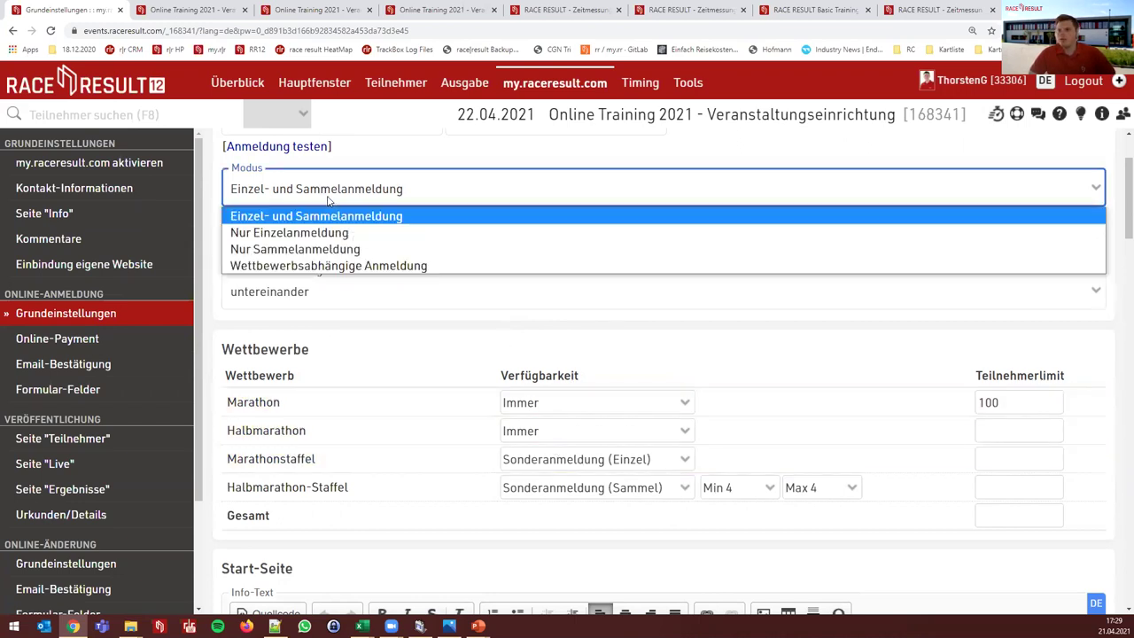
click(345, 216)
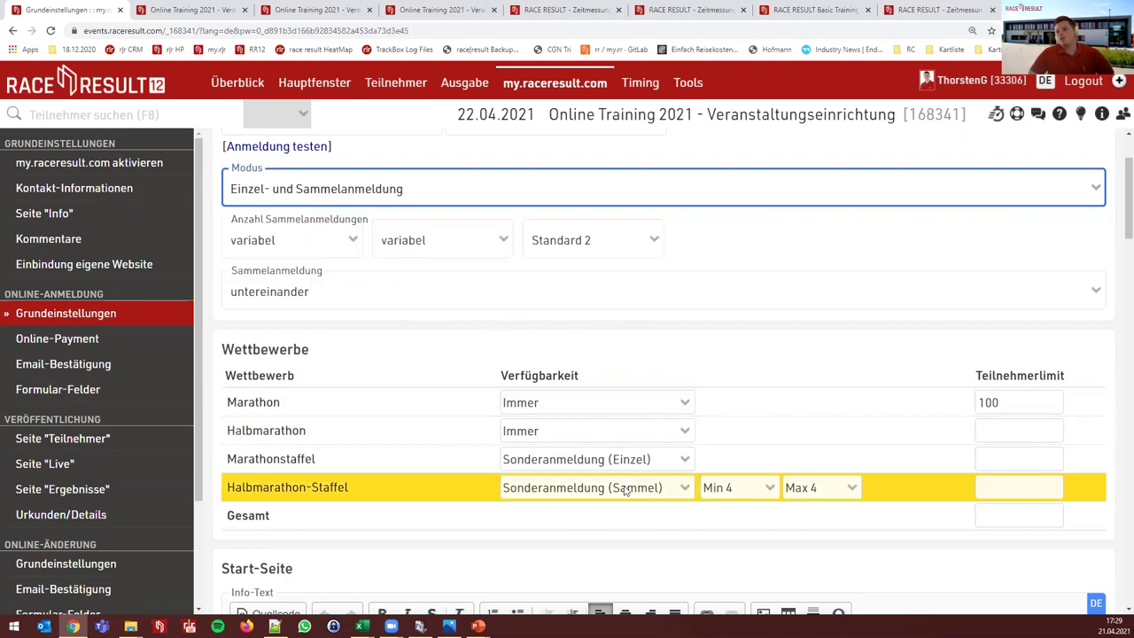
Compare the relay contests' special registration settings with their separate entries on the public registration page
click(182, 11)
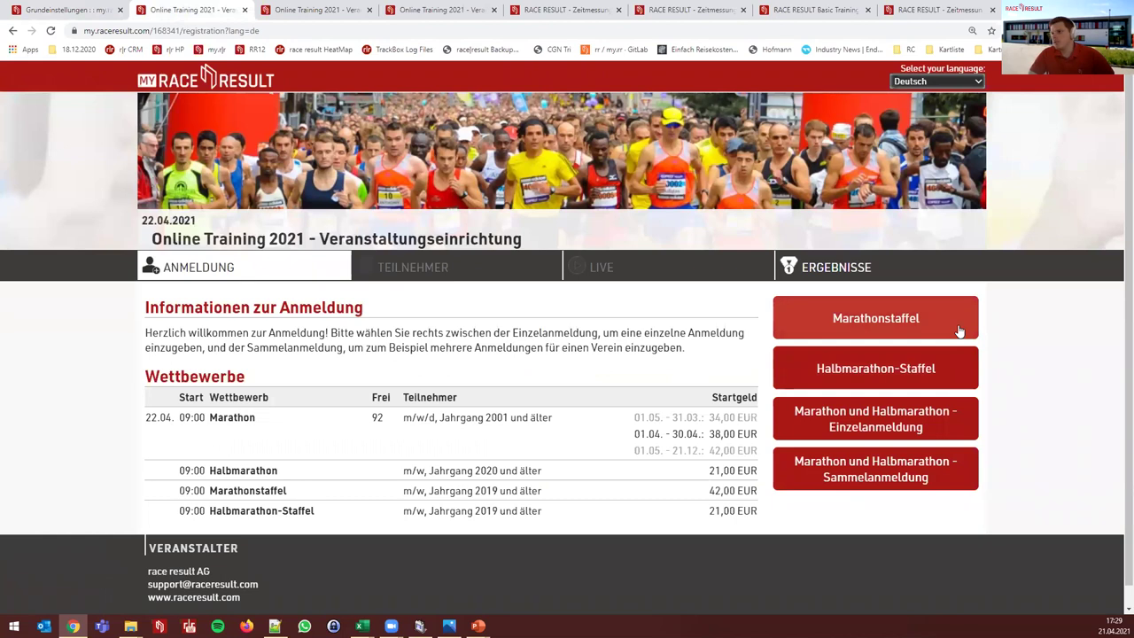
click(79, 16)
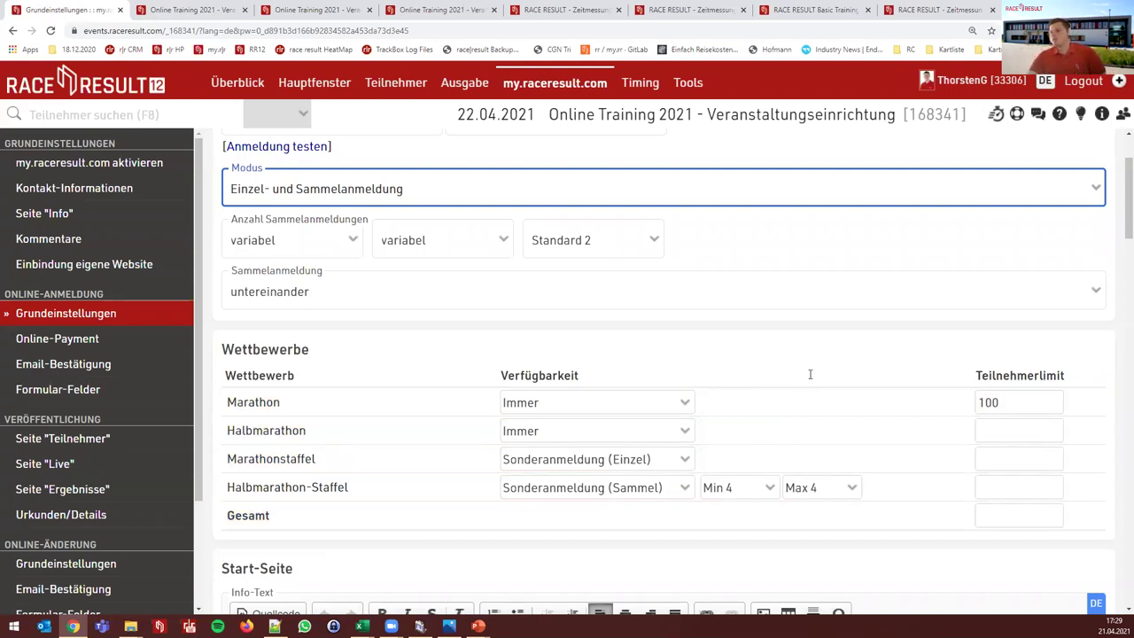
click(179, 10)
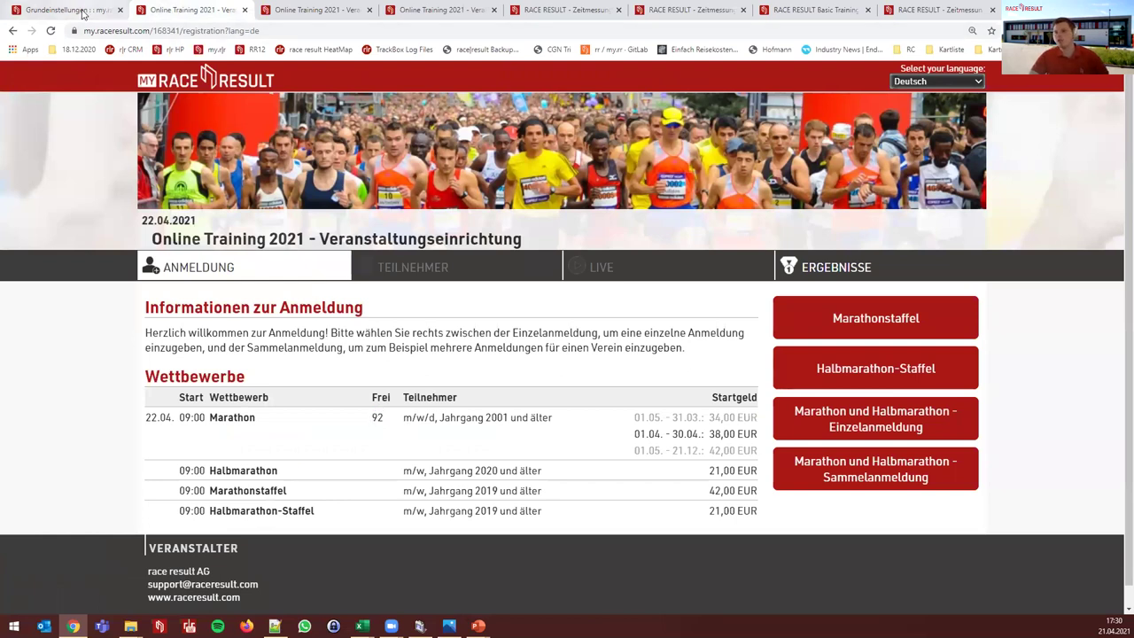
click(109, 12)
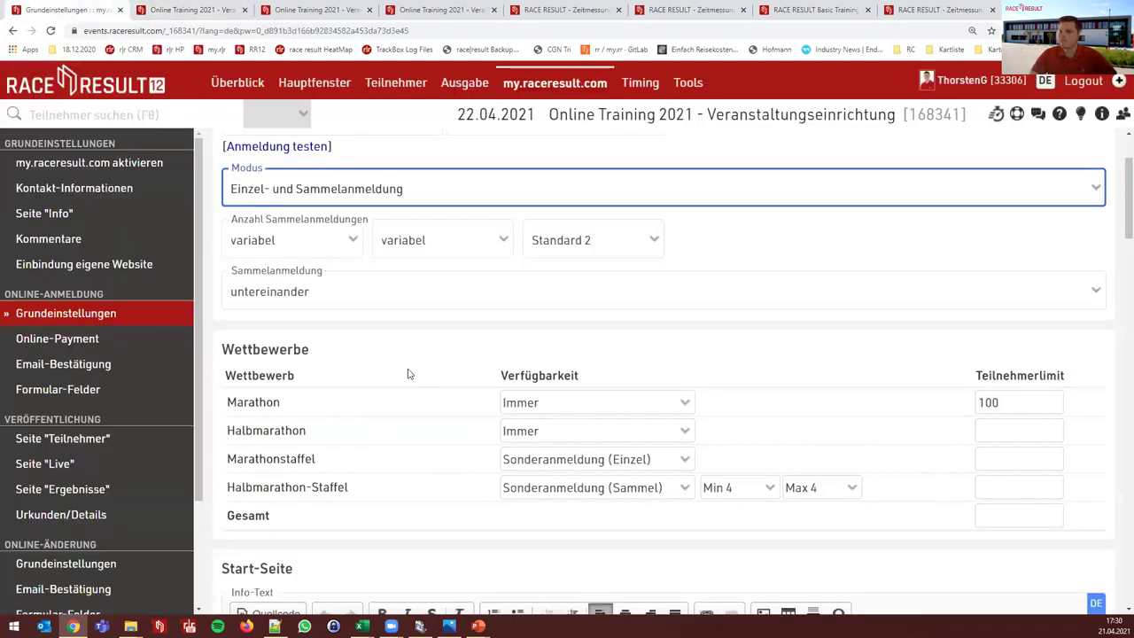
Compare the Start-Seite info text with the introduction shown on the public registration page
scroll(408, 371, down, 3)
scroll(420, 276, down, 2)
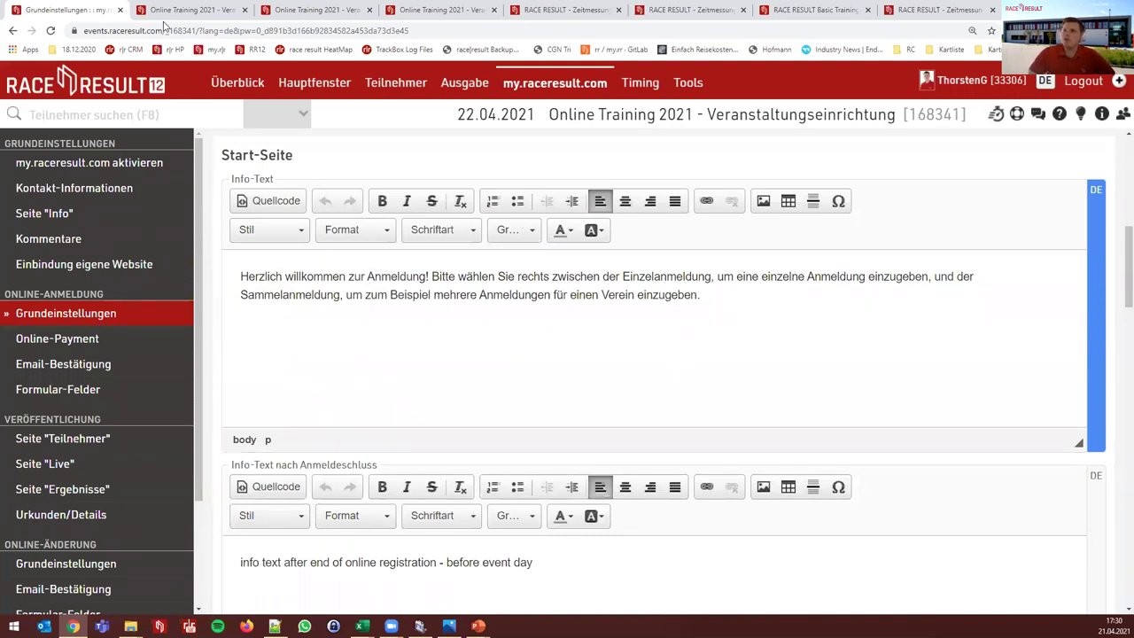
click(191, 9)
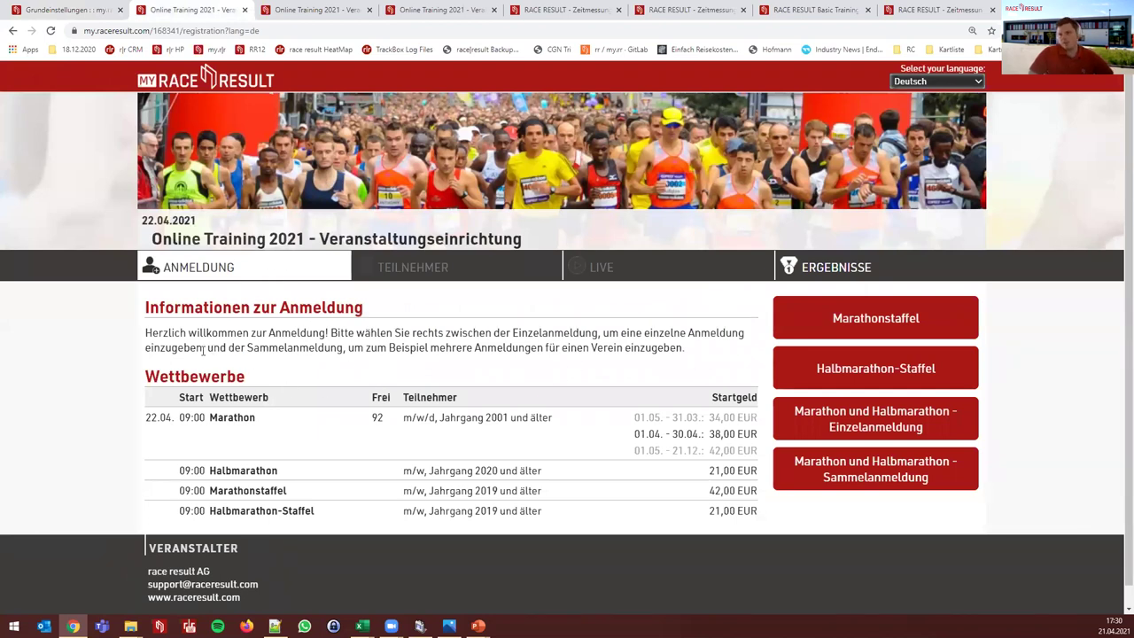
click(40, 18)
Examine the Info-Text nach Anmeldeschluss in relation to the event date
scroll(458, 372, down, 1)
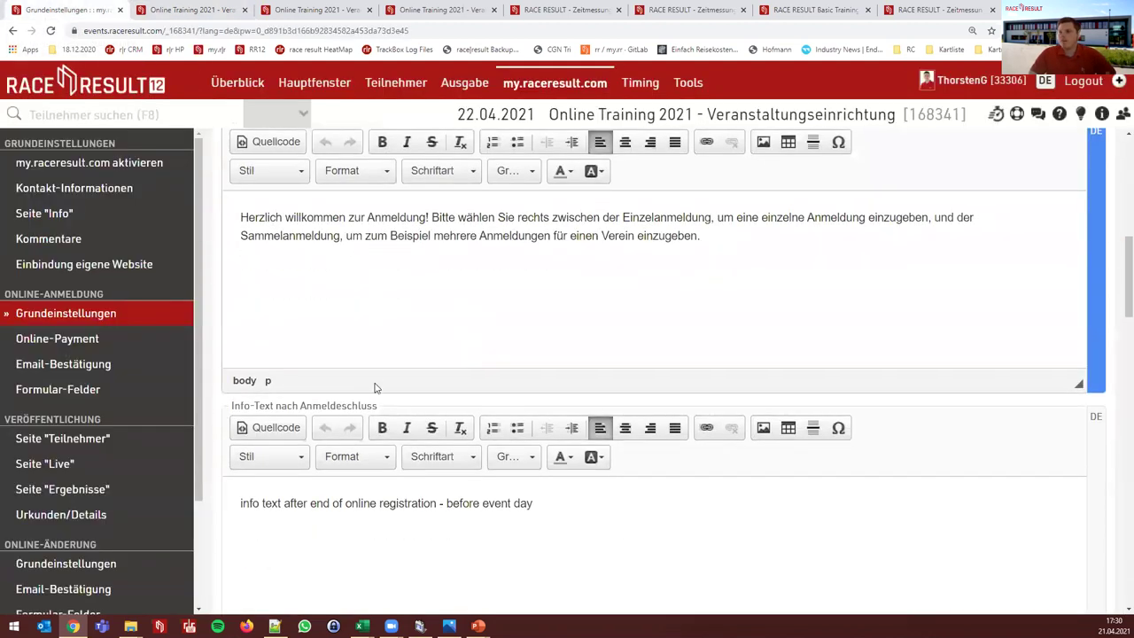
scroll(375, 387, down, 2)
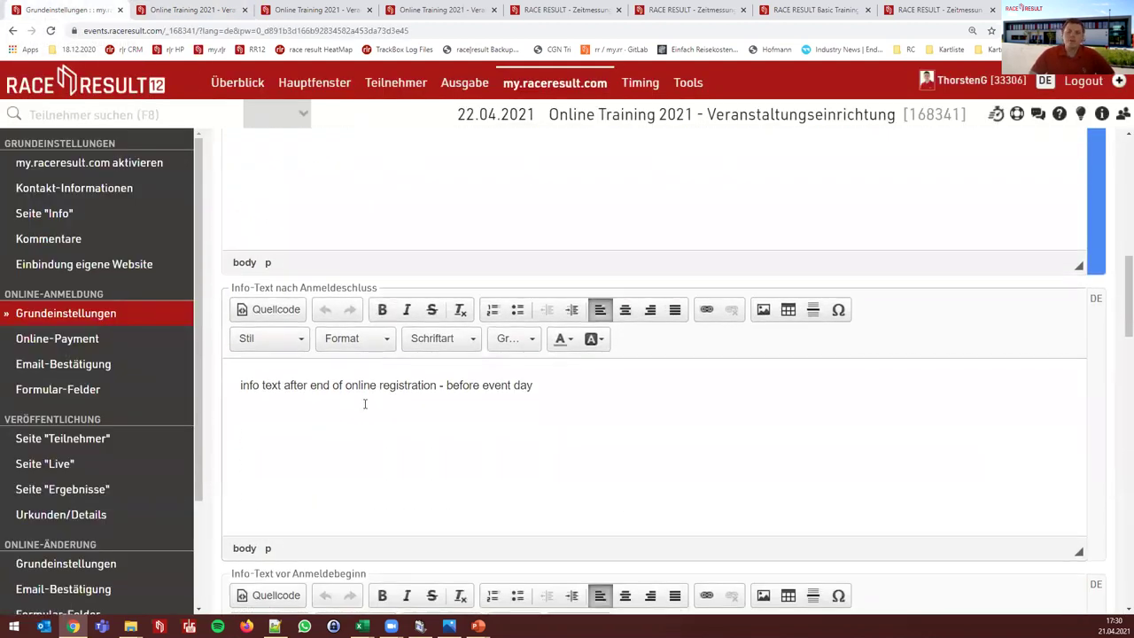
click(485, 404)
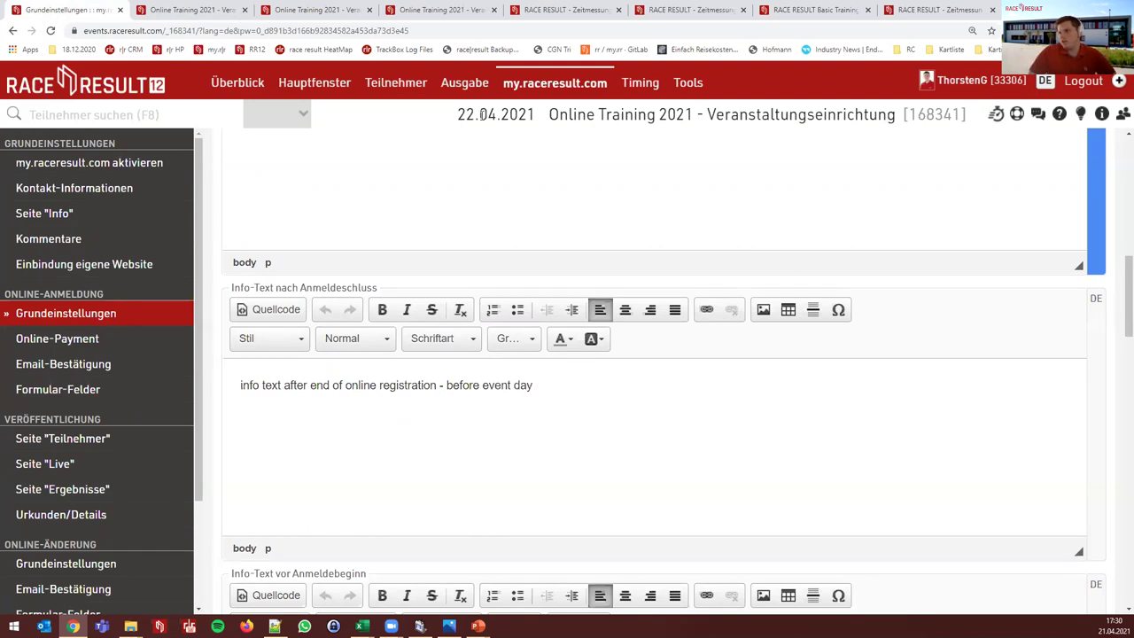
drag(453, 114, 537, 122)
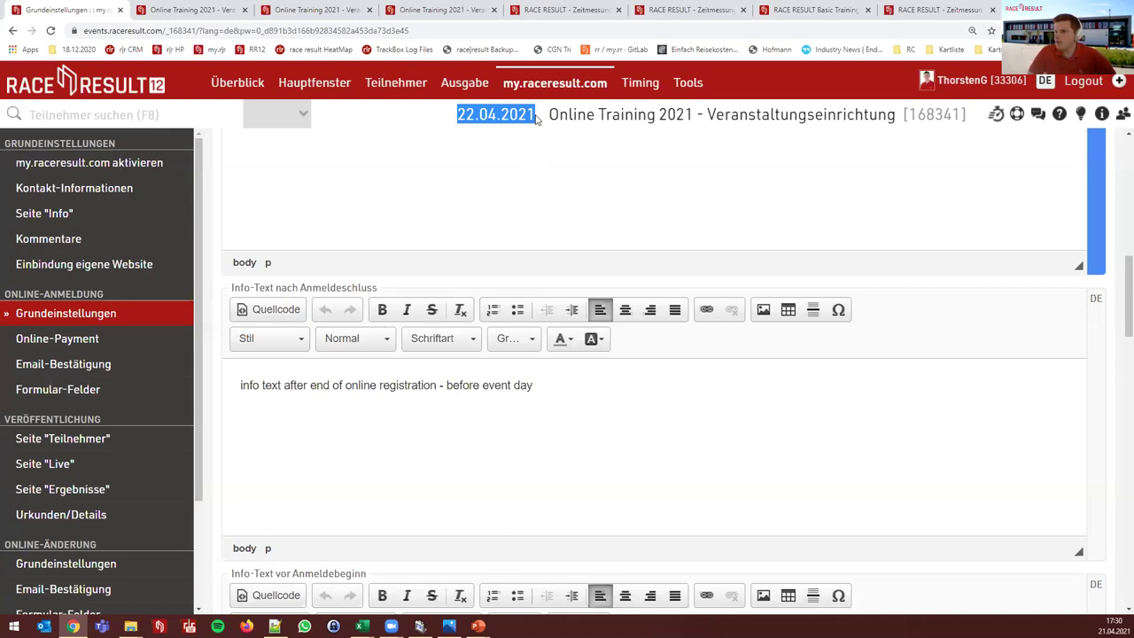
click(465, 261)
Set the online registration's Verfügbar bis to 21.04.2021 09:59:59 and reload the public registration page
scroll(460, 264, up, 10)
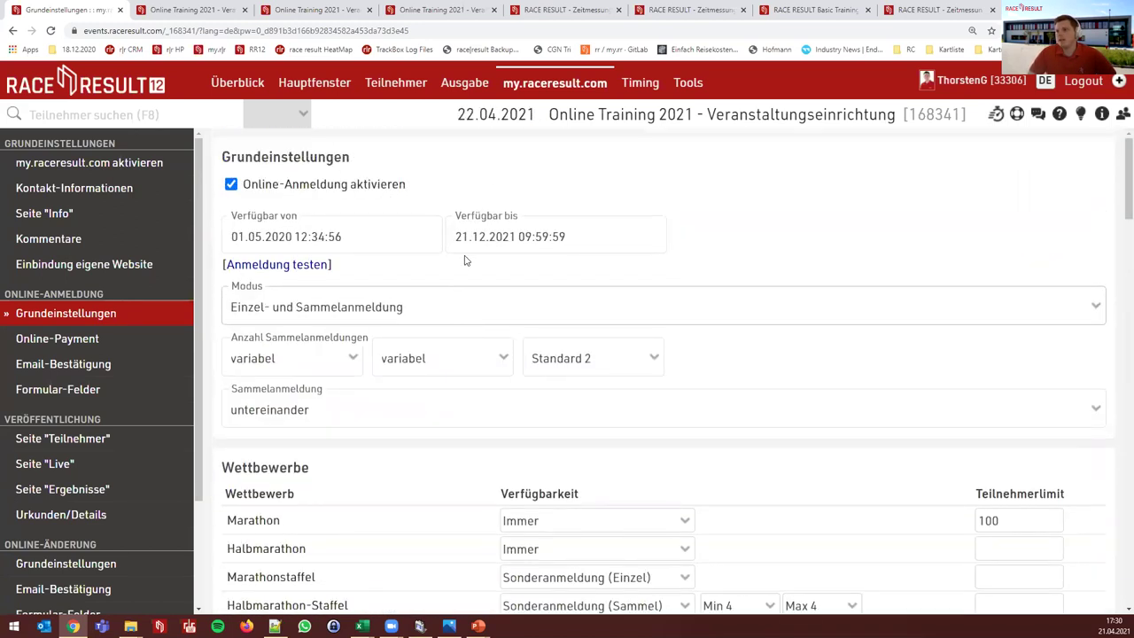
click(480, 236)
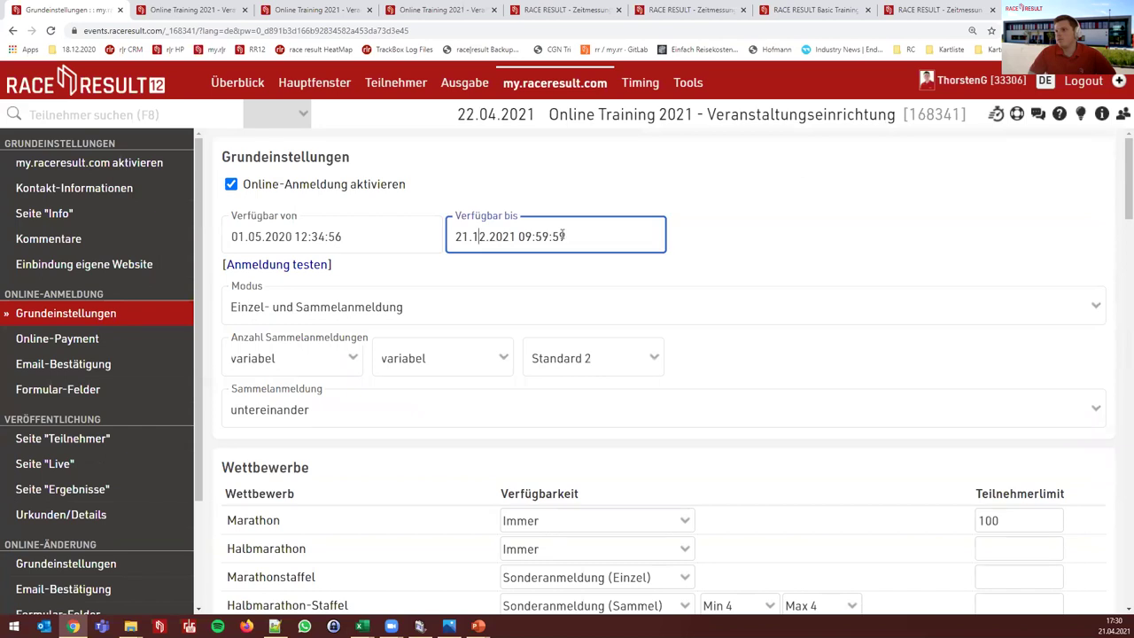
key(BackSpace)
key(BackSpace)
text(04)
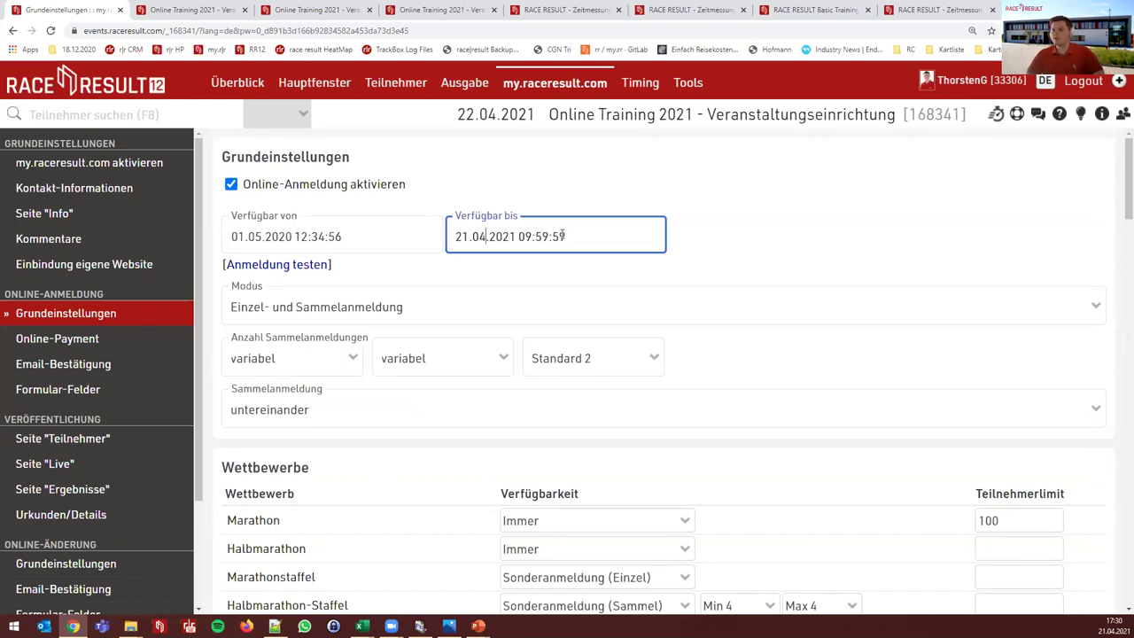
click(470, 138)
click(29, 116)
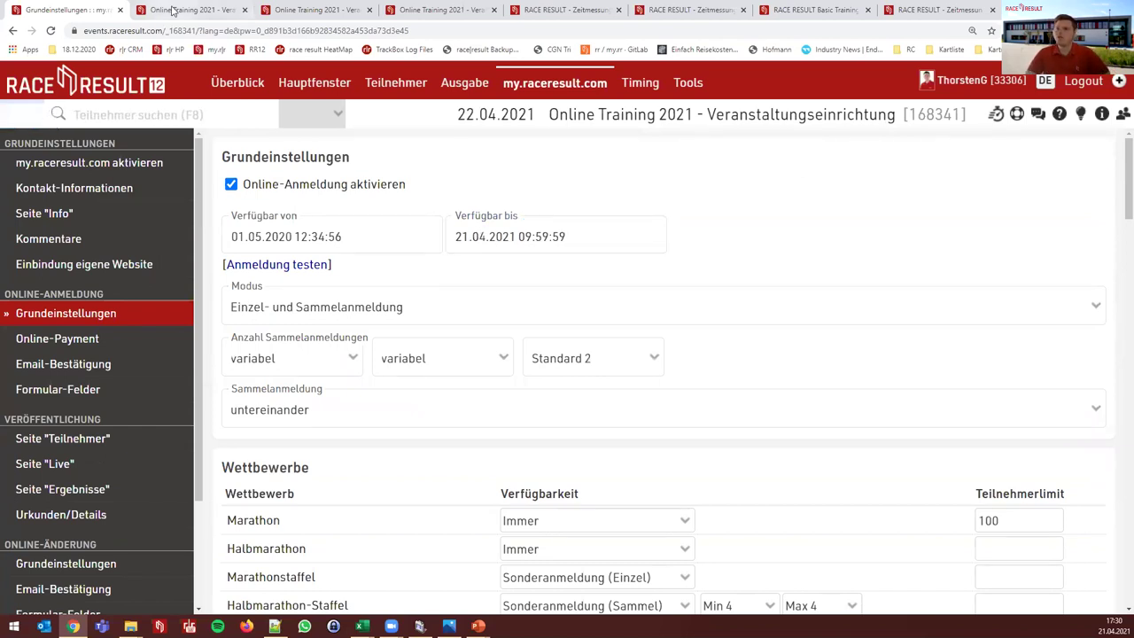
key(ctrl+Tab)
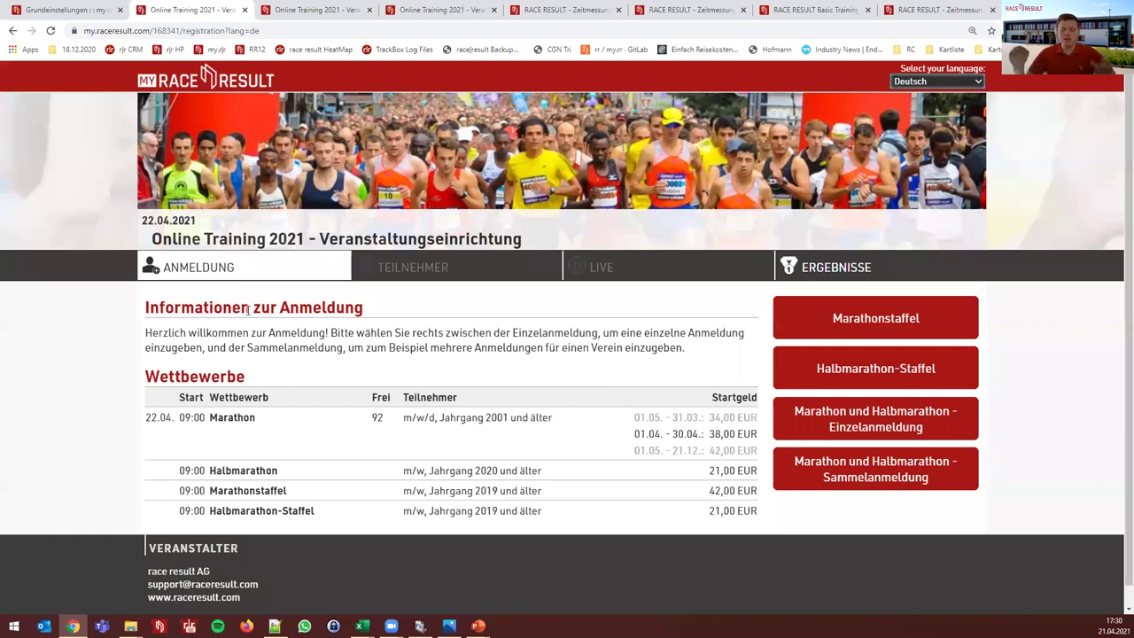
key(F5)
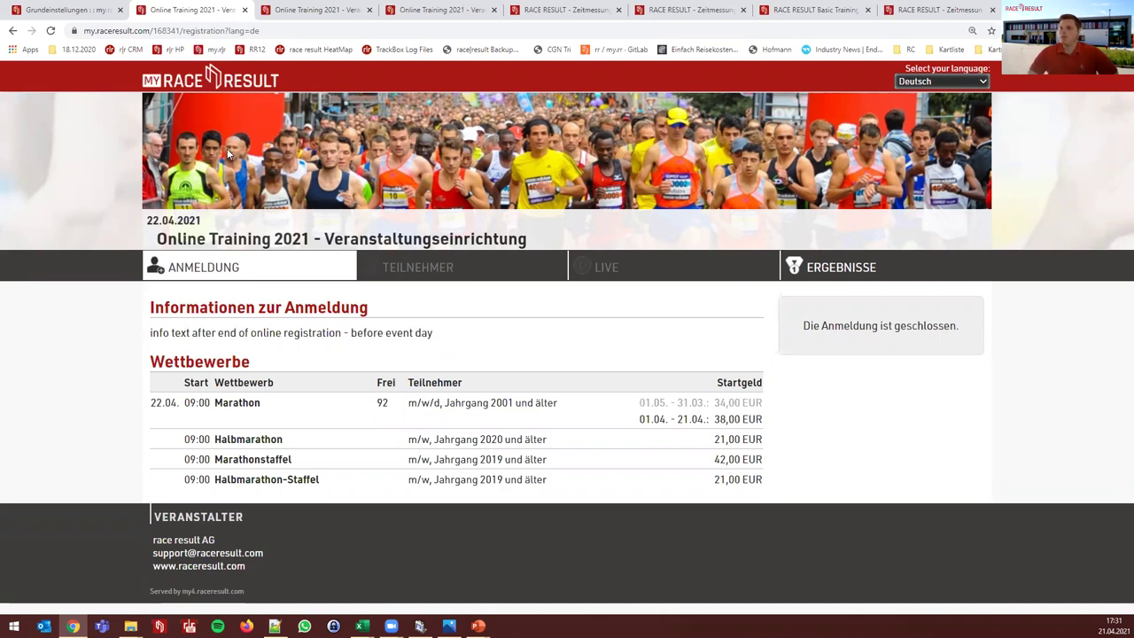
Set the Veranstaltungsdatum von to 21.04.2021 in the event's Grundeinstellungen and check the public event page
click(77, 18)
click(306, 84)
click(108, 165)
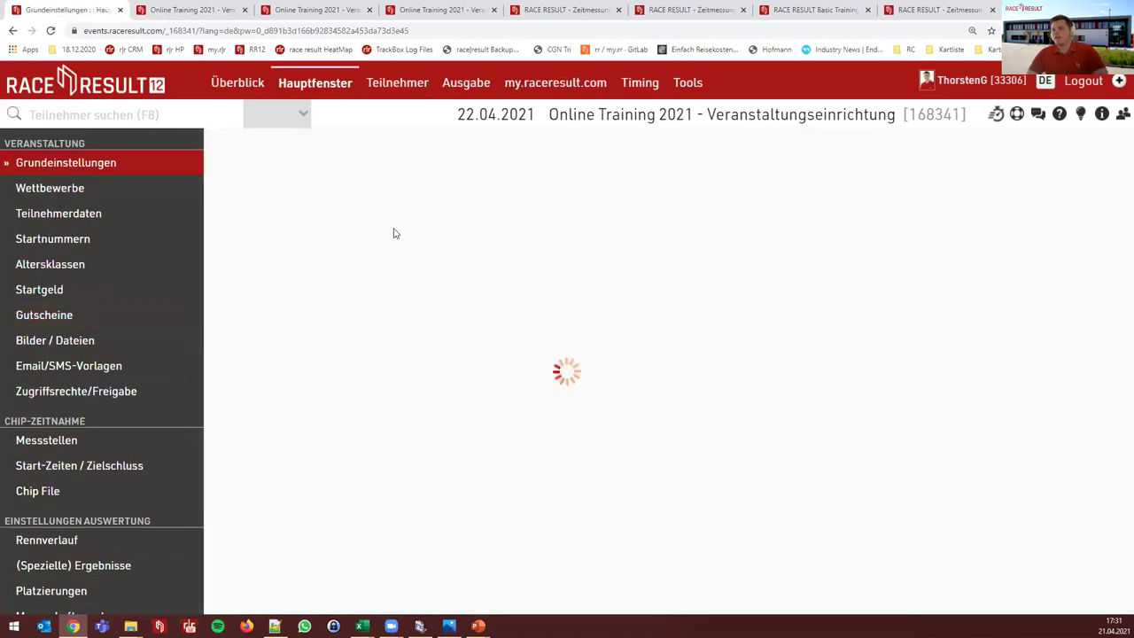
click(230, 274)
key(Delete)
key(Delete)
text(21.04.2021)
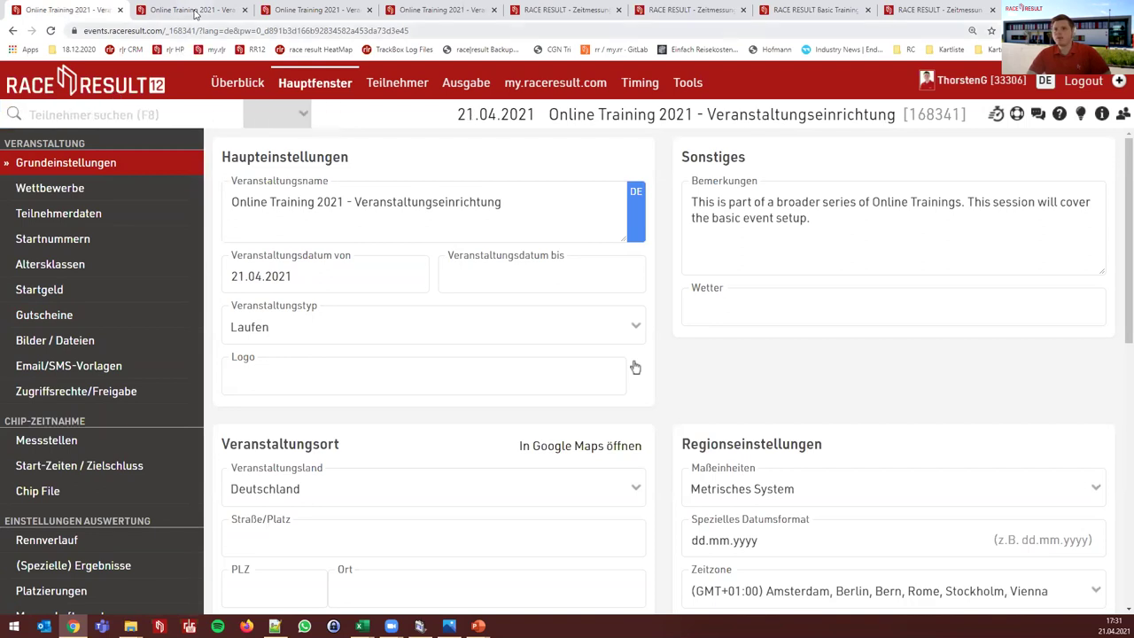
click(193, 10)
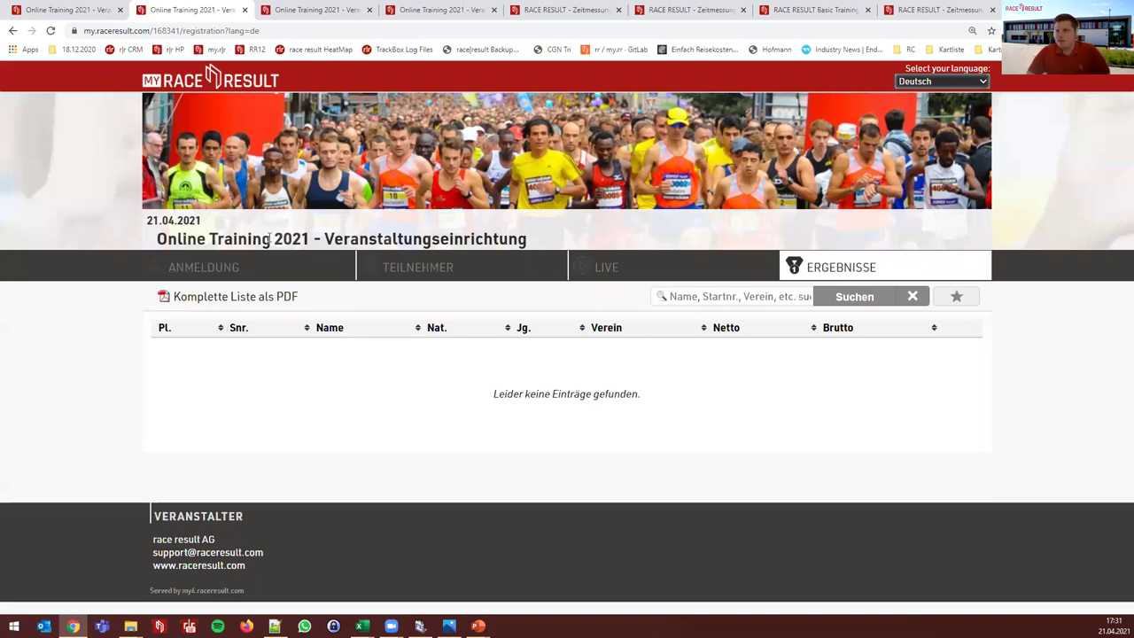
Set the event's Veranstaltungsdatum von back to 22.04.2021
click(56, 12)
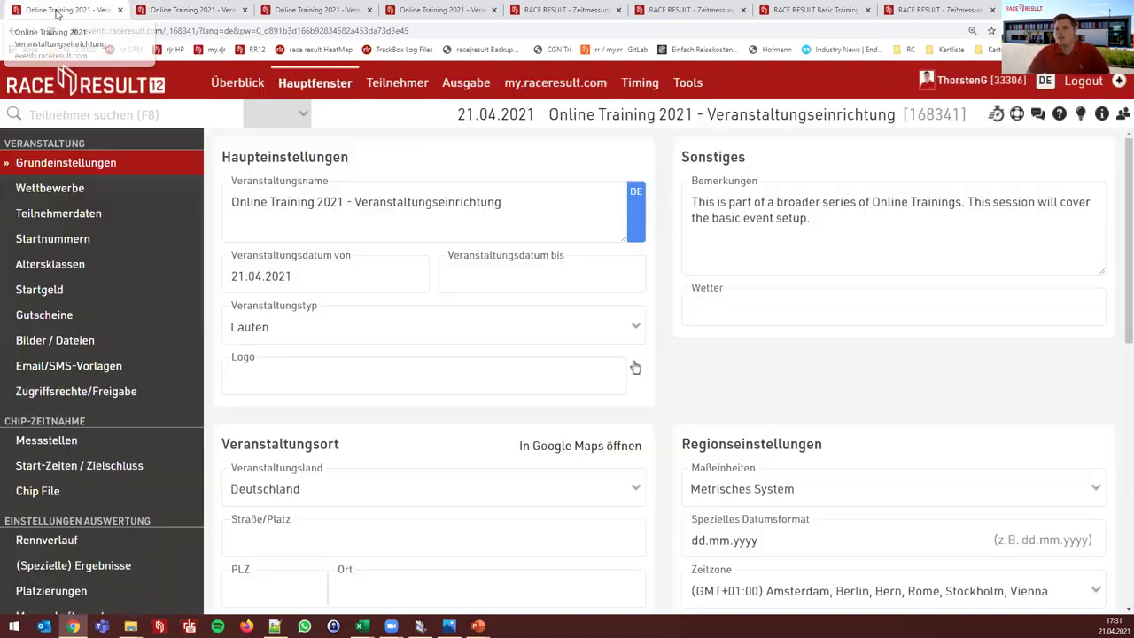
click(232, 270)
key(Right)
key(Delete)
text(2)
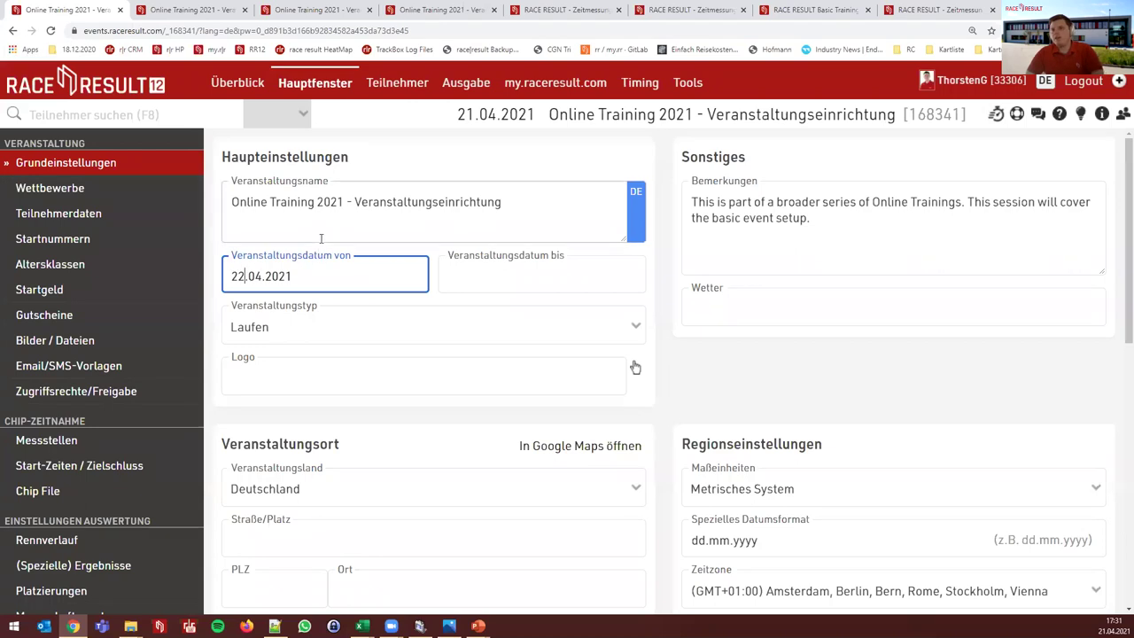
key(Return)
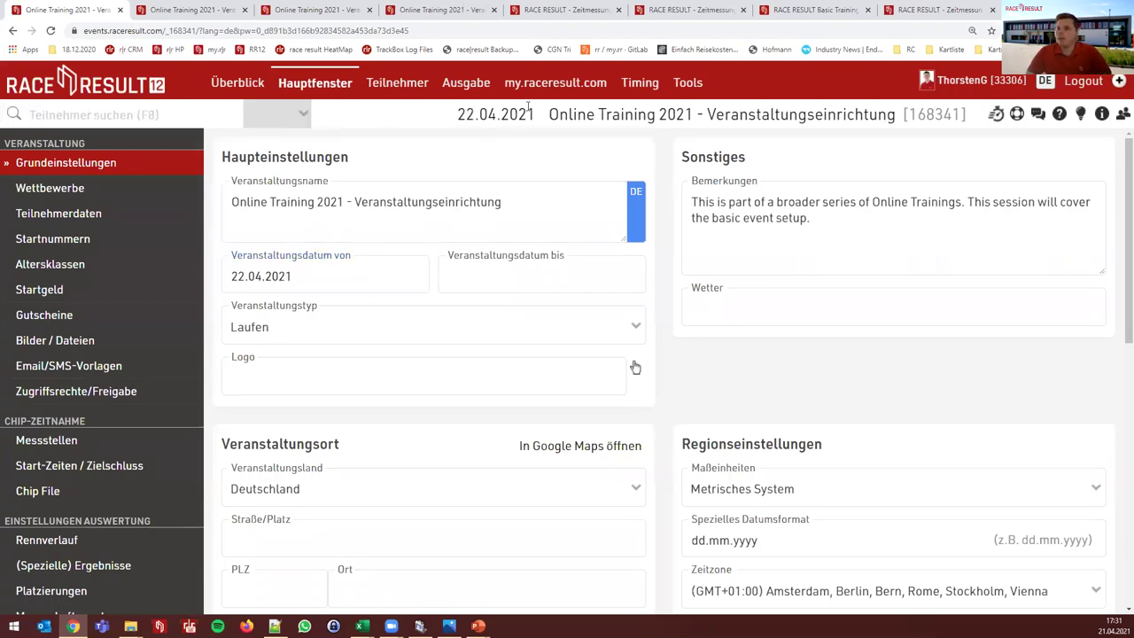
Examine the Info-Text vor Anmeldebeginn and the registration button names in the online registration settings, and check the public Anmeldung page
click(540, 86)
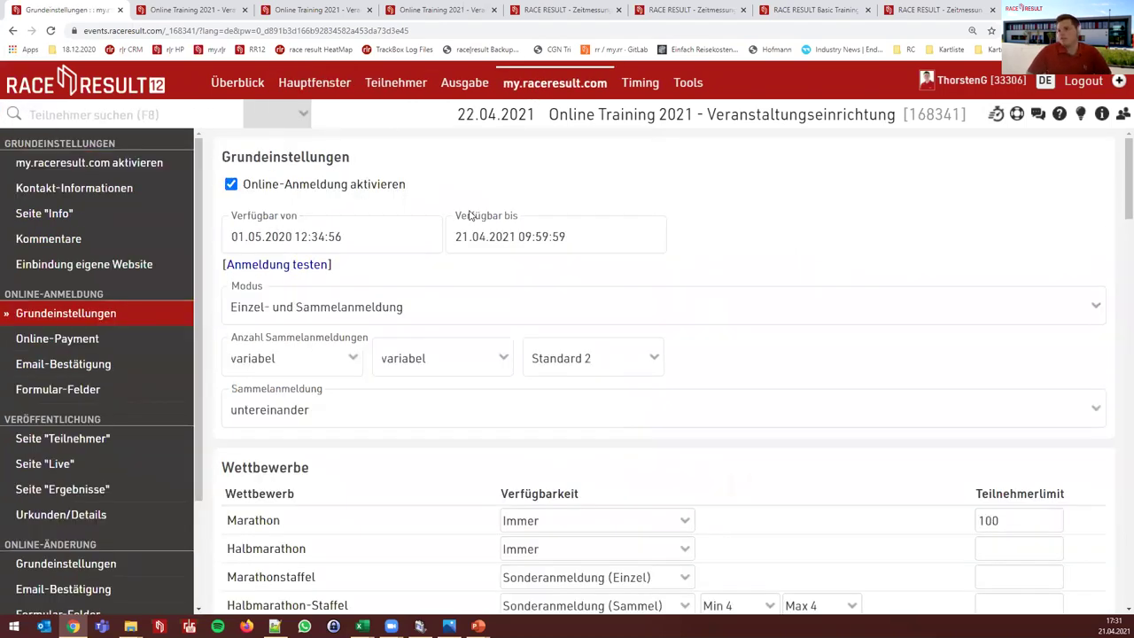
scroll(492, 408, down, 1)
scroll(492, 407, down, 10)
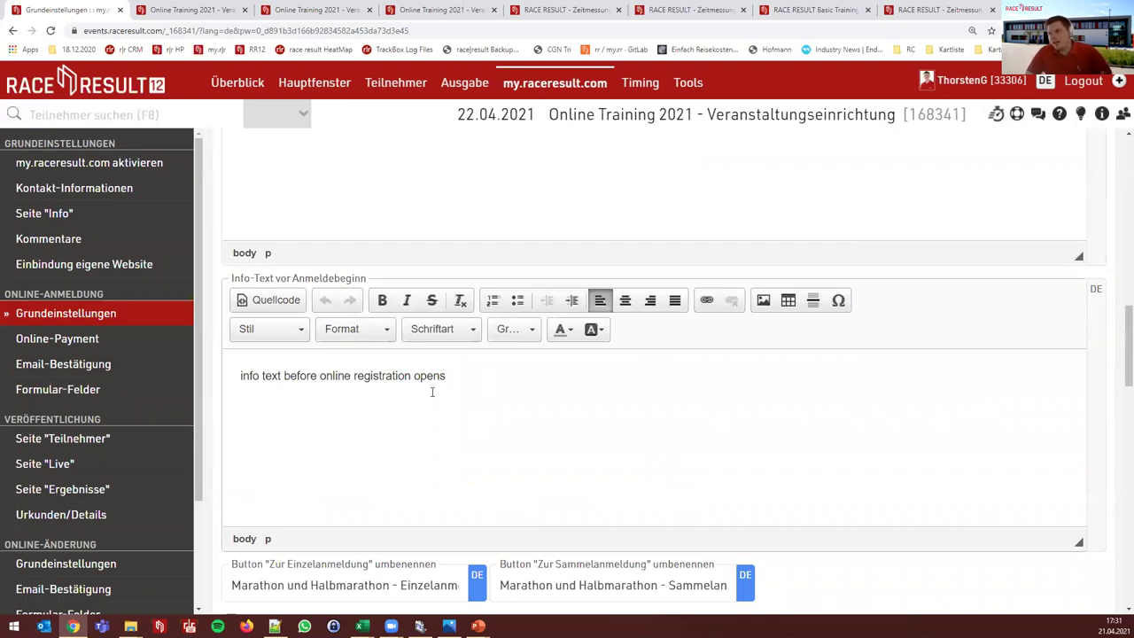
scroll(431, 391, down, 2)
scroll(399, 265, down, 2)
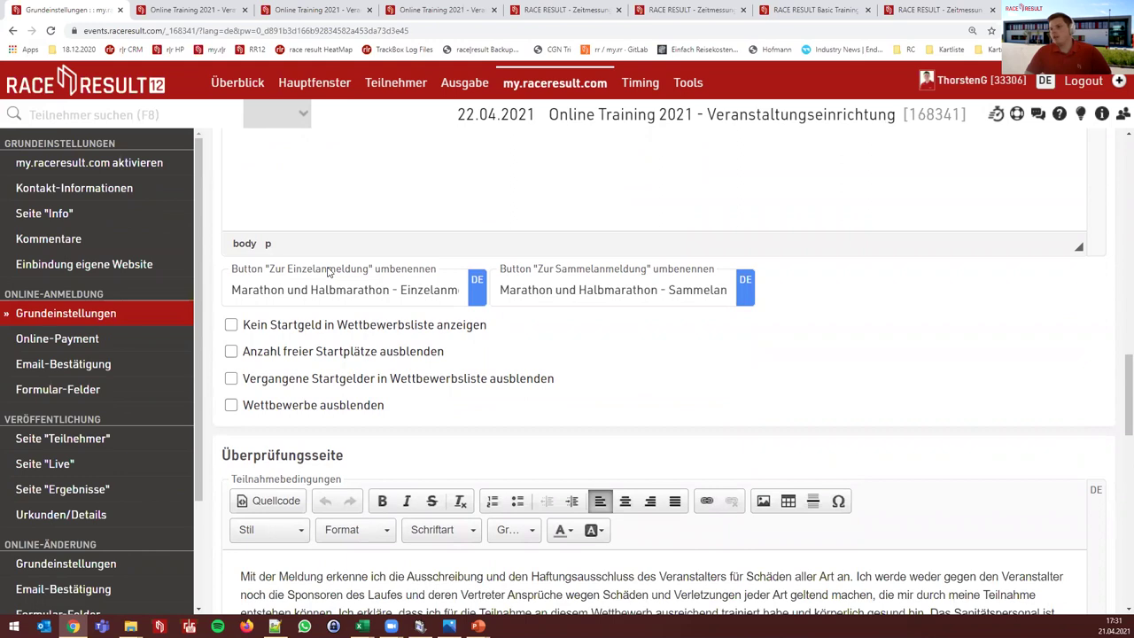
click(186, 16)
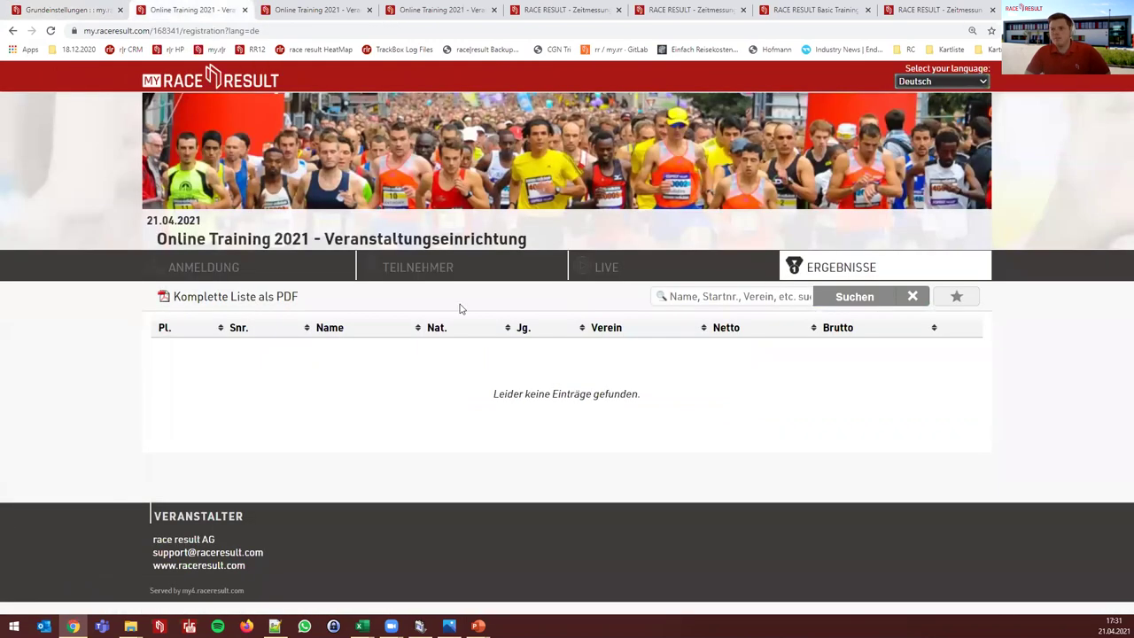
click(269, 262)
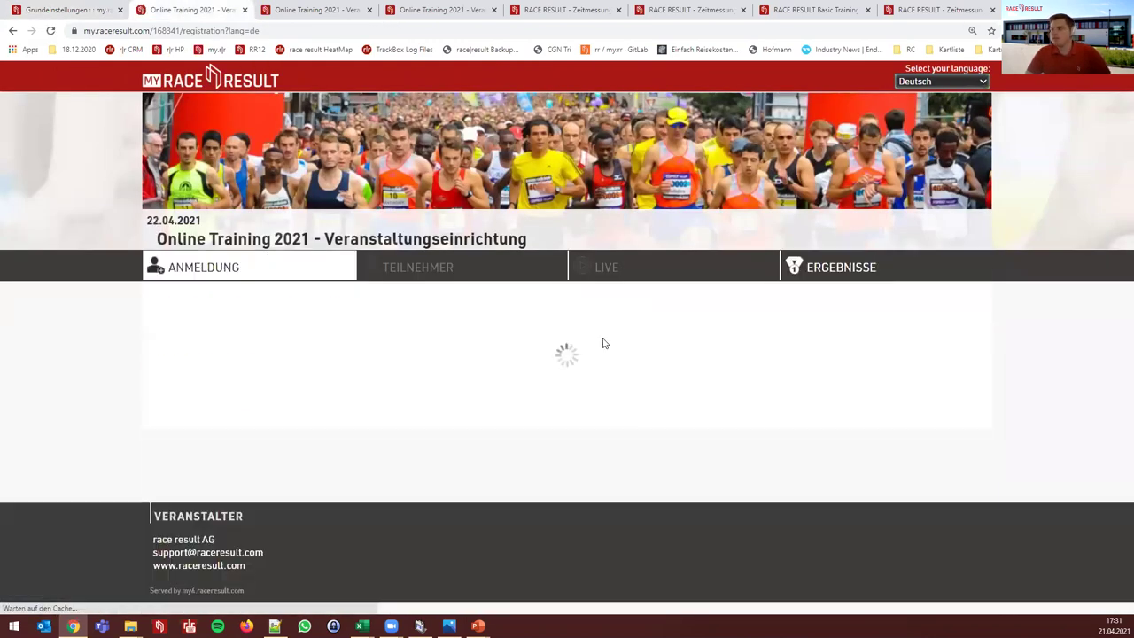
Set the online registration's Verfügbar bis to 21.10.2021 09:59:59
click(61, 12)
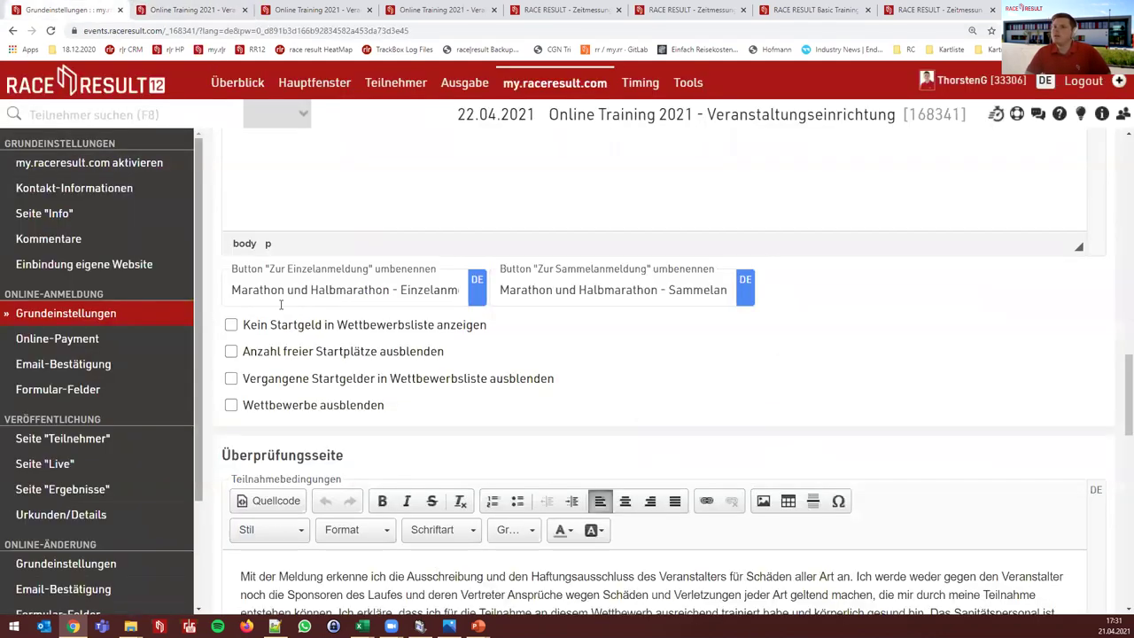
scroll(281, 303, up, 20)
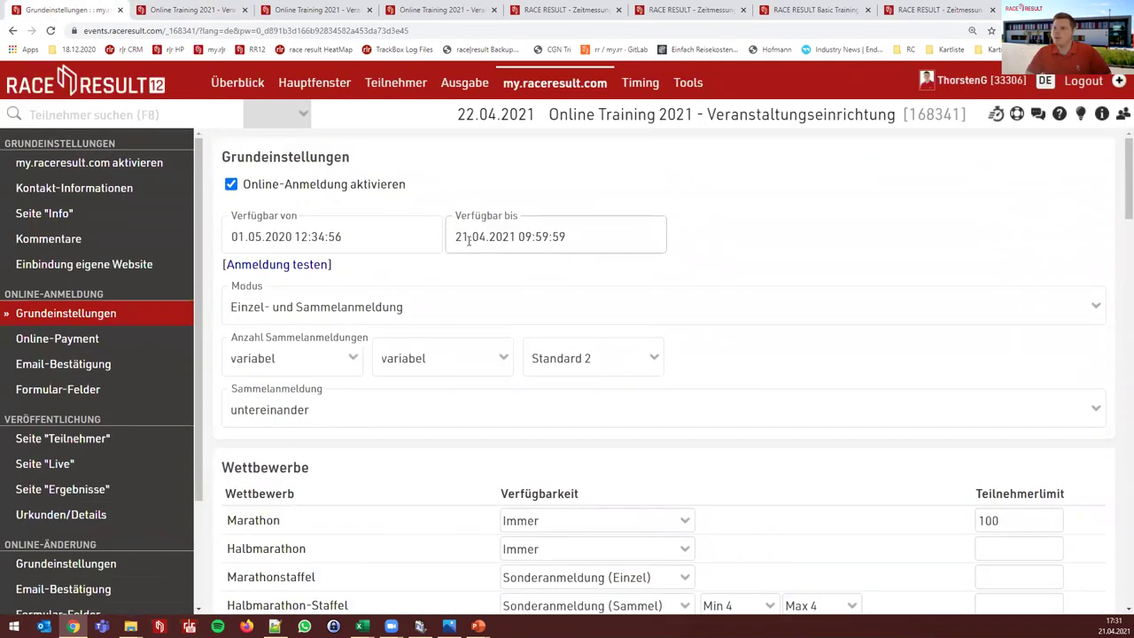
click(476, 239)
text(10)
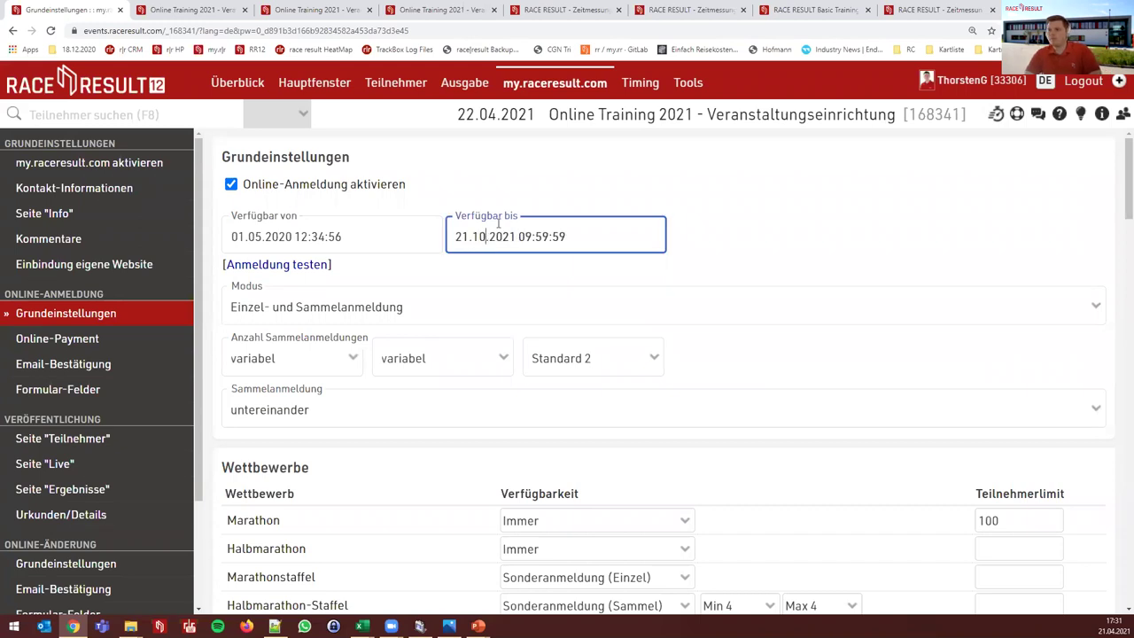
click(359, 149)
Reload the public registration page and check its individual and group registration options
key(ctrl+Tab)
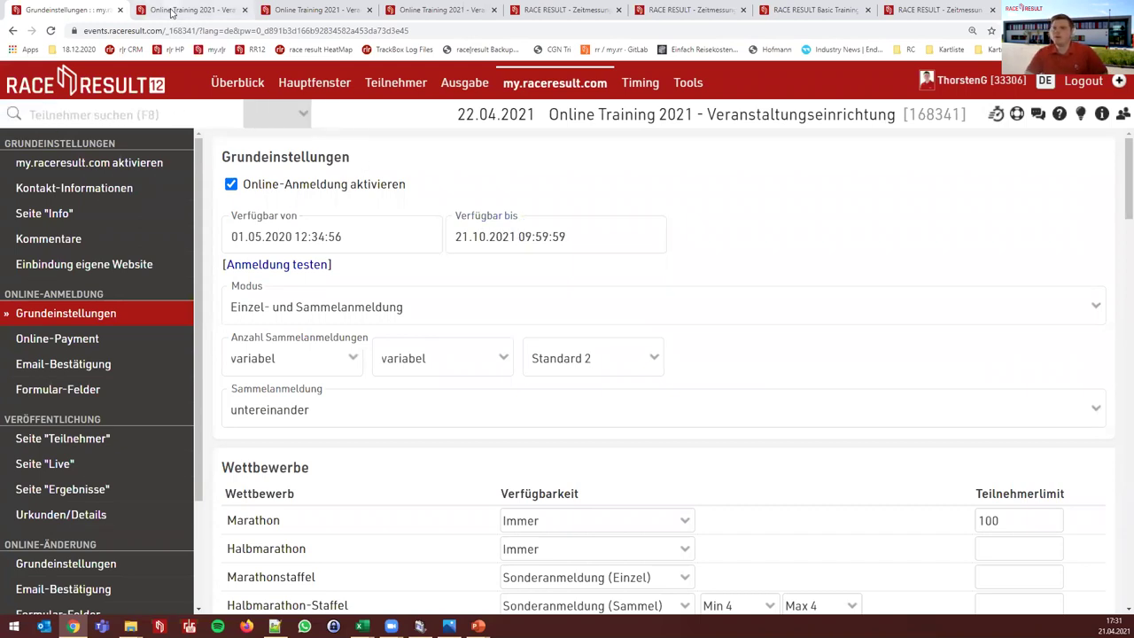
key(F5)
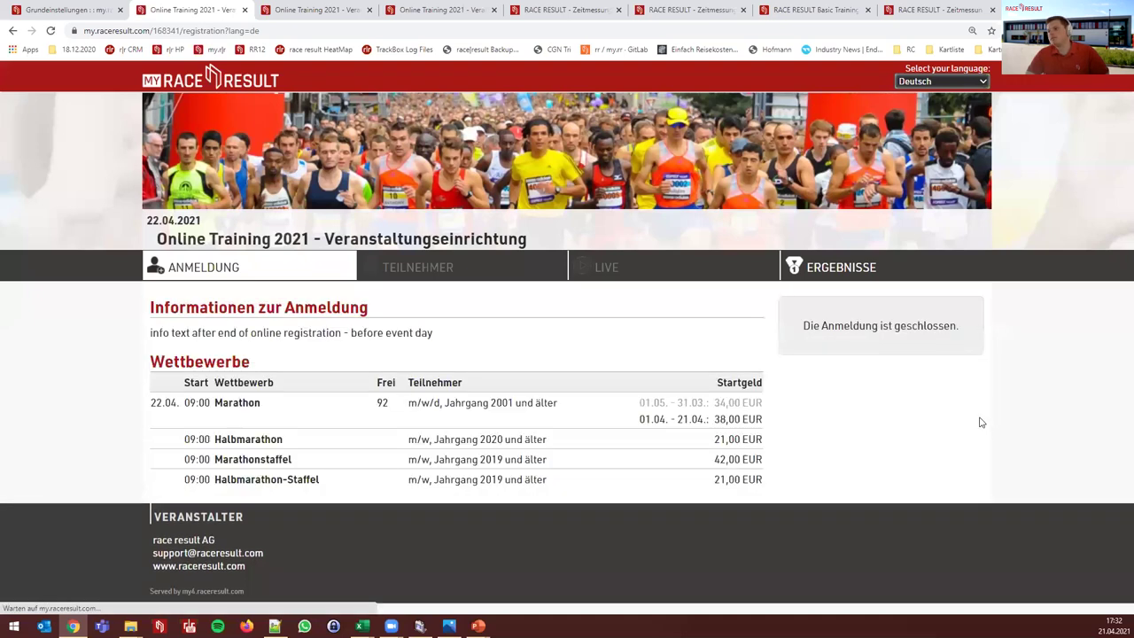
click(62, 10)
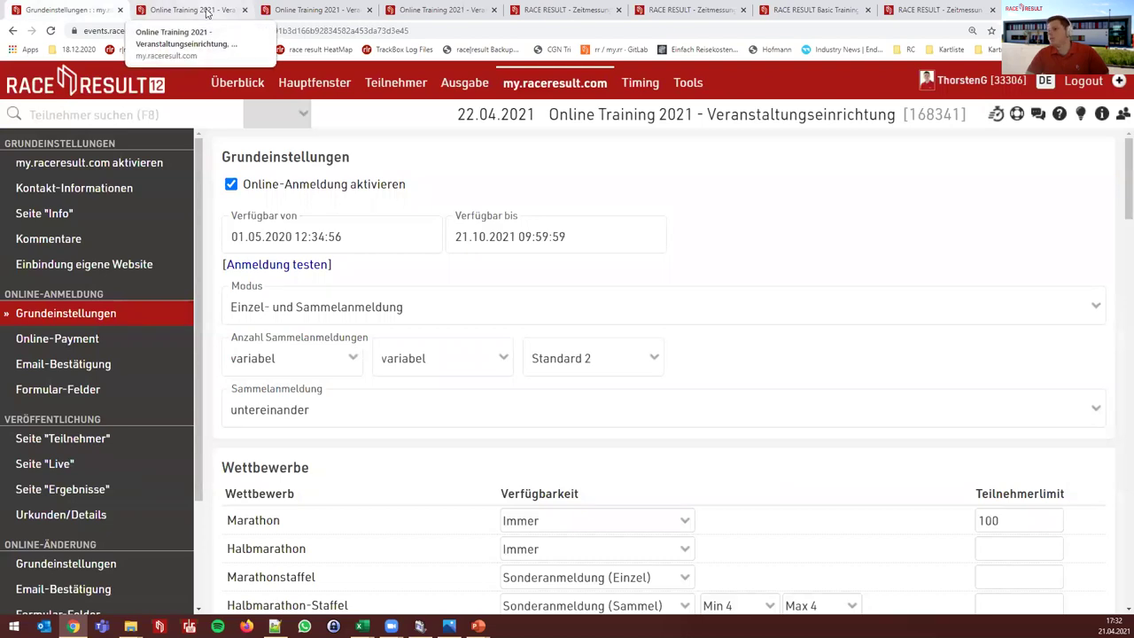
click(206, 11)
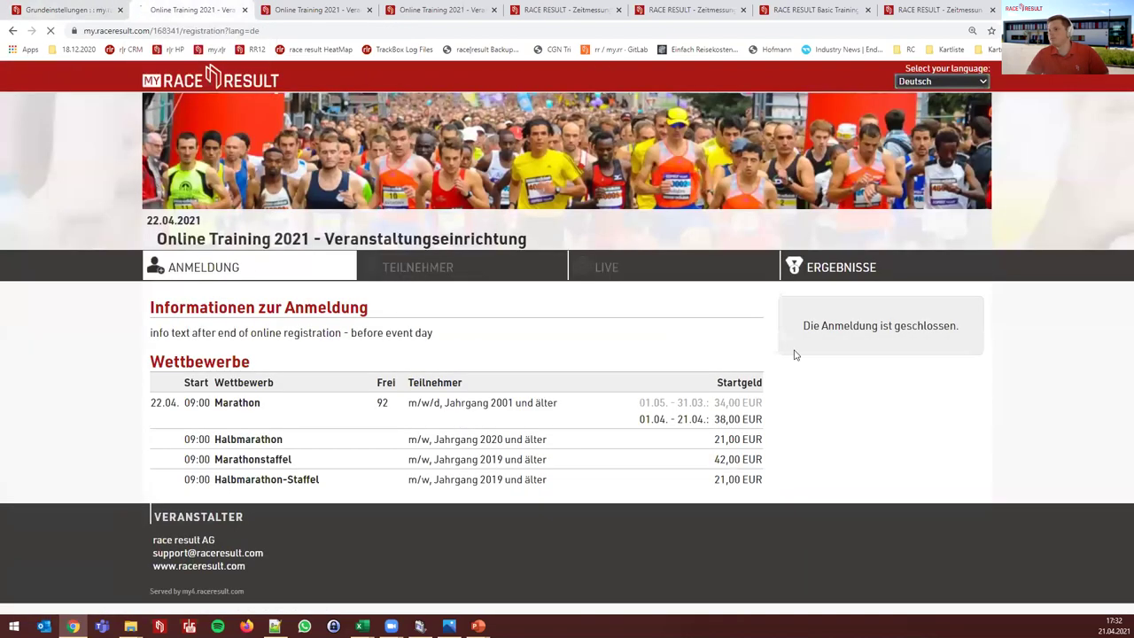
key(F5)
scroll(1031, 390, down, 1)
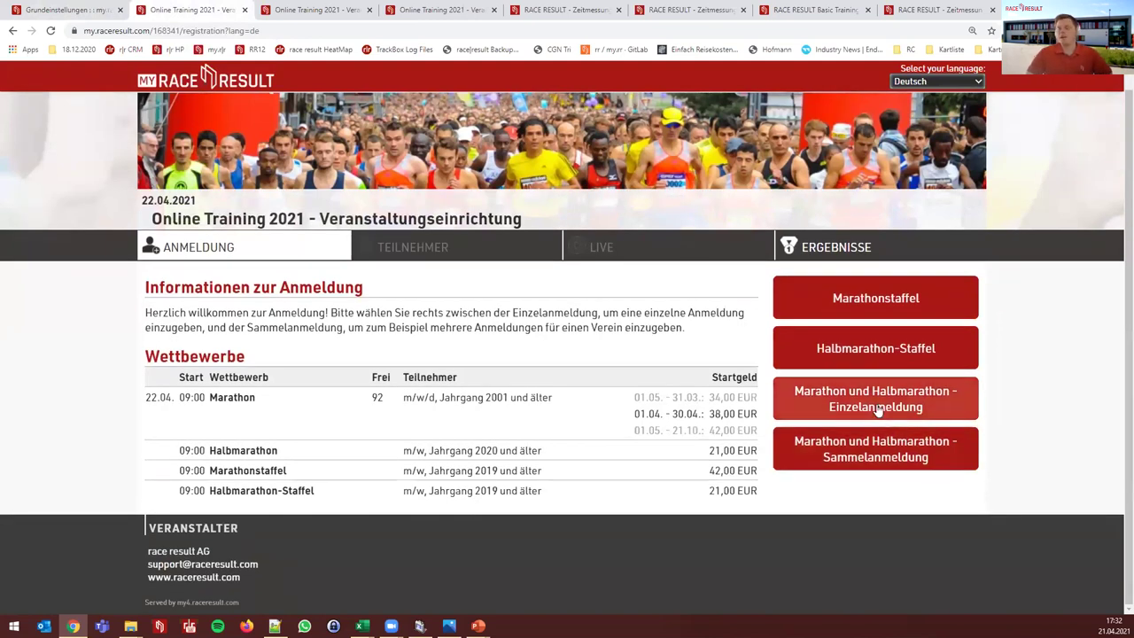
Examine the contest list display options and the Teilnahmebedingungen of the Überprüfungsseite in the online registration settings
click(64, 11)
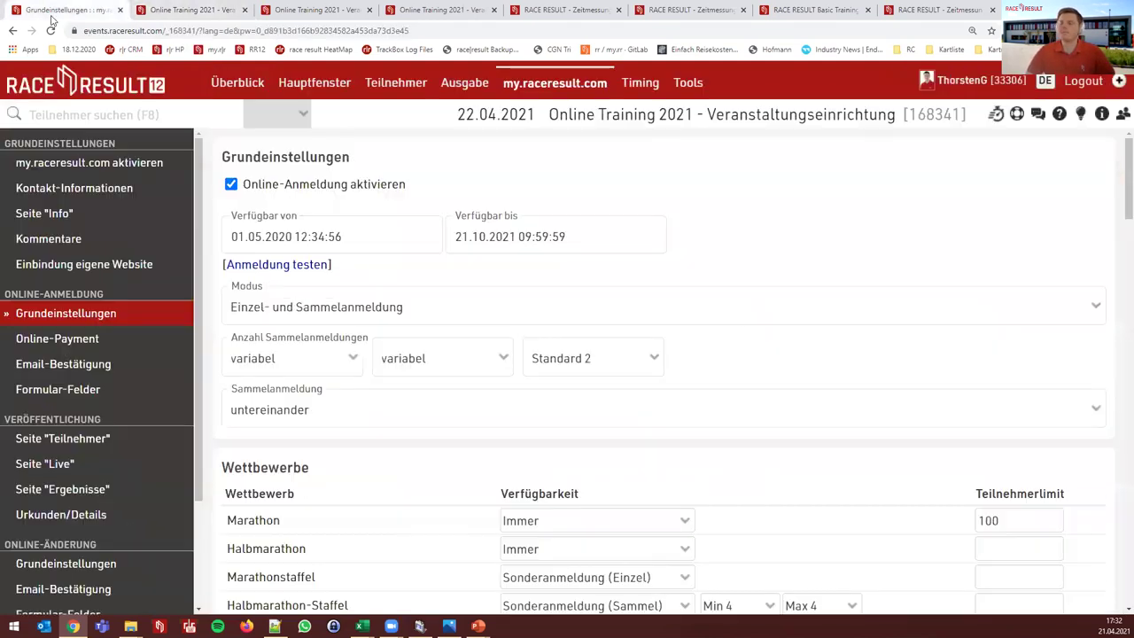
scroll(532, 311, down, 10)
scroll(448, 260, down, 5)
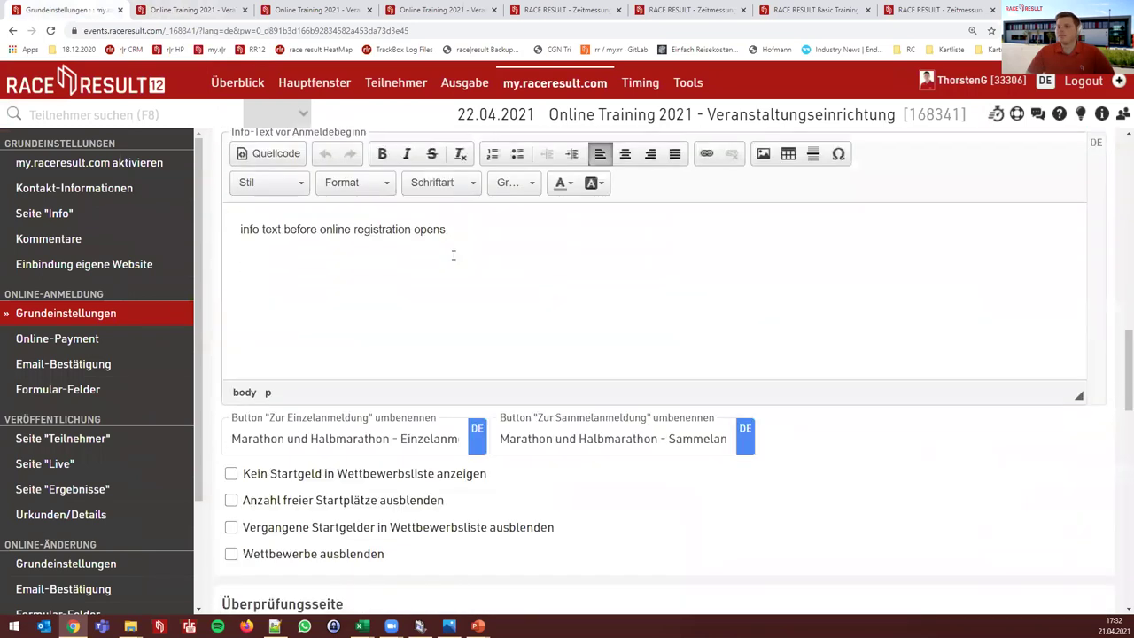
scroll(333, 272, down, 2)
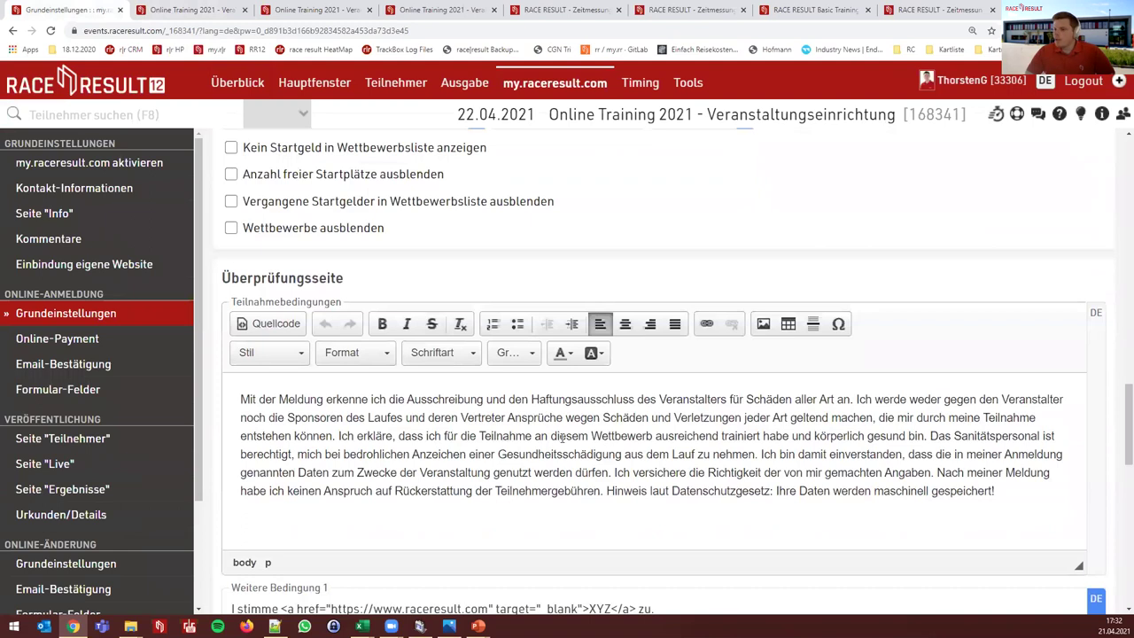
scroll(563, 421, down, 1)
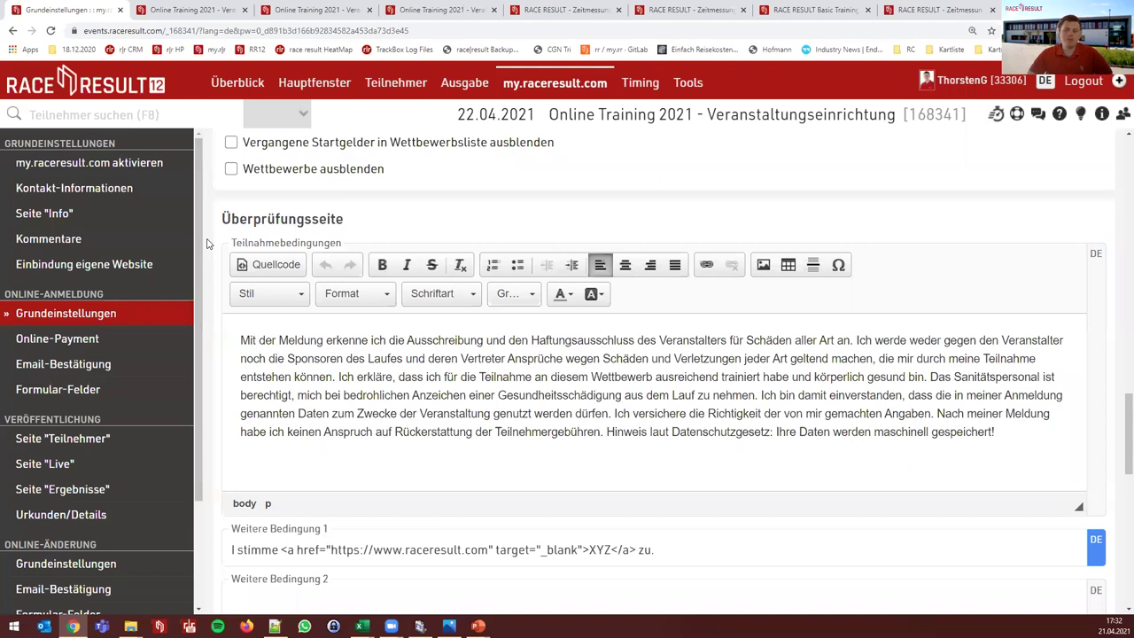
Examine the Teilnahmebedingungen text and the link code in Weitere Bedingung 1 of the Überprüfungsseite settings
scroll(497, 336, down, 2)
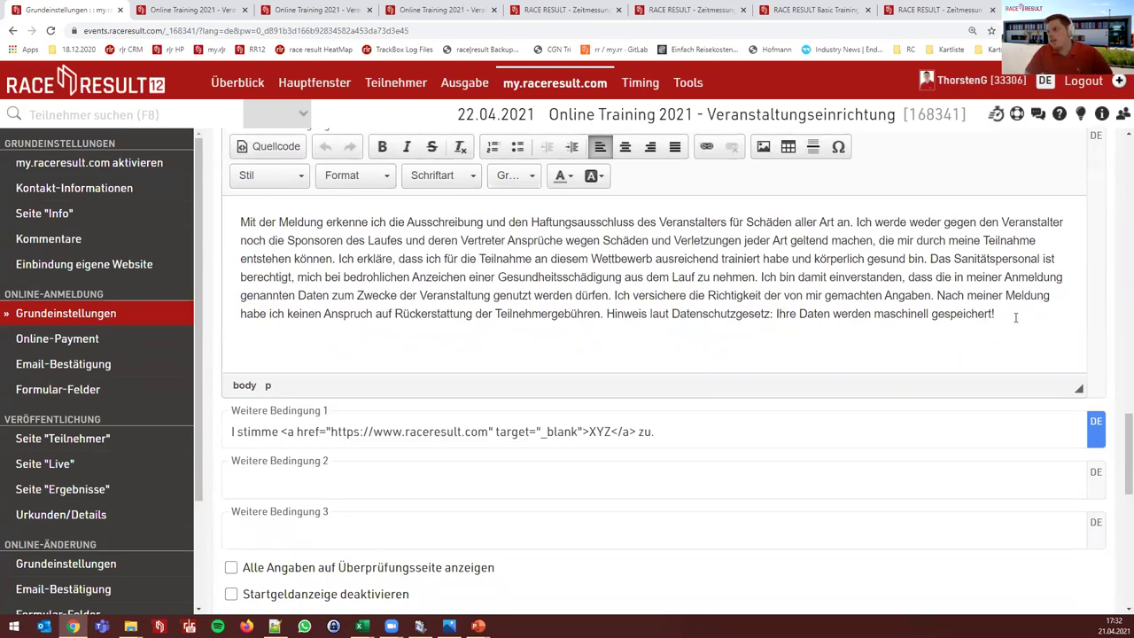
drag(1021, 319, 240, 219)
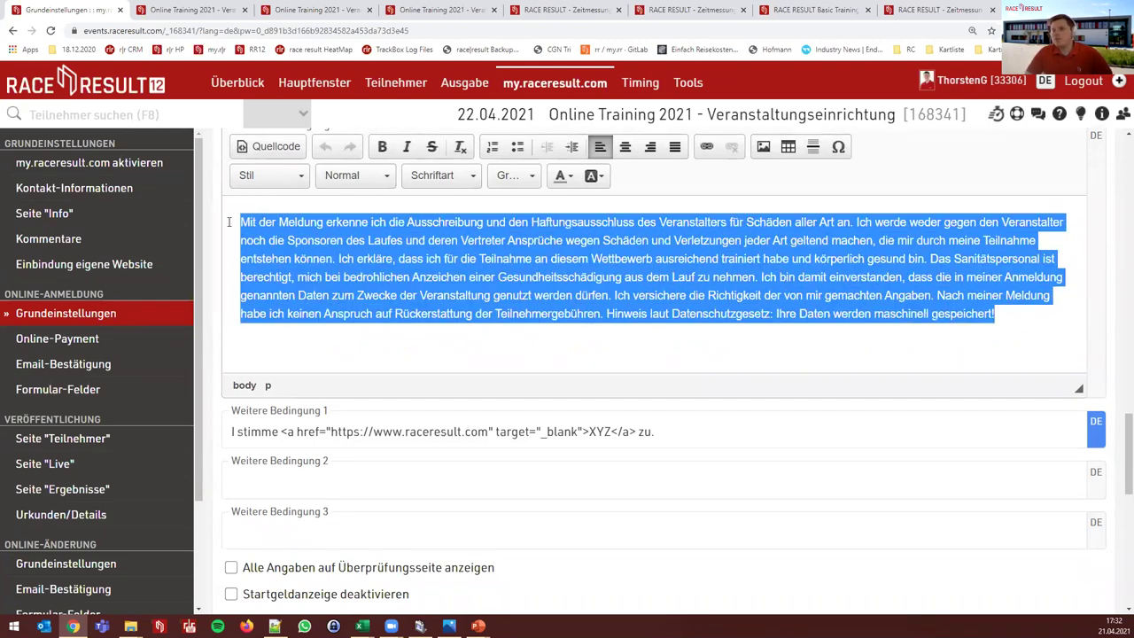
click(423, 257)
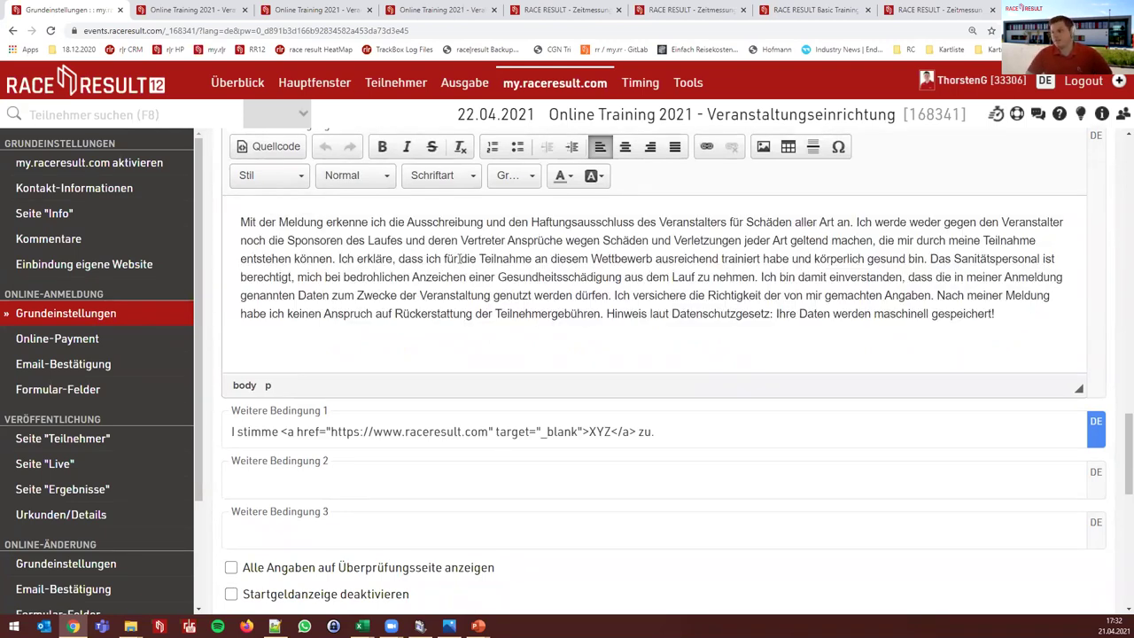
scroll(292, 283, down, 1)
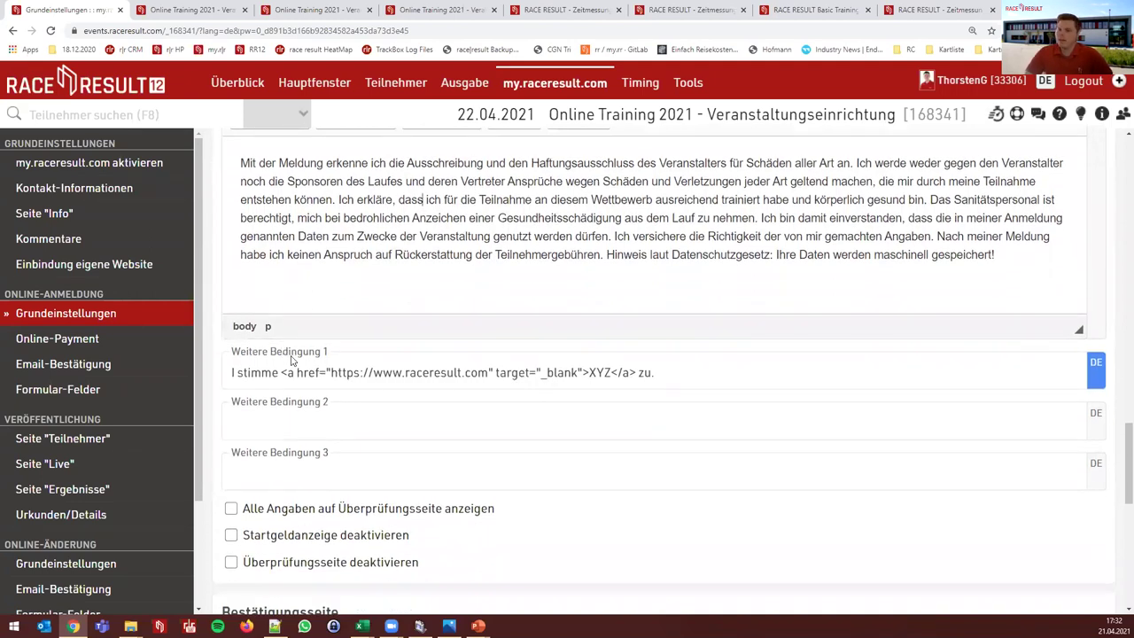
scroll(288, 352, down, 1)
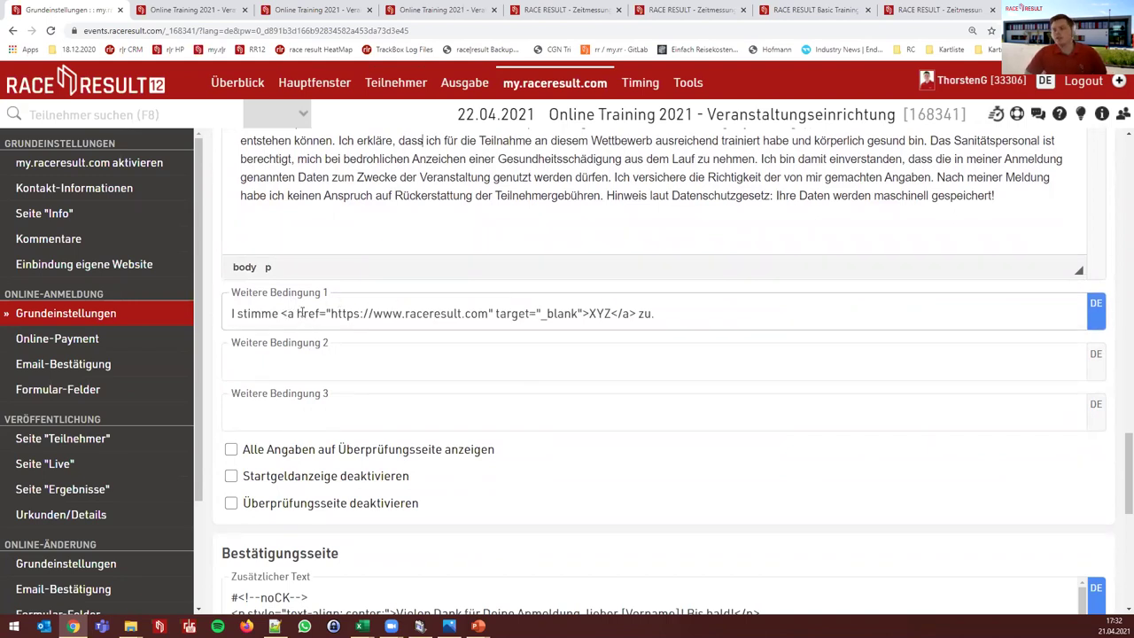
drag(329, 312, 486, 321)
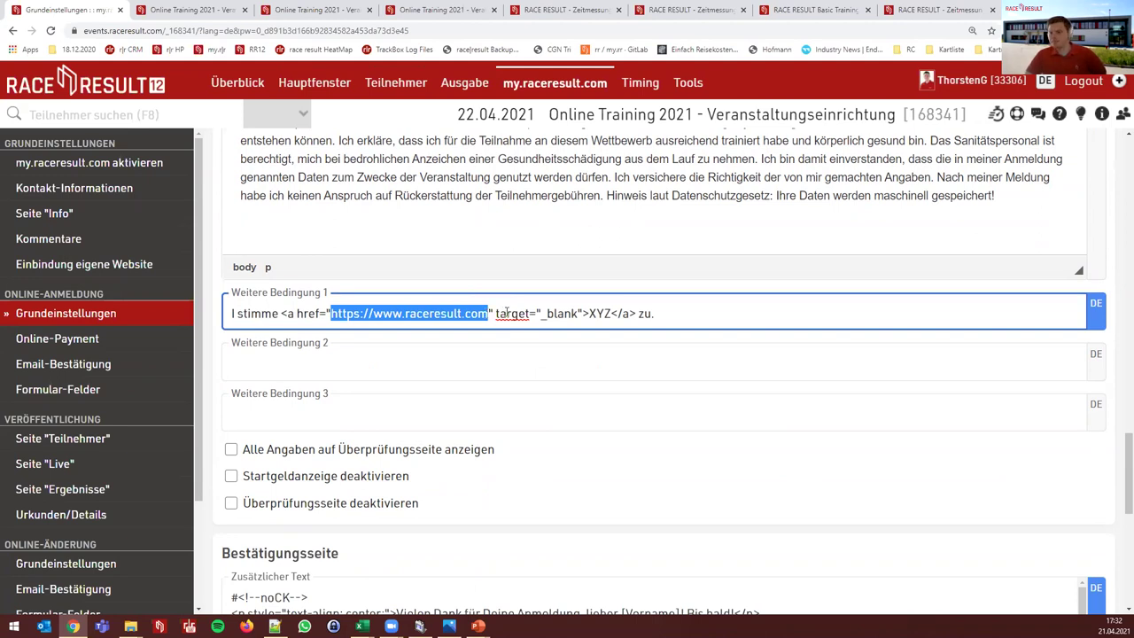
scroll(498, 305, down, 1)
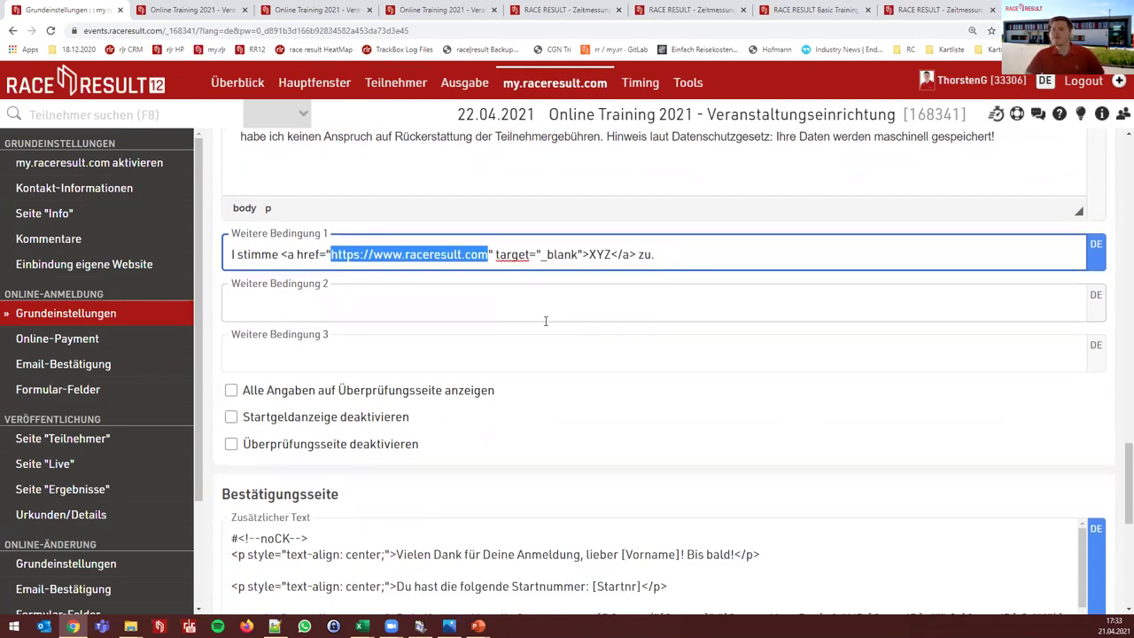
Show the English version of the Bestätigungsseite's Zusätzlicher Text and examine its noCK line and the [Vorname] placeholder
scroll(545, 320, down, 3)
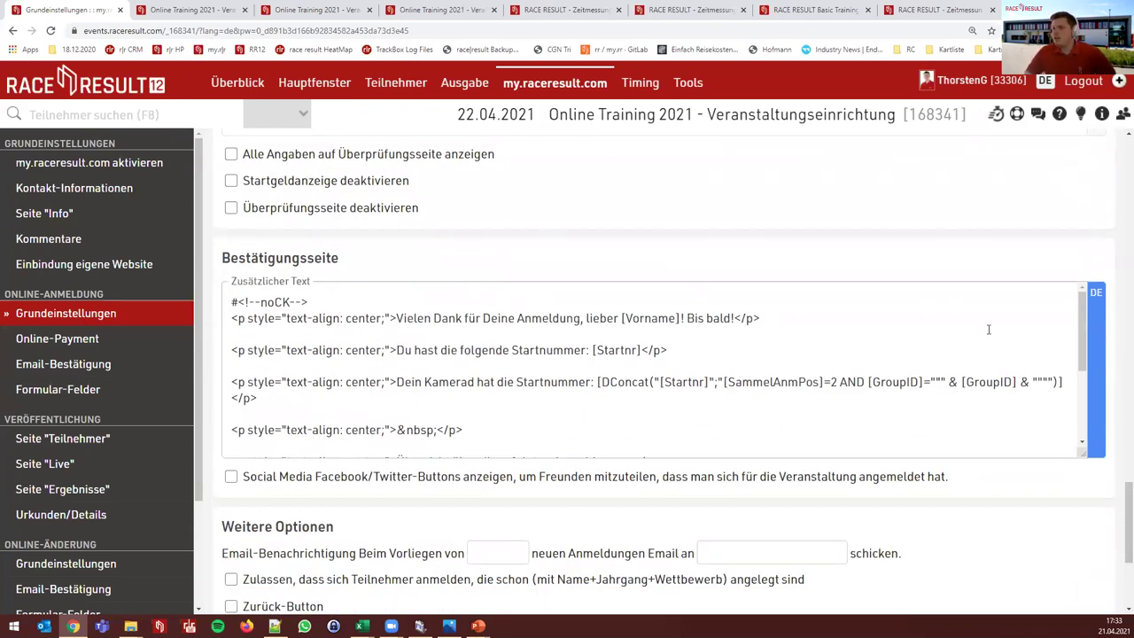
click(1096, 292)
click(1012, 312)
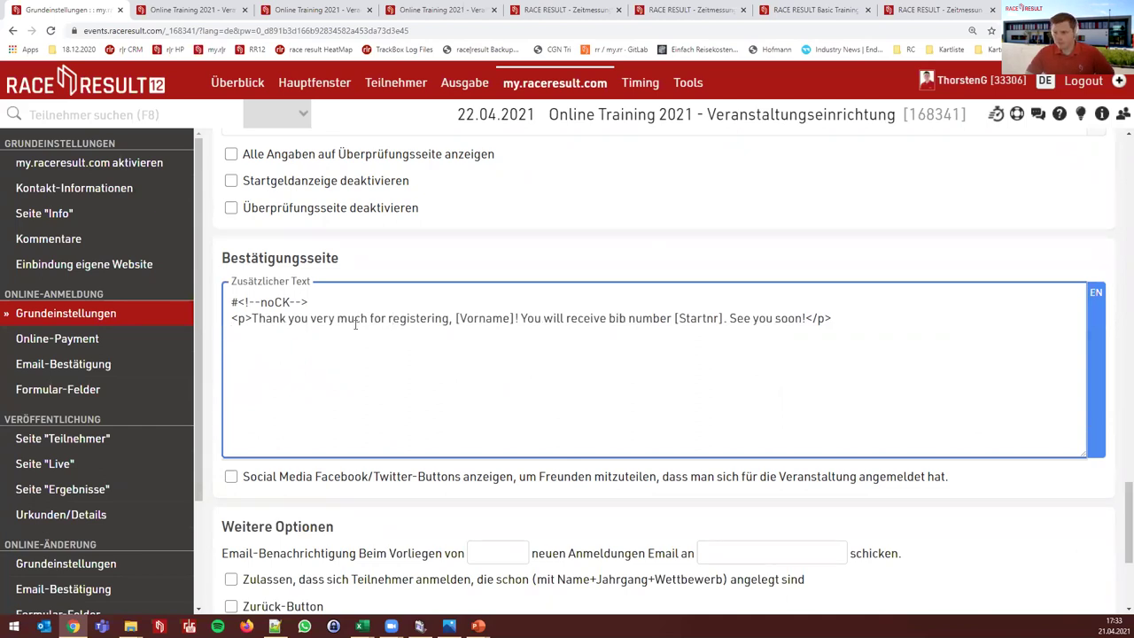
scroll(375, 341, up, 4)
scroll(387, 367, down, 3)
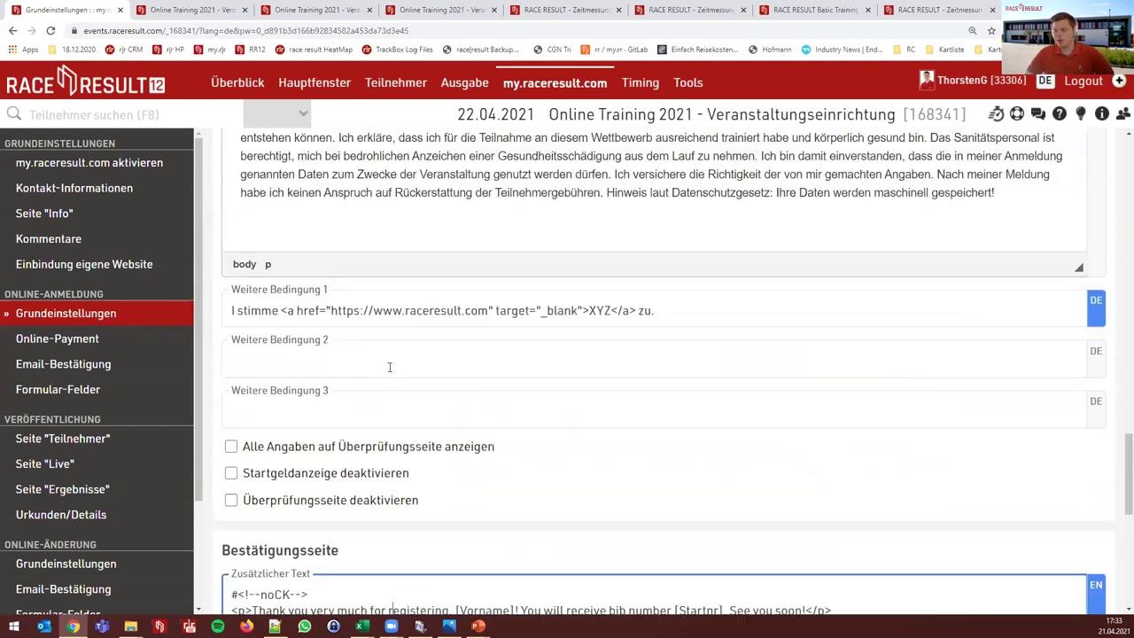
drag(312, 422, 226, 411)
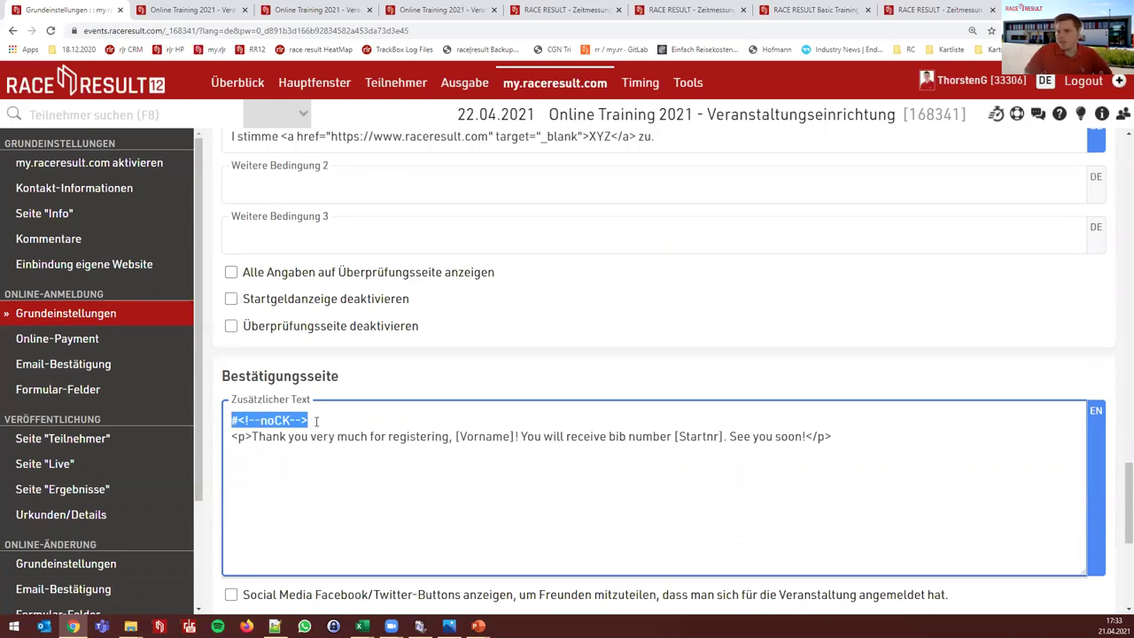
click(317, 422)
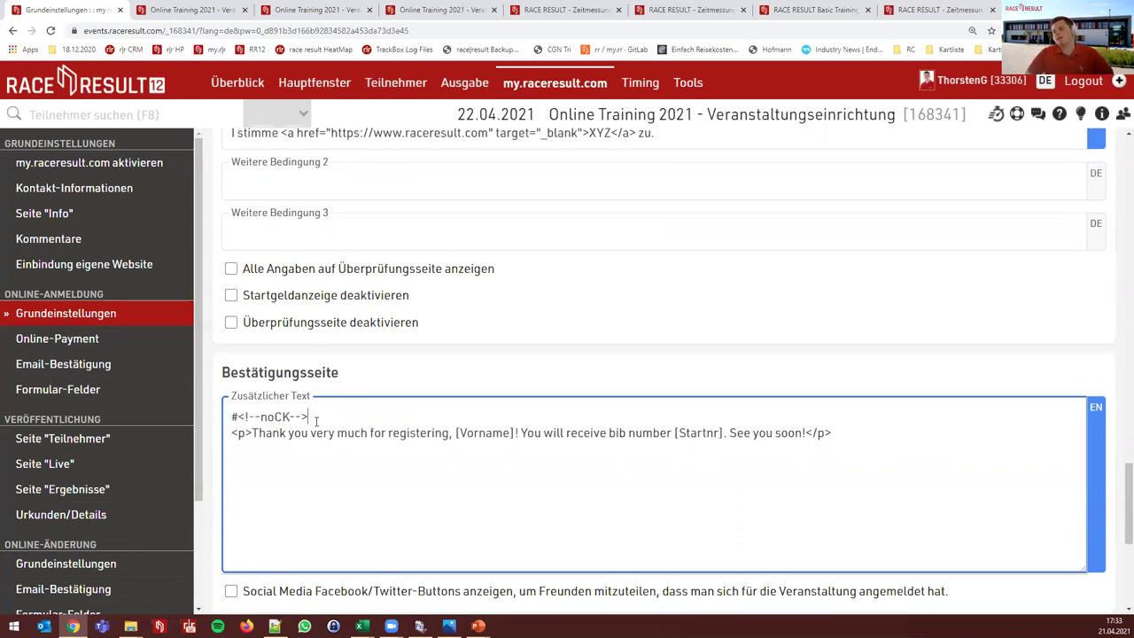
scroll(335, 364, down, 1)
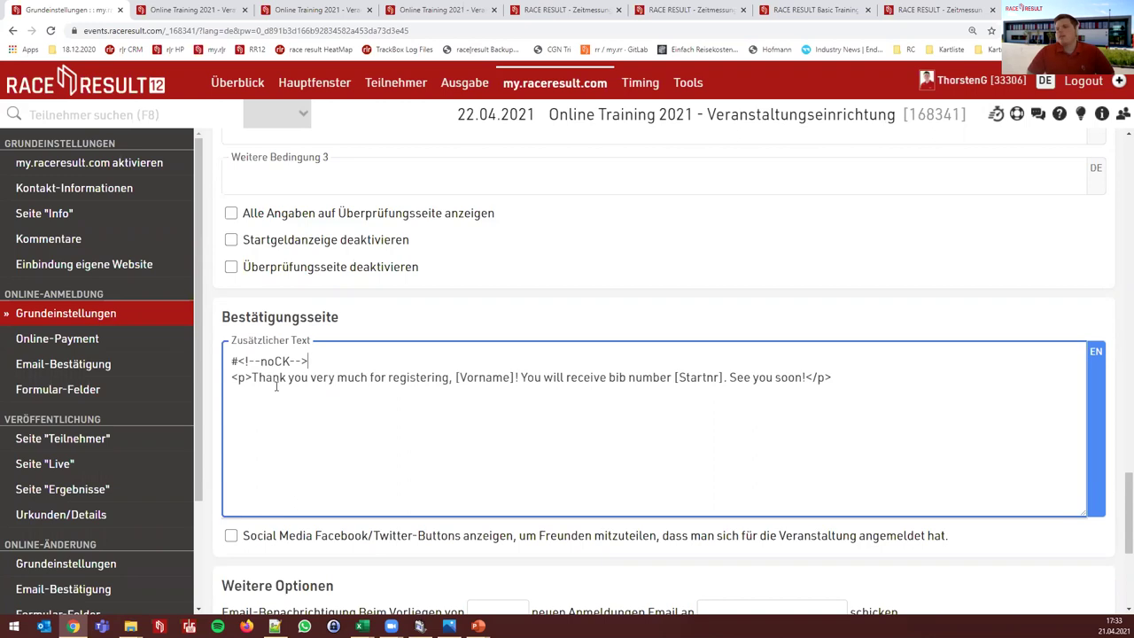
drag(457, 377, 514, 379)
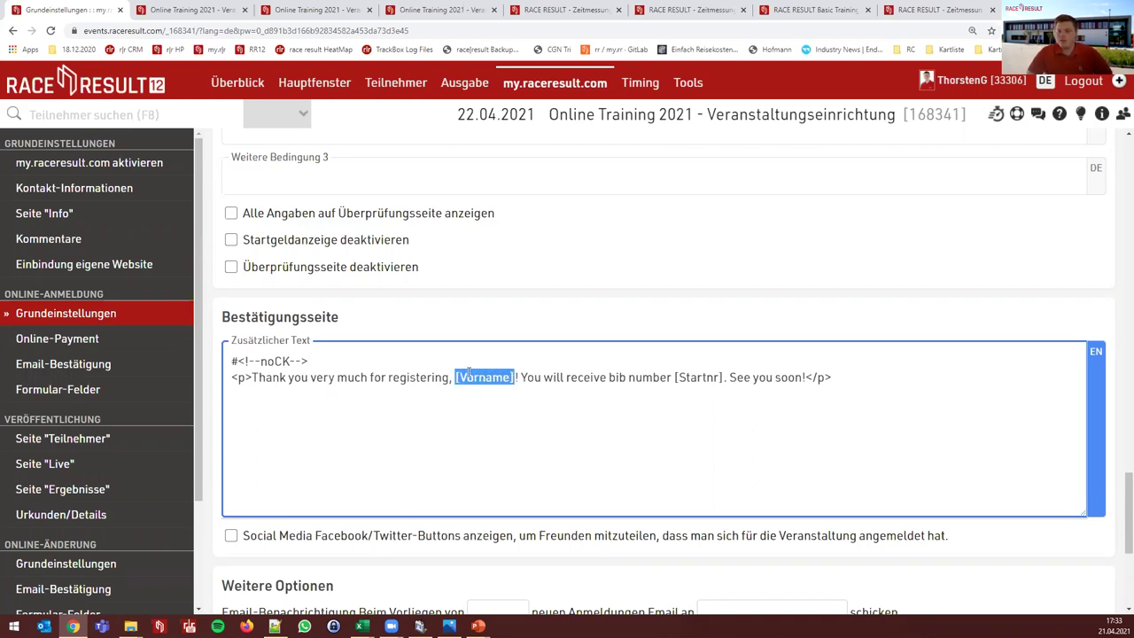
click(312, 387)
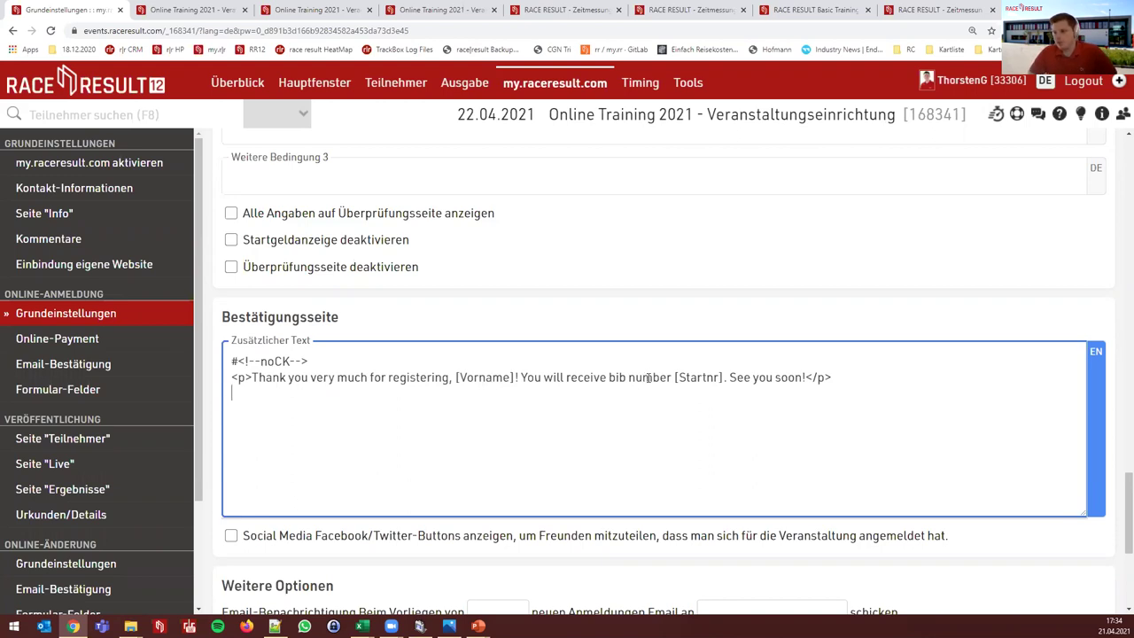
Examine the Social Media option, the Weitere Optionen and the CSS Styling section of the online registration settings
scroll(521, 369, down, 2)
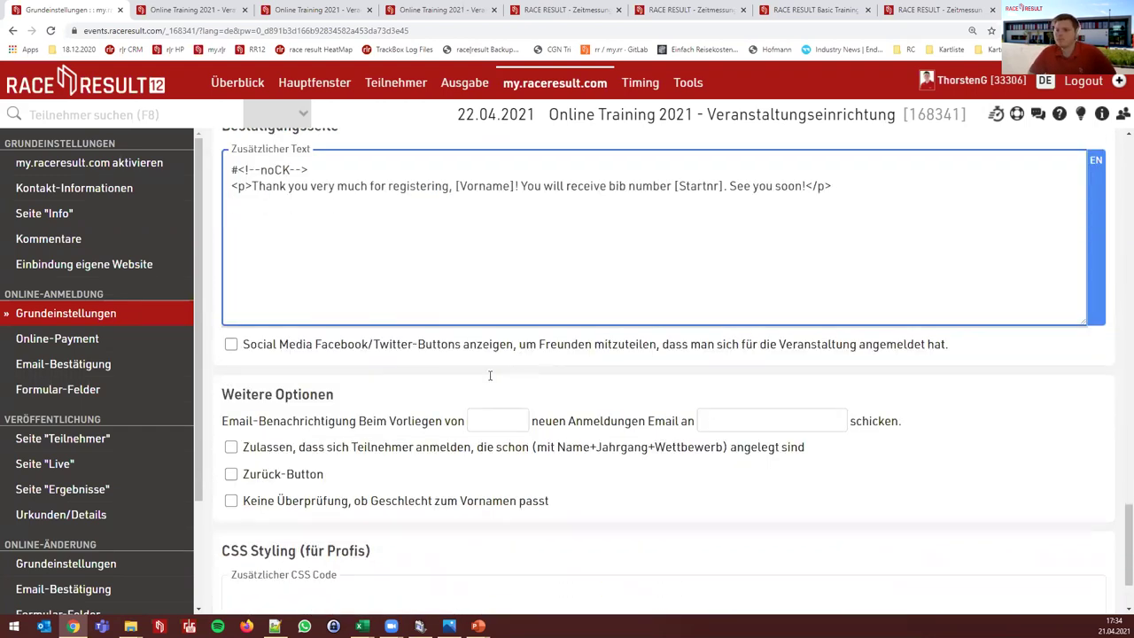
scroll(490, 375, down, 1)
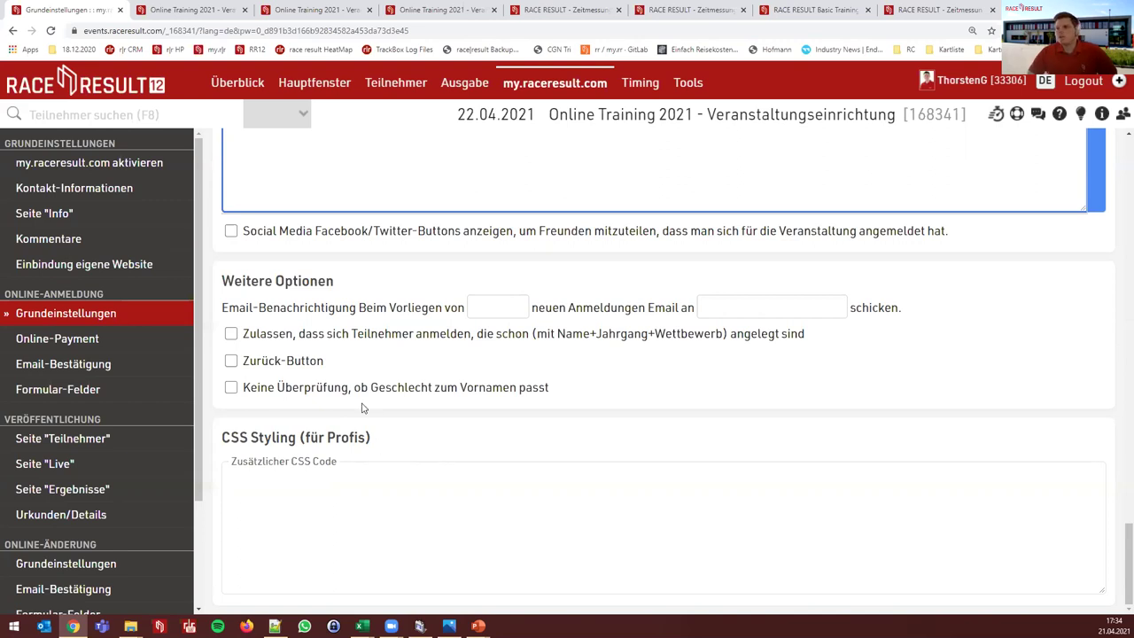
scroll(364, 412, up, 1)
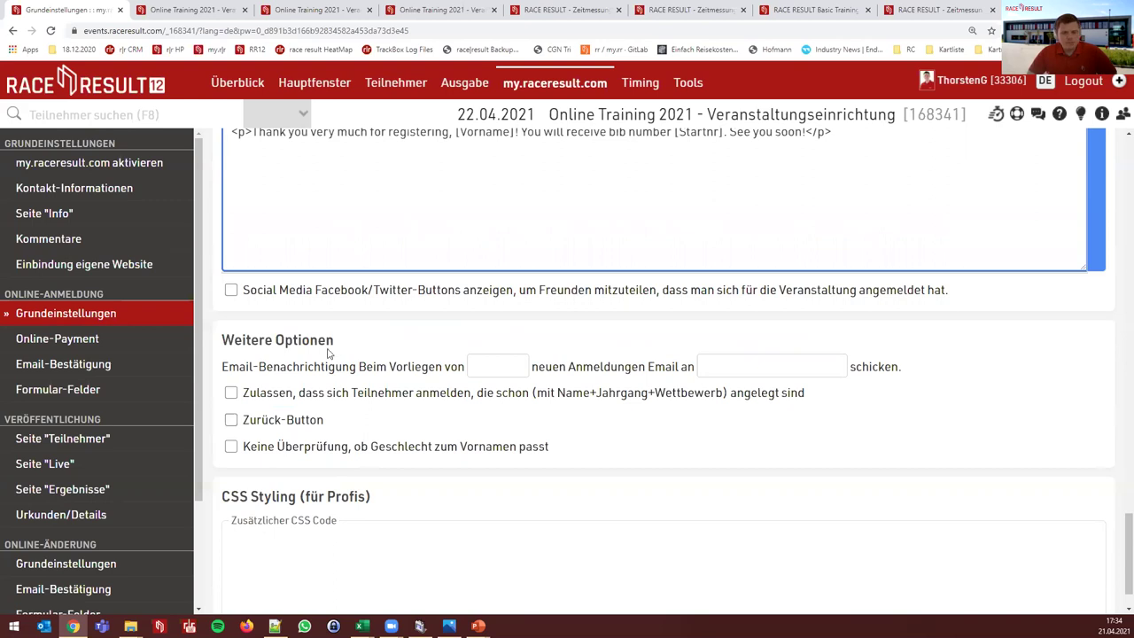
In the Online-Payment settings, disable Kreditkarte EUR (Visa/Master) and set the earliest SEPA-Basislastschrift collection date to 10.06.2021
click(55, 343)
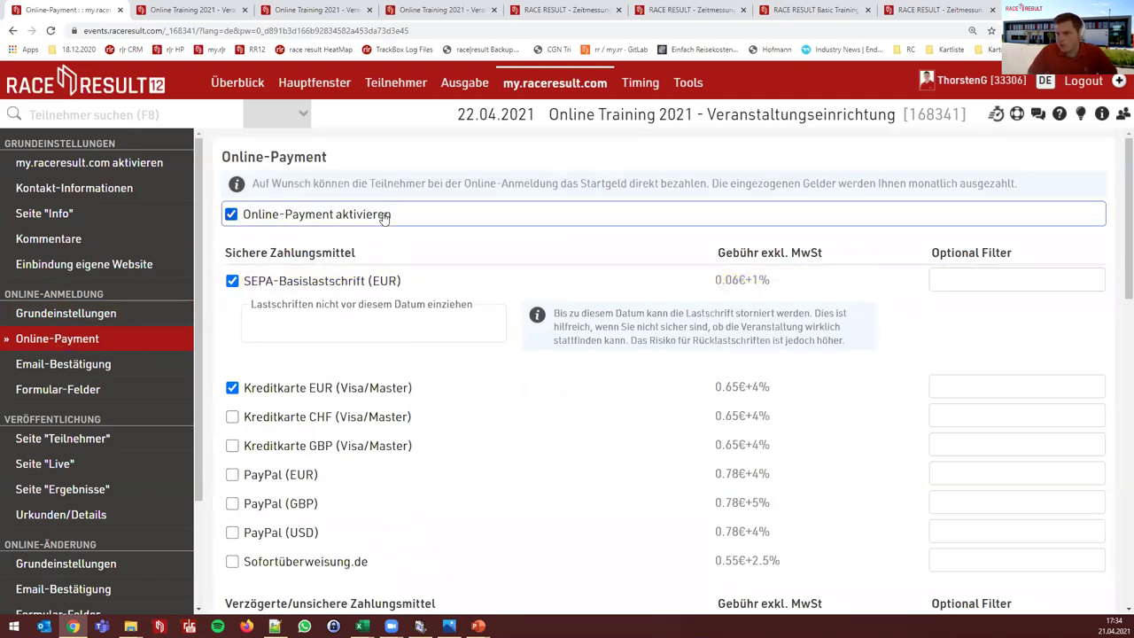
click(234, 390)
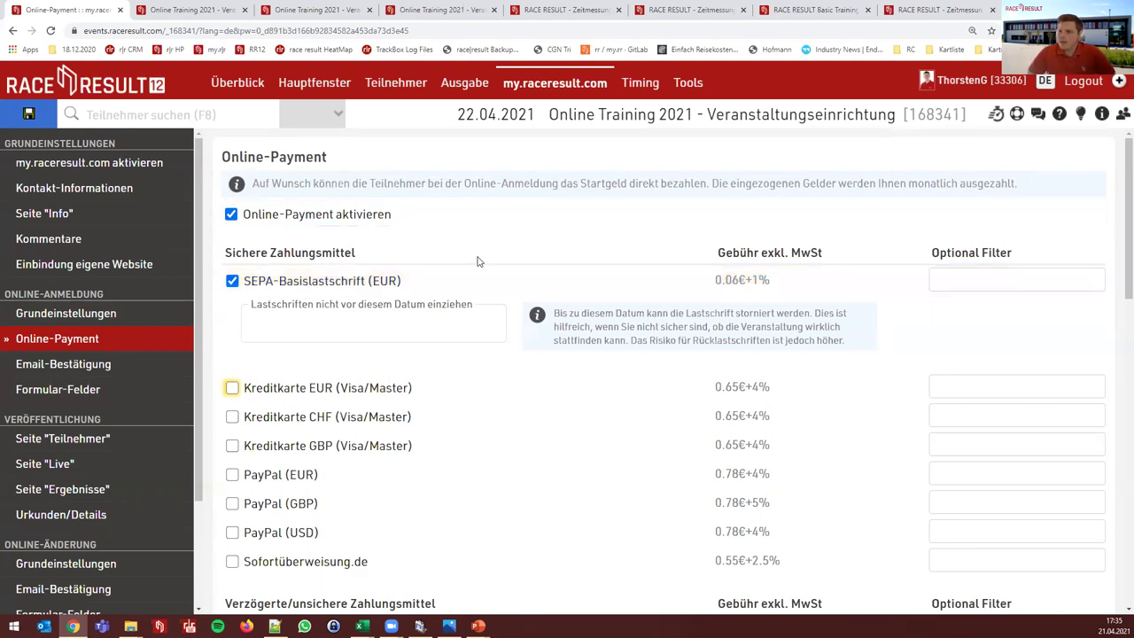
click(358, 325)
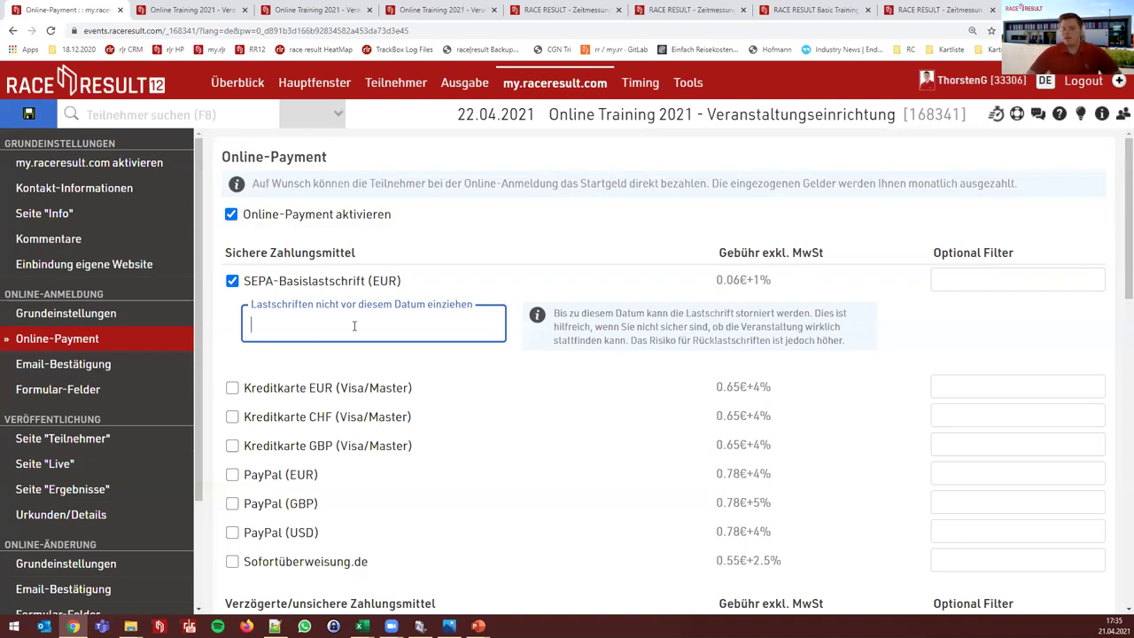
text(10.06.2021)
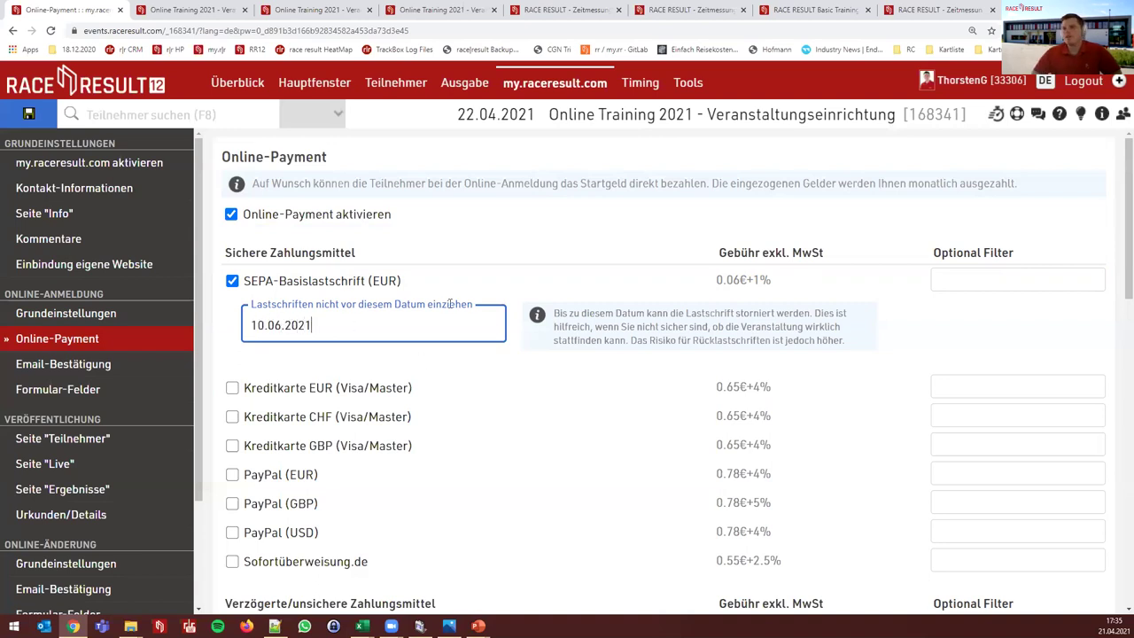
click(502, 160)
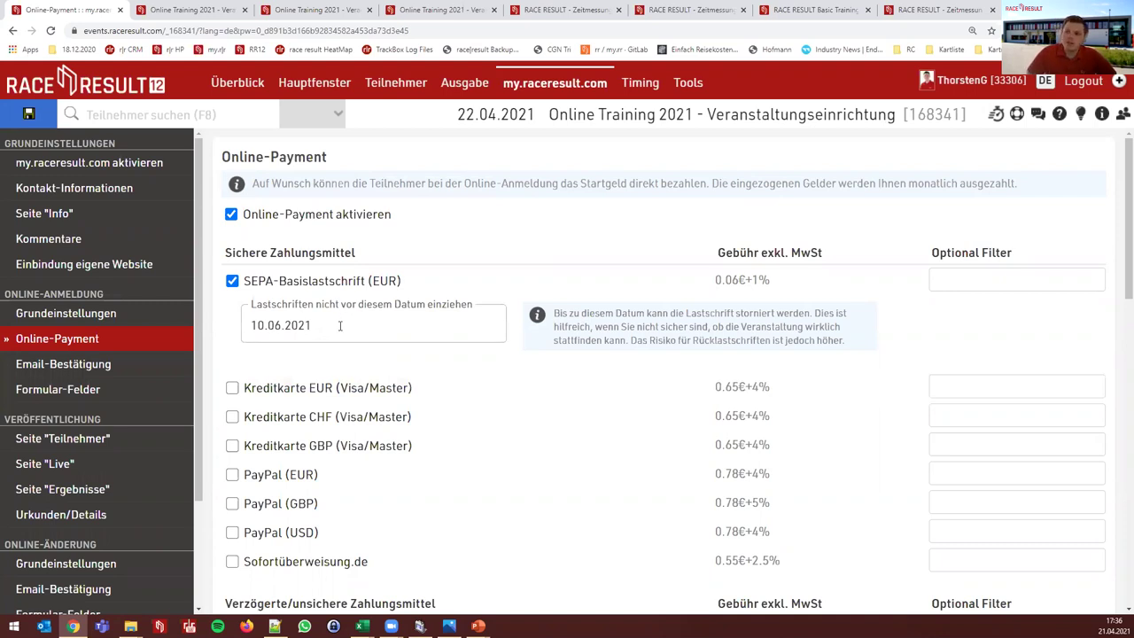
Visit the event's Überblick, return to the Online-Payment settings, and examine the secure and delayed payment methods with their fees
click(244, 92)
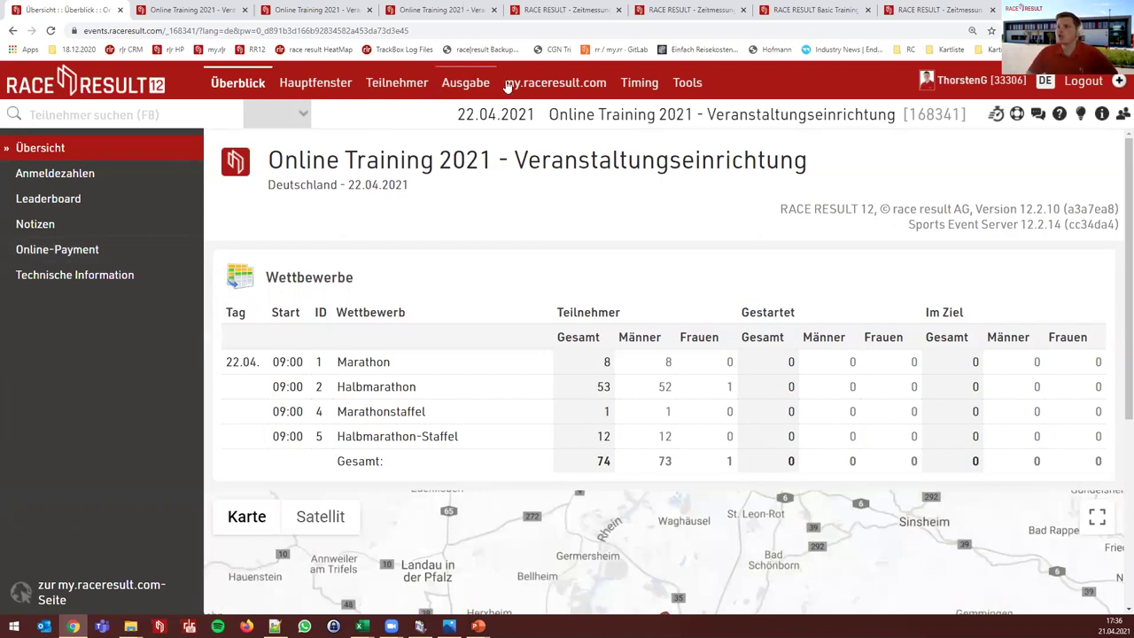
click(543, 82)
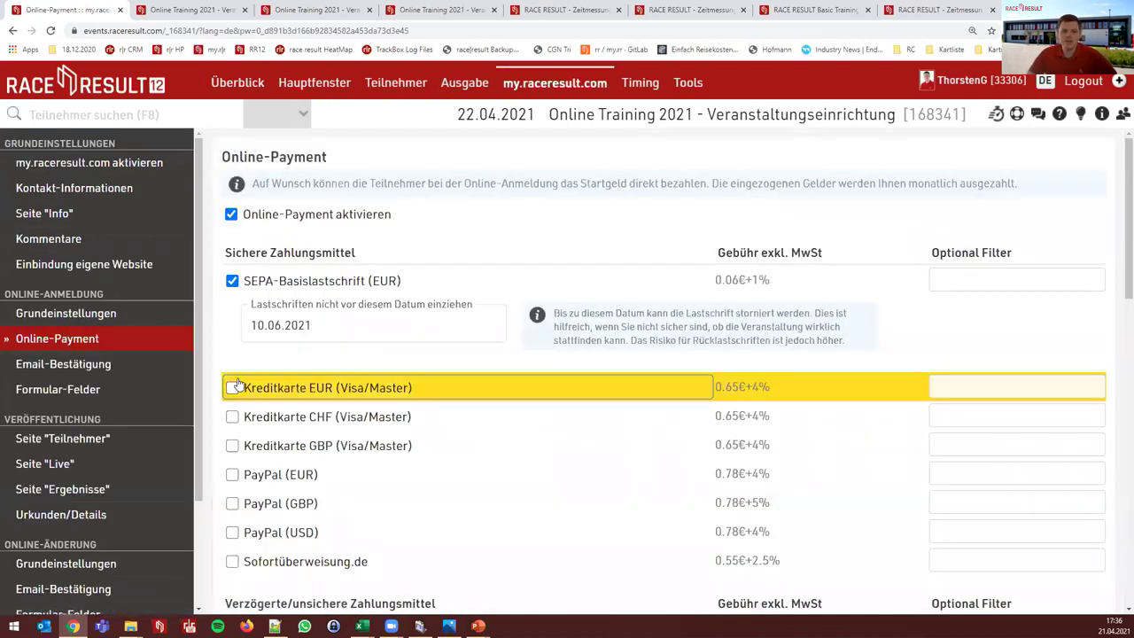
click(334, 328)
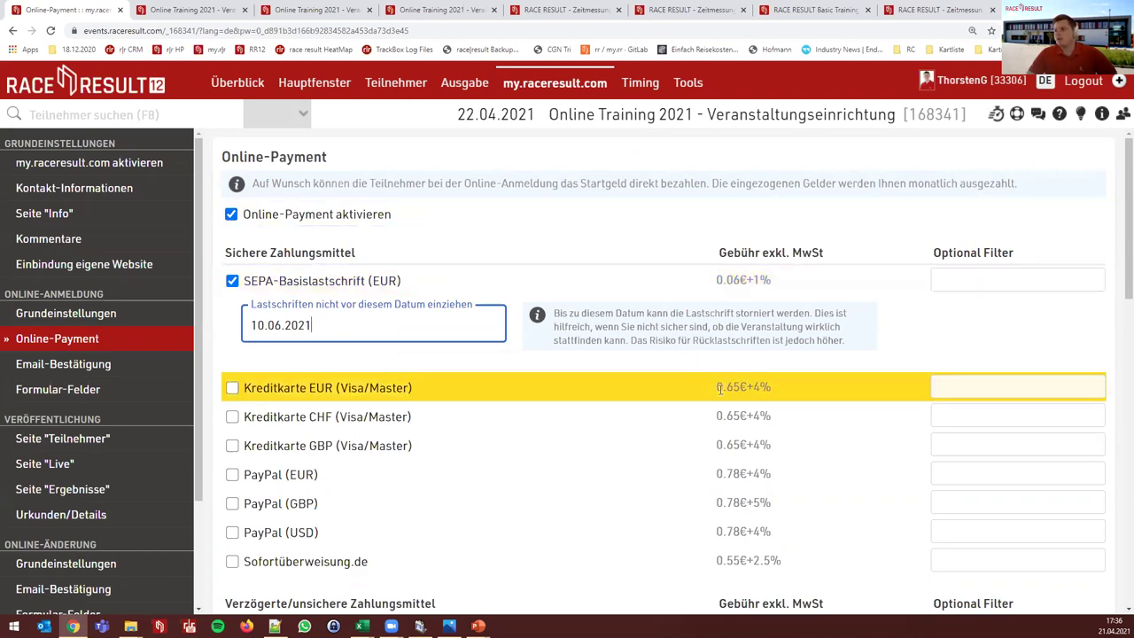
scroll(700, 372, down, 3)
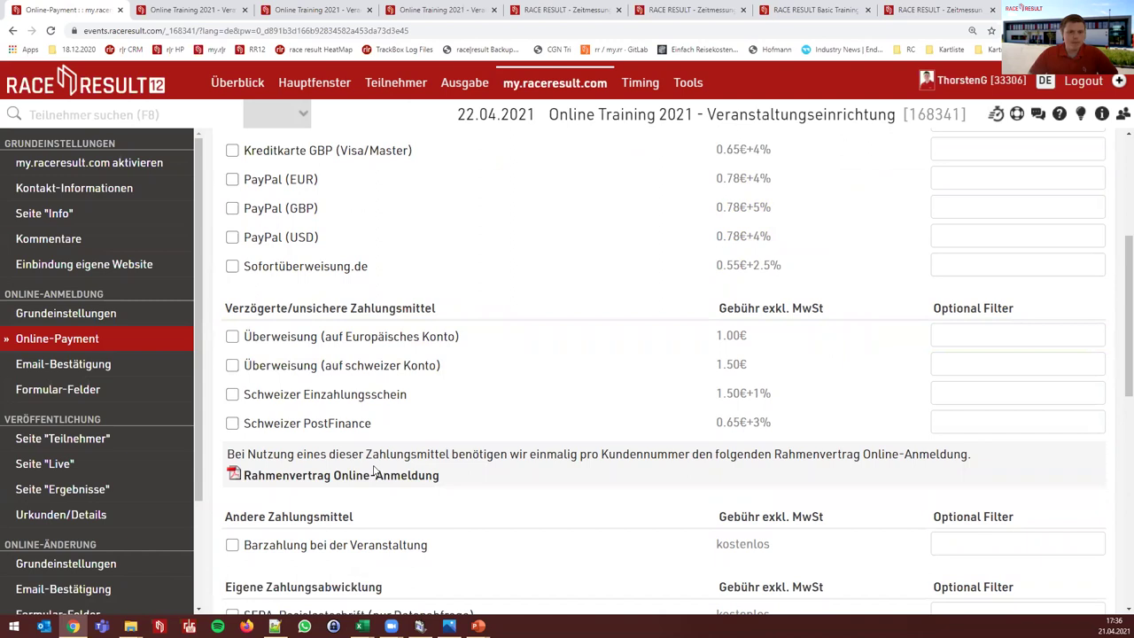
scroll(326, 510, up, 3)
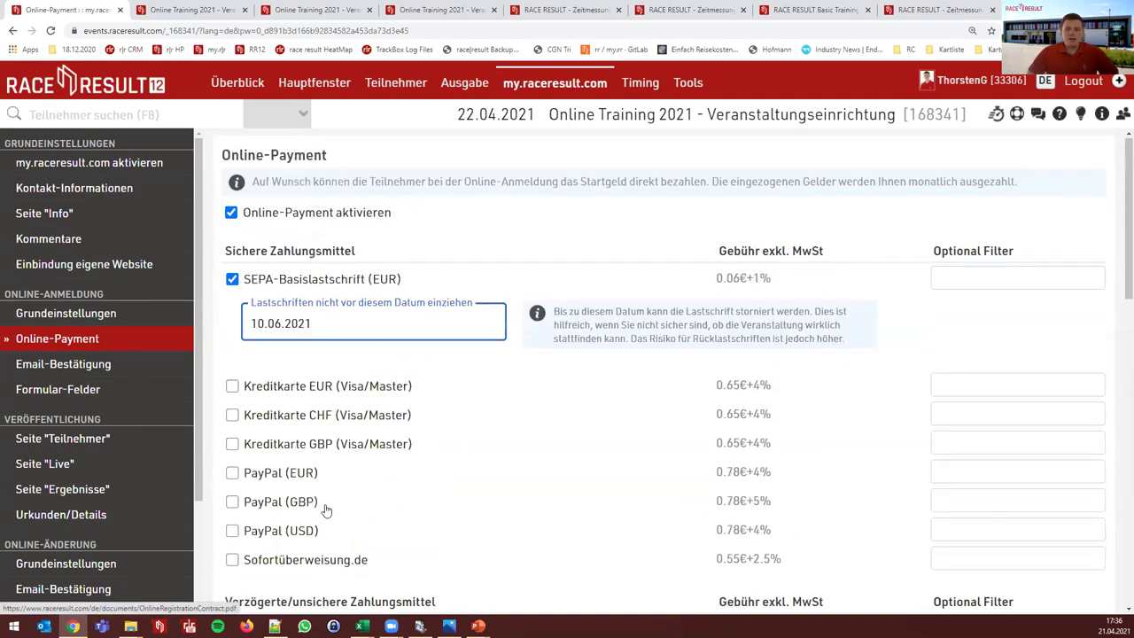
click(452, 163)
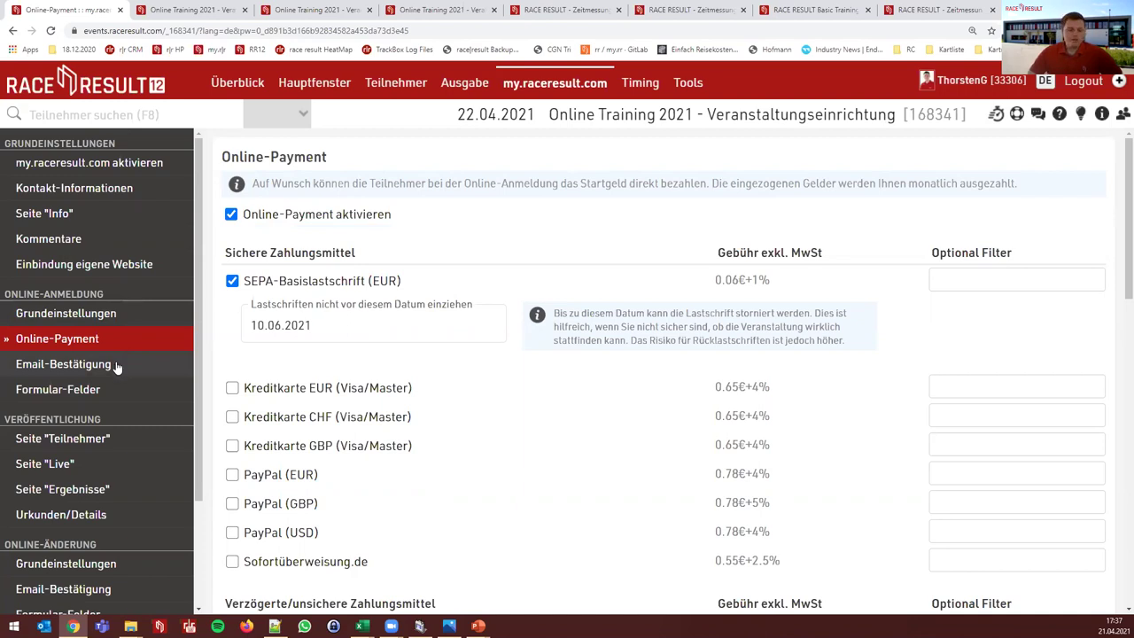
Open the Formular-Felder settings and compare the Eingabefelder with the public individual registration form
click(88, 389)
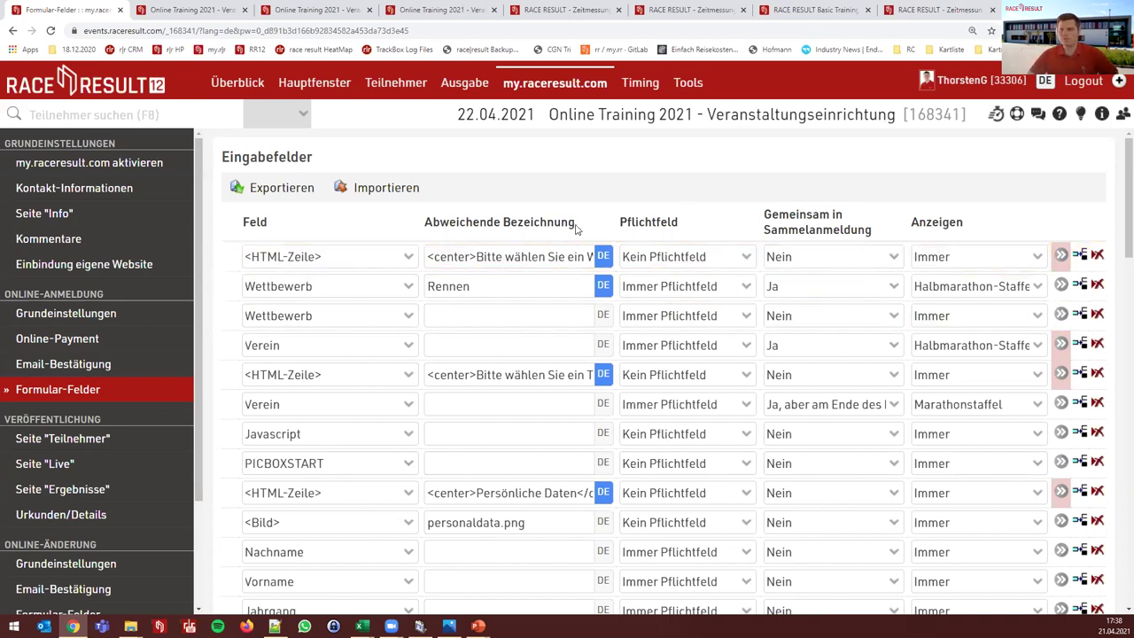
click(179, 10)
click(875, 403)
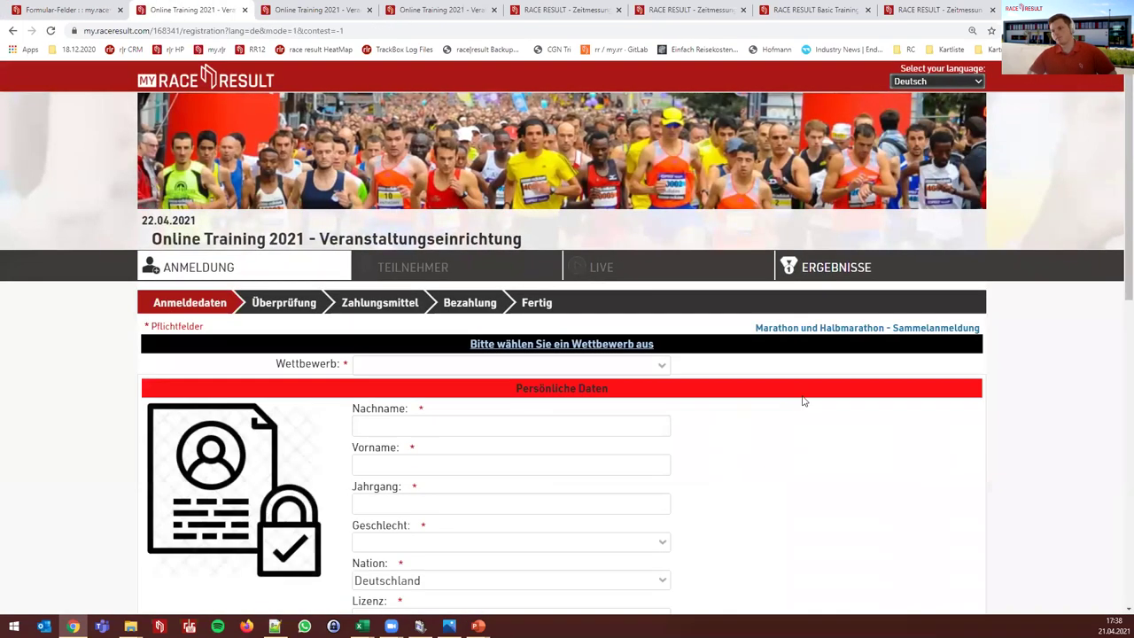
scroll(821, 422, down, 1)
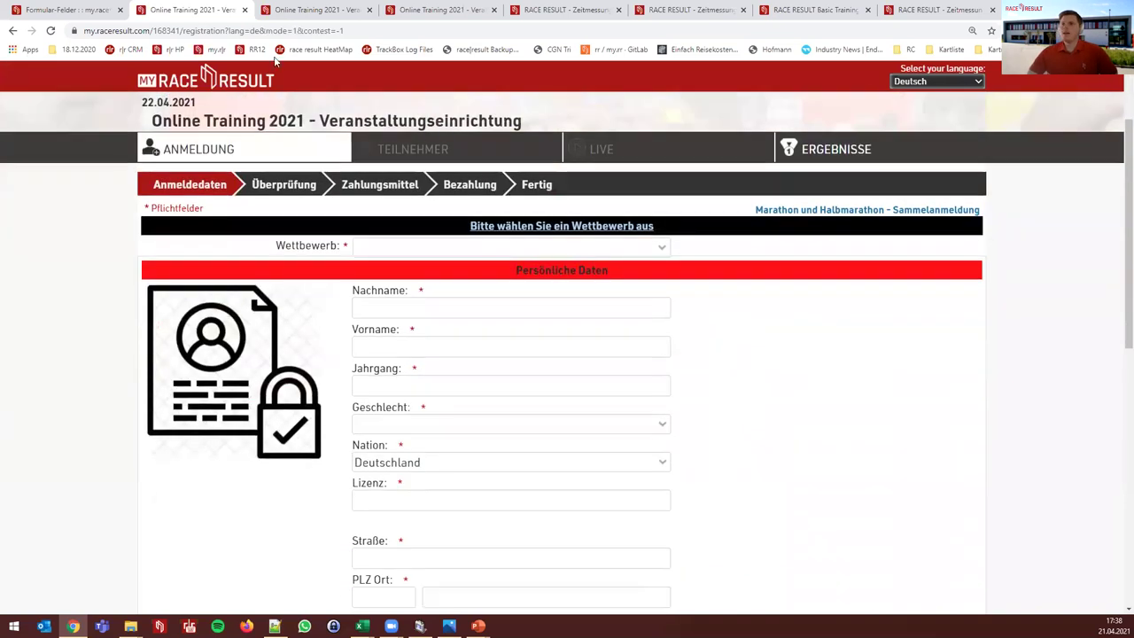
click(62, 10)
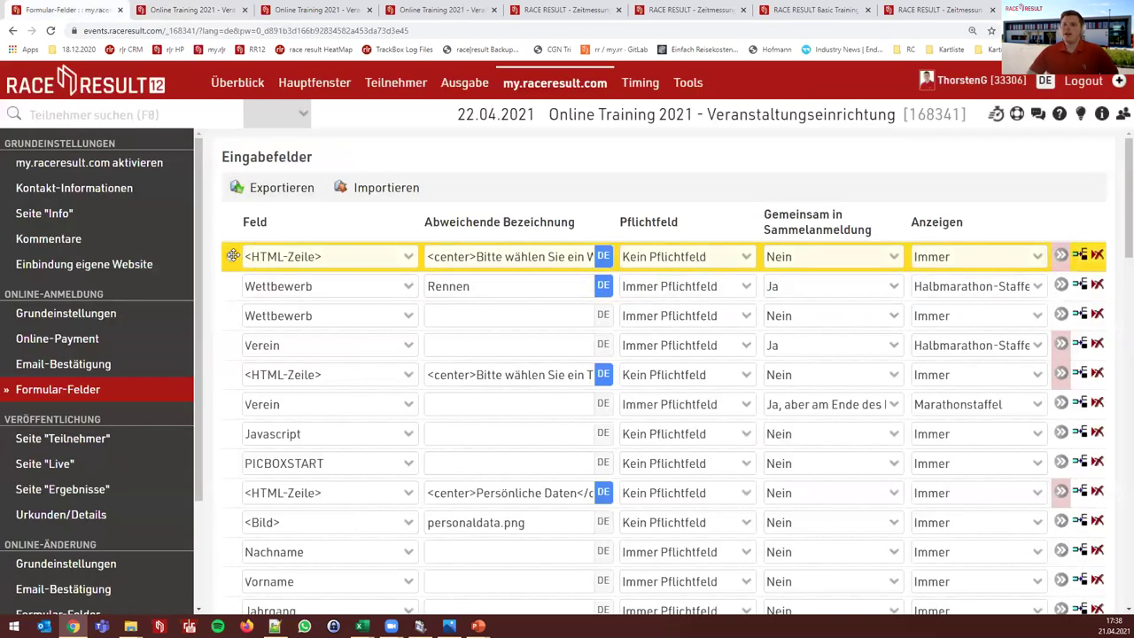
click(168, 14)
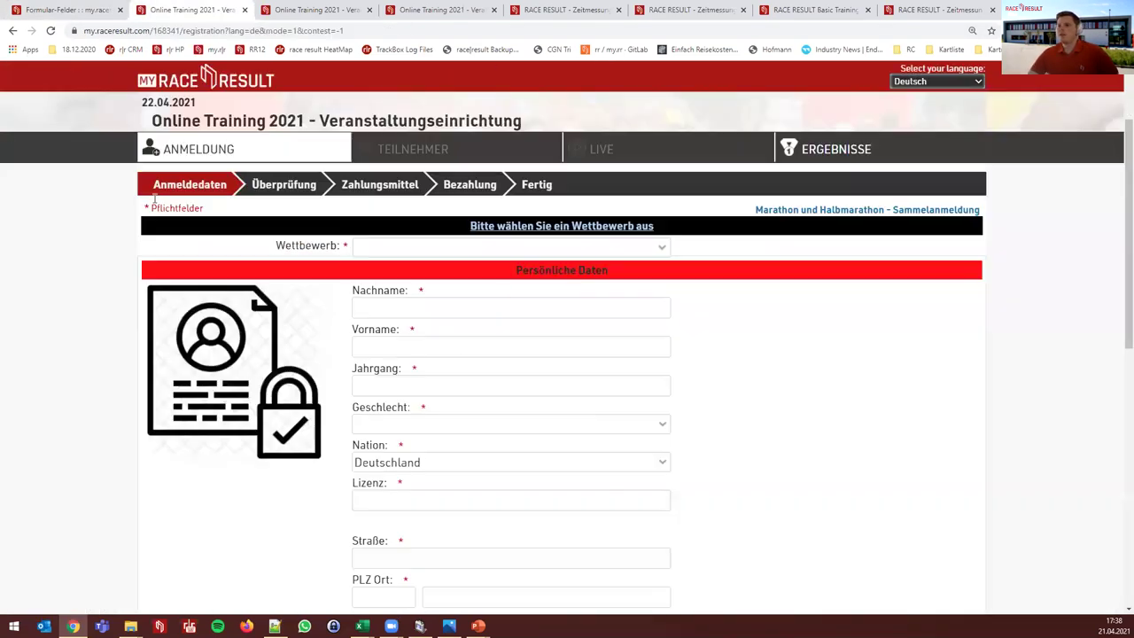
click(70, 18)
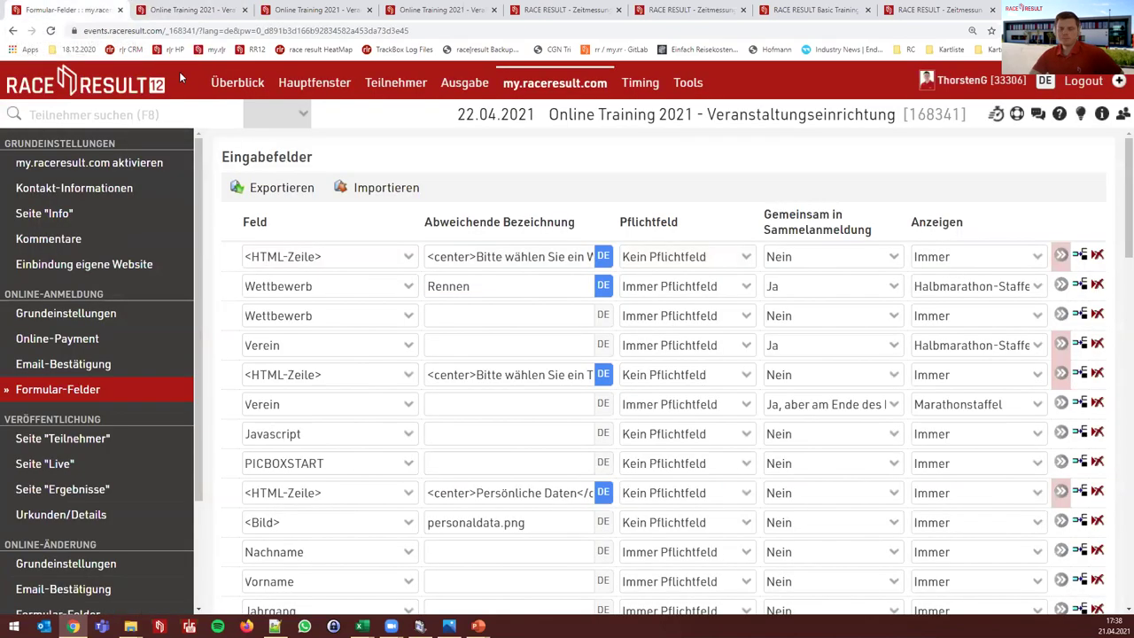
Examine the field types available for the first row of the Eingabefelder, including the additional fields further down the list
click(331, 259)
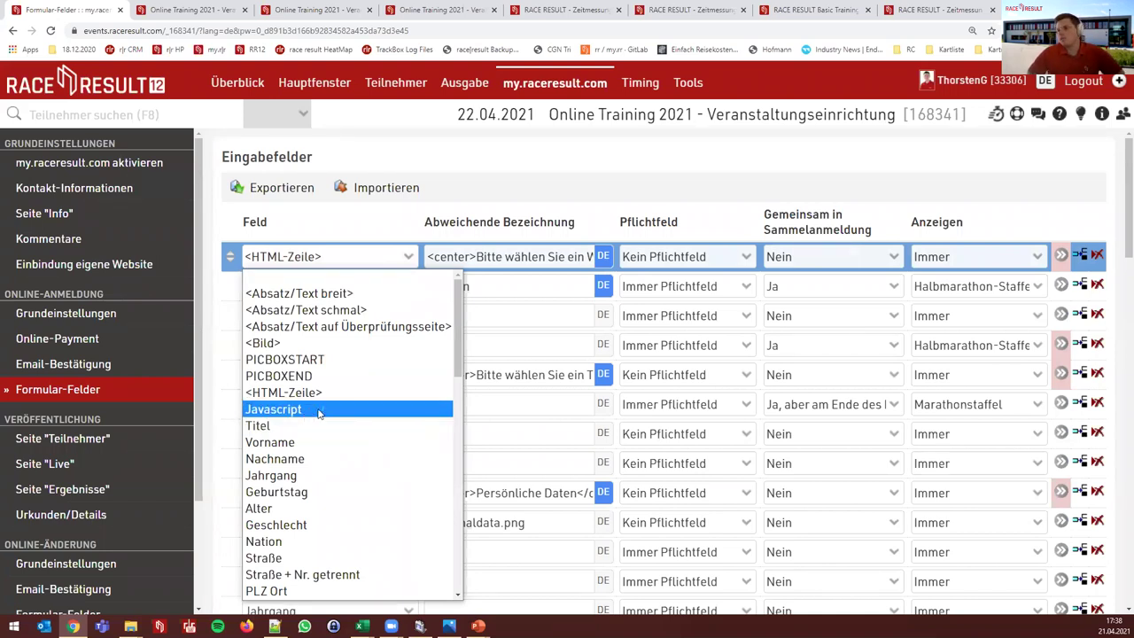
scroll(328, 435, down, 8)
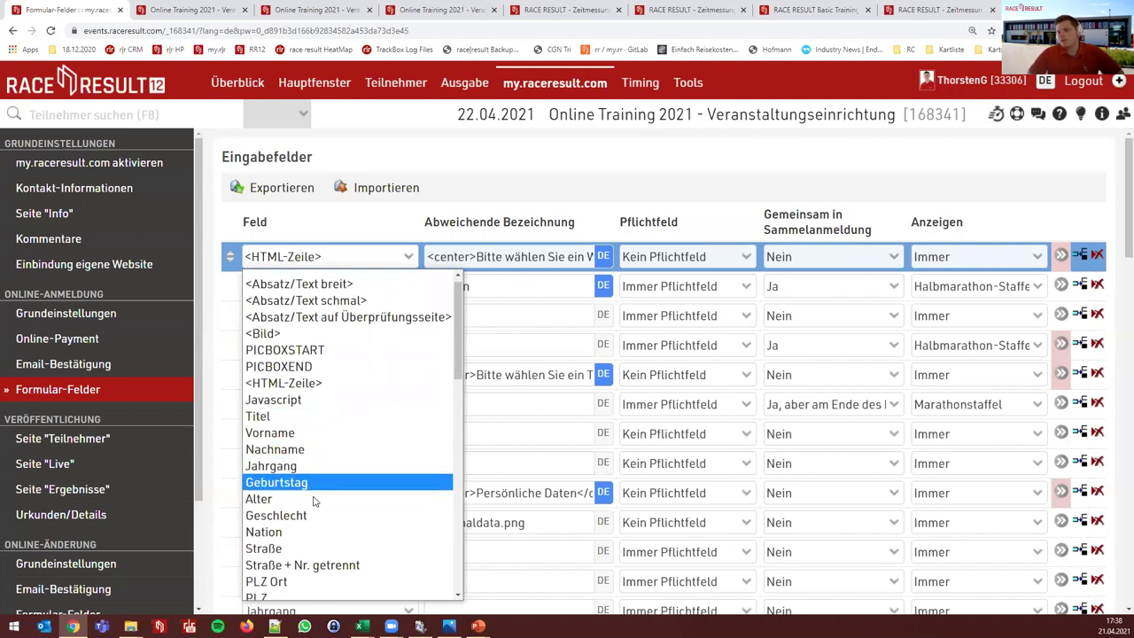
scroll(333, 367, down, 3)
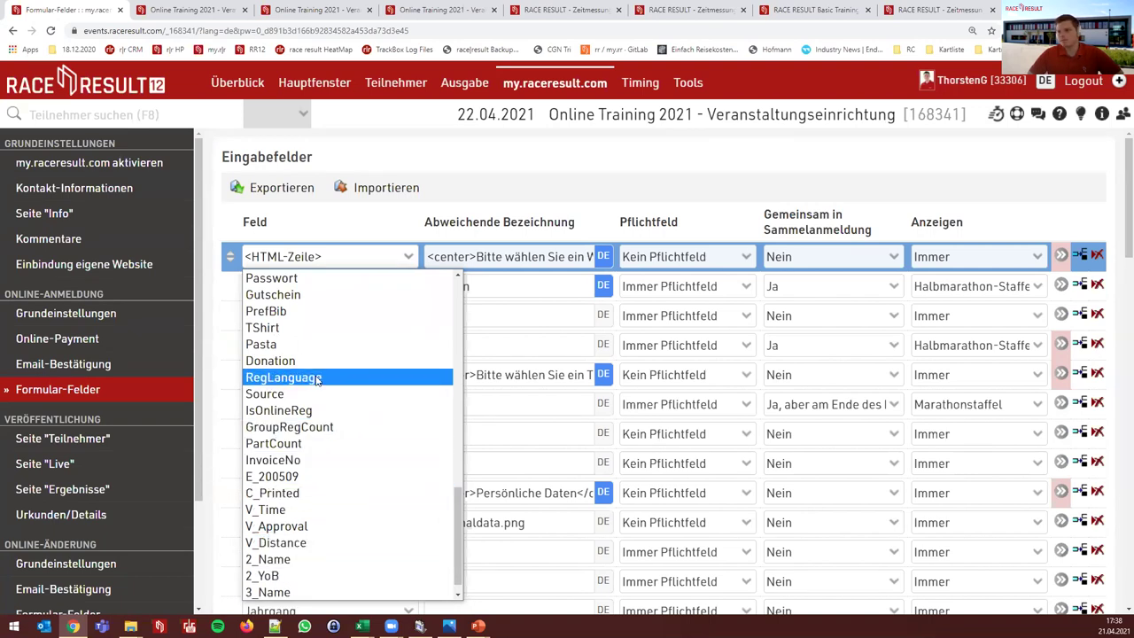
click(354, 229)
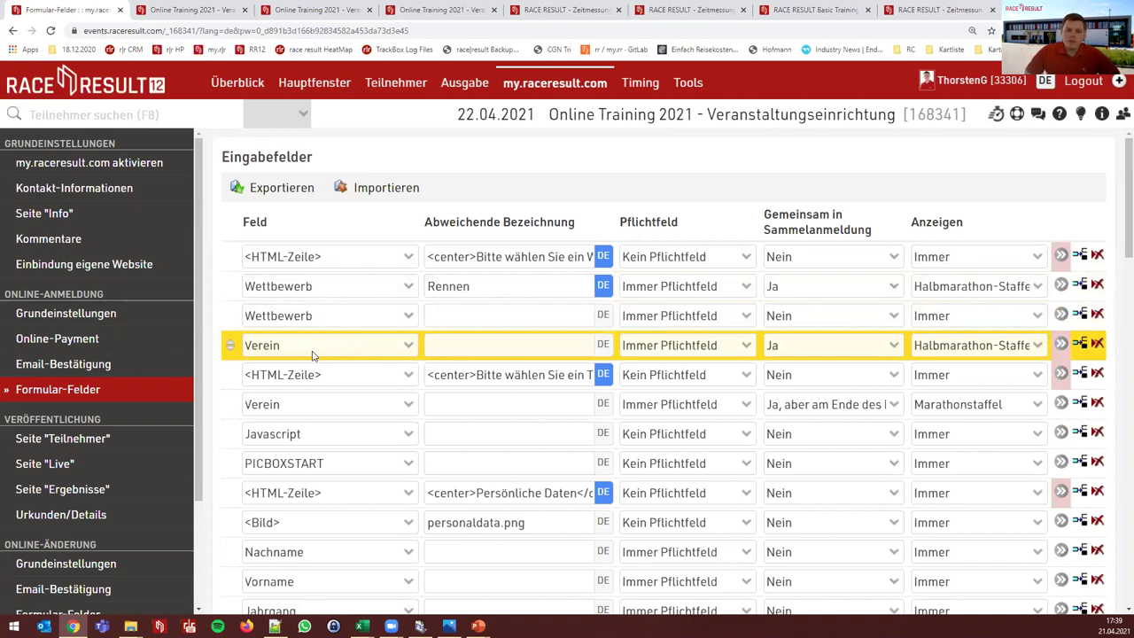
Check the Zusatzfelder defined under Teilnehmerdaten and return to the Formular-Felder settings
click(324, 87)
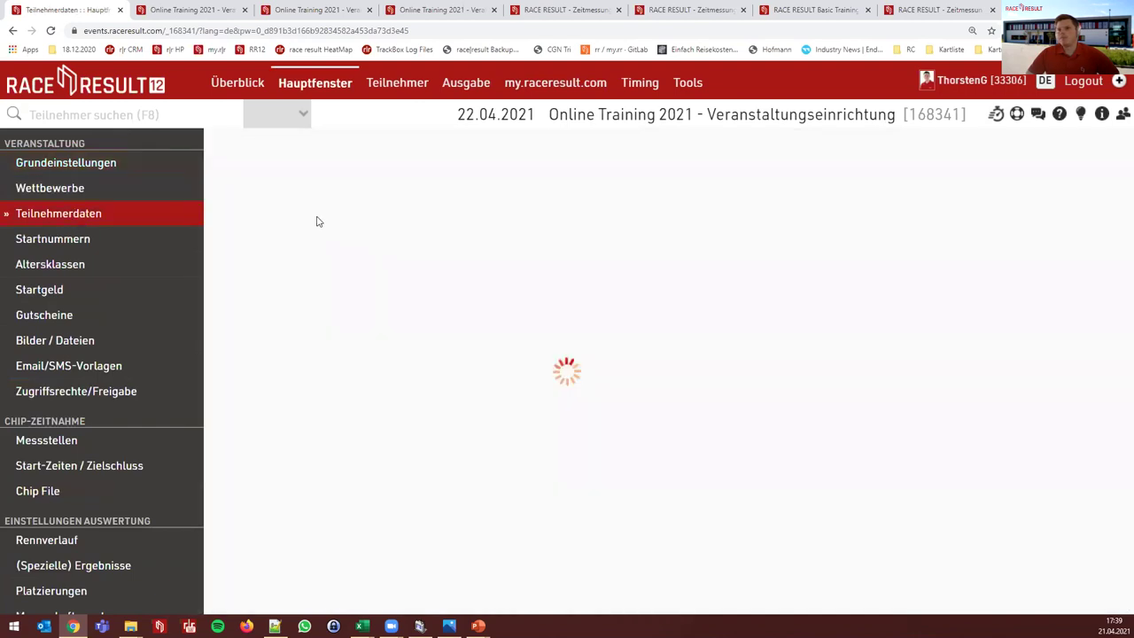
click(257, 174)
click(632, 255)
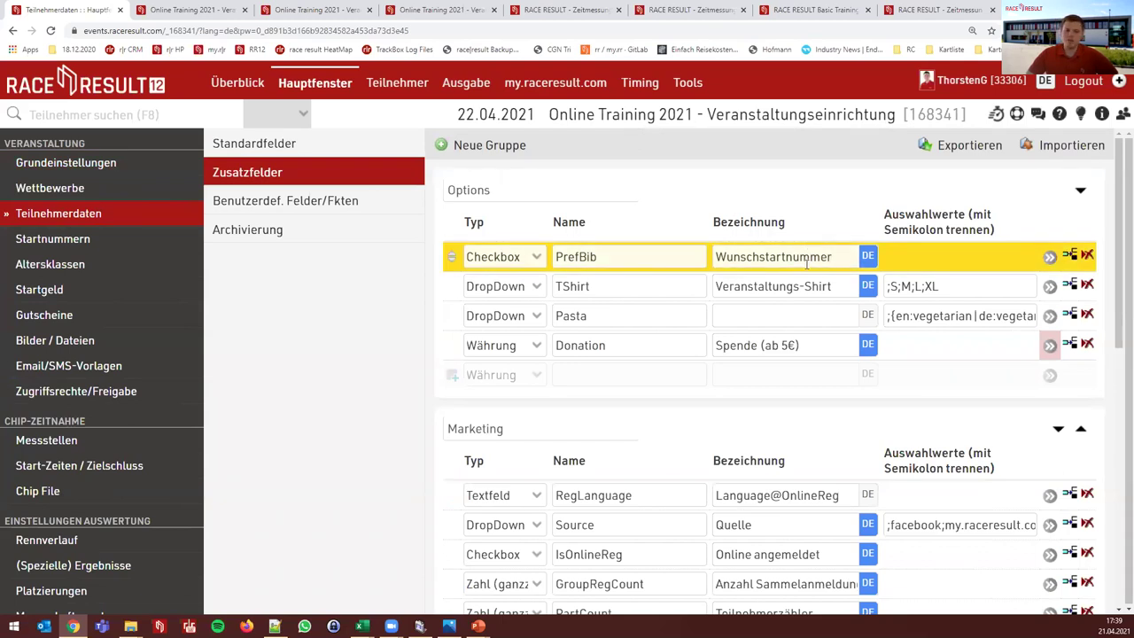
click(540, 88)
click(447, 310)
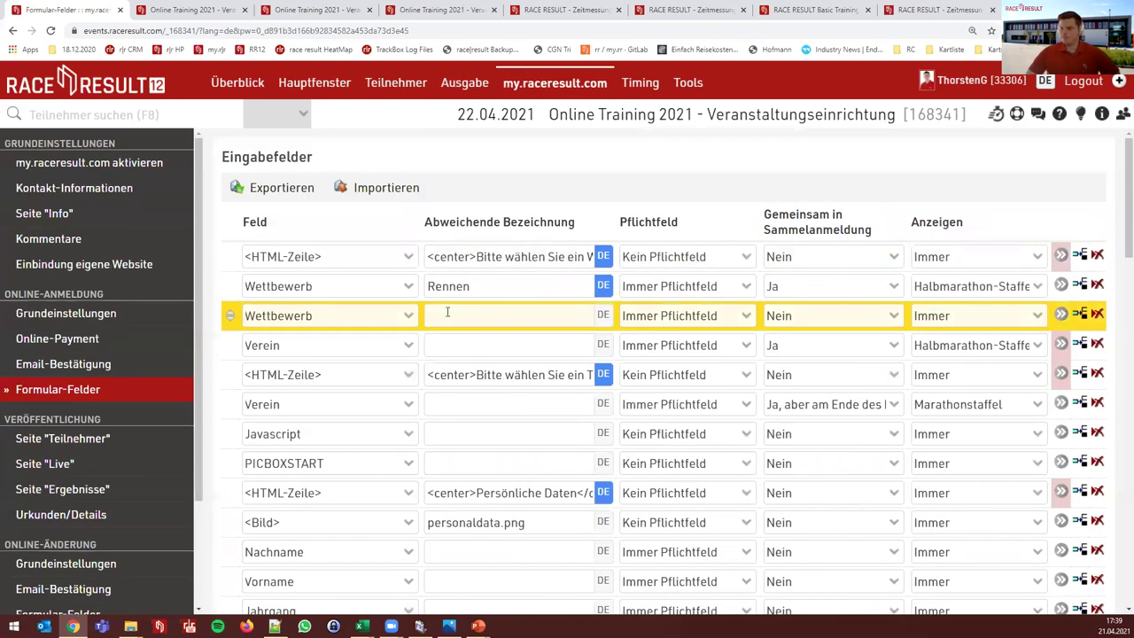
Examine the language versions of the first HTML-Zeile's Abweichende Bezeichnung and its Pflichtfeld options
click(490, 258)
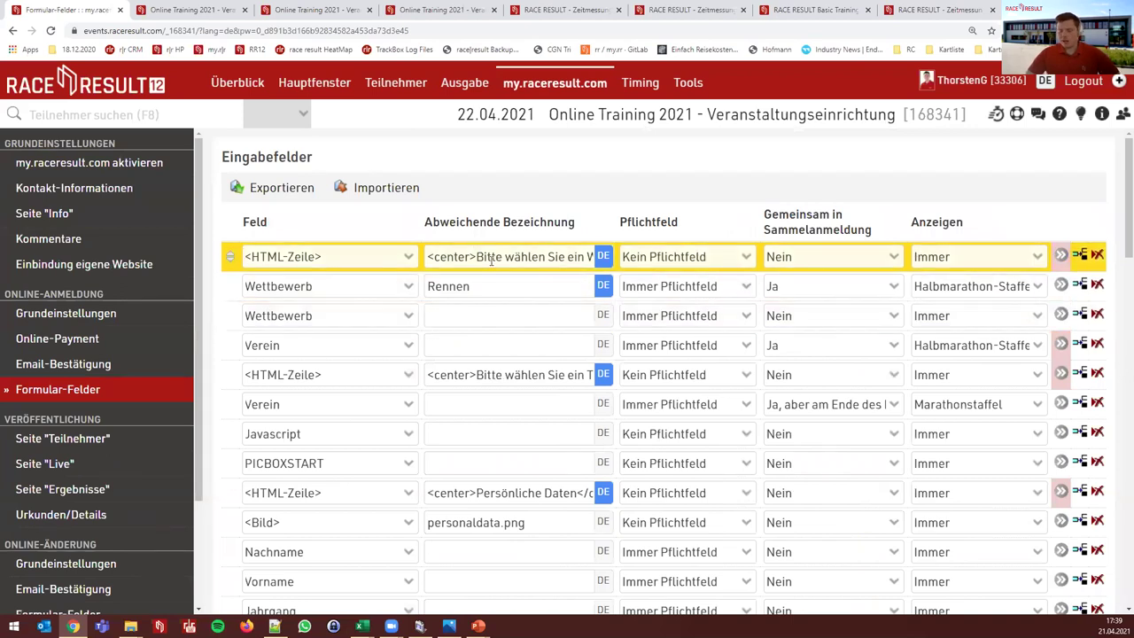
click(332, 281)
click(569, 258)
click(605, 257)
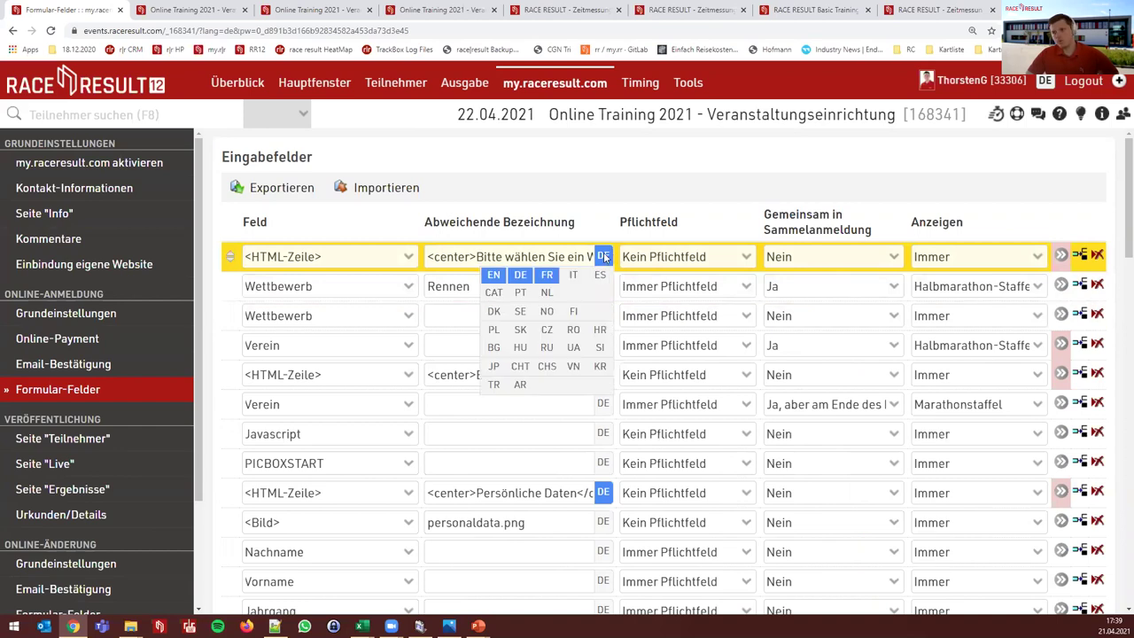
click(723, 229)
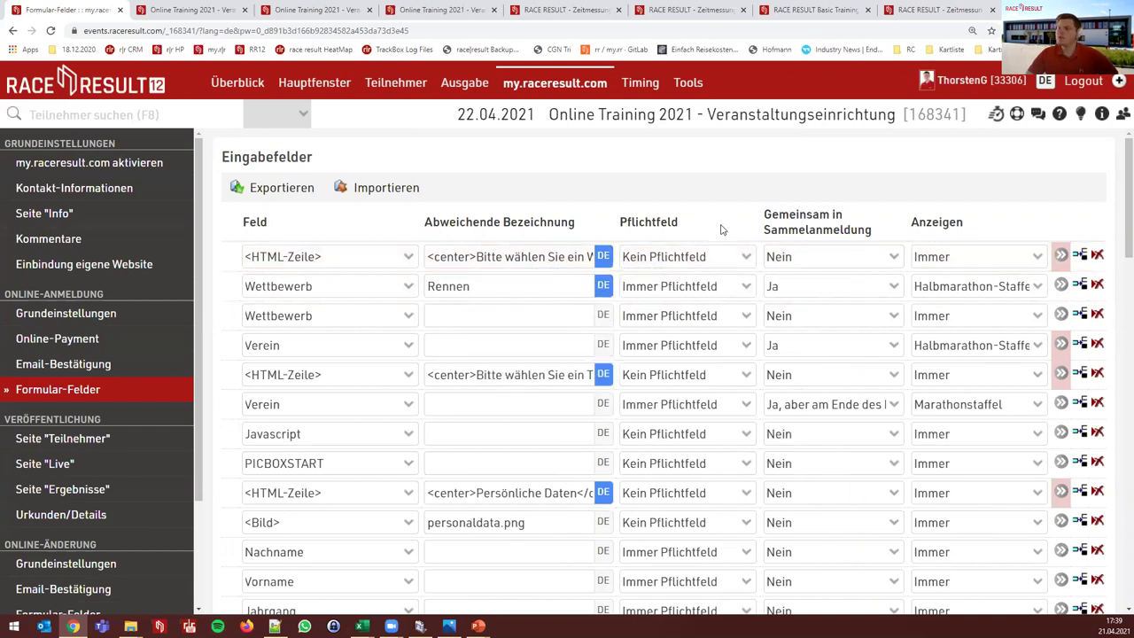
click(726, 256)
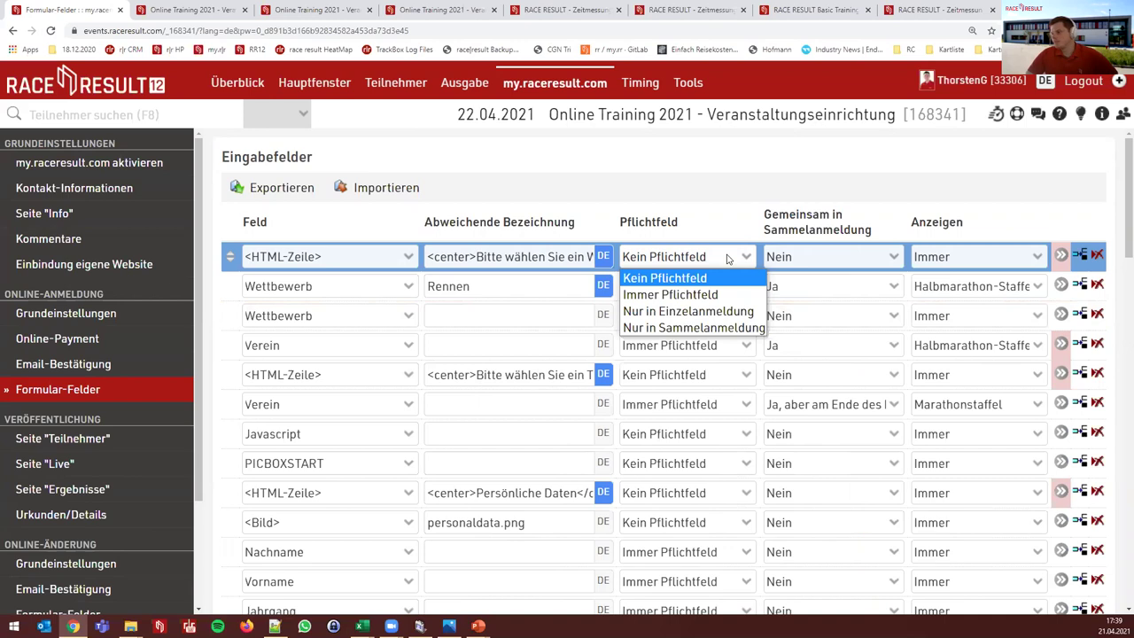
click(823, 265)
Set Gemeinsam in Sammelanmeldung to Ja for the first HTML-Zeile and review the other options for group registration
click(860, 259)
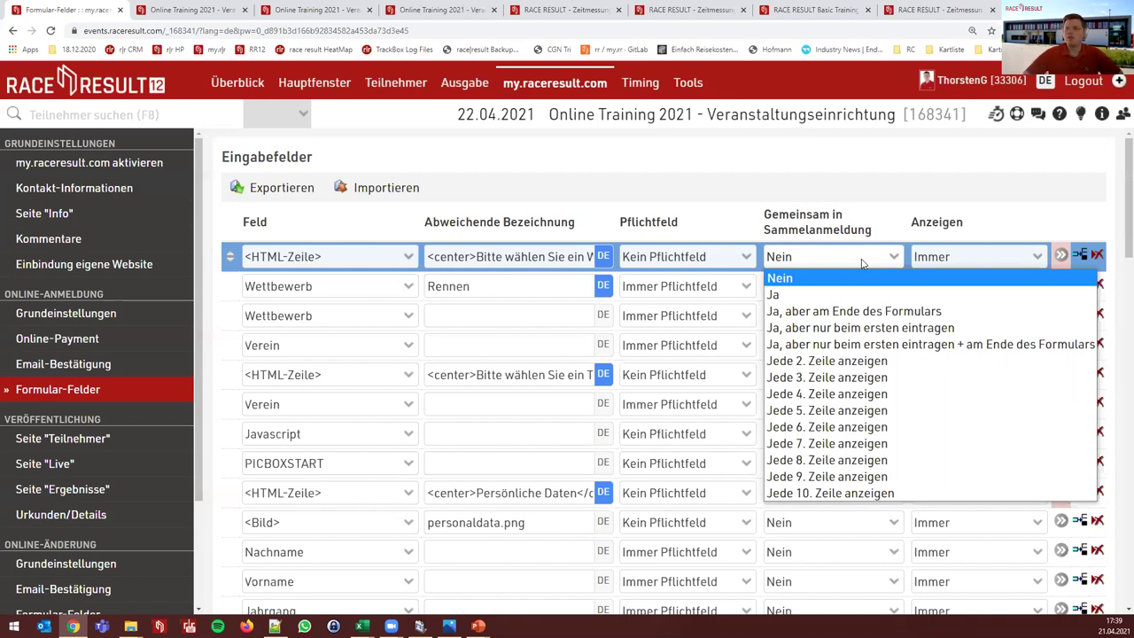
click(820, 297)
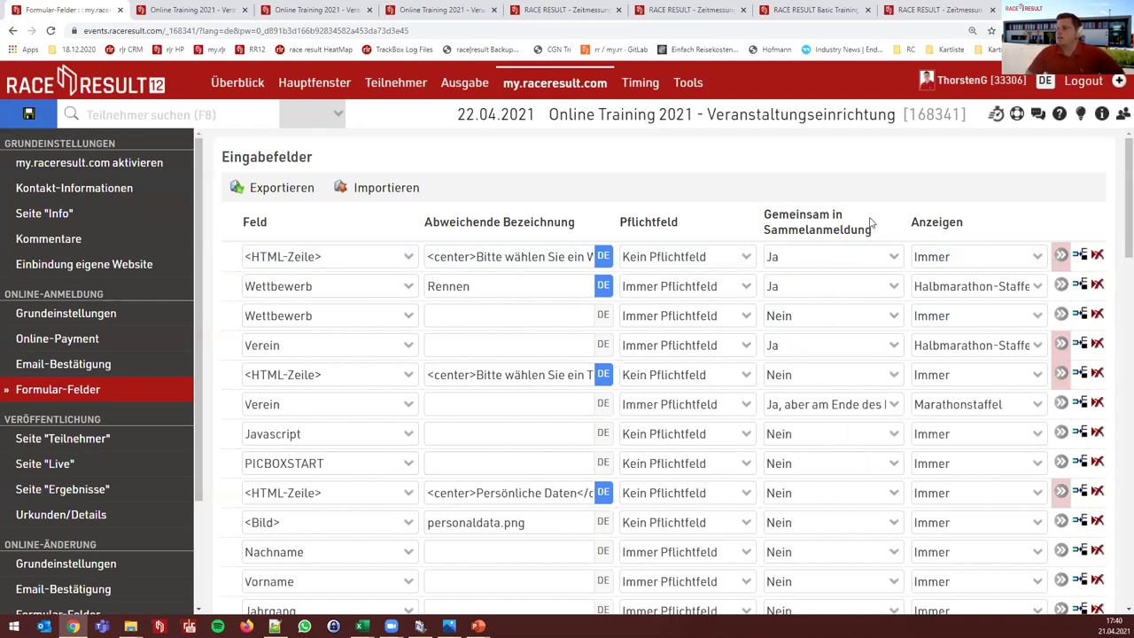
click(842, 257)
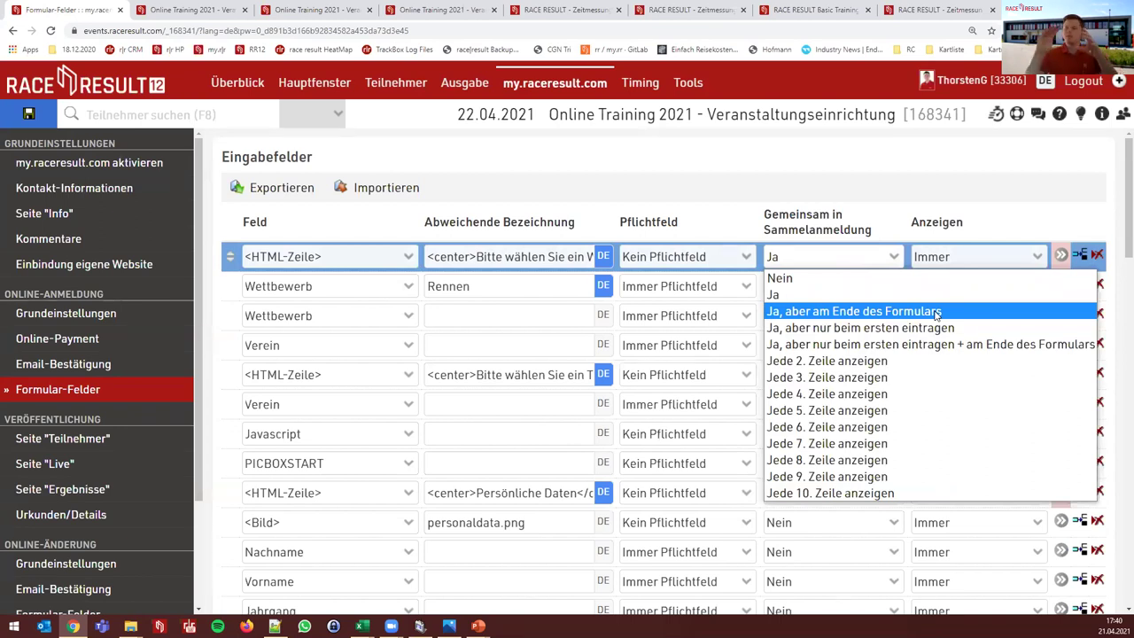
click(844, 259)
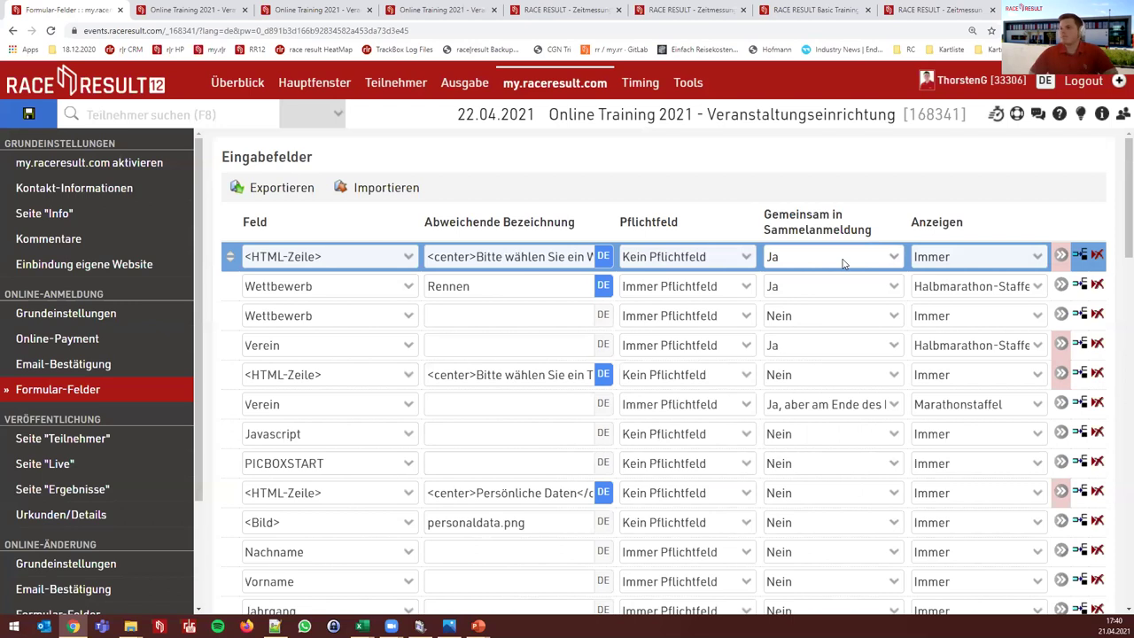
click(845, 261)
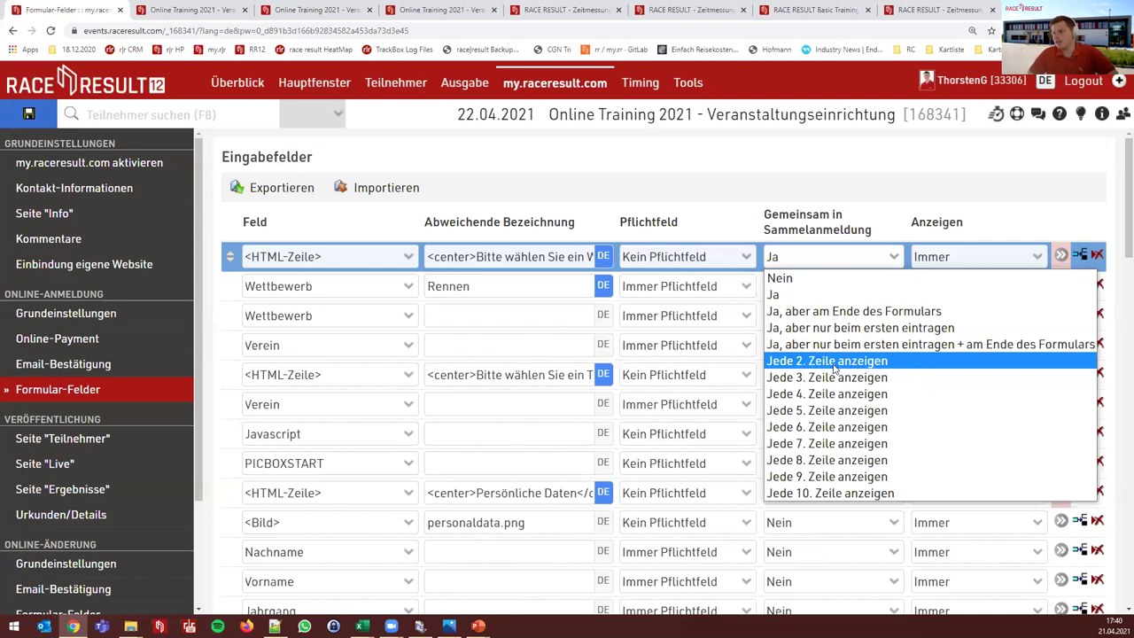
click(881, 203)
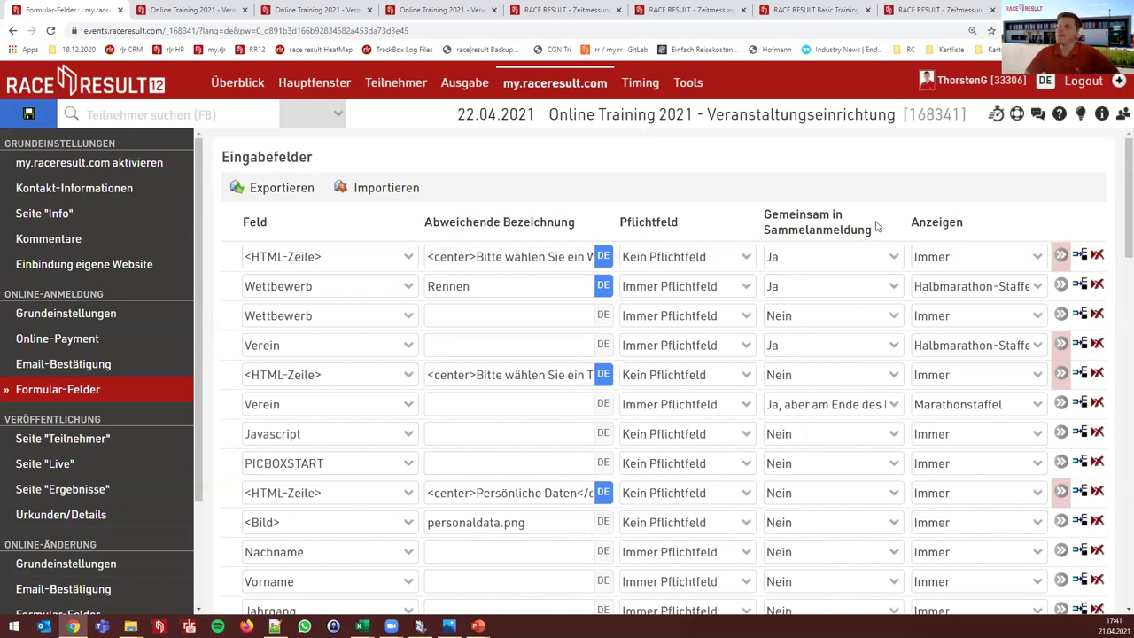
Try the Anzeigen option nie for the first HTML-Zeile, restore it to Immer, and review the remaining display options
click(1013, 257)
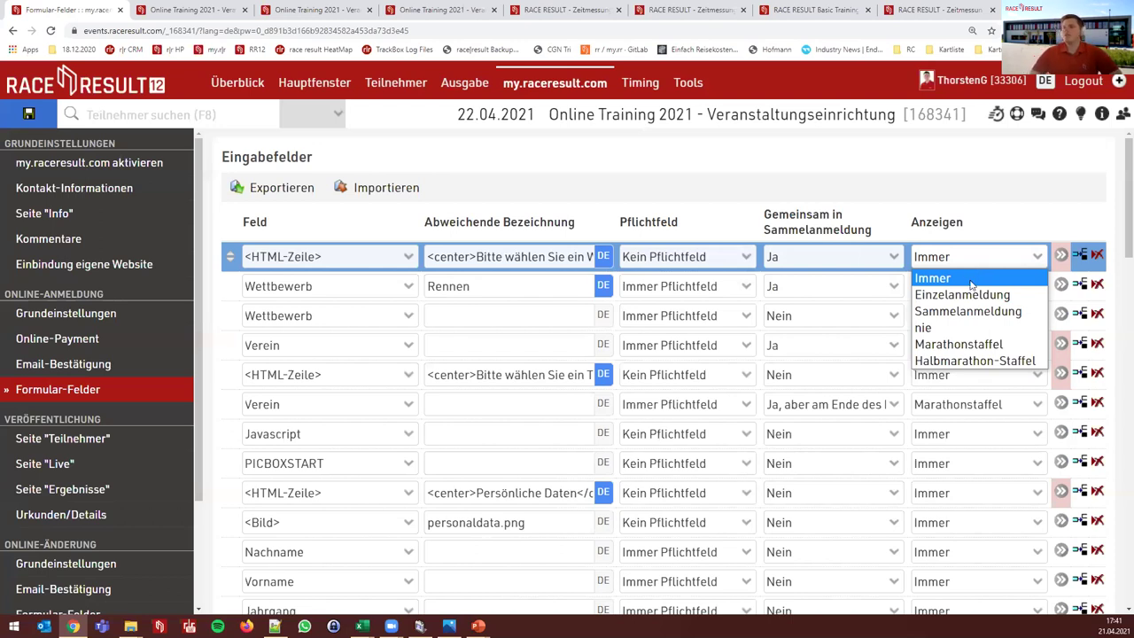
click(1006, 329)
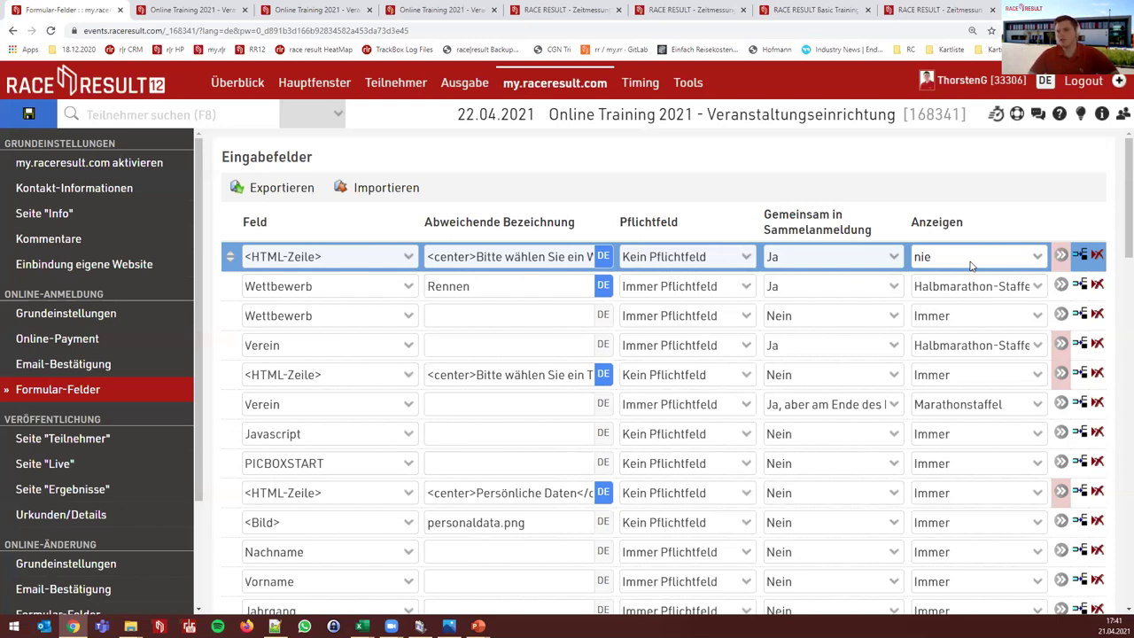
click(970, 265)
click(970, 265)
click(971, 265)
click(970, 276)
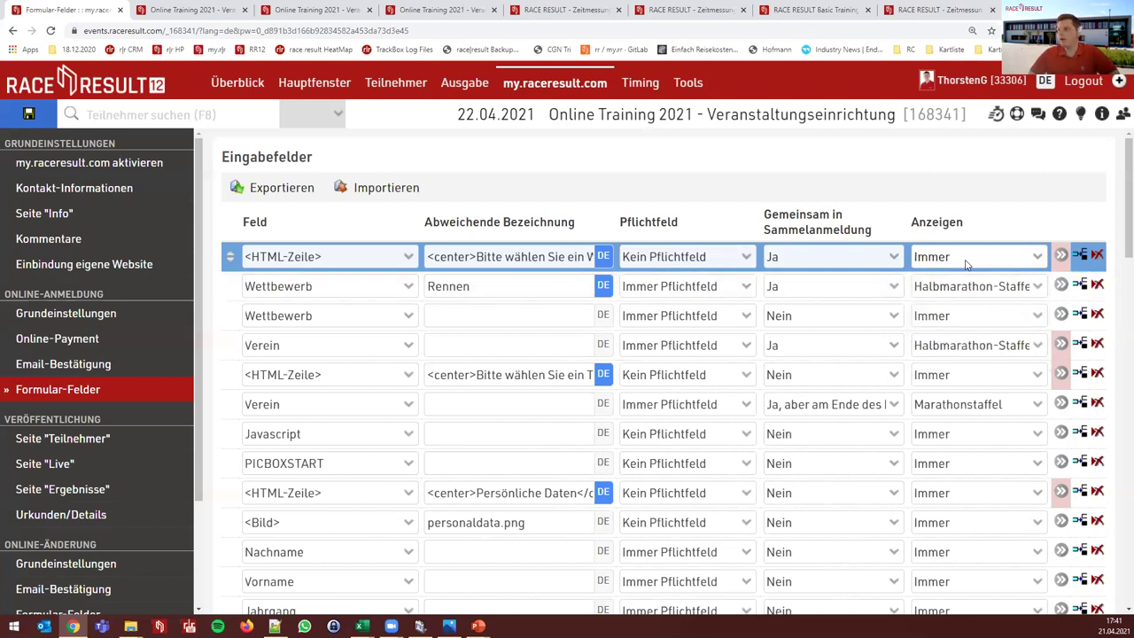
click(966, 264)
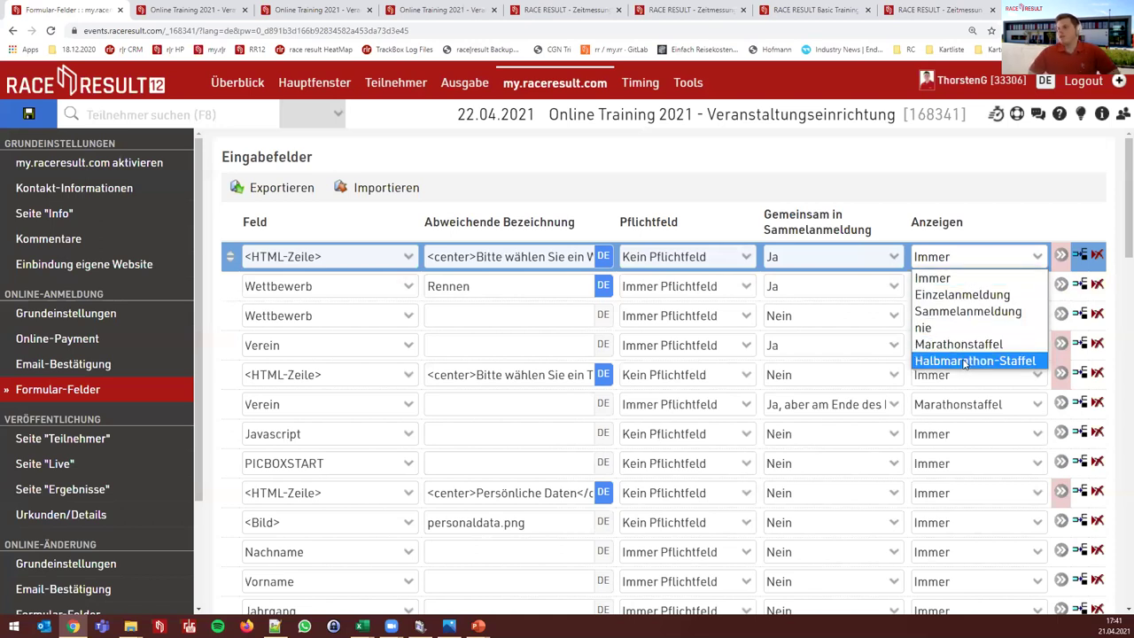
key(Escape)
Check the Verfügbarkeit of the Wettbewerbe in the online registration Grundeinstellungen and compare it with the Anzeigen options in Formular-Felder
click(100, 313)
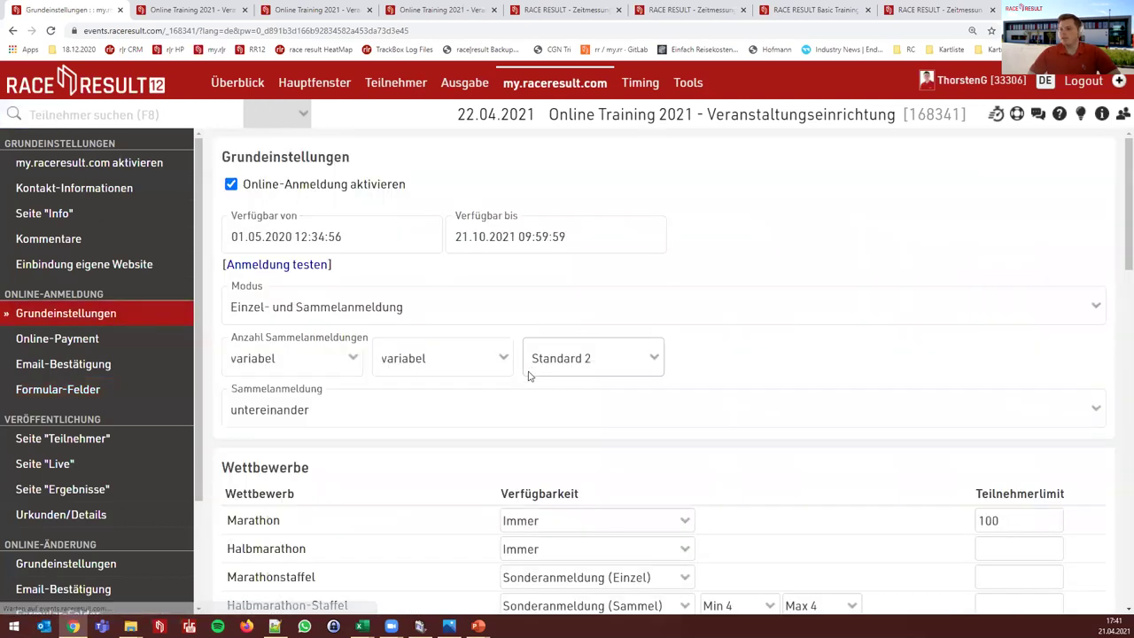
scroll(588, 473, down, 2)
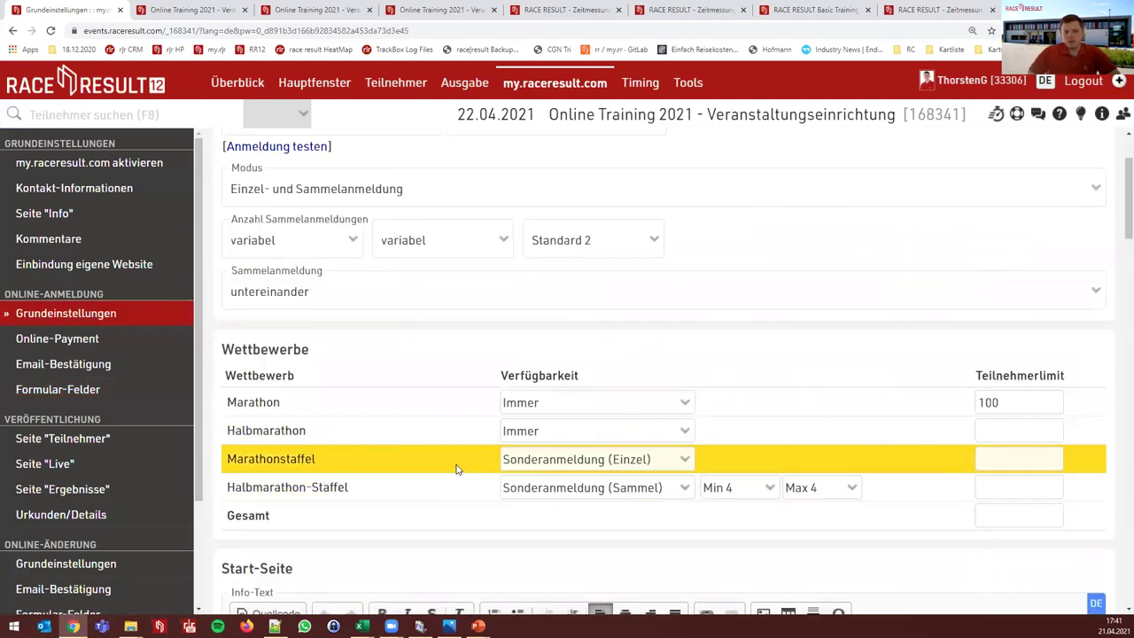
click(300, 204)
click(94, 390)
click(94, 390)
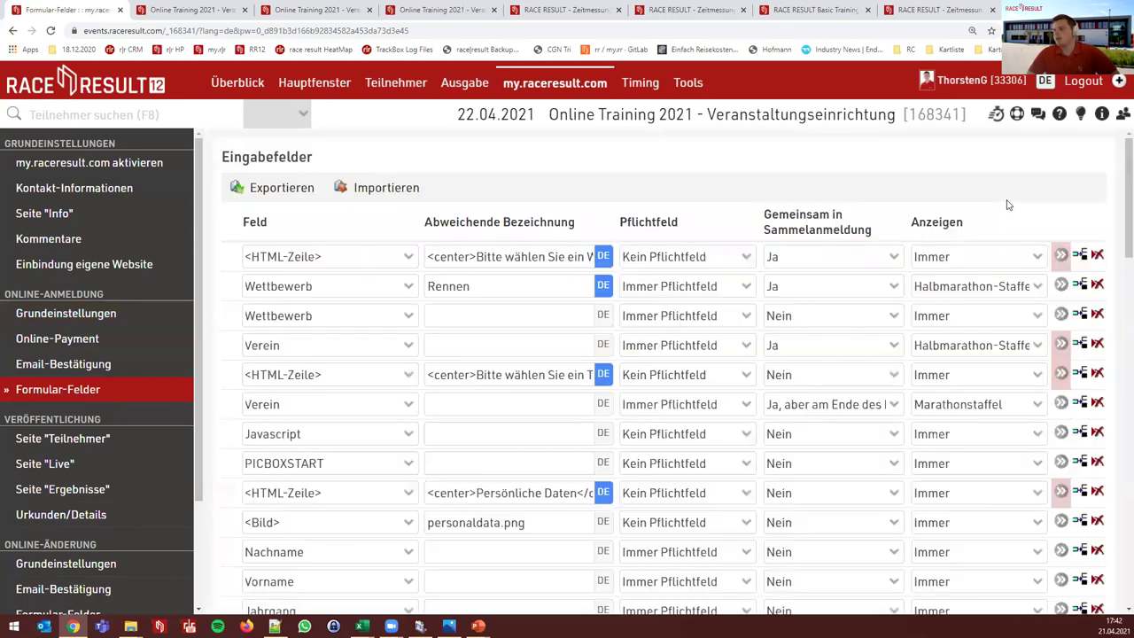
click(1015, 256)
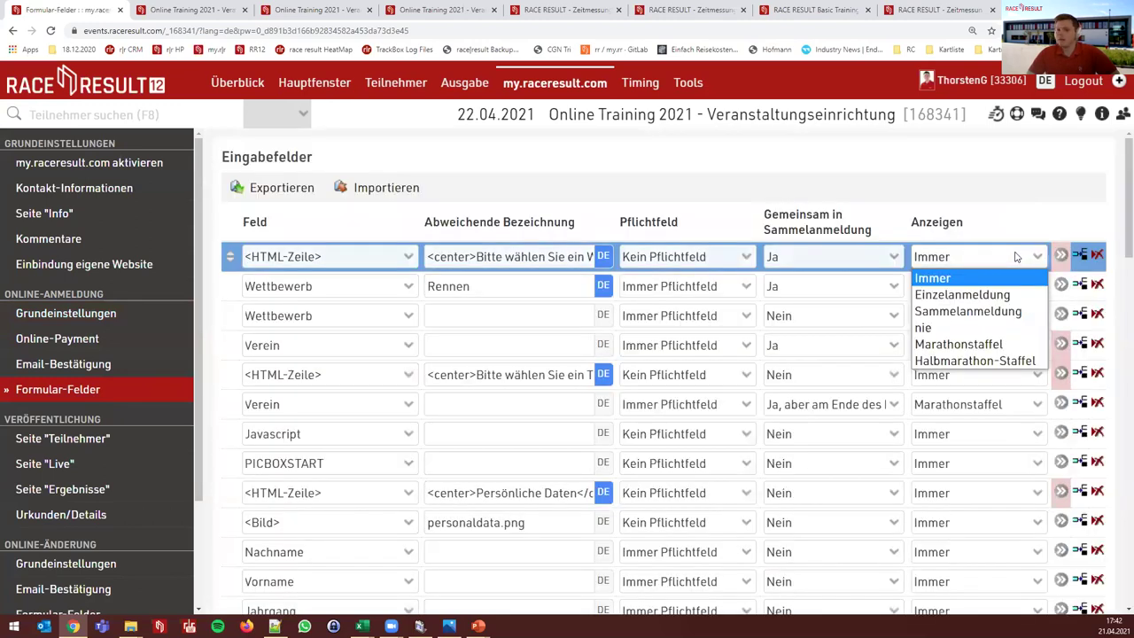
click(1017, 257)
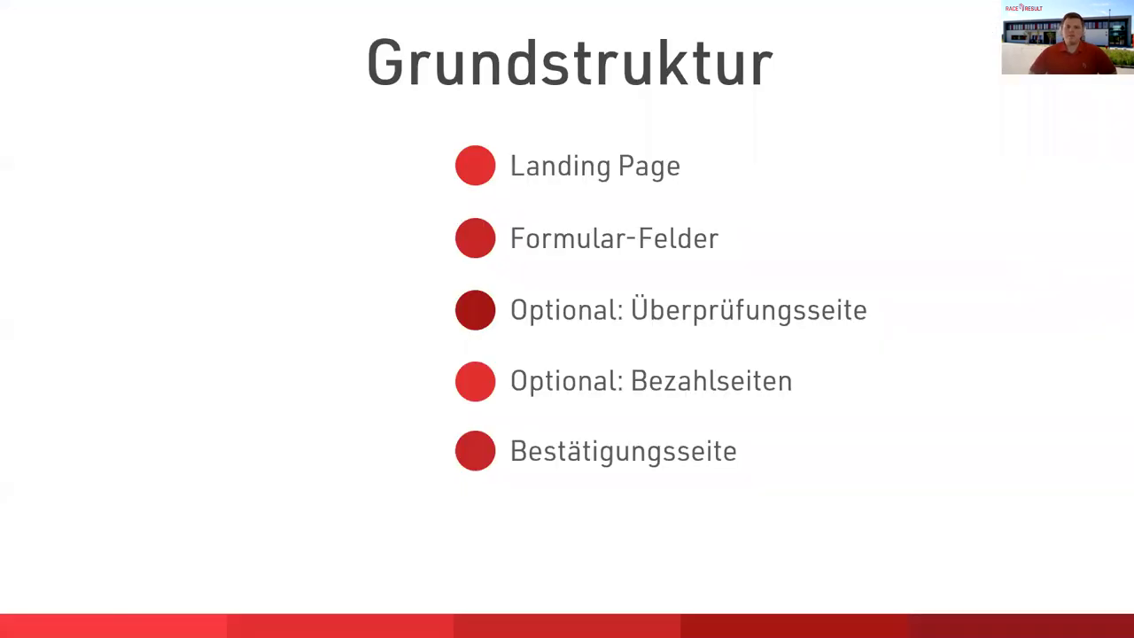
key(Right)
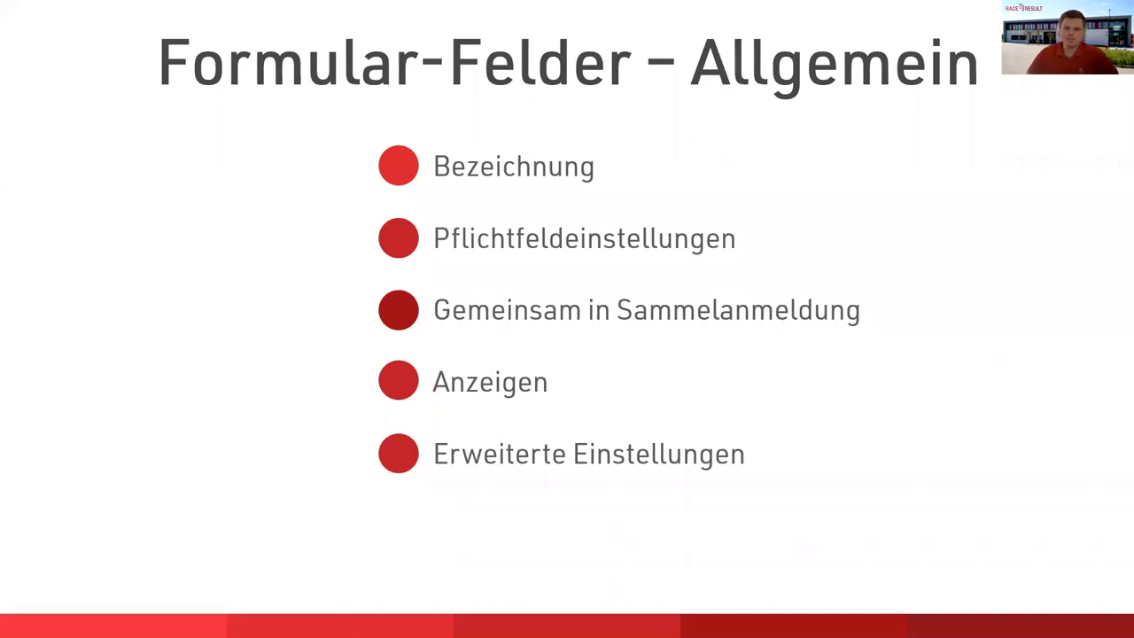
key(Right)
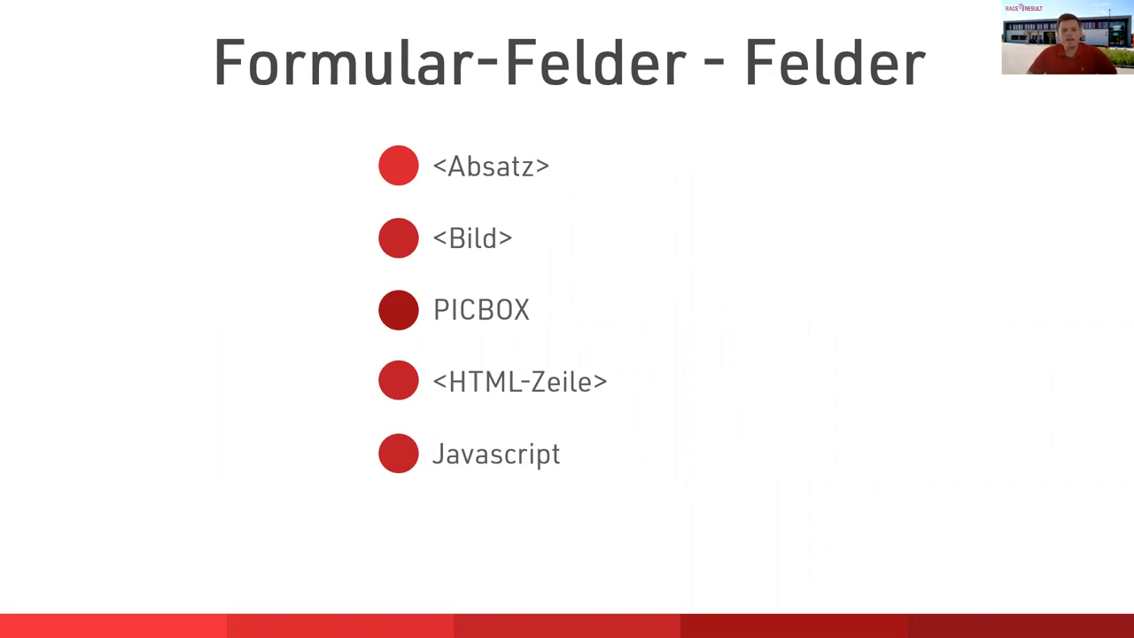
key(alt+Tab)
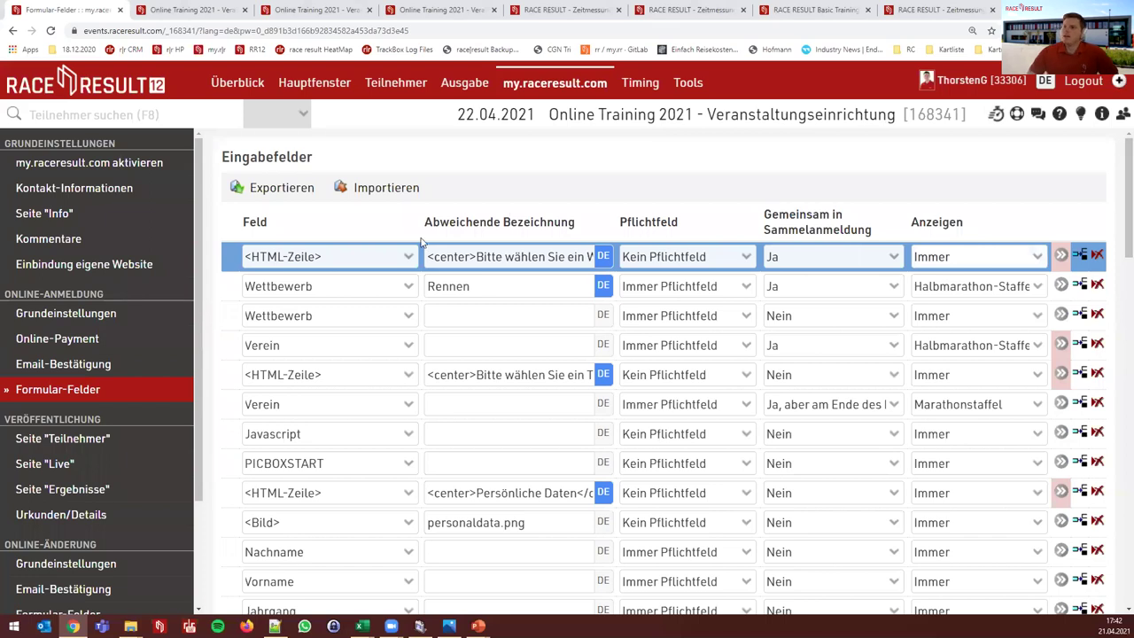
Change the field type of the first Eingabefelder row to <Absatz/Text breit>
click(378, 257)
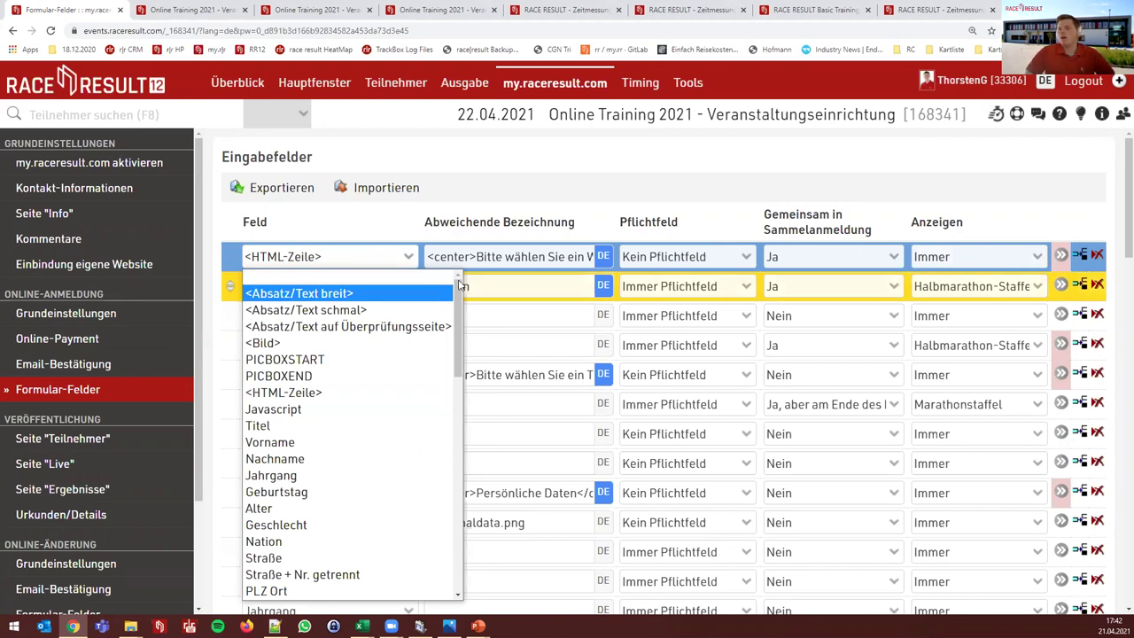
click(412, 222)
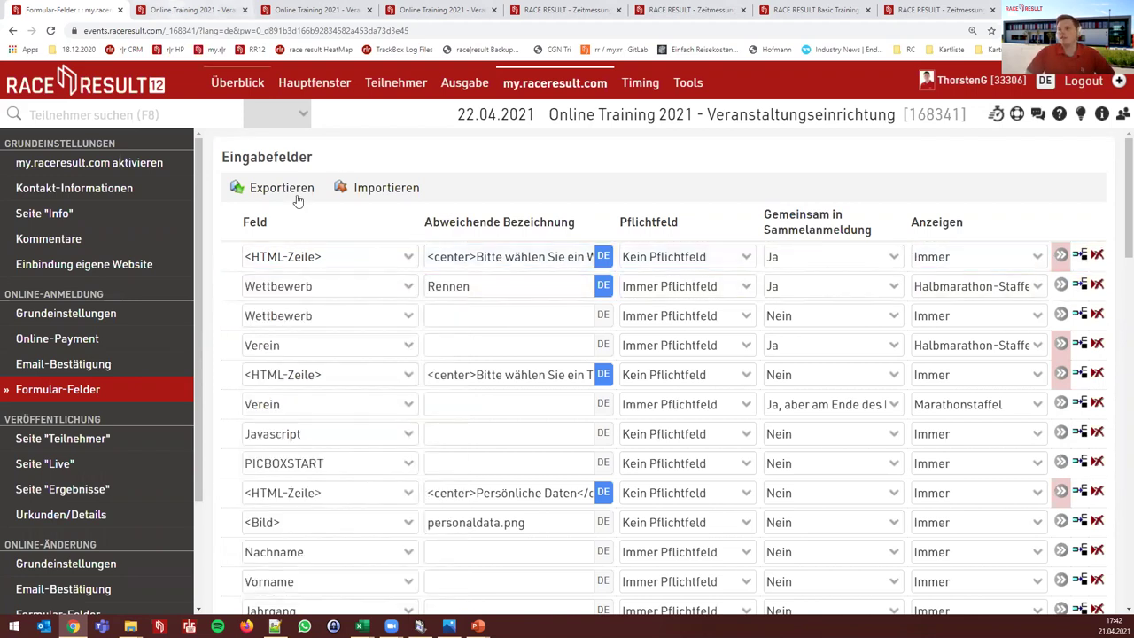
click(329, 258)
click(329, 222)
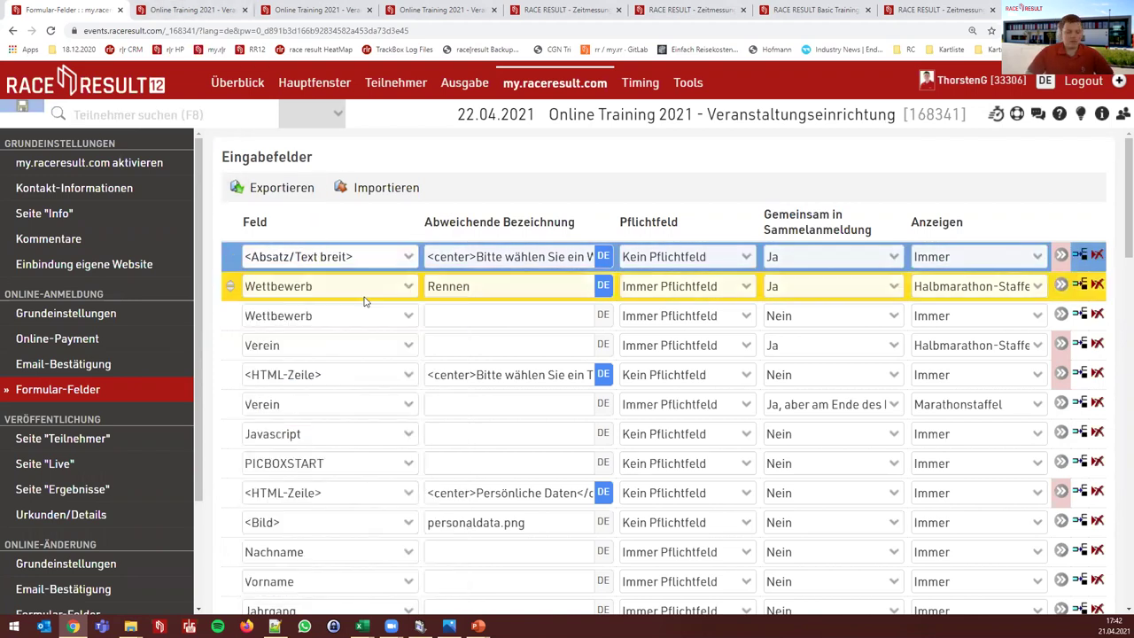
Arrange the Formular-Felder settings and the public registration form side by side in separate windows, and reload the form
key(super+Left)
drag(74, 16, 275, 157)
key(super+Right)
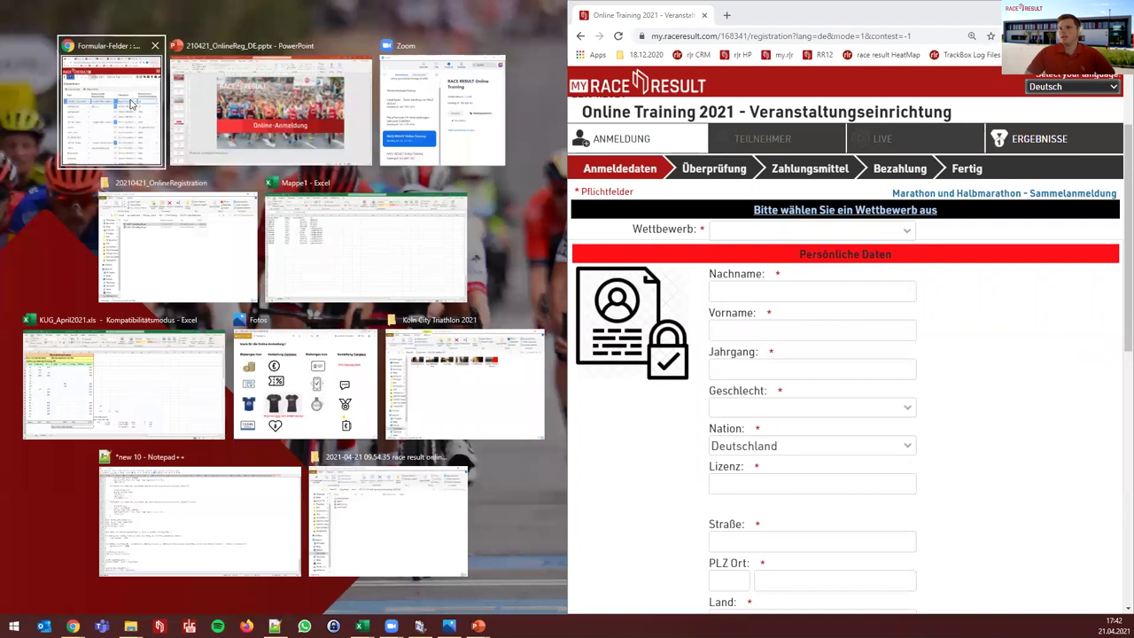
click(113, 112)
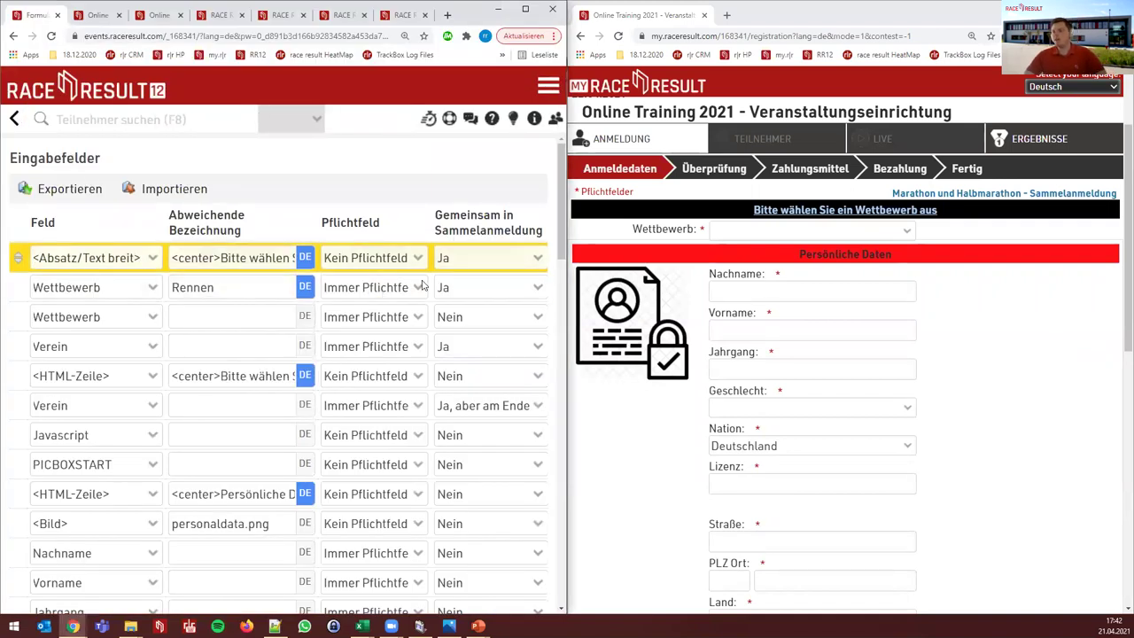
click(1010, 332)
key(F5)
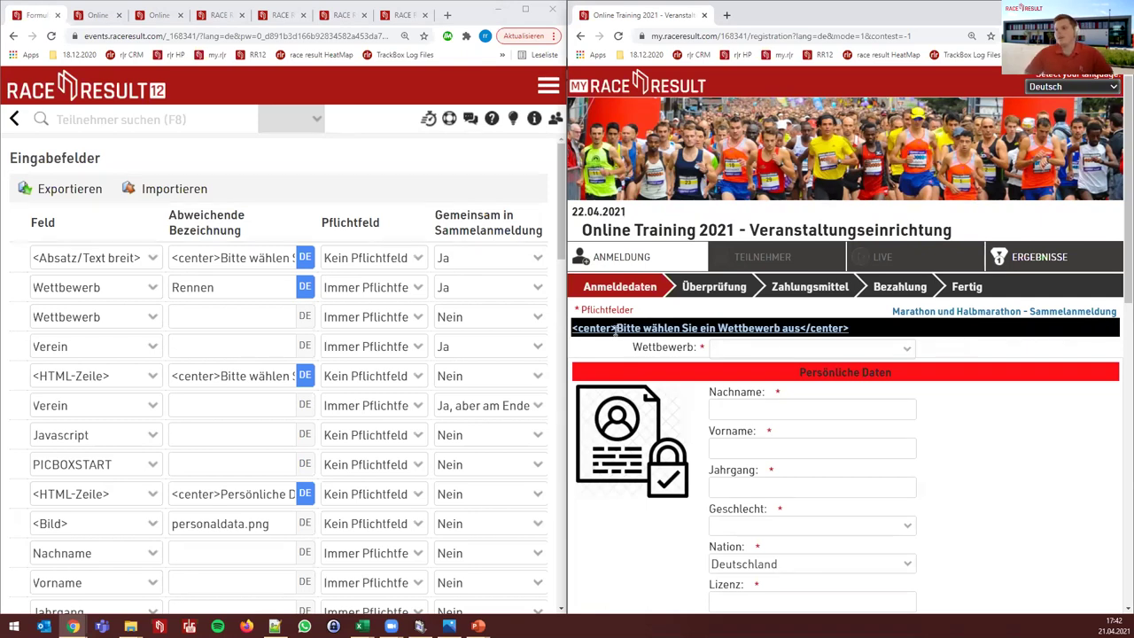
Change the field type of the first Eingabefelder row to <Absatz/Text schmal>, save it, and reload the public form
click(134, 261)
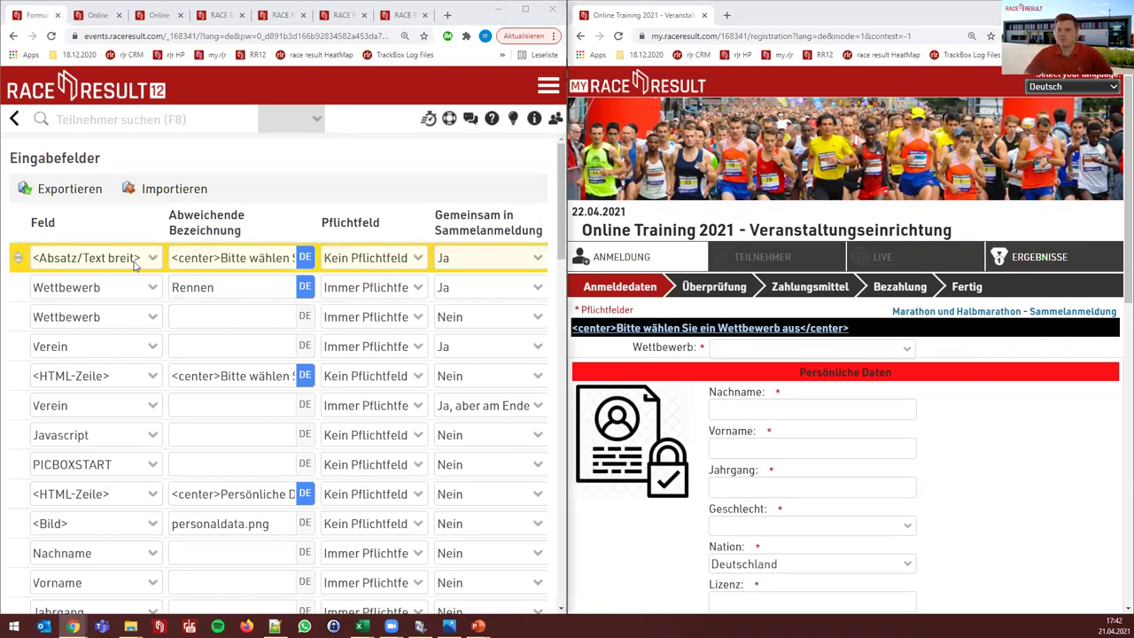
click(134, 265)
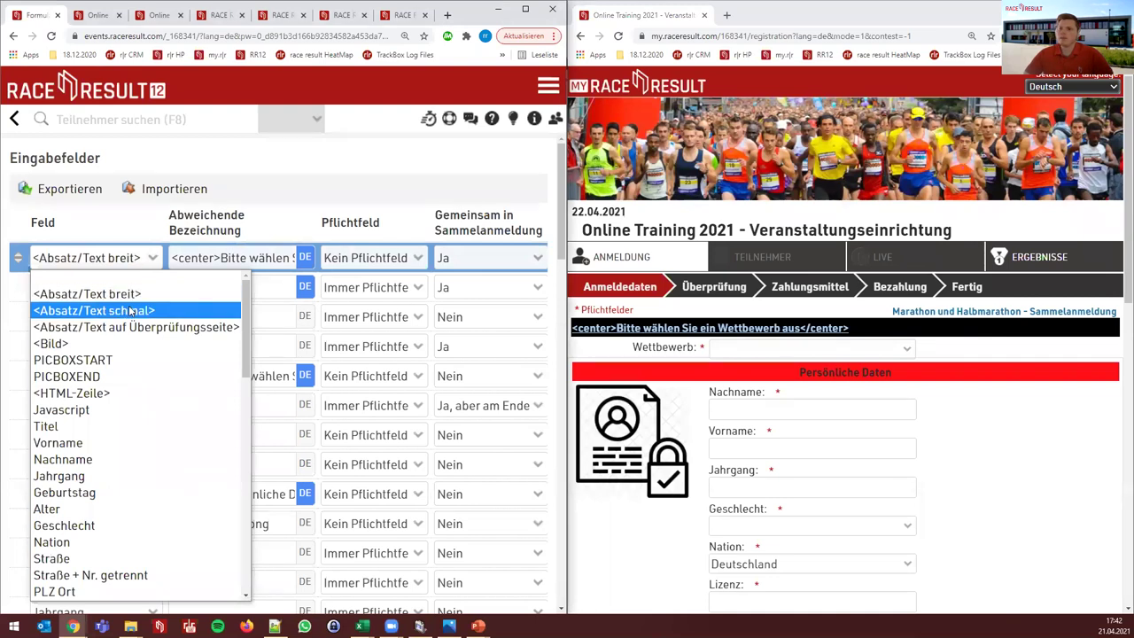
click(93, 311)
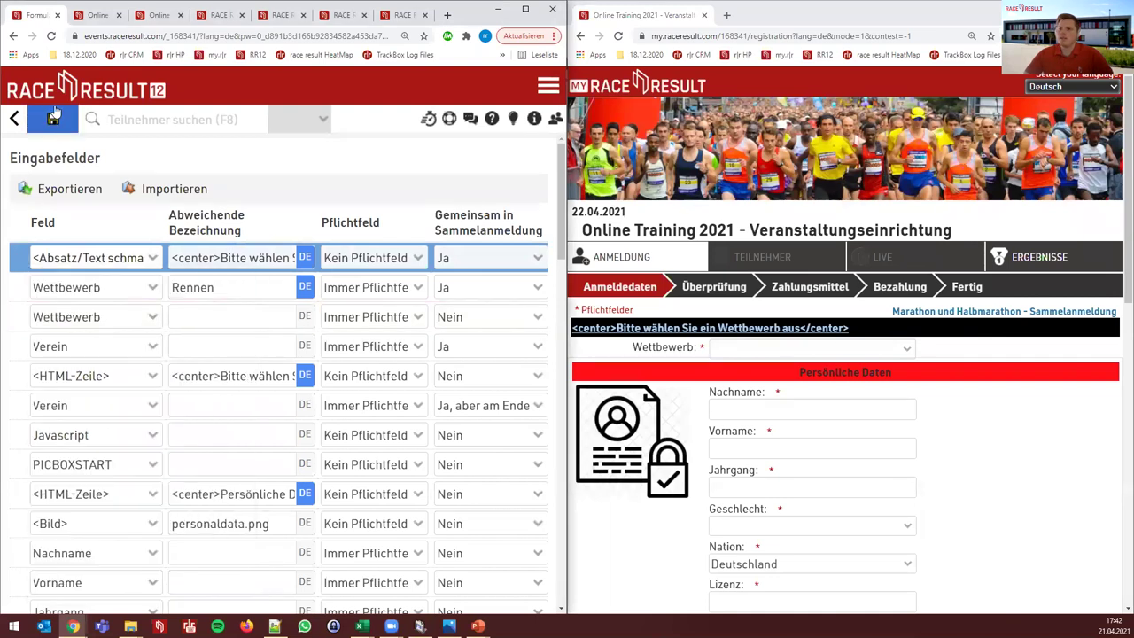
click(970, 346)
key(F5)
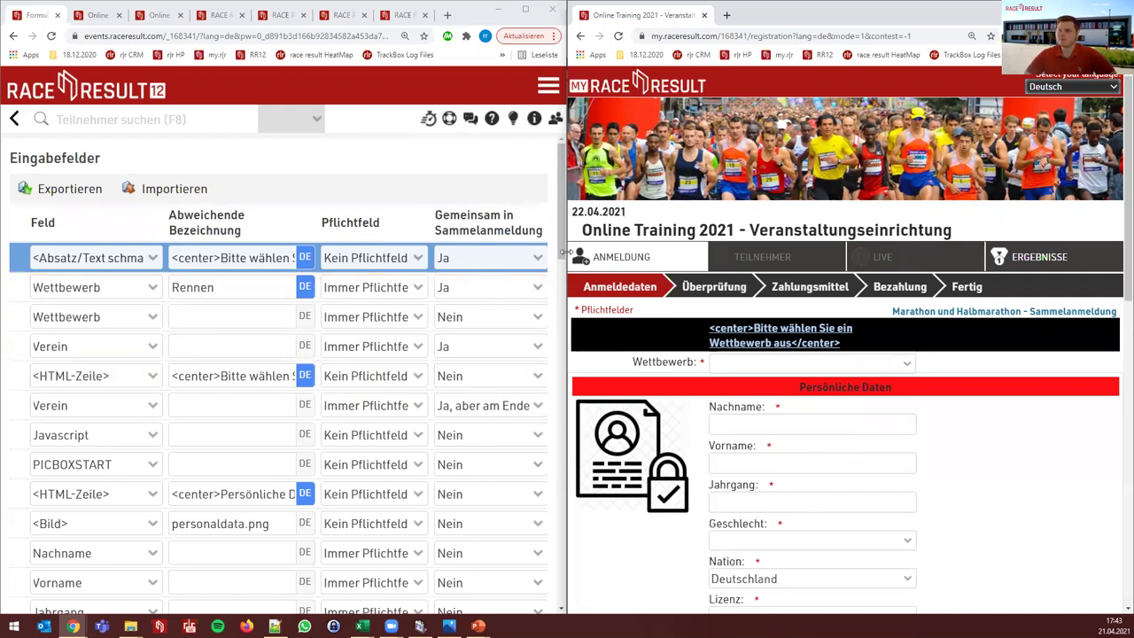
Insert an <Absatz/Text breit> row without text directly above the Wettbewerb row labelled Rennen and save the form fields
drag(564, 258, 673, 265)
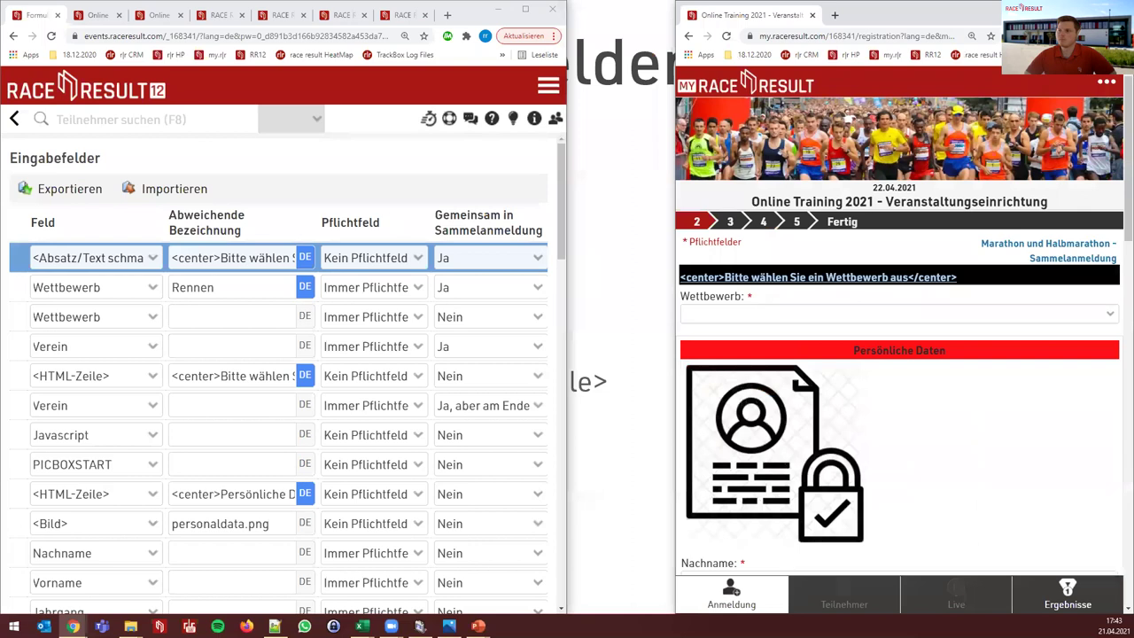
drag(569, 267, 707, 278)
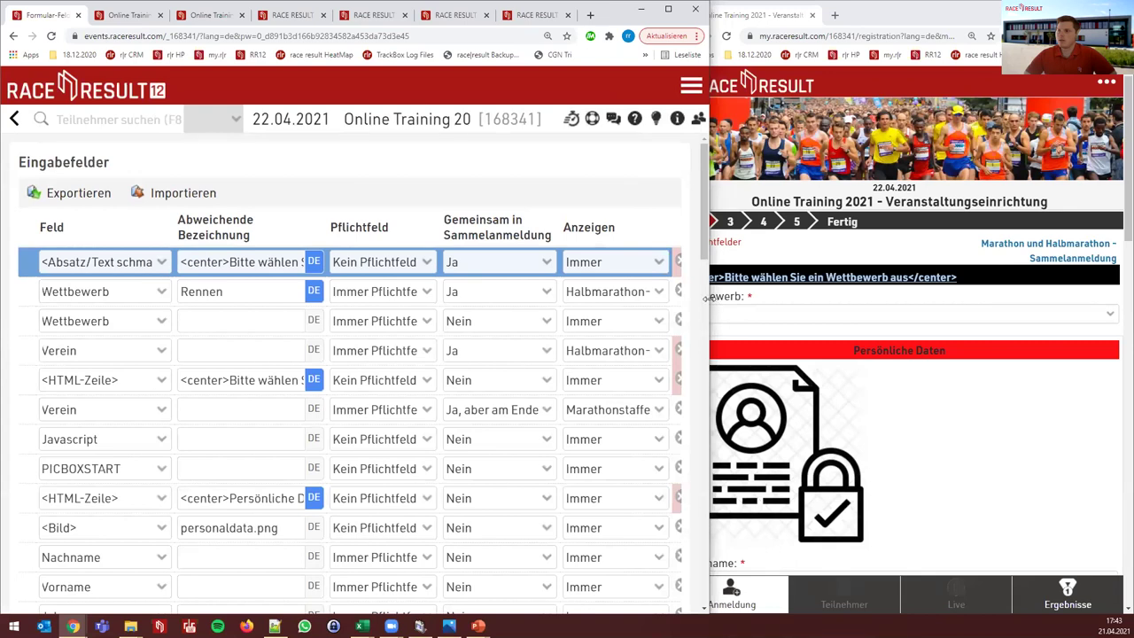
drag(707, 299, 797, 299)
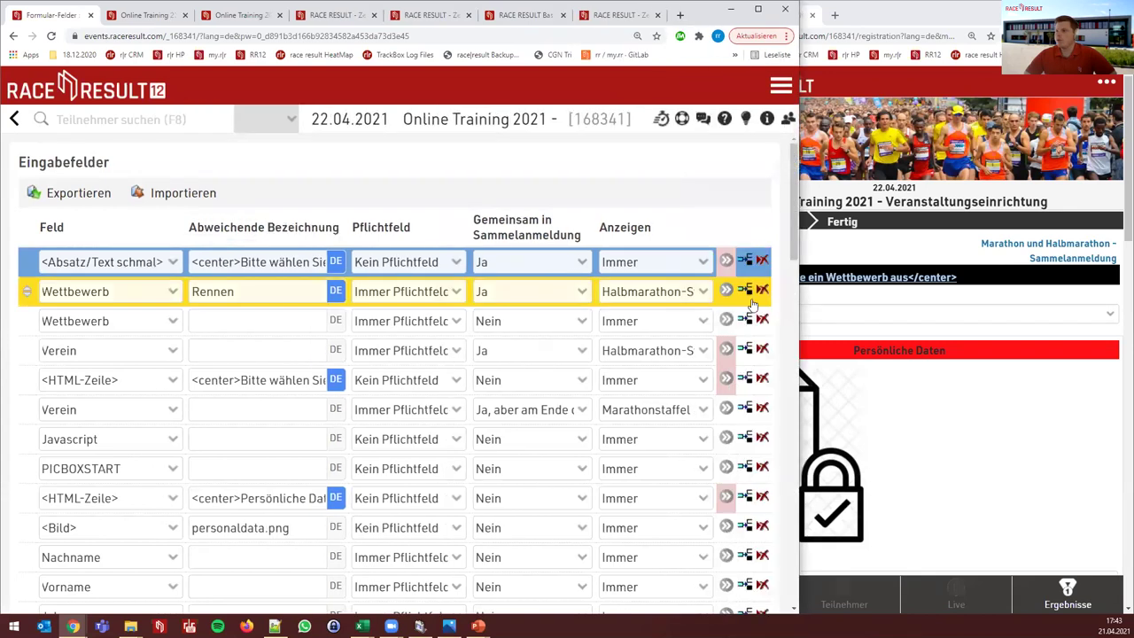
click(745, 290)
click(109, 295)
click(146, 328)
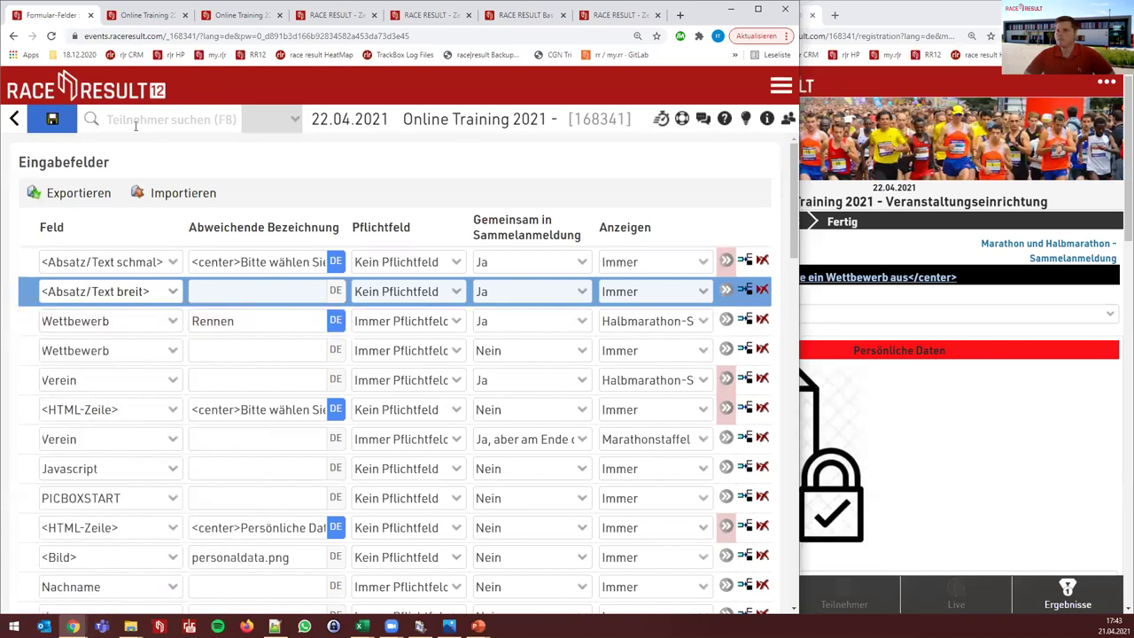
click(52, 118)
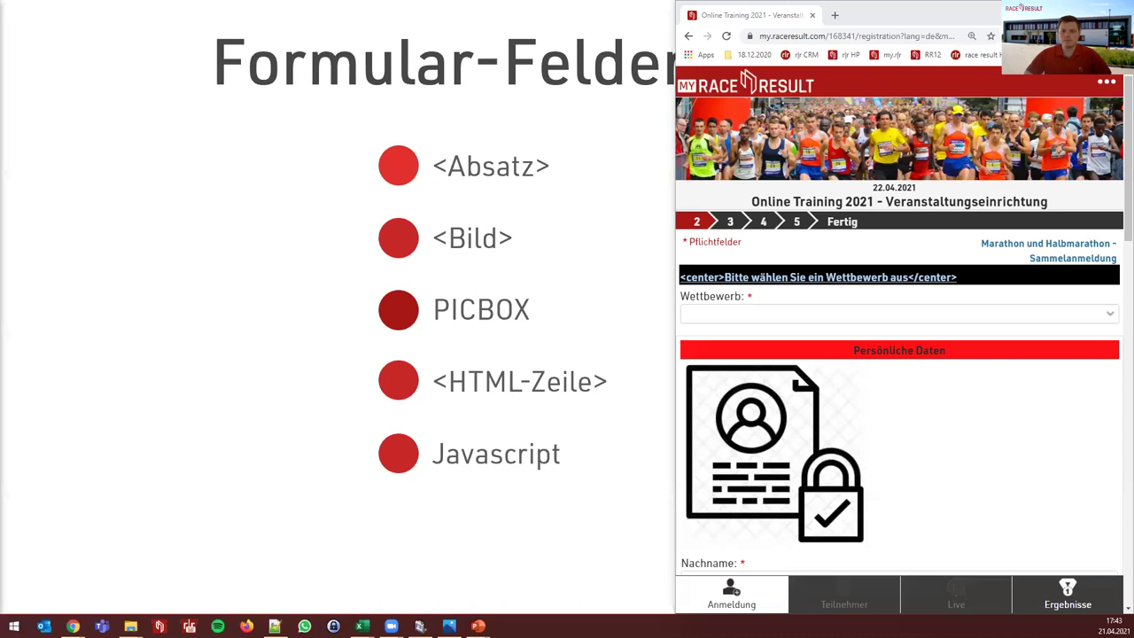
Place the Formular-Felder window beside the narrowed public registration form and reload the form
click(73, 627)
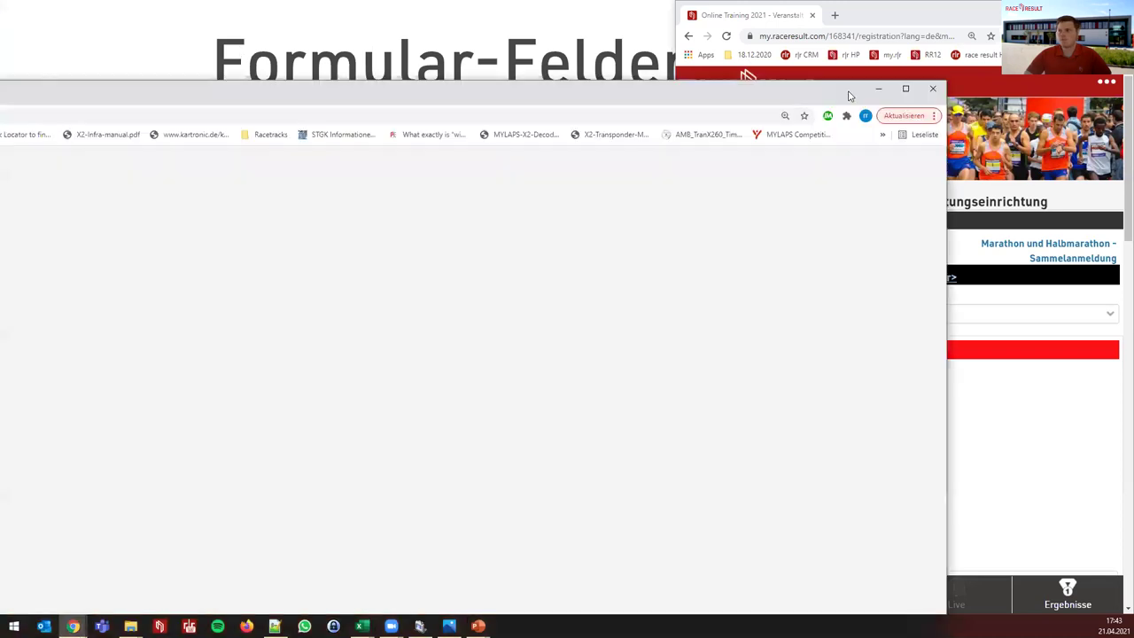
key(super+Left)
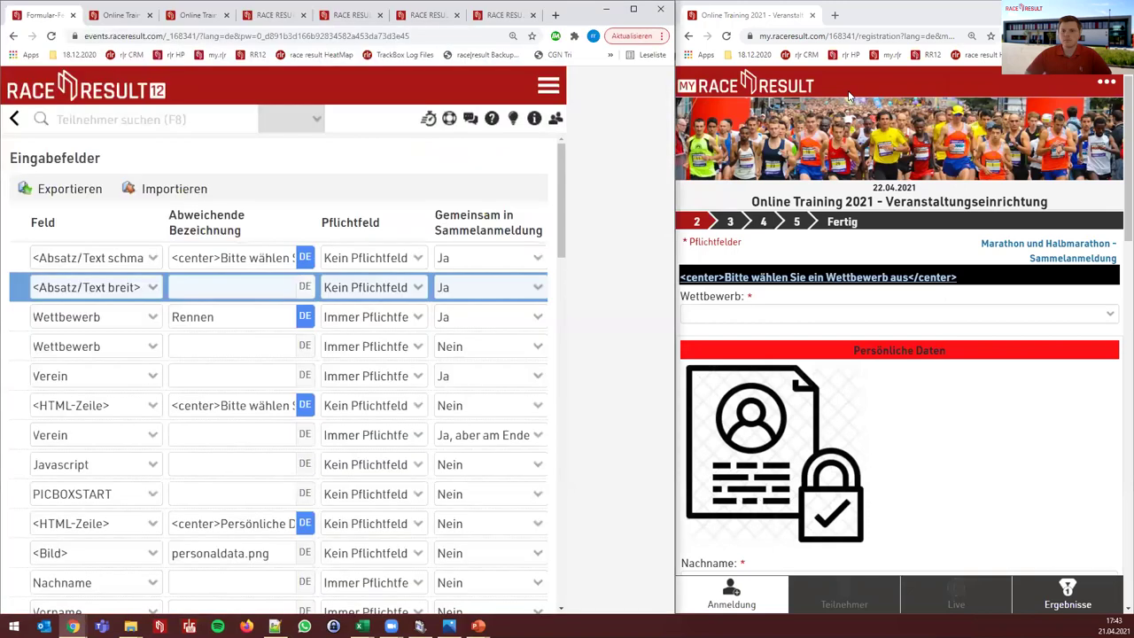
click(817, 122)
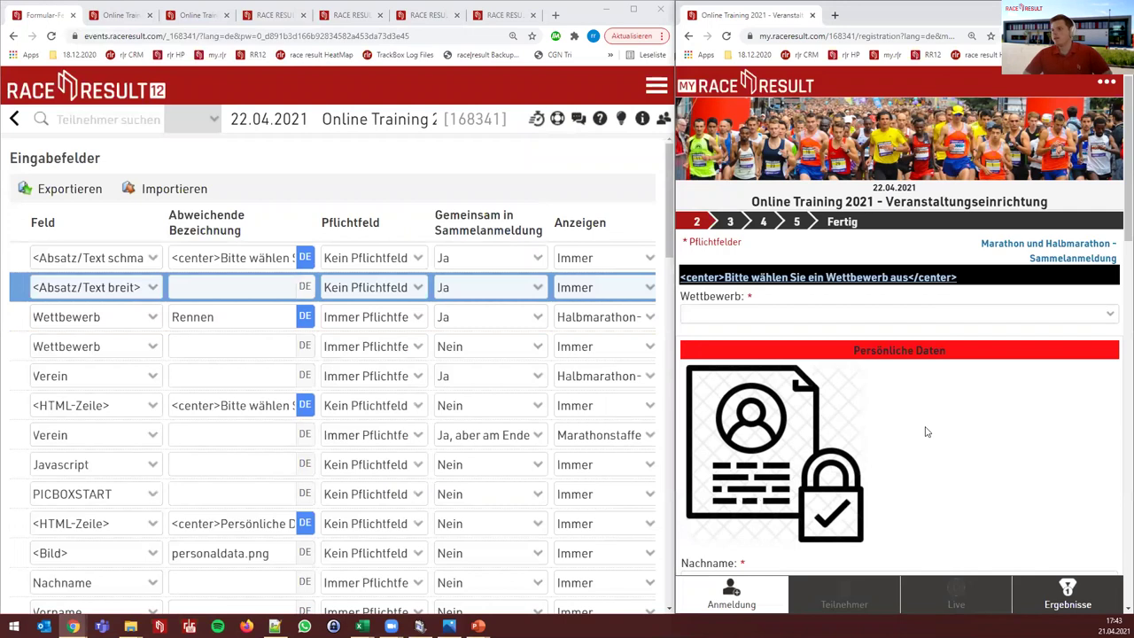
key(F5)
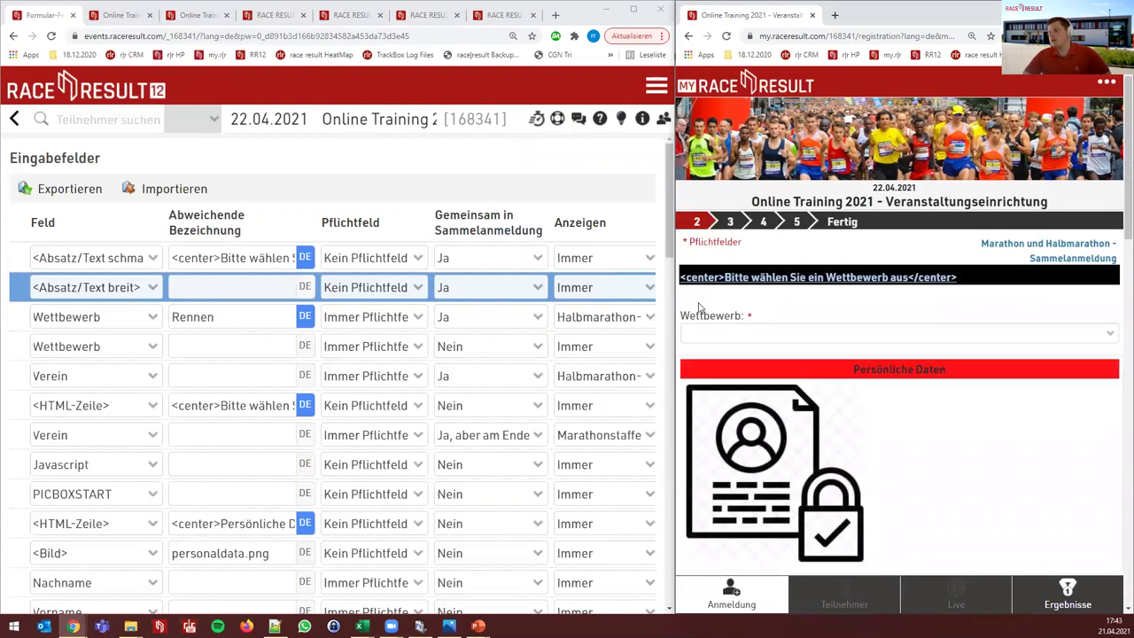
Switch the second Eingabefelder row to <Absatz/Text schmal>, reload the public form, and inspect the line above Wettbewerb
click(112, 289)
click(102, 339)
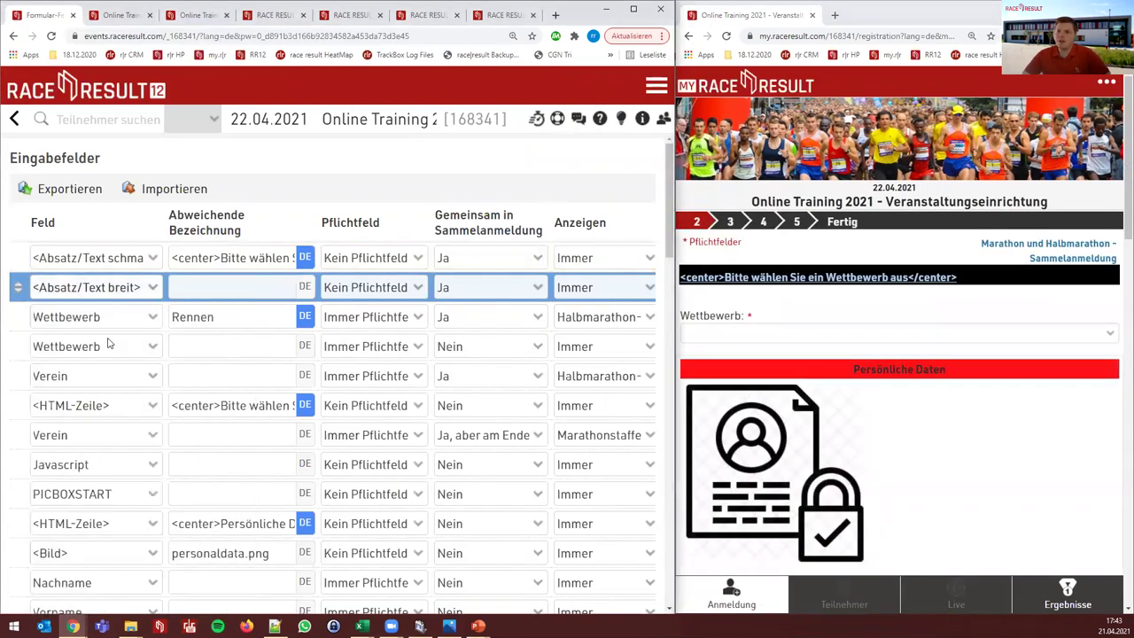
click(921, 303)
key(F5)
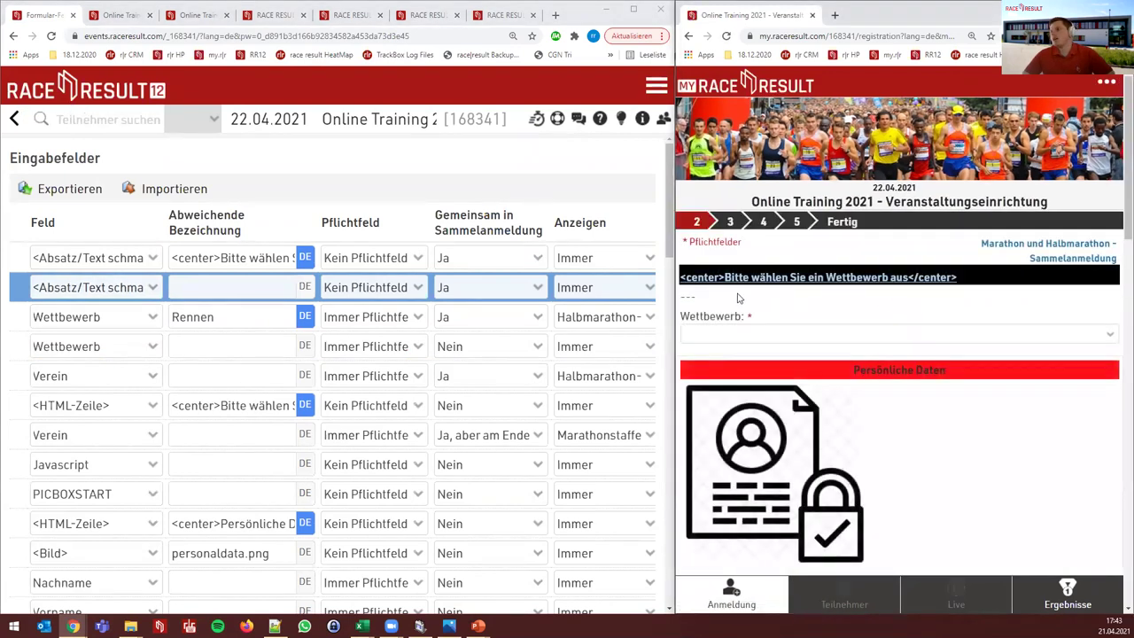
double_click(695, 298)
click(732, 306)
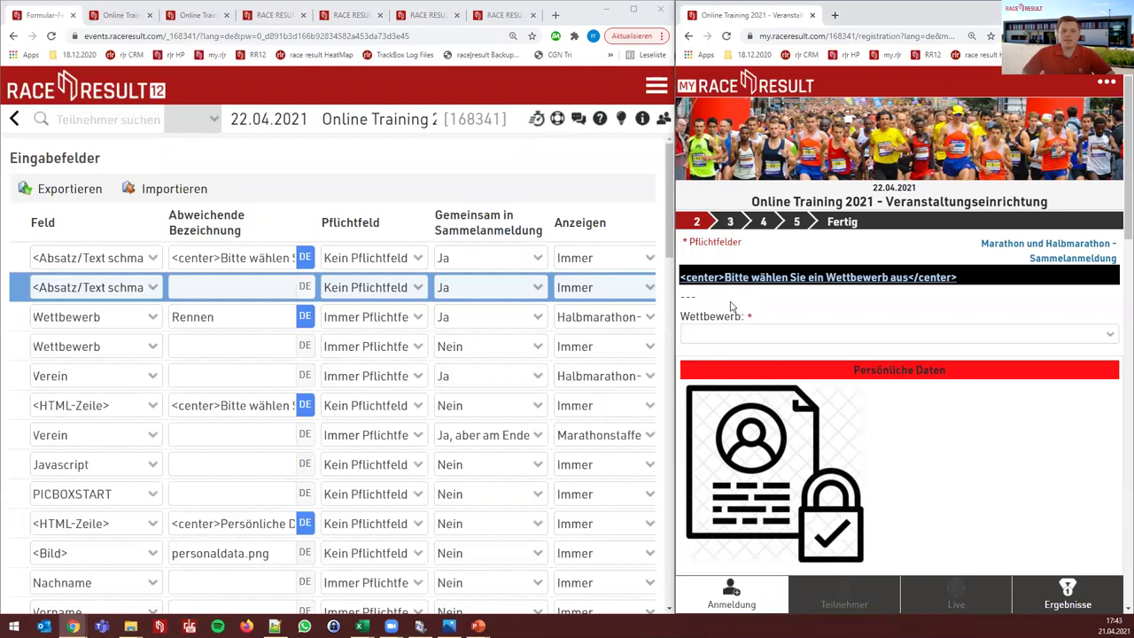
Set the second row to <Absatz/Text auf Überprüfungsseite> with the Abweichende Bezeichnung Überprüfungstest, save it, and reload the form
click(78, 285)
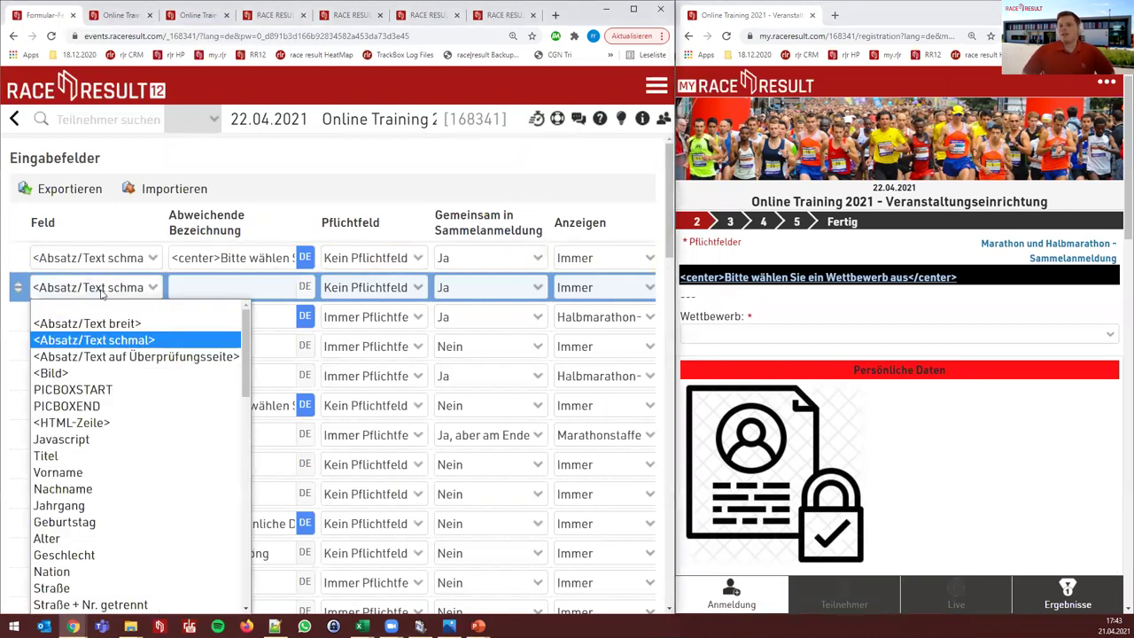
click(102, 294)
click(993, 441)
click(114, 289)
click(132, 356)
click(210, 290)
text(Überprüfungstest)
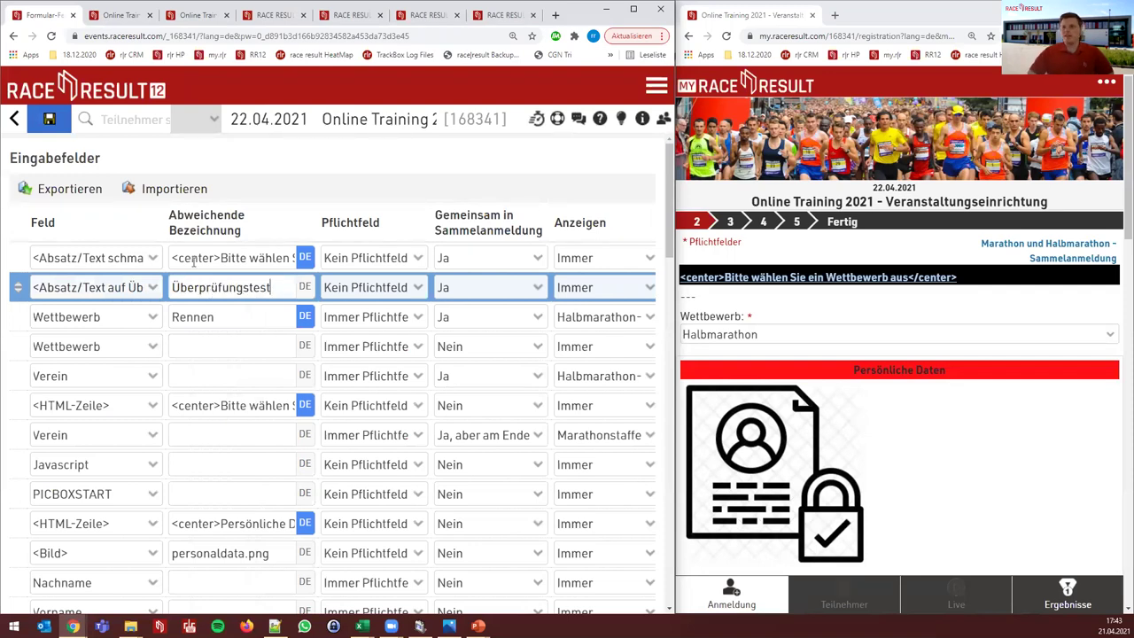
click(888, 303)
key(F5)
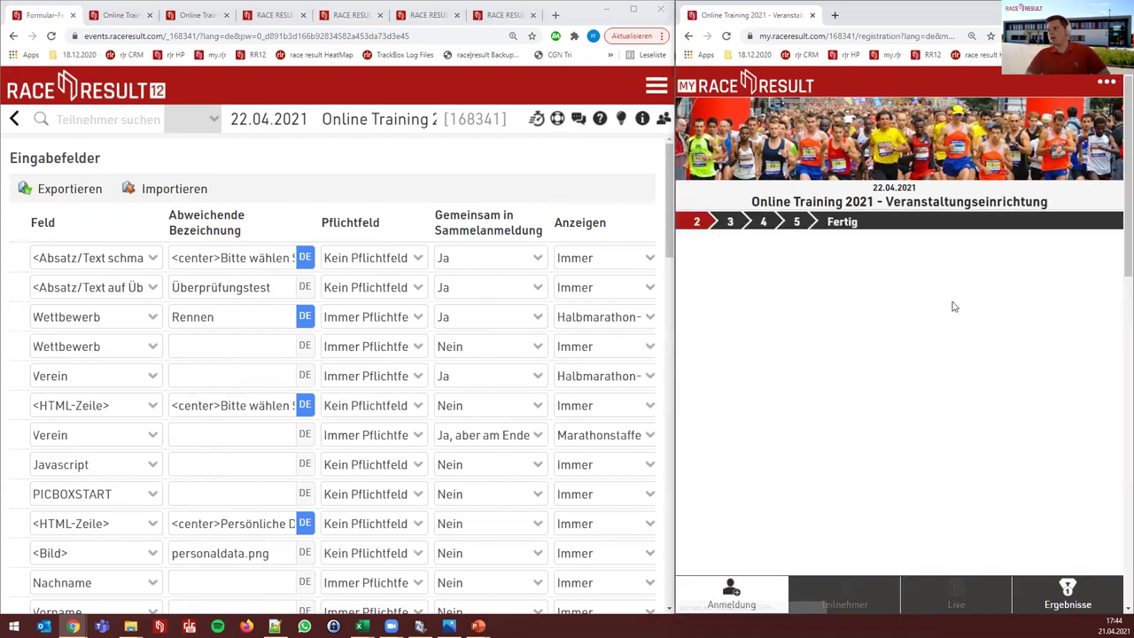
Select Halbmarathon in the public form, continue to the review page, and examine the text shown under Ihre Eingaben
scroll(972, 442, down, 10)
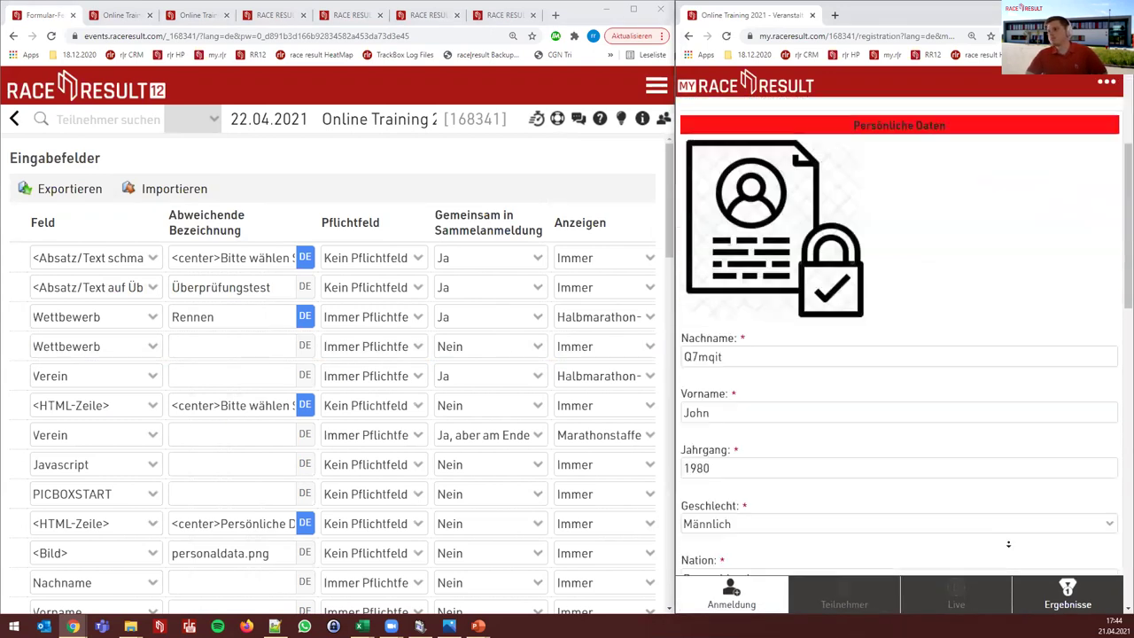
scroll(758, 350, up, 1)
click(754, 365)
click(752, 393)
scroll(1001, 479, down, 1)
click(1081, 555)
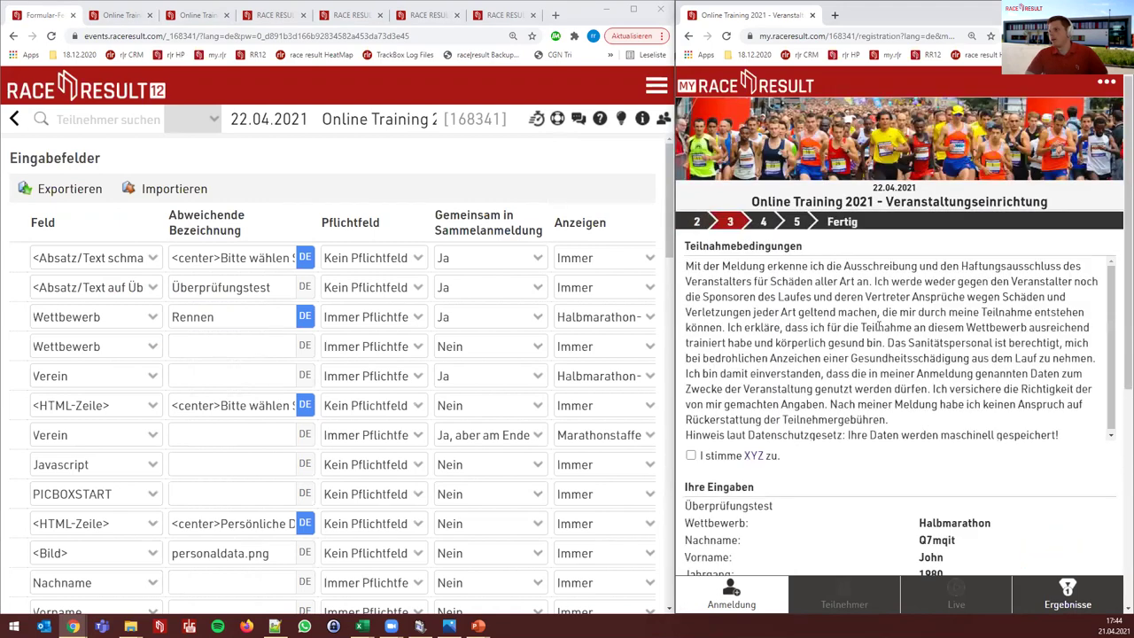
scroll(837, 469, down, 1)
drag(780, 447, 686, 447)
click(752, 446)
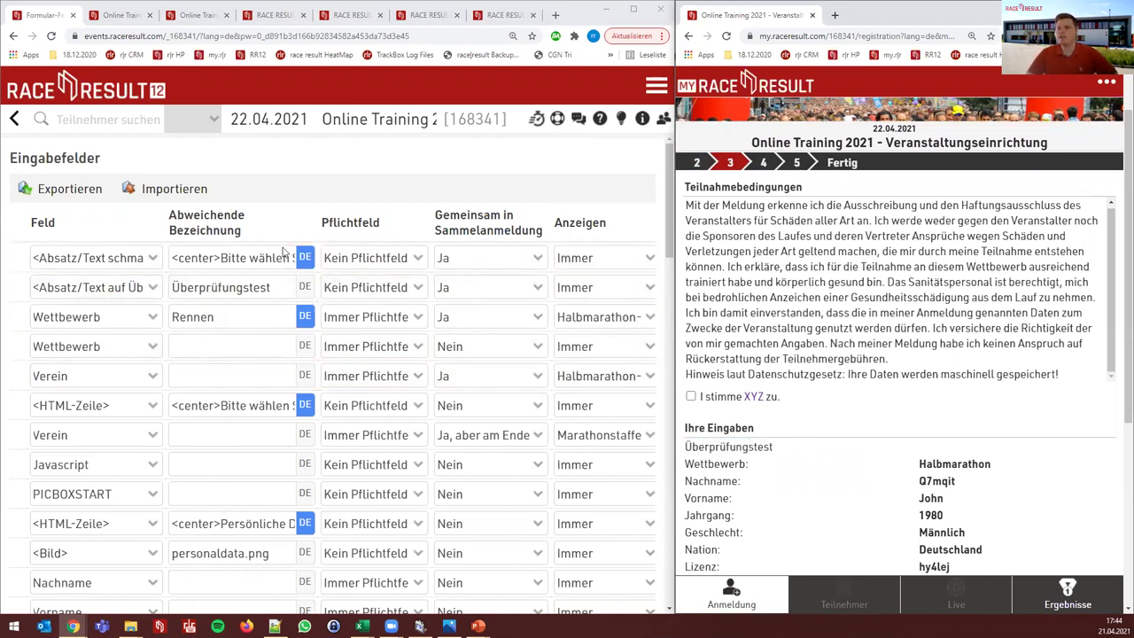
Change the second row's field type to <Bild> and highlight the file name personaldata.png in the existing <Bild> row
click(117, 298)
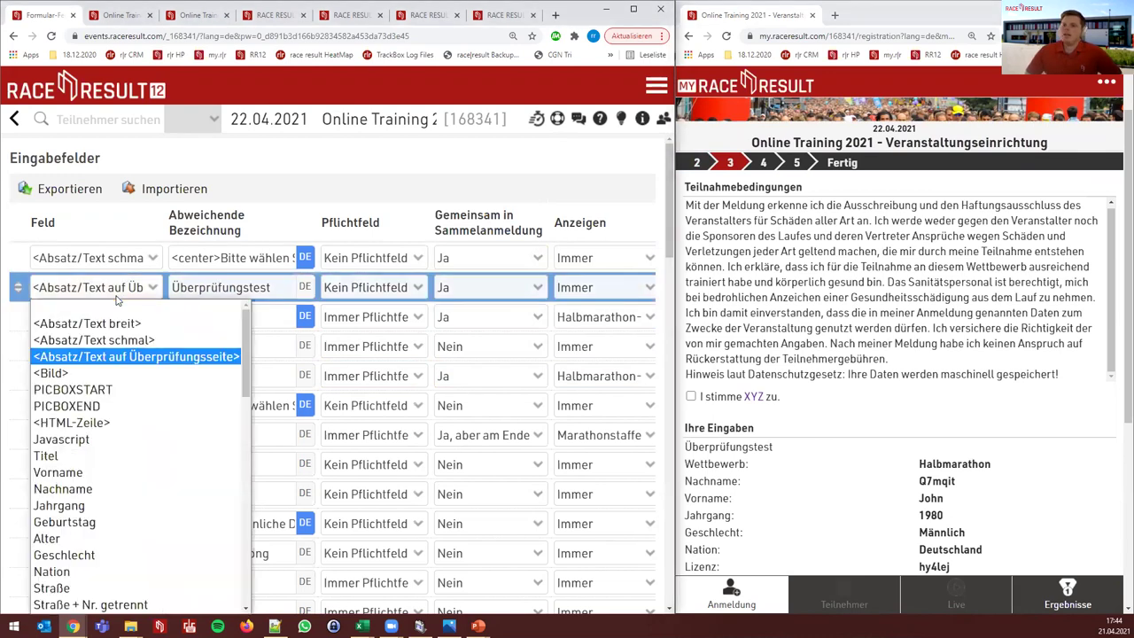
click(96, 372)
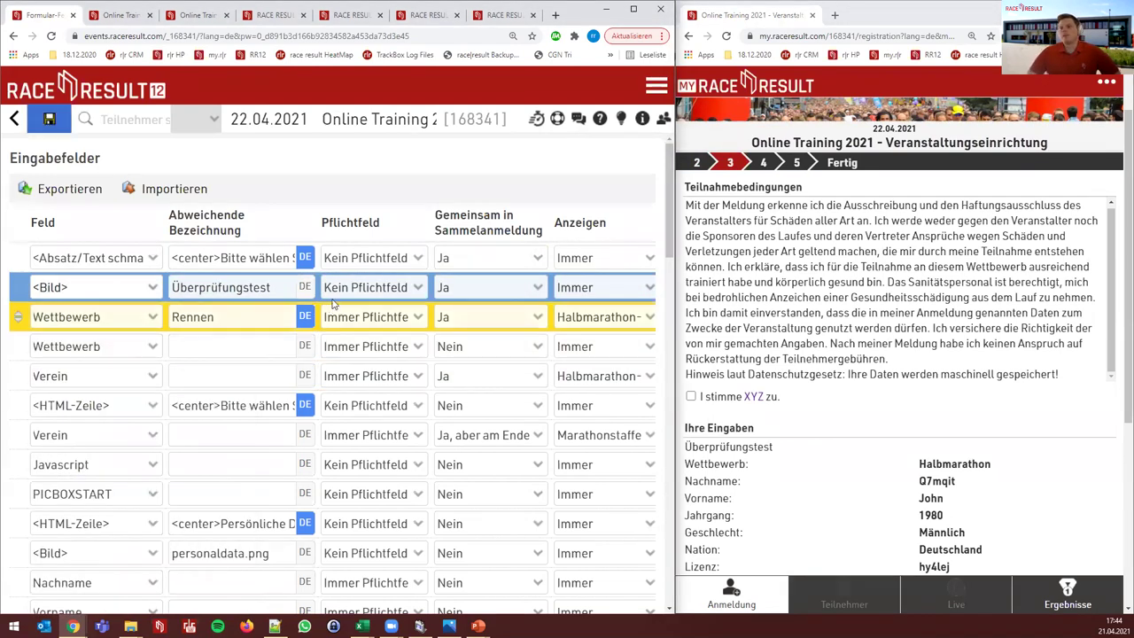
click(270, 554)
double_click(271, 554)
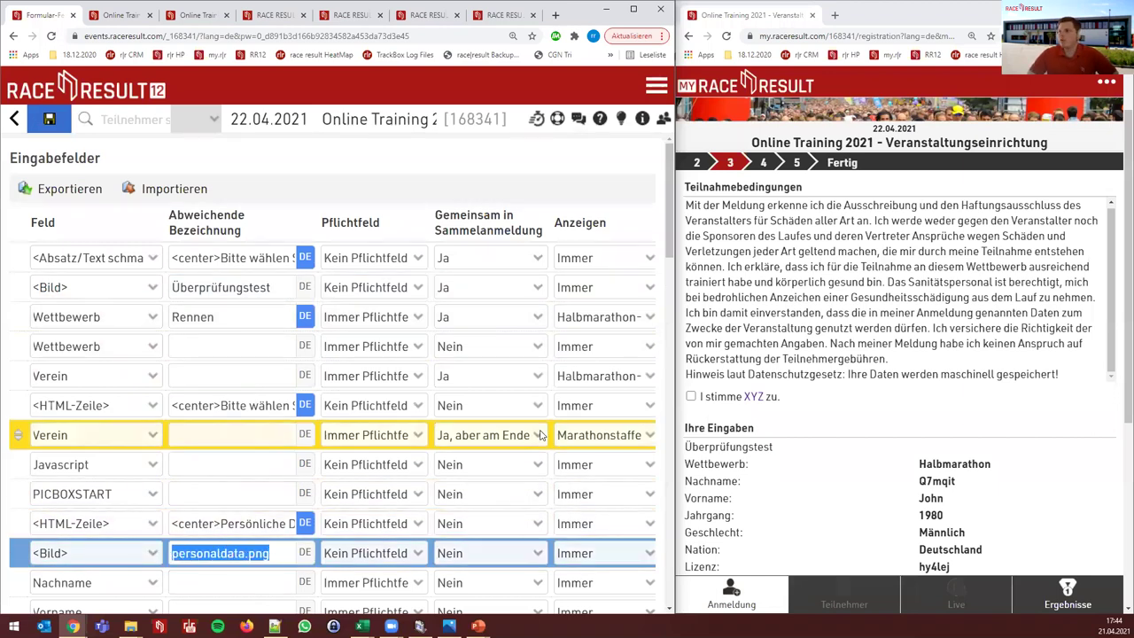
Maximize the settings window, check the event's uploaded images under Bilder / Dateien, and review the field types available in Formular-Felder
click(802, 177)
click(606, 78)
key(super+Up)
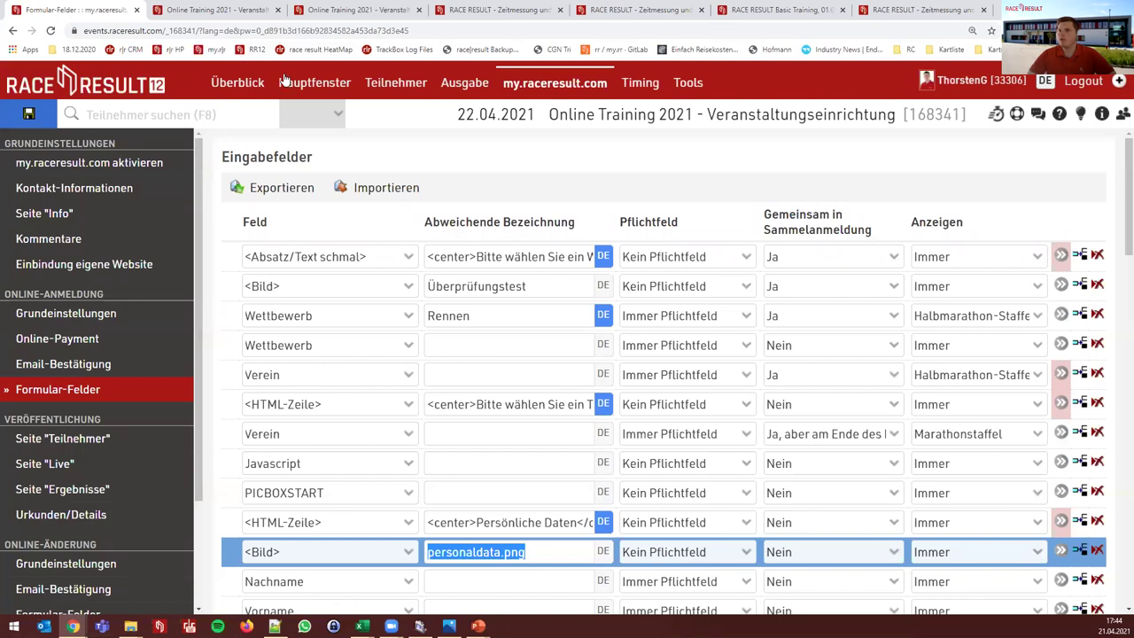
click(285, 82)
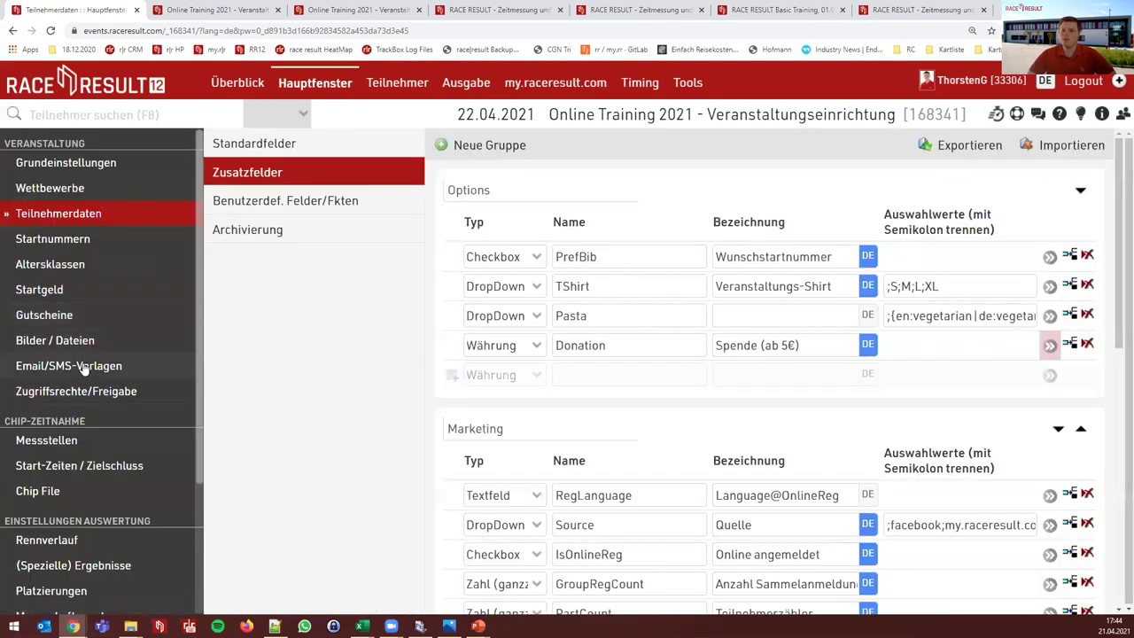
click(80, 341)
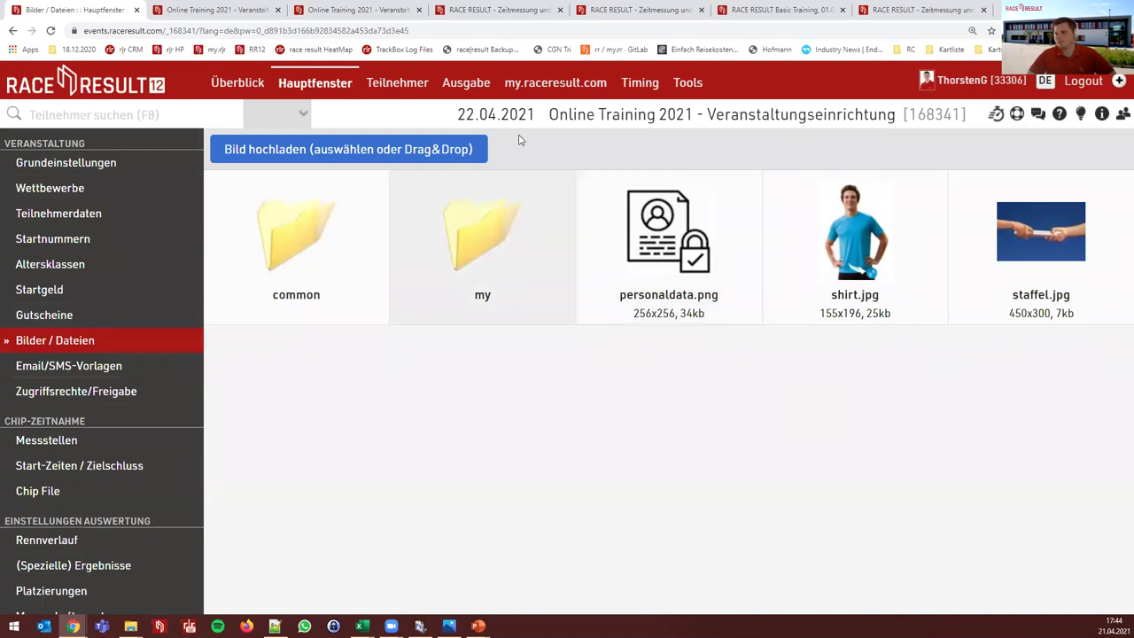
click(527, 86)
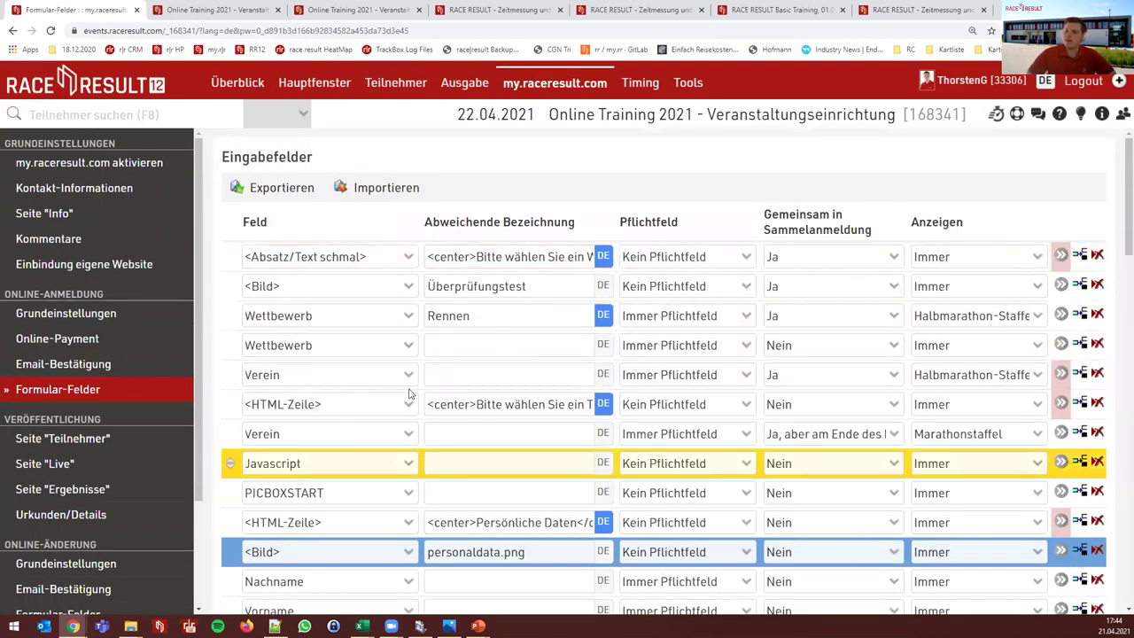
click(304, 256)
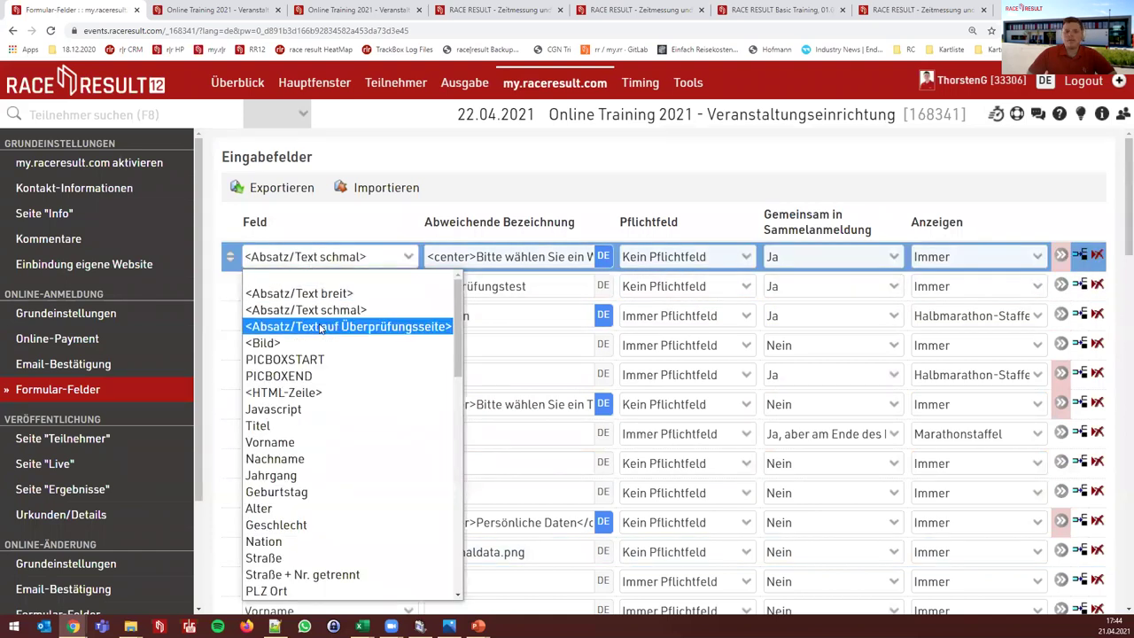
click(488, 214)
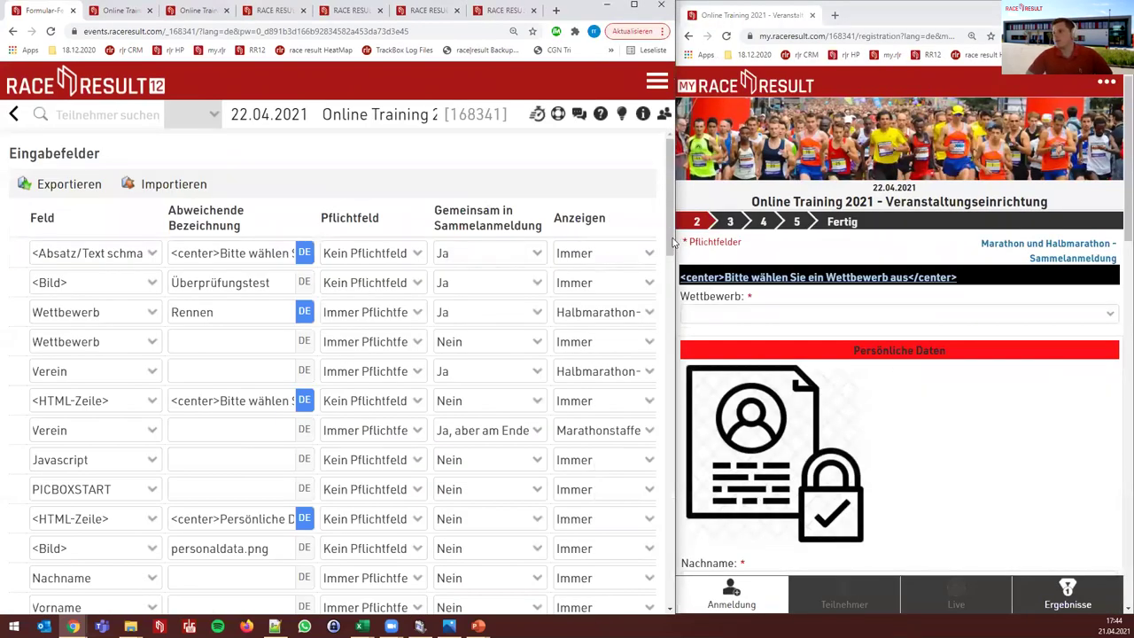
Arrange the settings and the public form side by side at equal widths and compare the <HTML-Zeile> and <Bild> rows with the form
drag(567, 238, 567, 239)
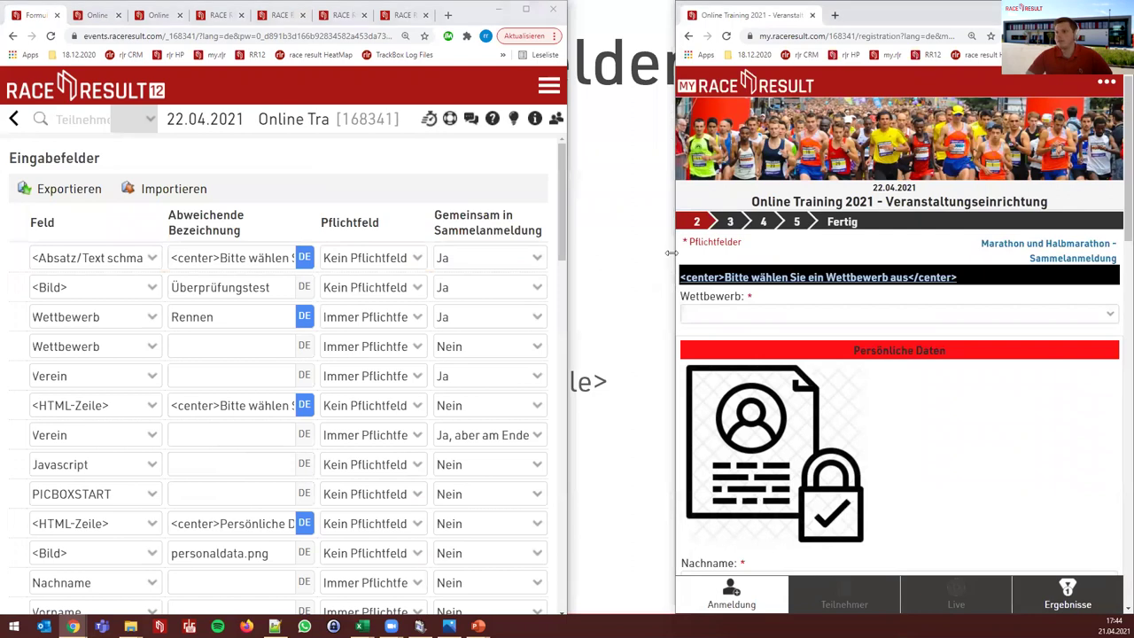
drag(672, 252, 567, 253)
scroll(742, 341, down, 2)
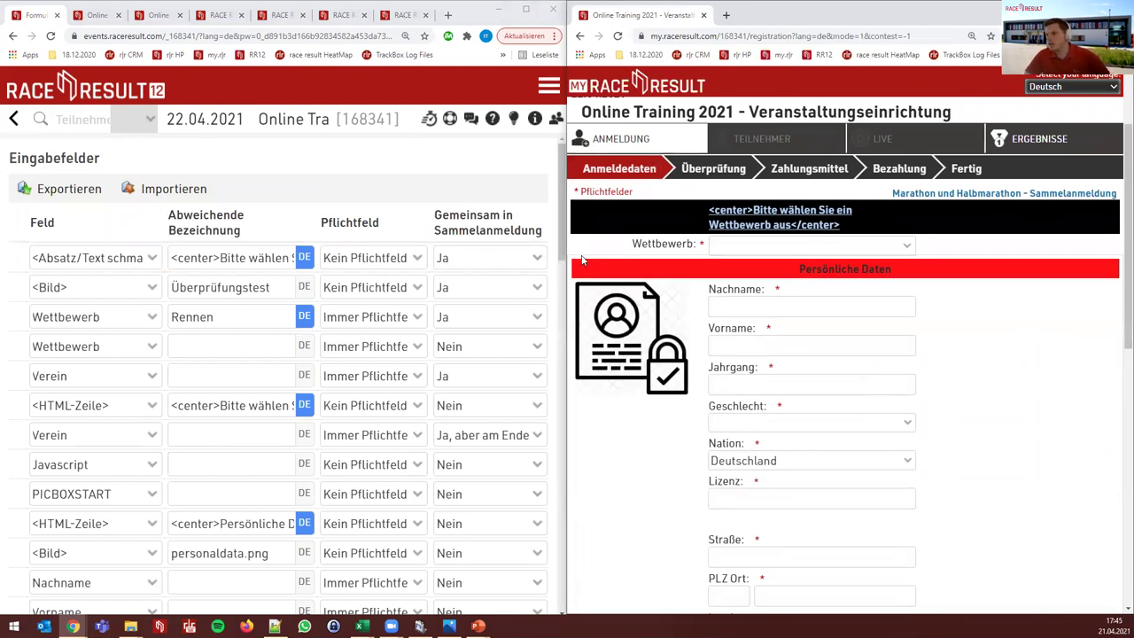
scroll(1031, 258, down, 1)
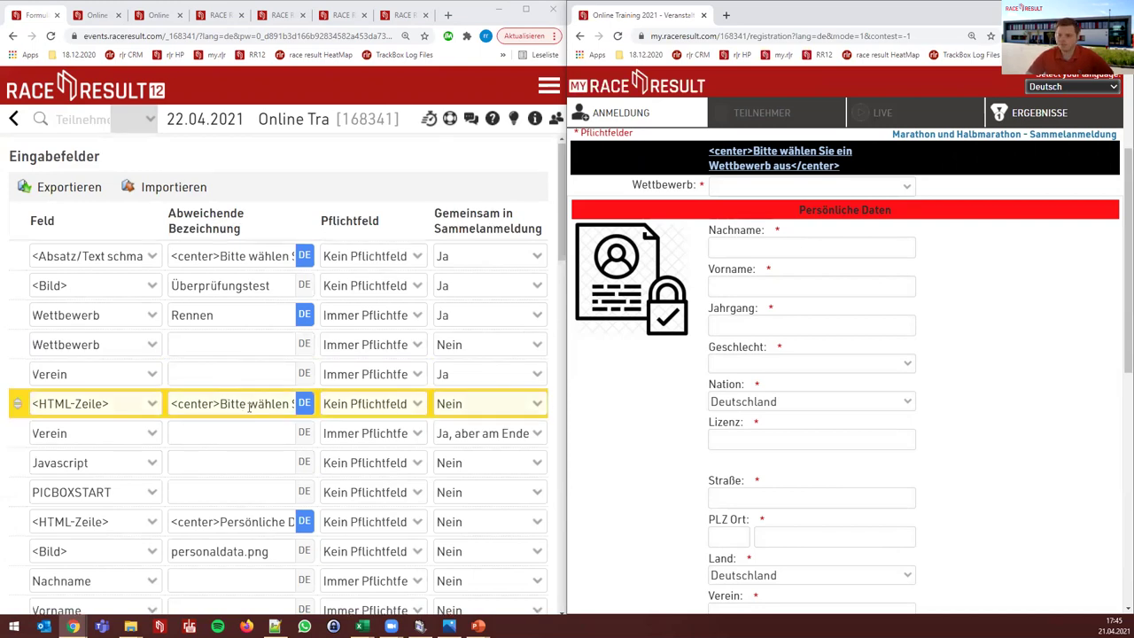
scroll(284, 399, down, 3)
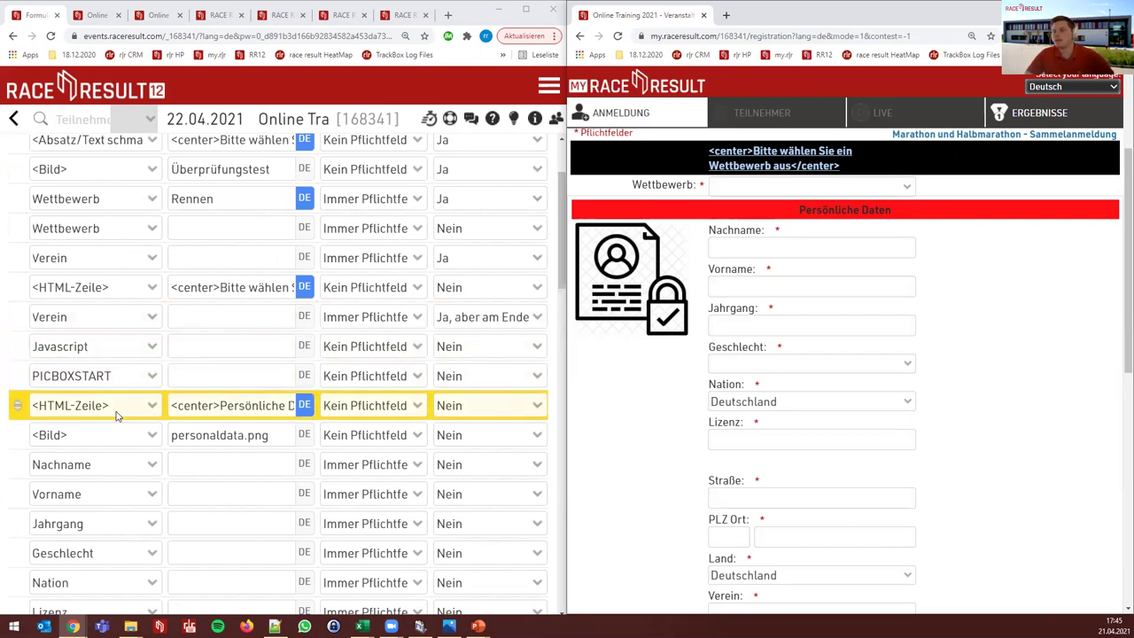
Examine the heading text of the Persönliche Daten <HTML-Zeile> row and compare it with the red heading and image in the public form
click(213, 411)
key(ctrl+Right)
key(ctrl+Right)
key(shift+Right)
key(shift+Right)
key(shift+Right)
key(shift+Right)
key(shift+Right)
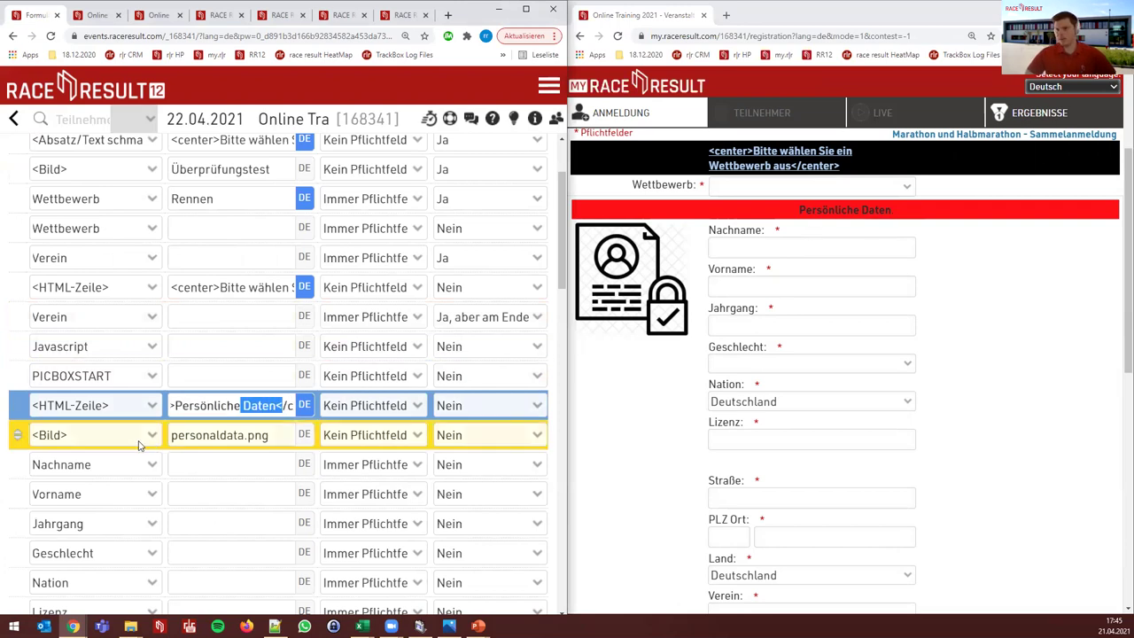
click(631, 326)
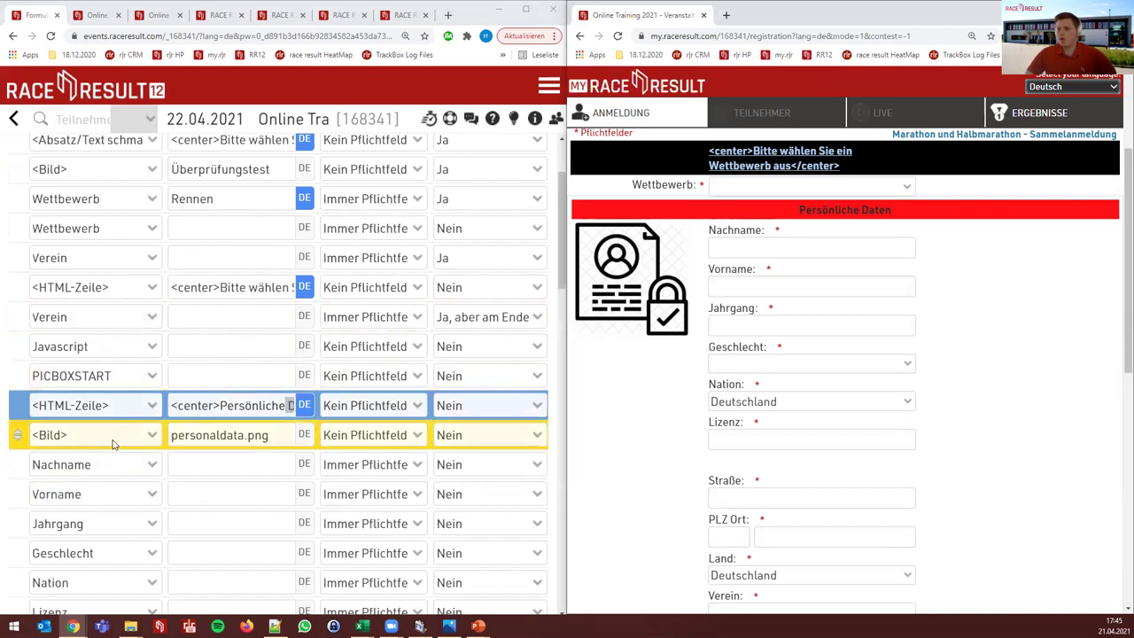
Place the personaldata.png <Bild> row below Jahrgang, save and check the reloaded public form, and restore the row above Nachname
scroll(104, 404, down, 1)
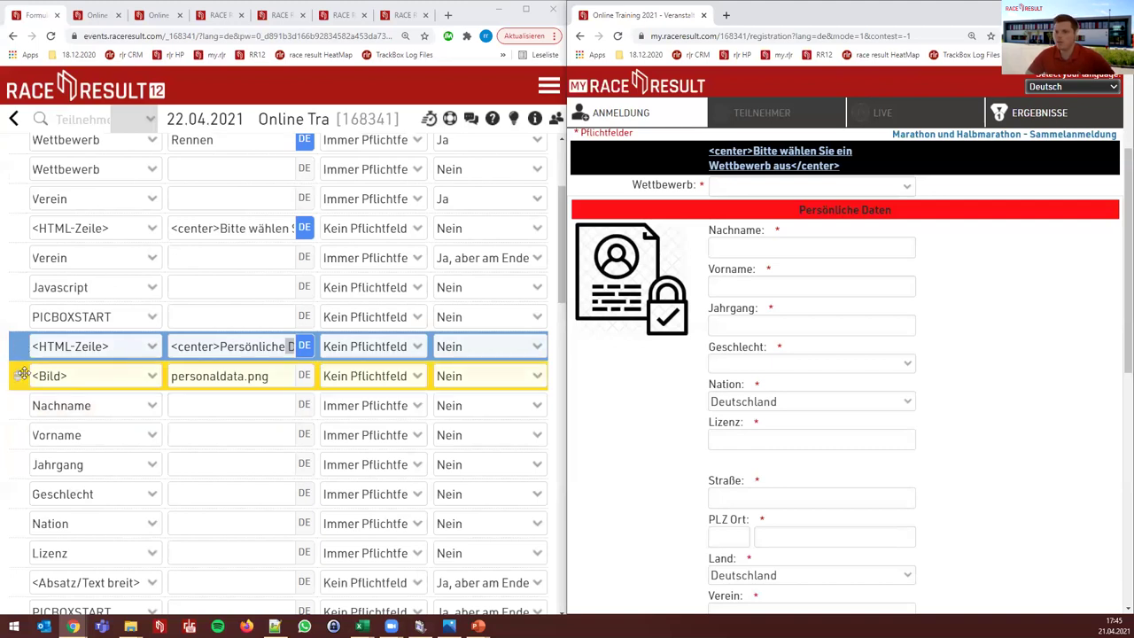
drag(18, 376, 27, 477)
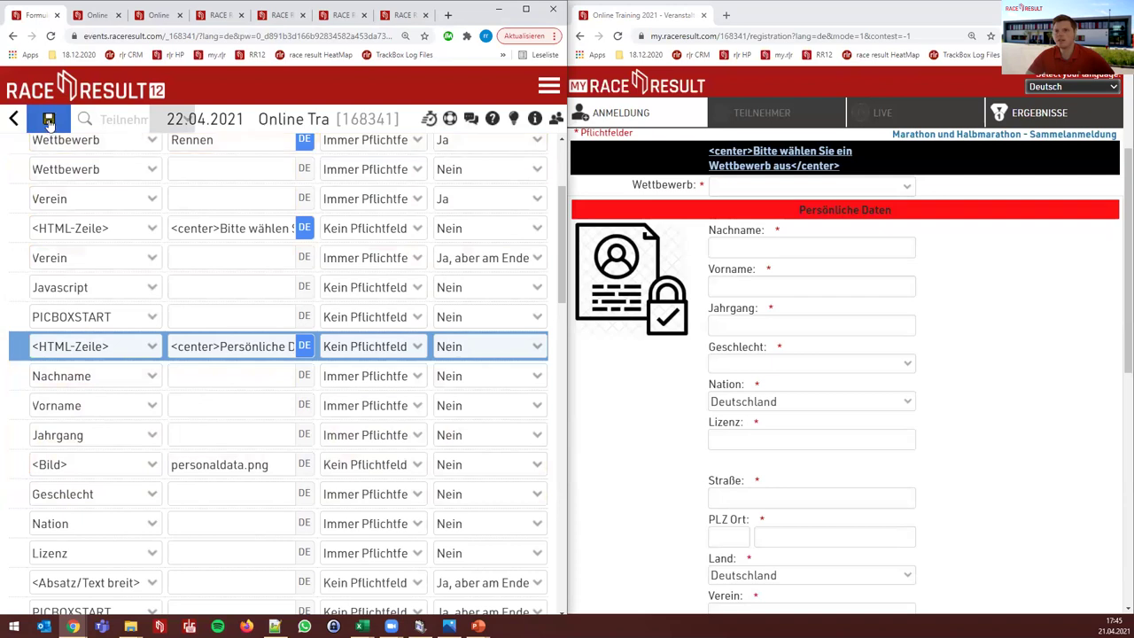
click(48, 119)
key(F5)
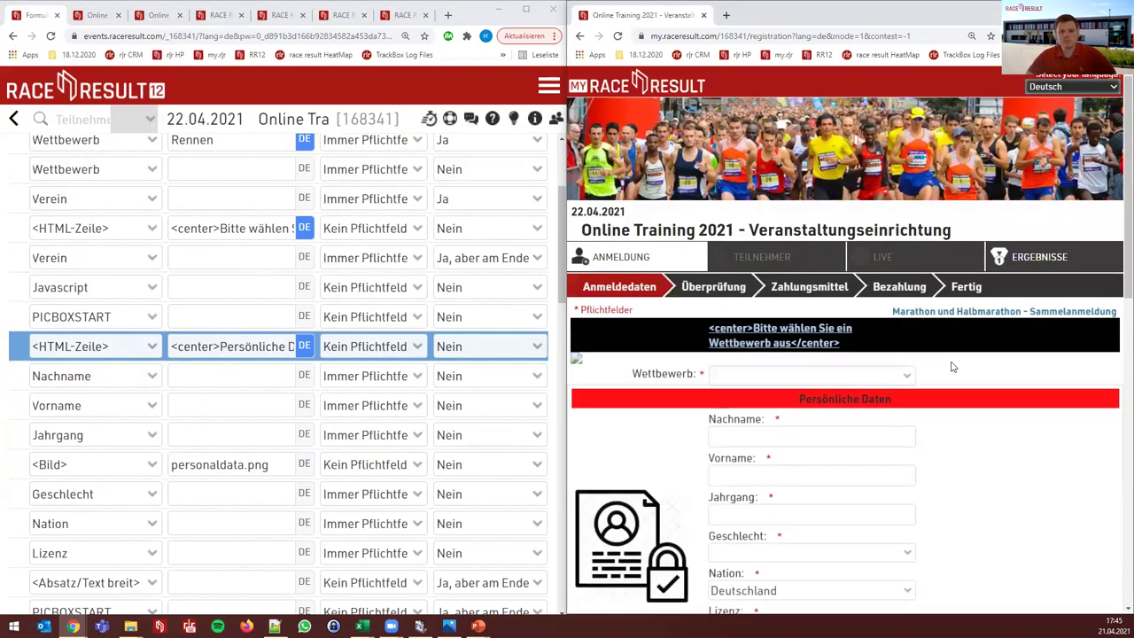
scroll(955, 363, down, 3)
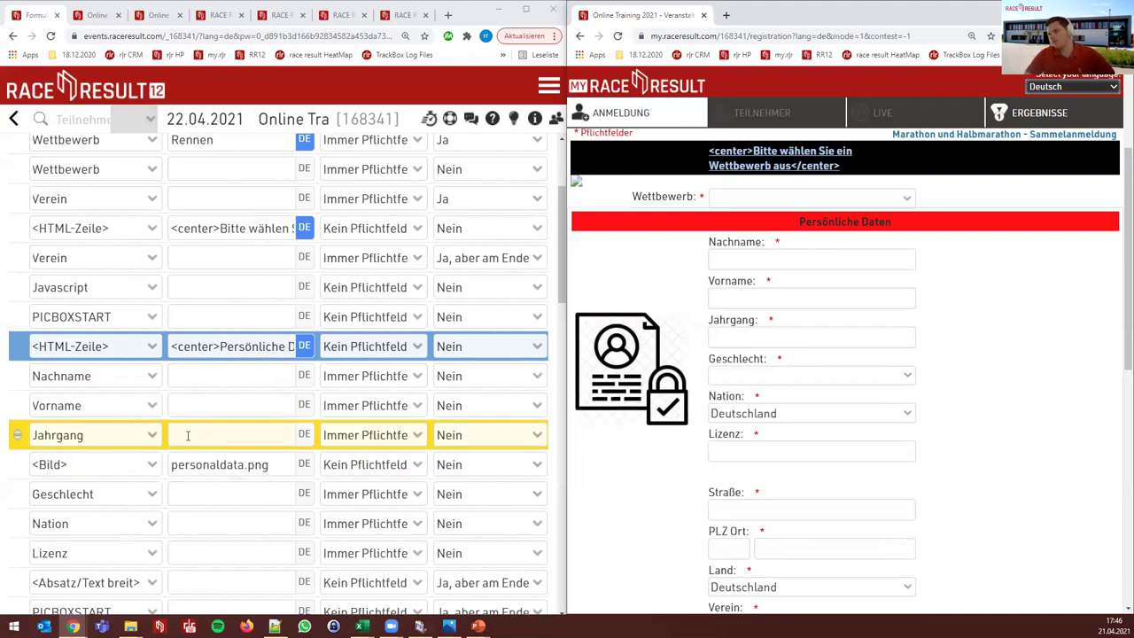
drag(18, 464, 30, 374)
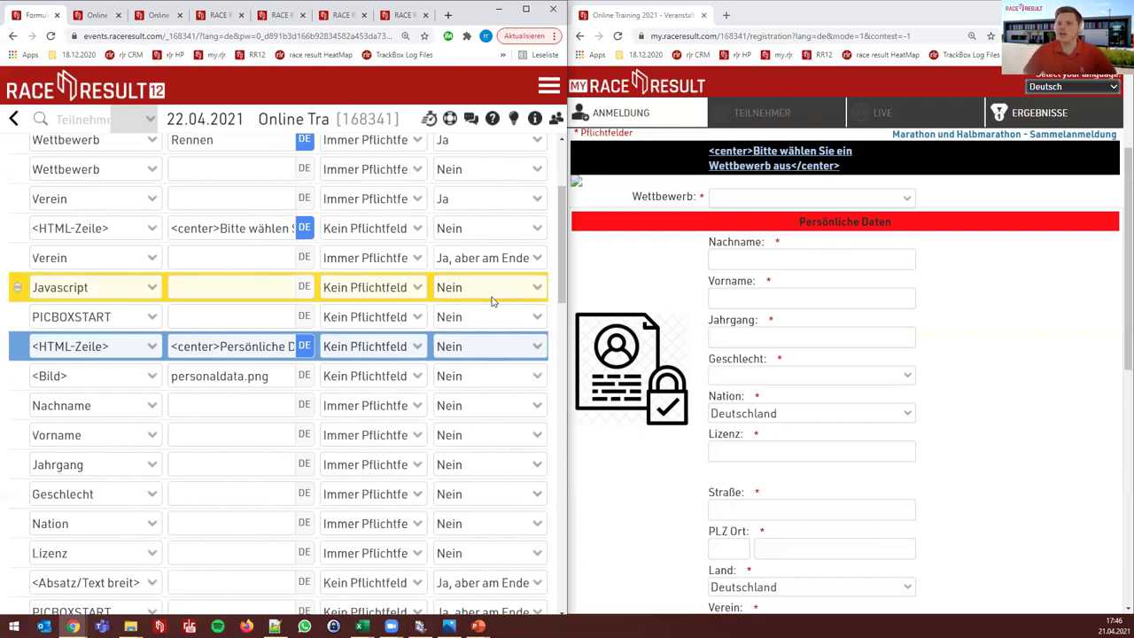
Compare the PICBOXSTART and PICBOXEND rows around the personal and contact data with the matching sections of the public form
scroll(238, 352, down, 1)
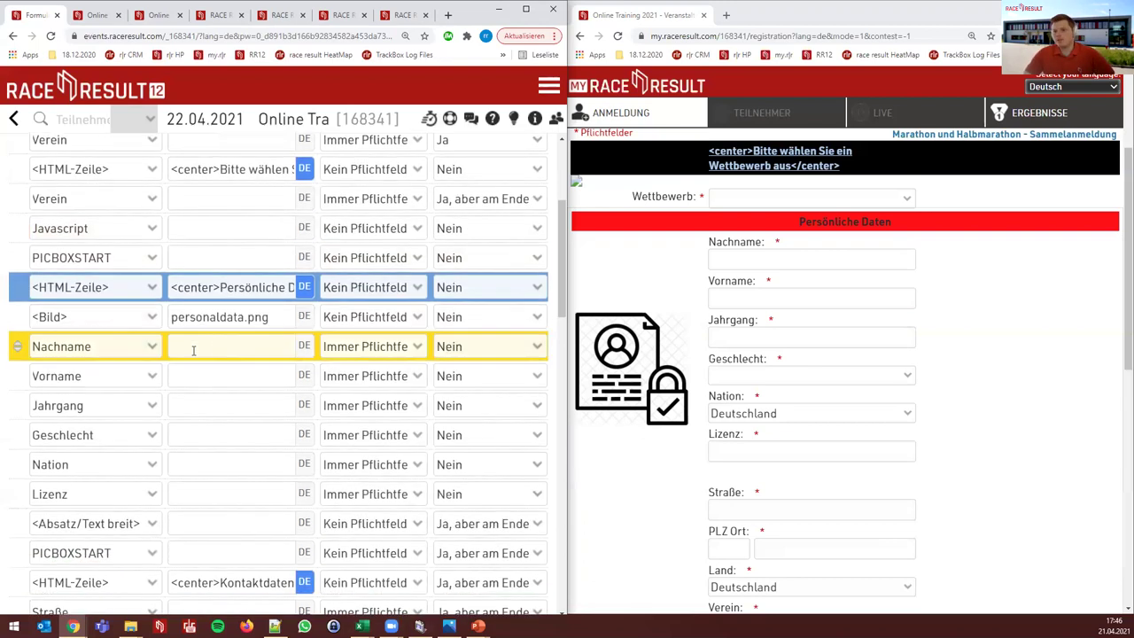
scroll(682, 311, down, 1)
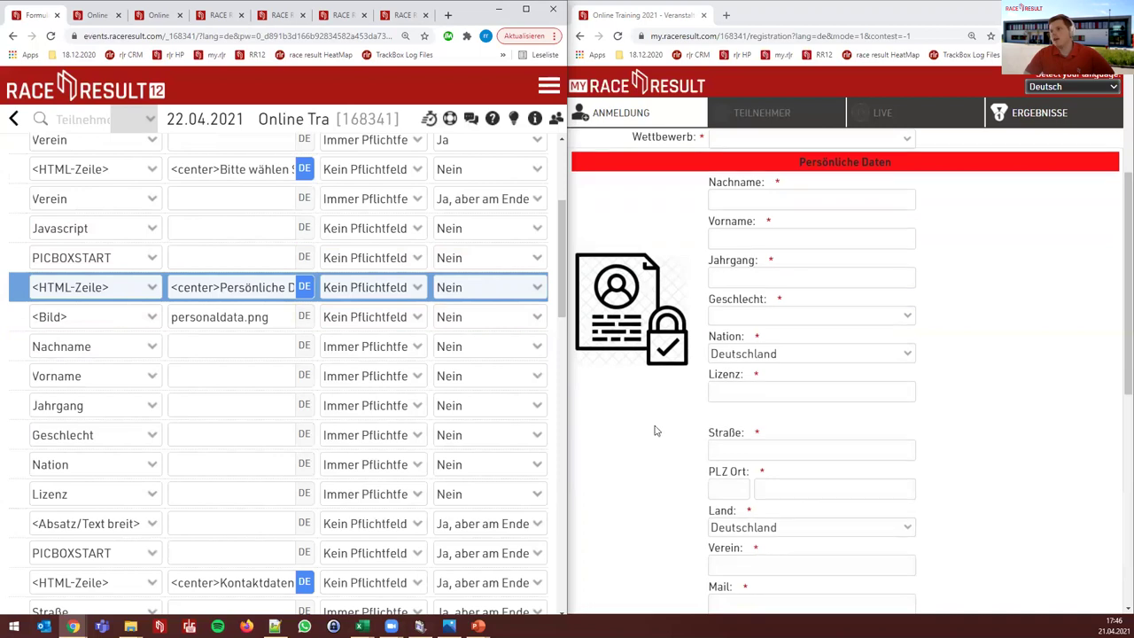
scroll(586, 394, down, 2)
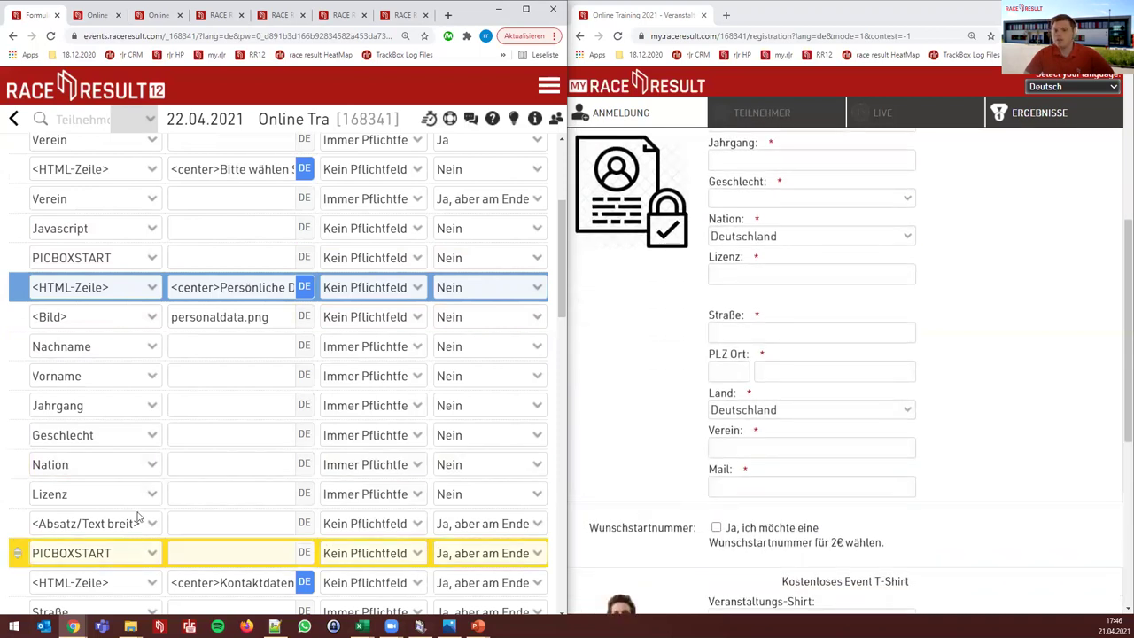
scroll(89, 523, down, 4)
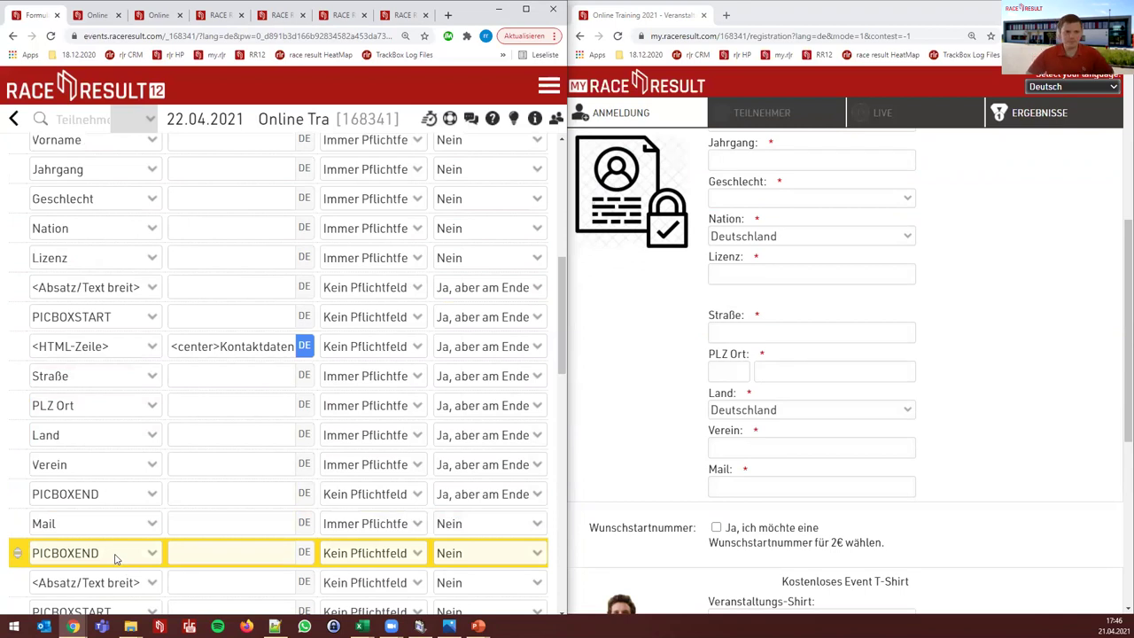
scroll(133, 465, up, 3)
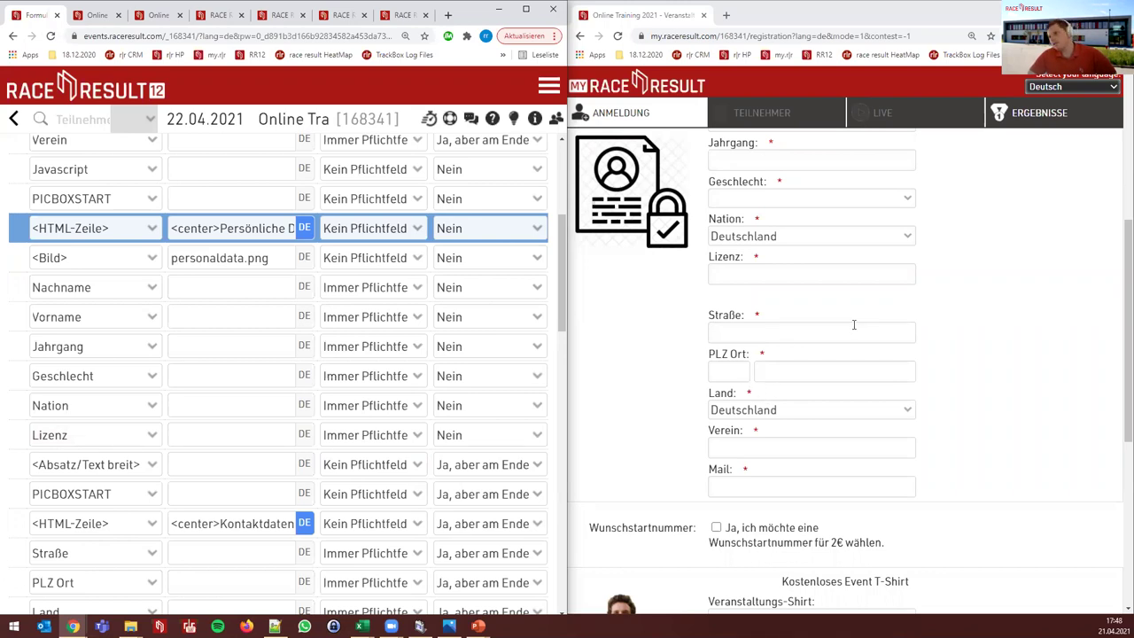
click(667, 357)
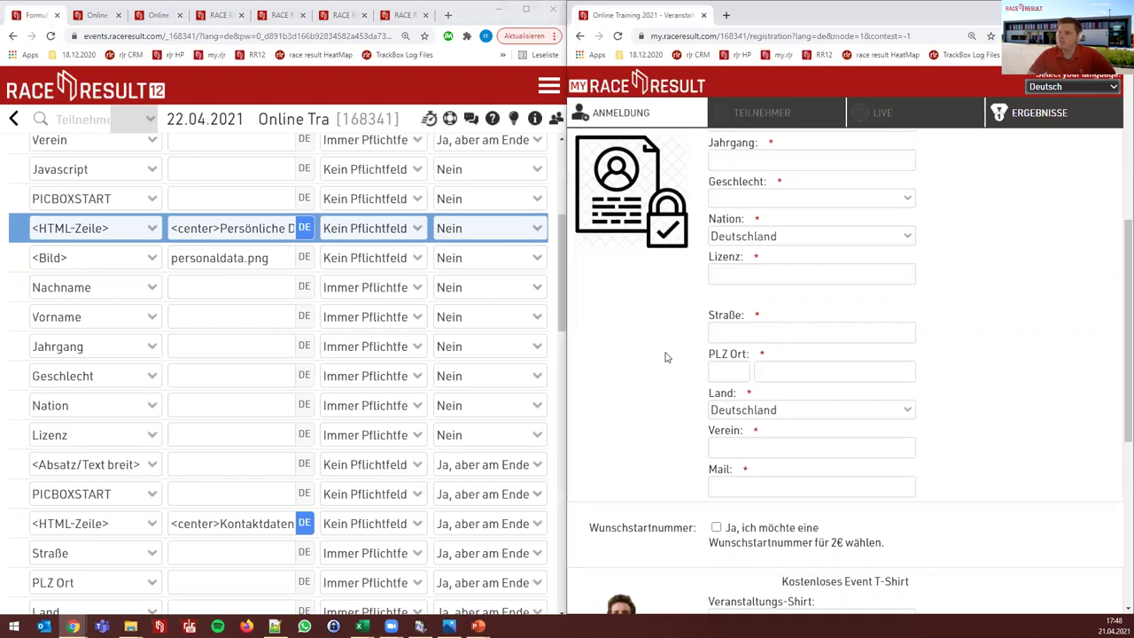
scroll(668, 357, up, 2)
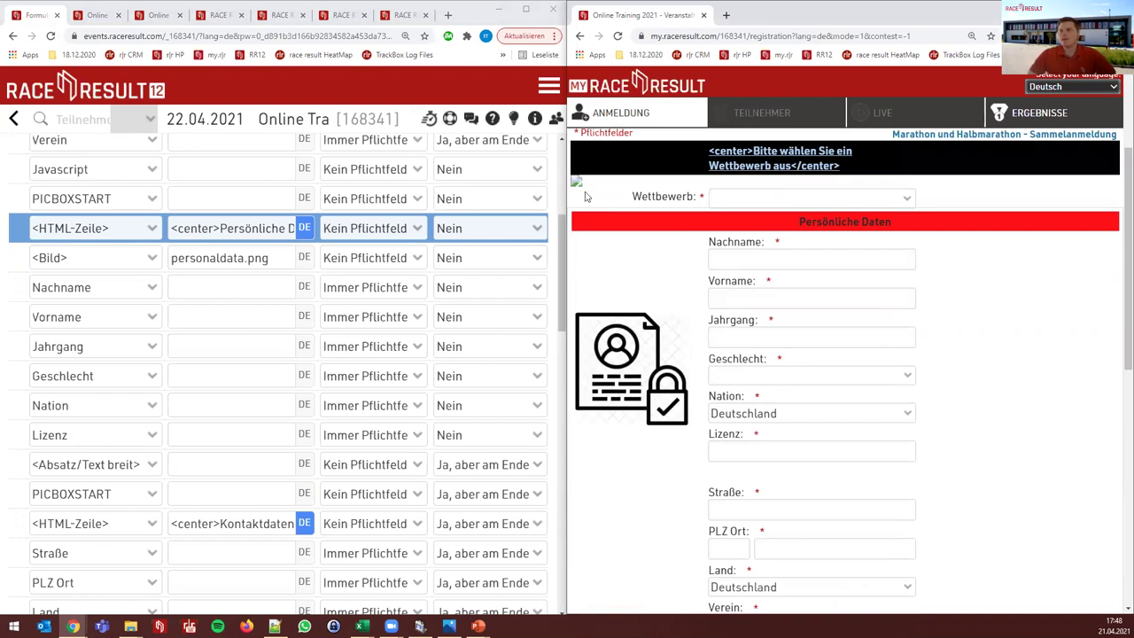
Review the field types offered for the Persönliche Daten <HTML-Zeile> row
click(78, 230)
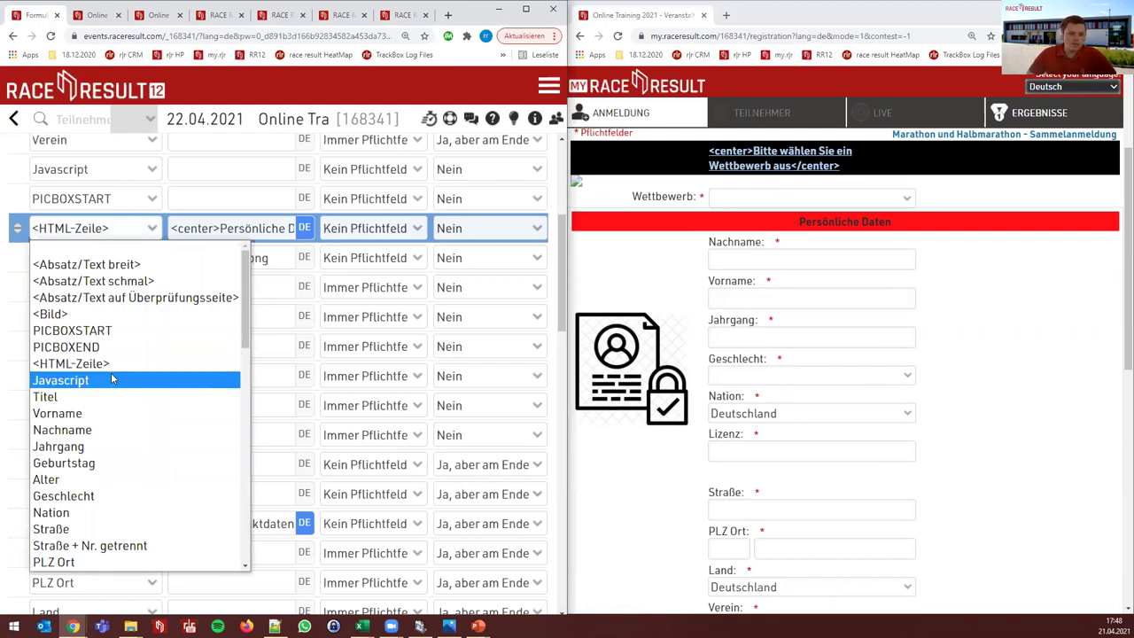
click(112, 232)
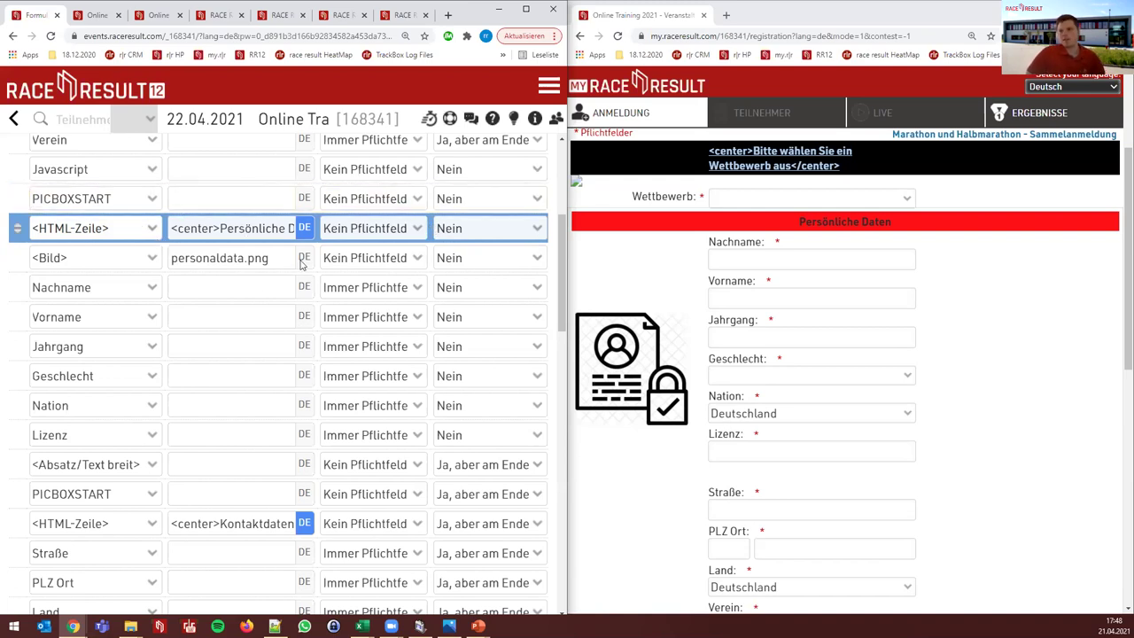
scroll(302, 264, up, 2)
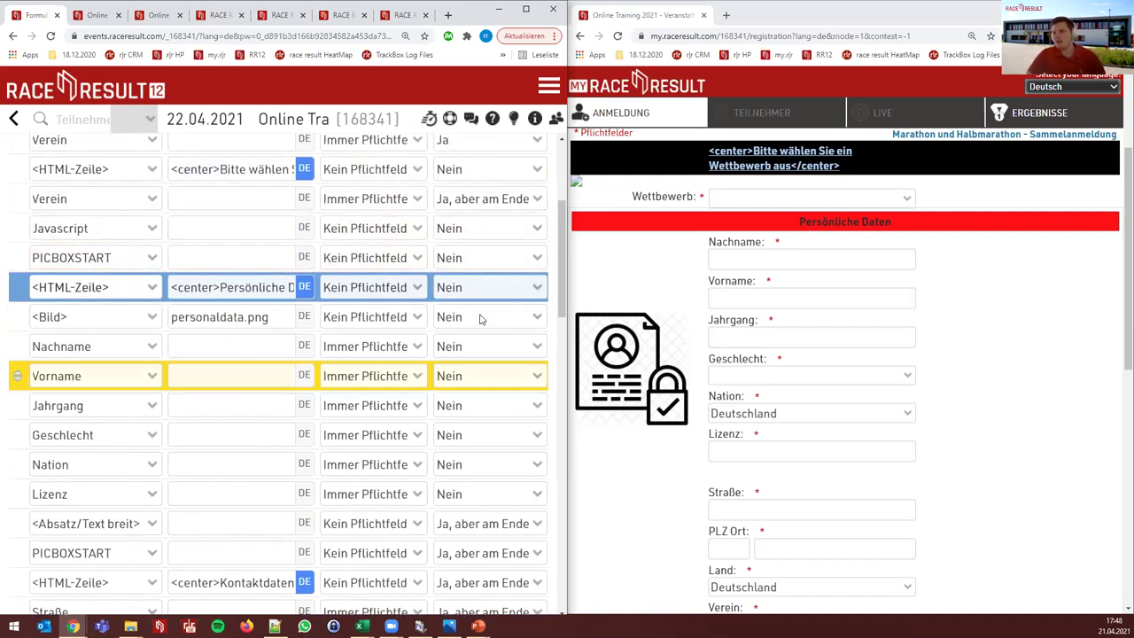
Maximize the settings window and delete the Javascript row above PICBOXSTART
click(526, 8)
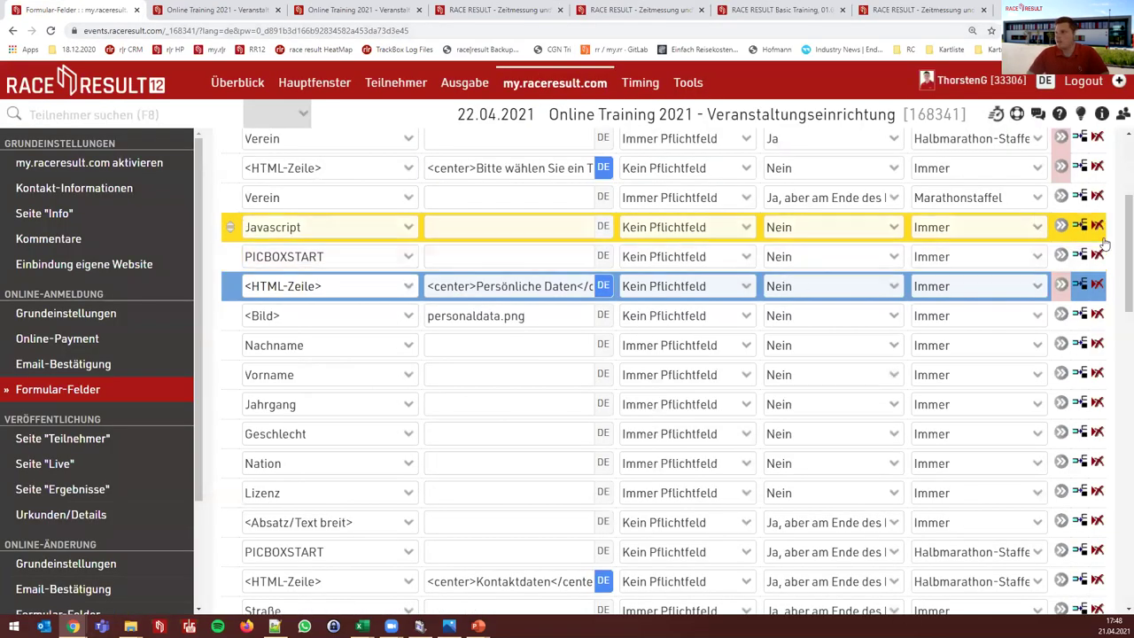
click(1097, 227)
key(Return)
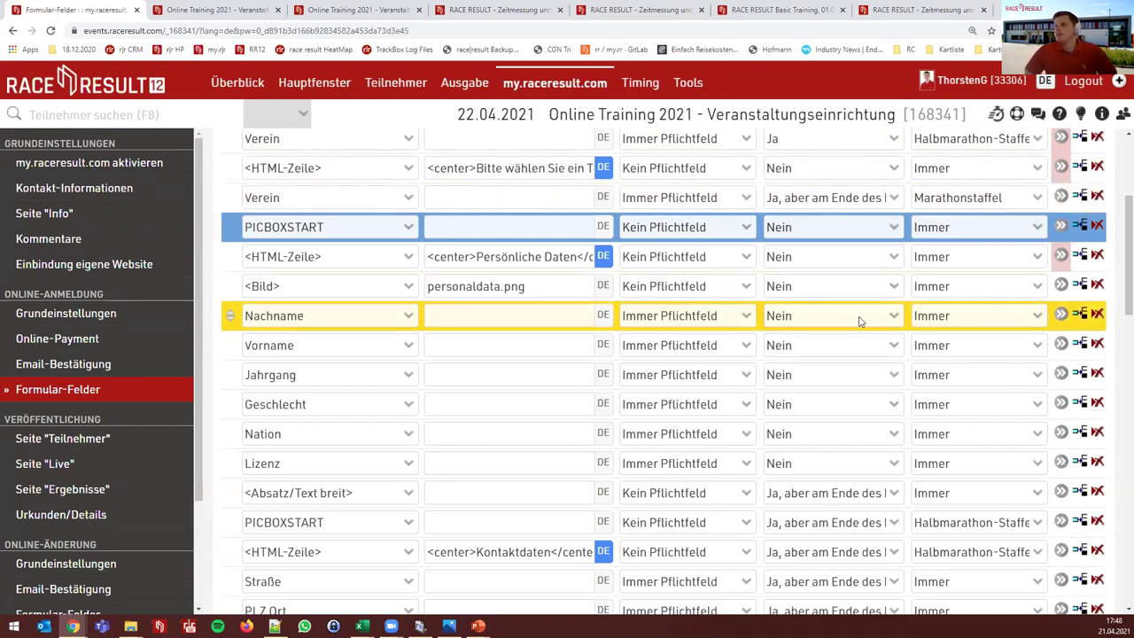
Examine the further details of the first <Absatz/Text schmal> row, including the Eindeutigkeit options, display conditions and Überprüfungsseite setting, and close them
scroll(900, 310, up, 3)
scroll(907, 310, down, 1)
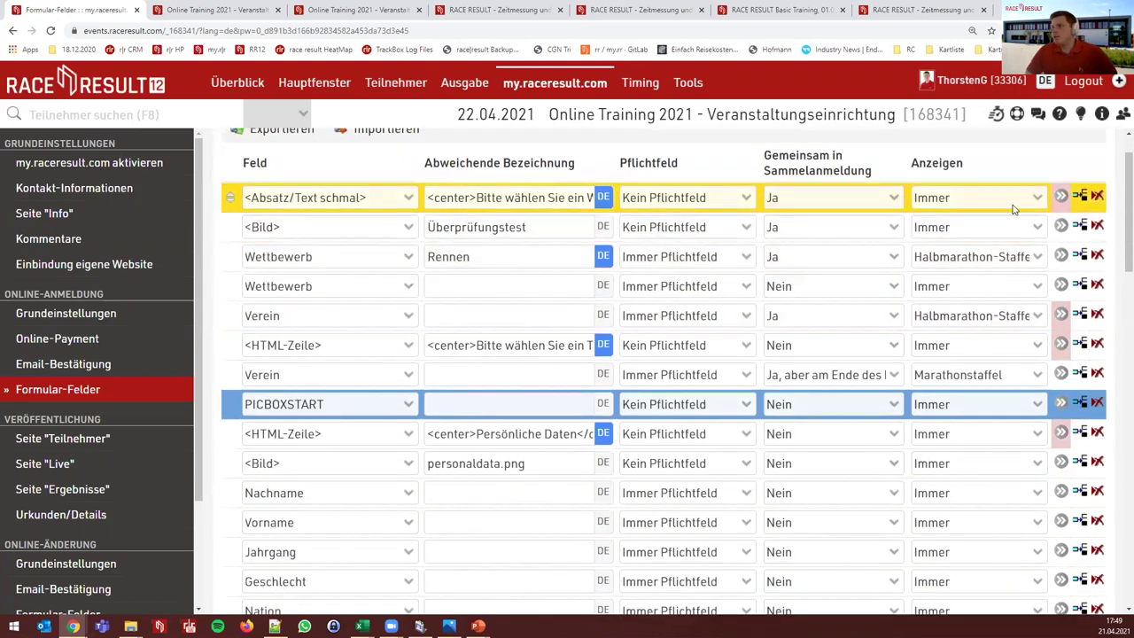
click(1064, 199)
click(1062, 197)
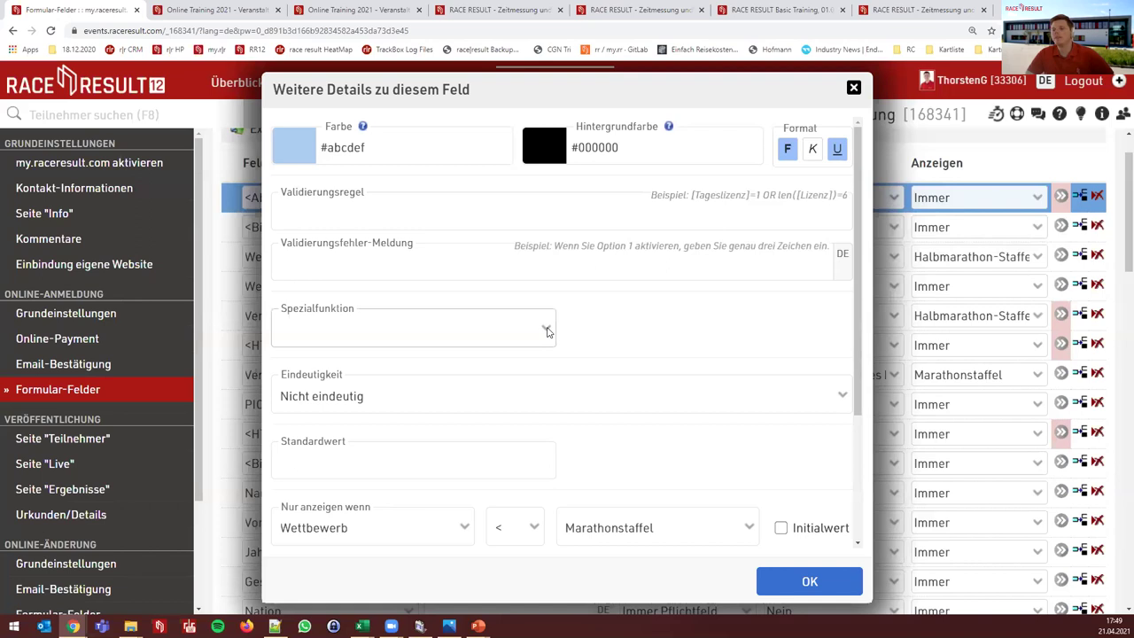
scroll(634, 297, down, 1)
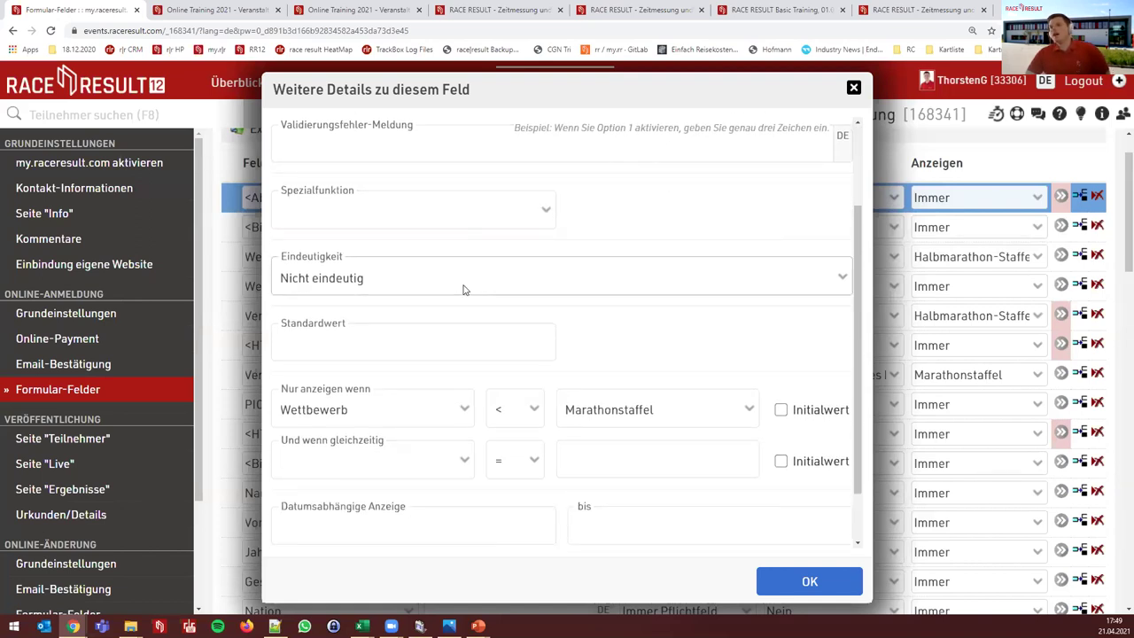
click(464, 290)
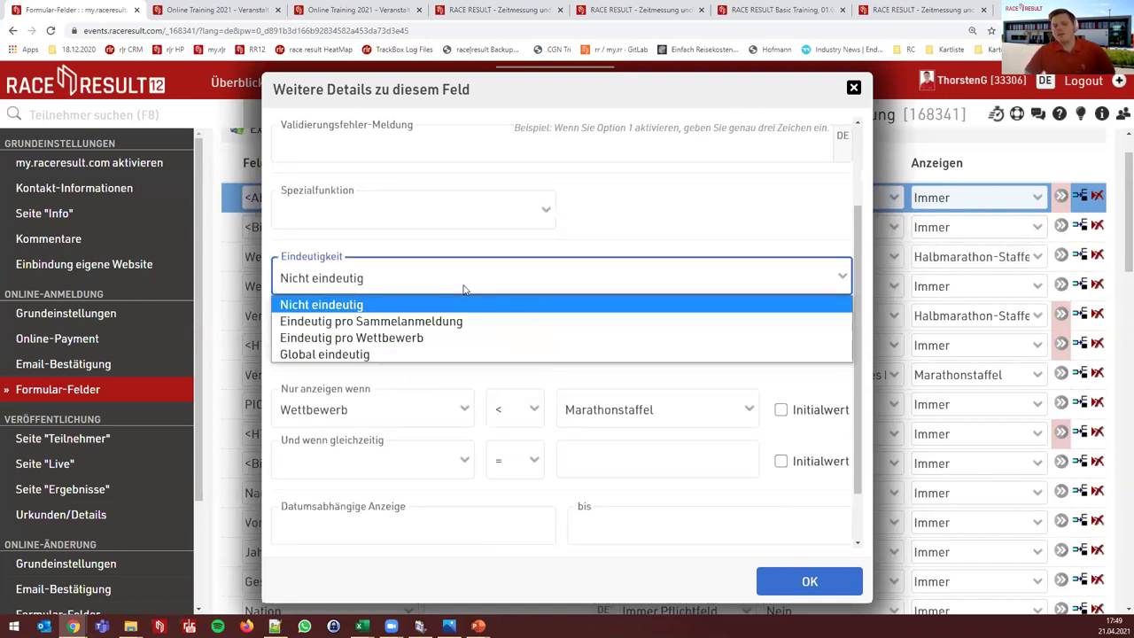
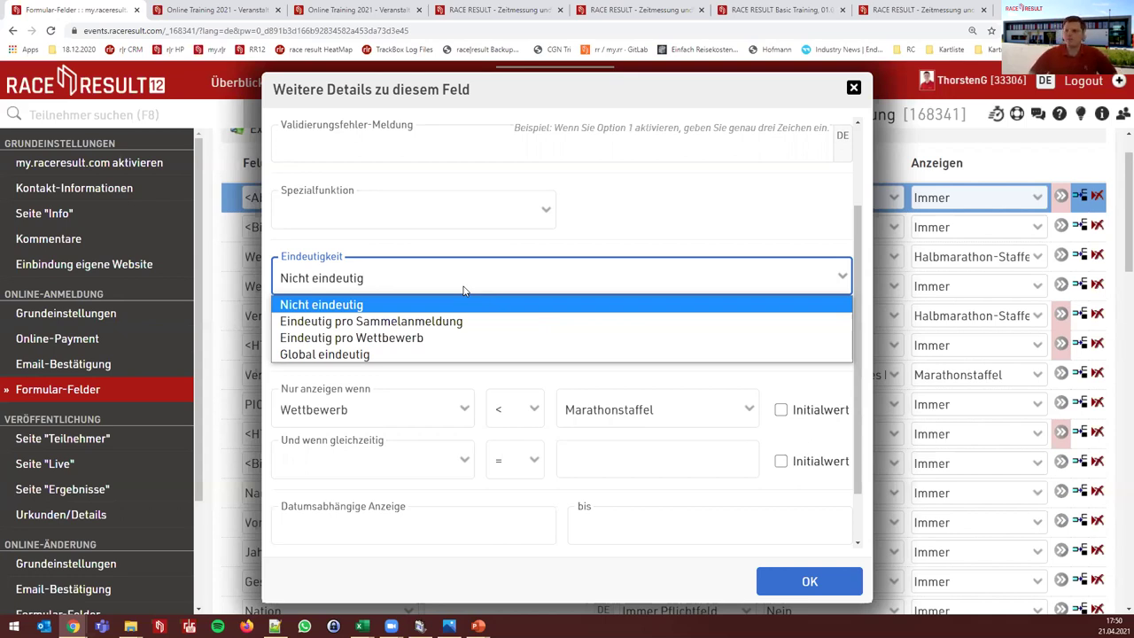
click(464, 291)
scroll(620, 350, down, 1)
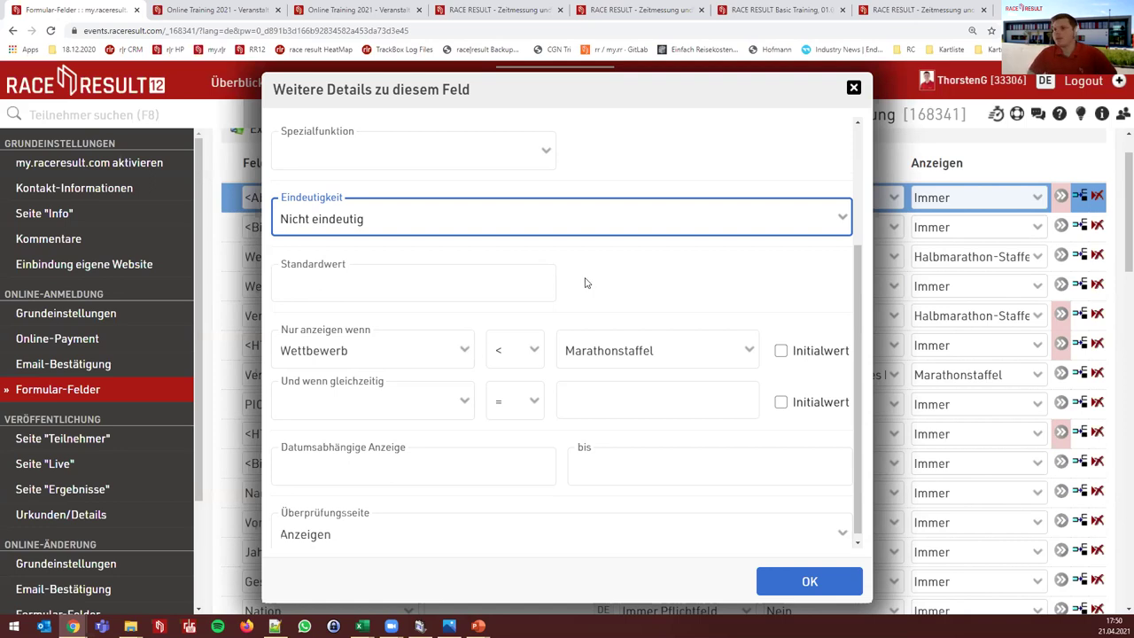
scroll(585, 283, down, 1)
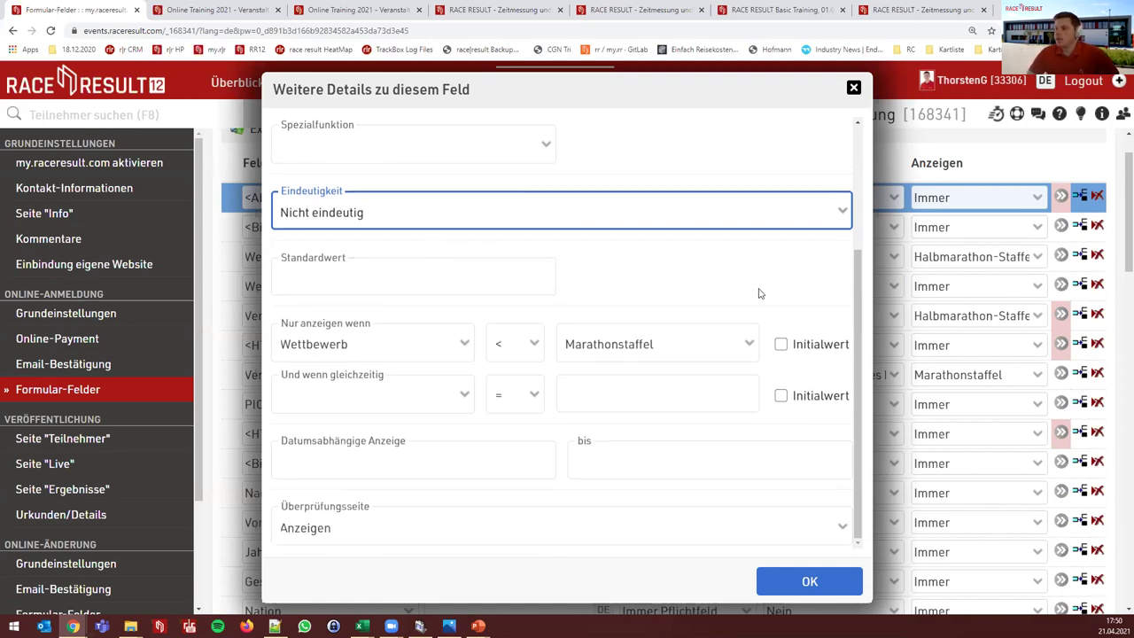
click(890, 307)
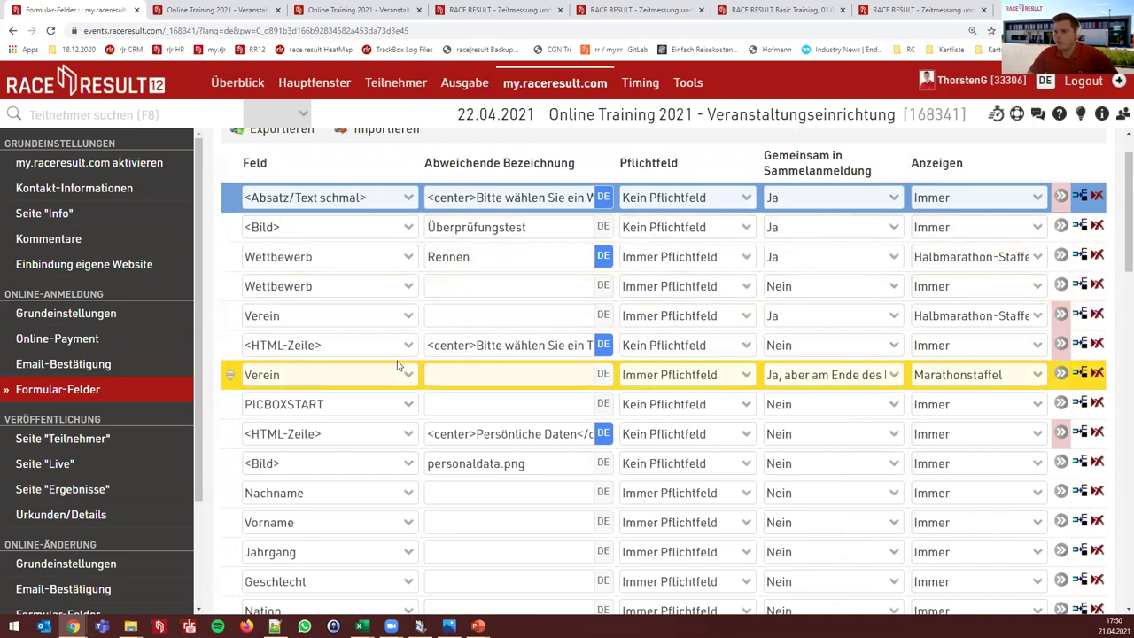
Open the further details of the PrefBib field and highlight its Text neben Checkbox entry
scroll(665, 381, down, 3)
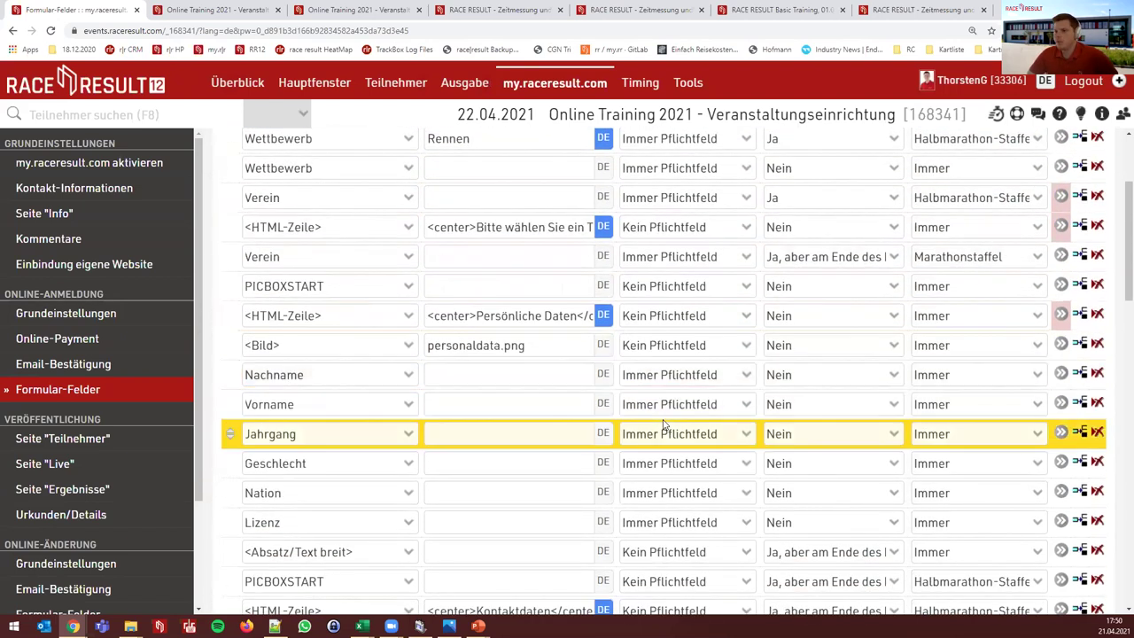
scroll(665, 417, down, 5)
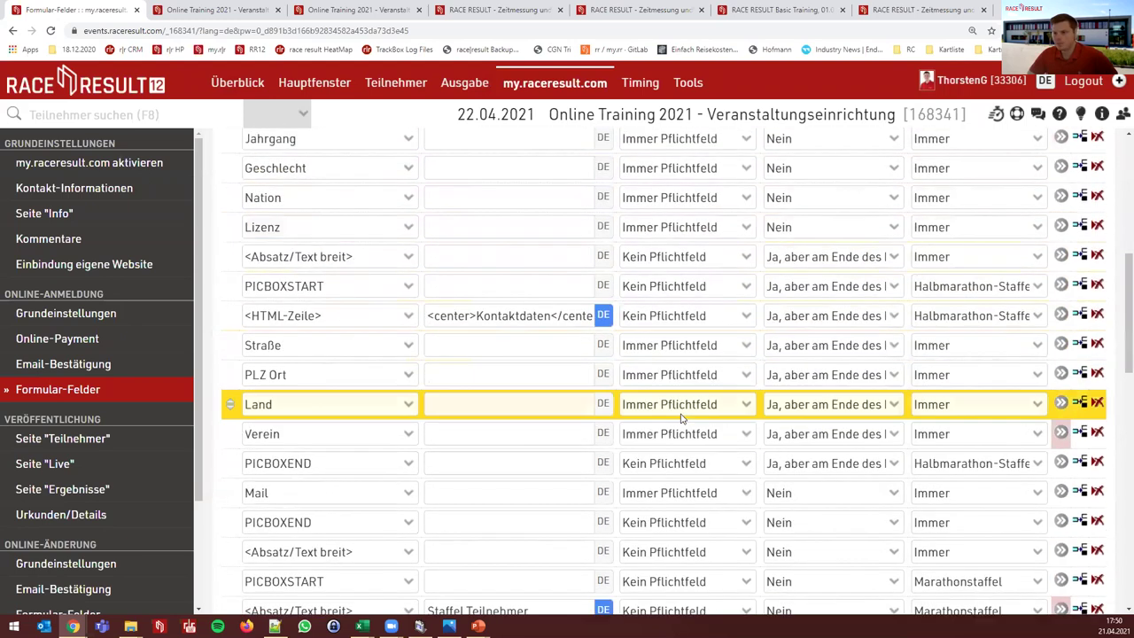
scroll(681, 426, down, 5)
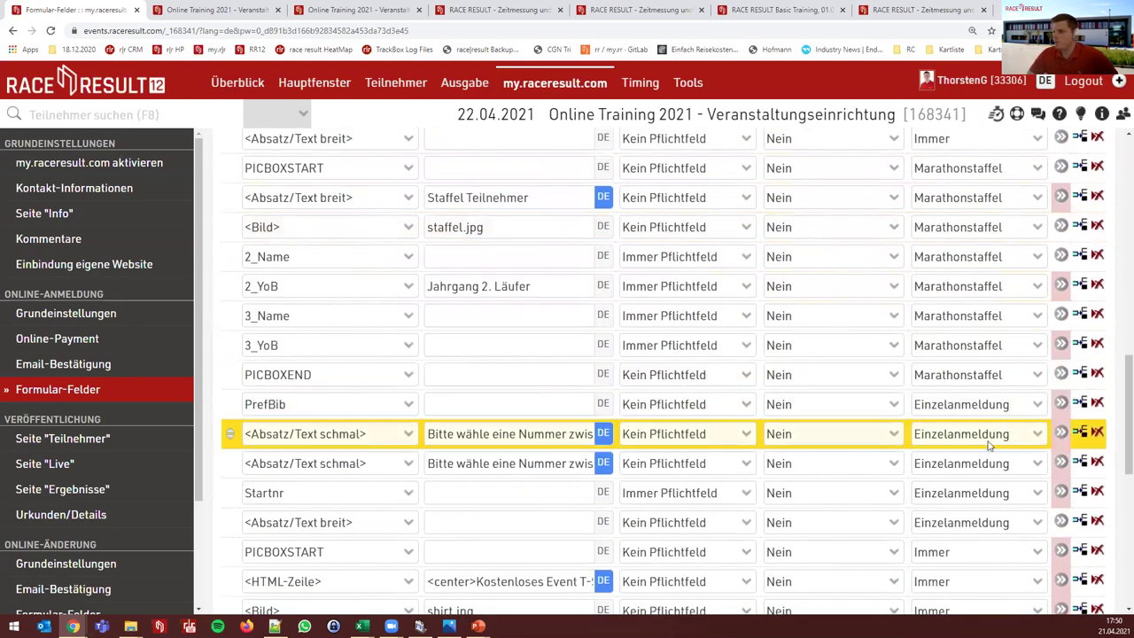
click(1059, 407)
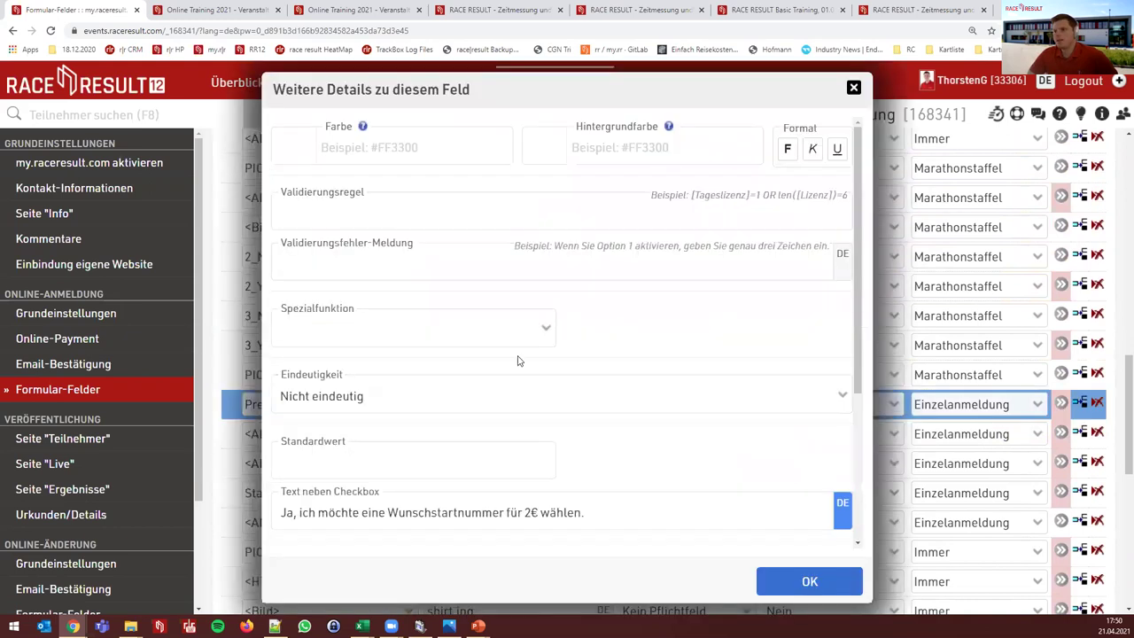
scroll(623, 342, down, 2)
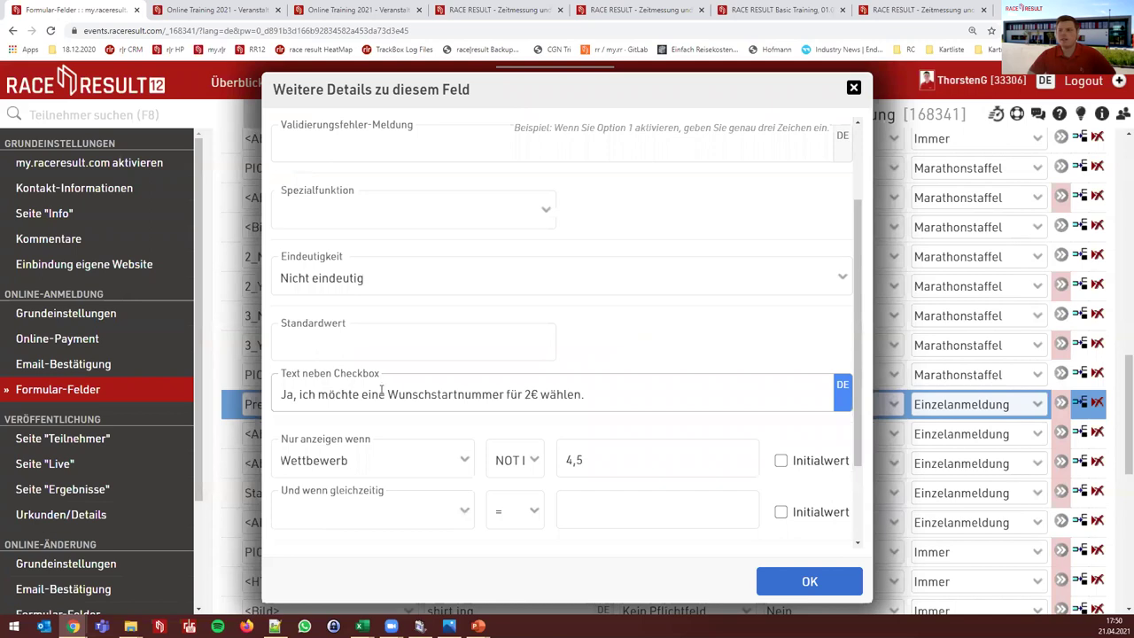
drag(632, 402, 268, 398)
click(516, 390)
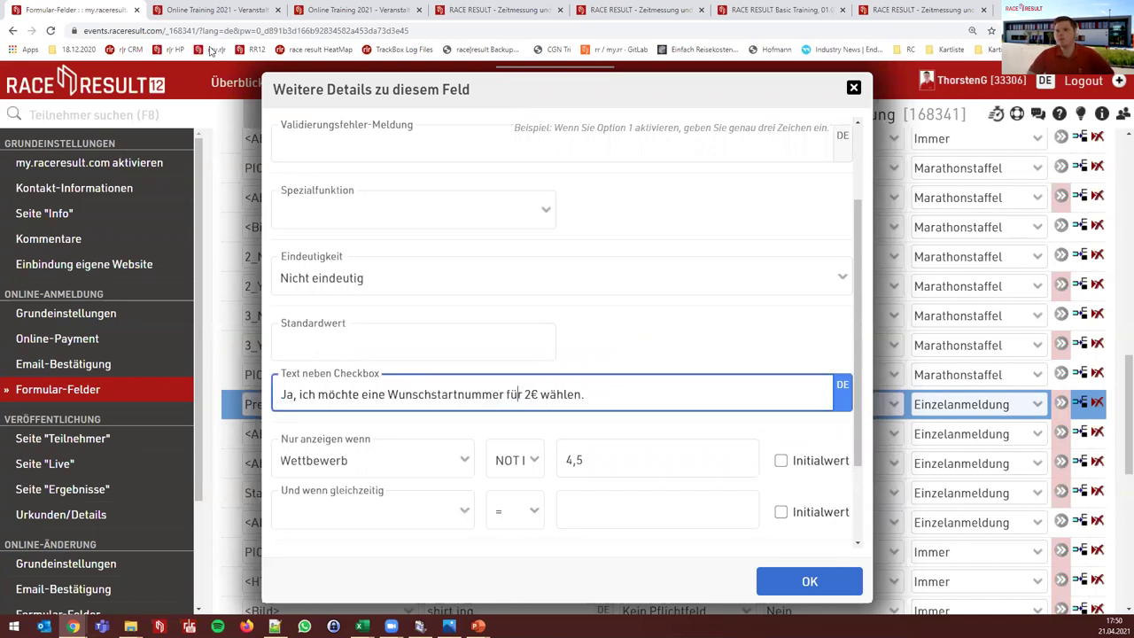
Switch to the public registration form and check the text beside the Wunschstartnummer checkbox
click(202, 16)
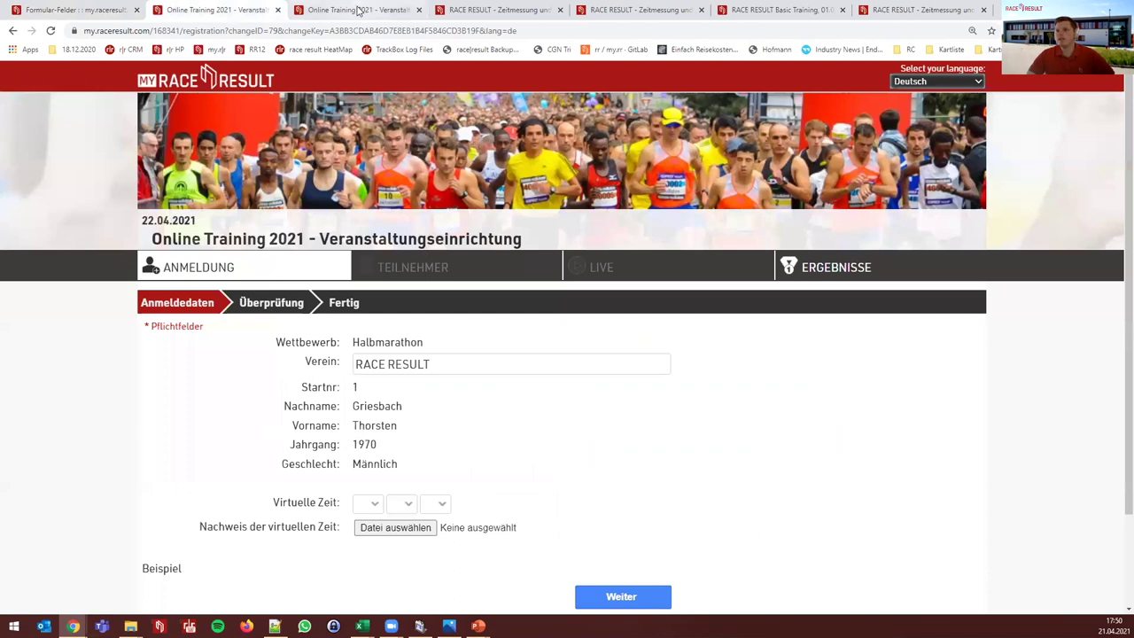
click(359, 10)
scroll(749, 343, down, 6)
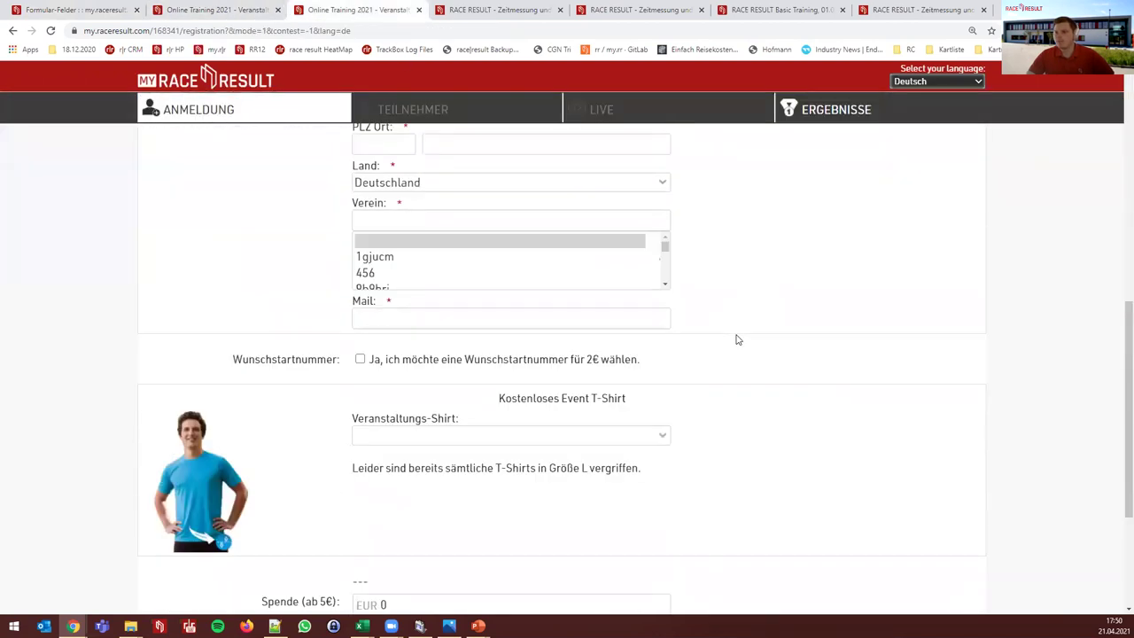
Highlight the text beside the Wunschstartnummer checkbox, return to the Formular-Felder settings and close the PrefBib details
drag(647, 361, 383, 359)
click(411, 358)
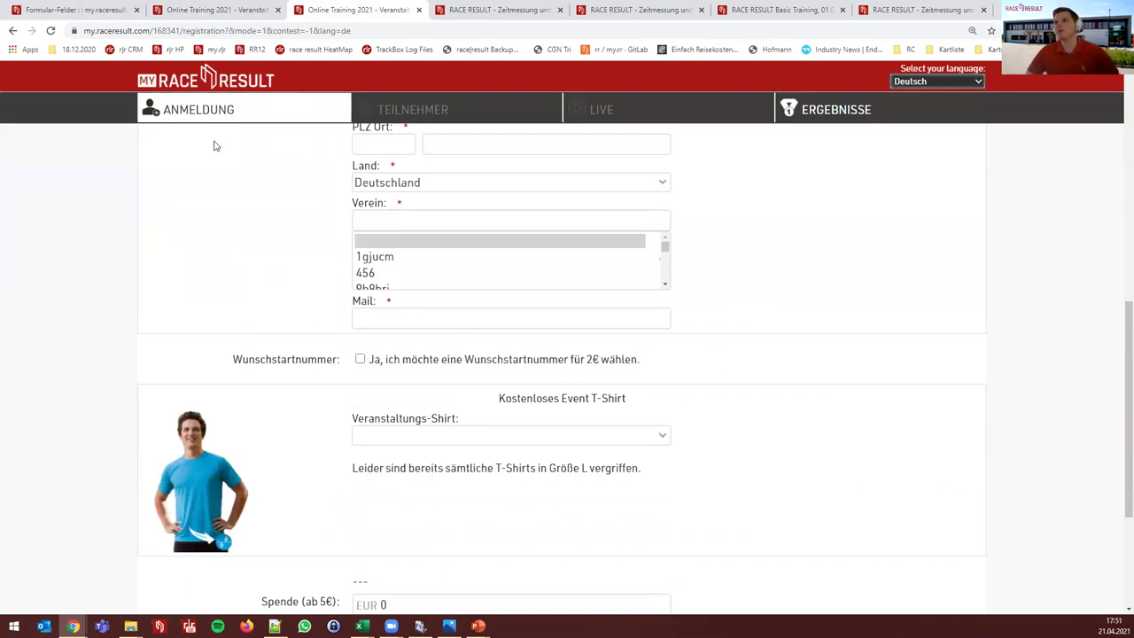
click(67, 10)
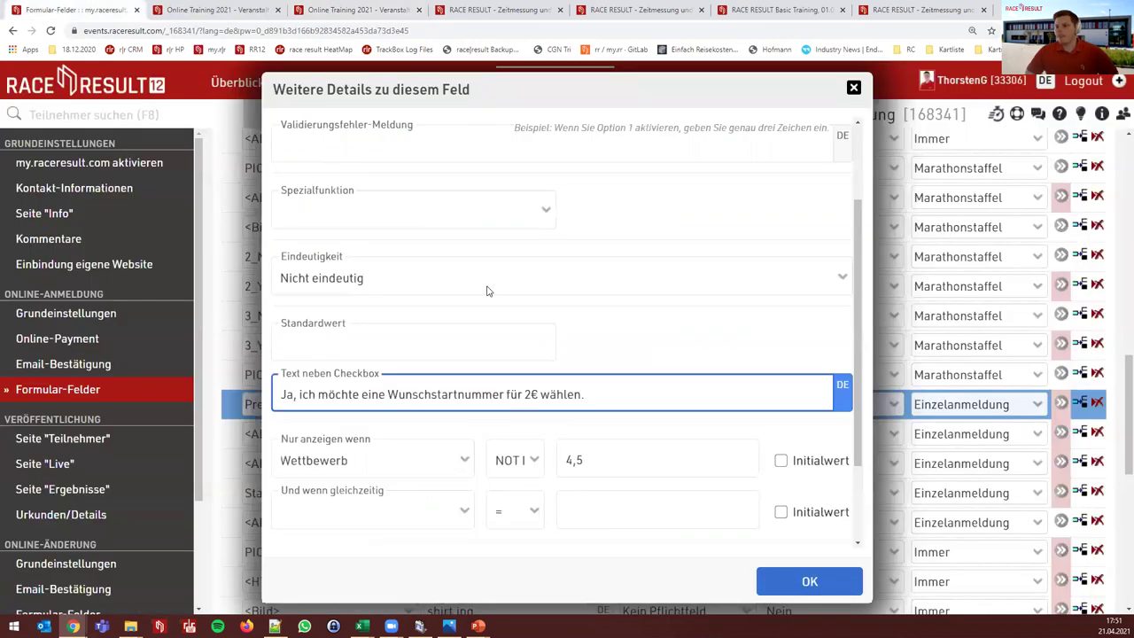
click(901, 344)
Add XL to the TShirt field's Abweichende Auswahlwerte so they read ;S;M;L;XL, and confirm its further details
scroll(427, 375, down, 2)
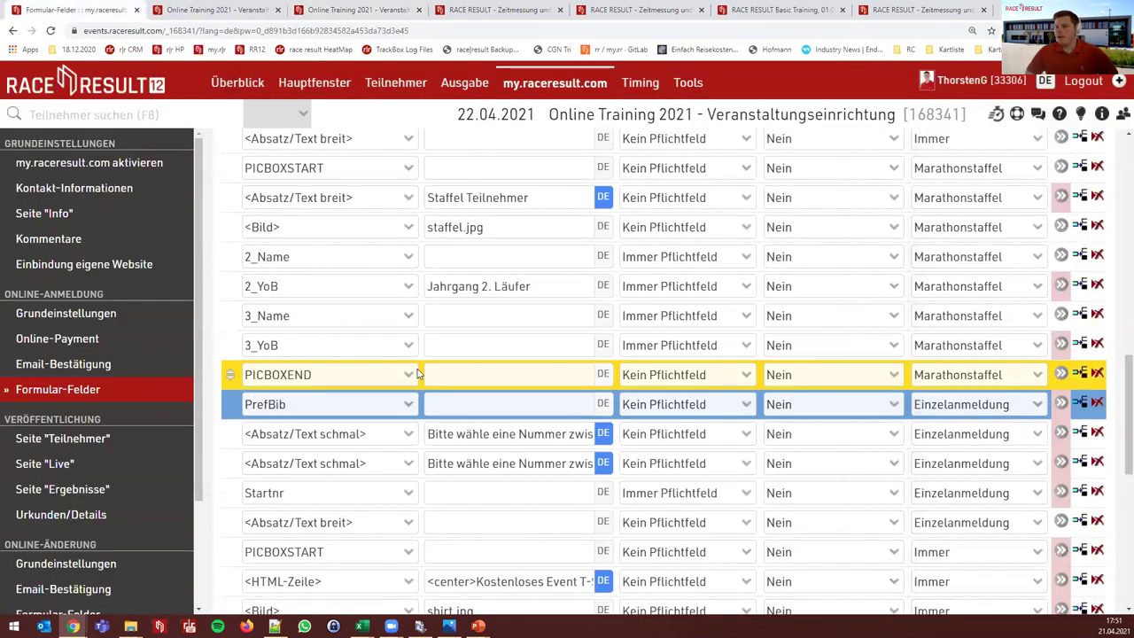
scroll(427, 375, down, 1)
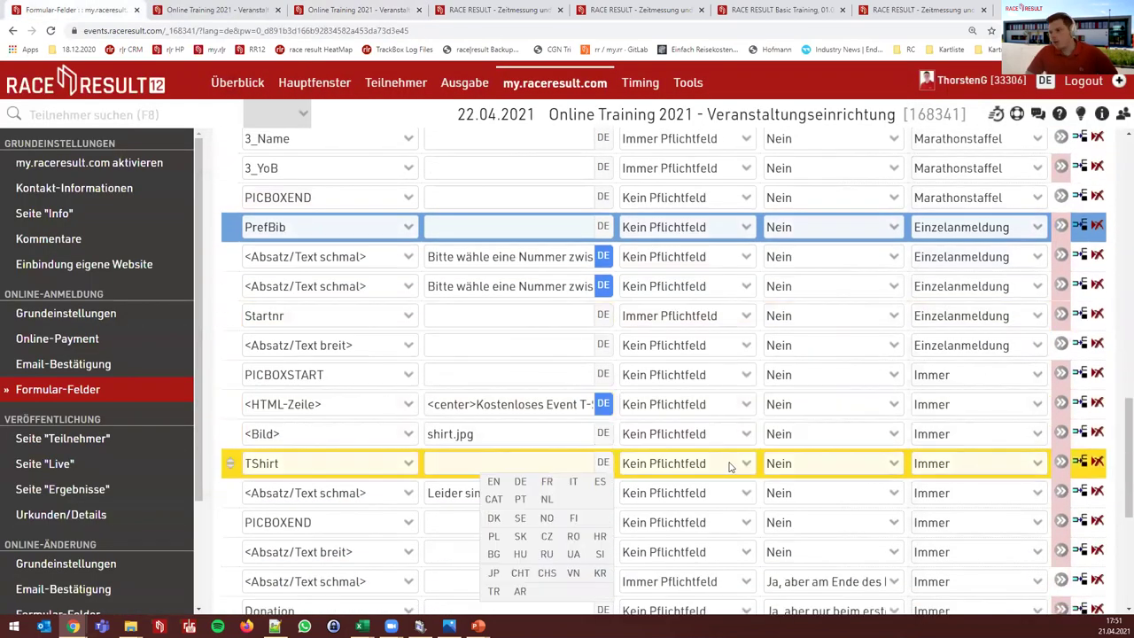
click(1056, 468)
scroll(615, 337, down, 2)
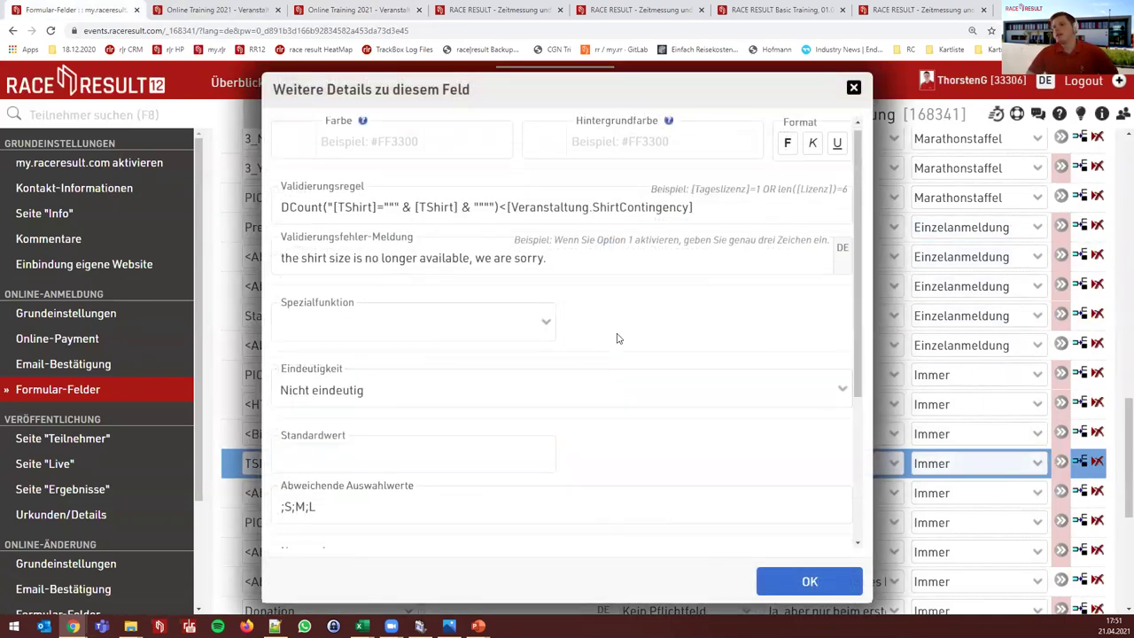
scroll(618, 339, down, 1)
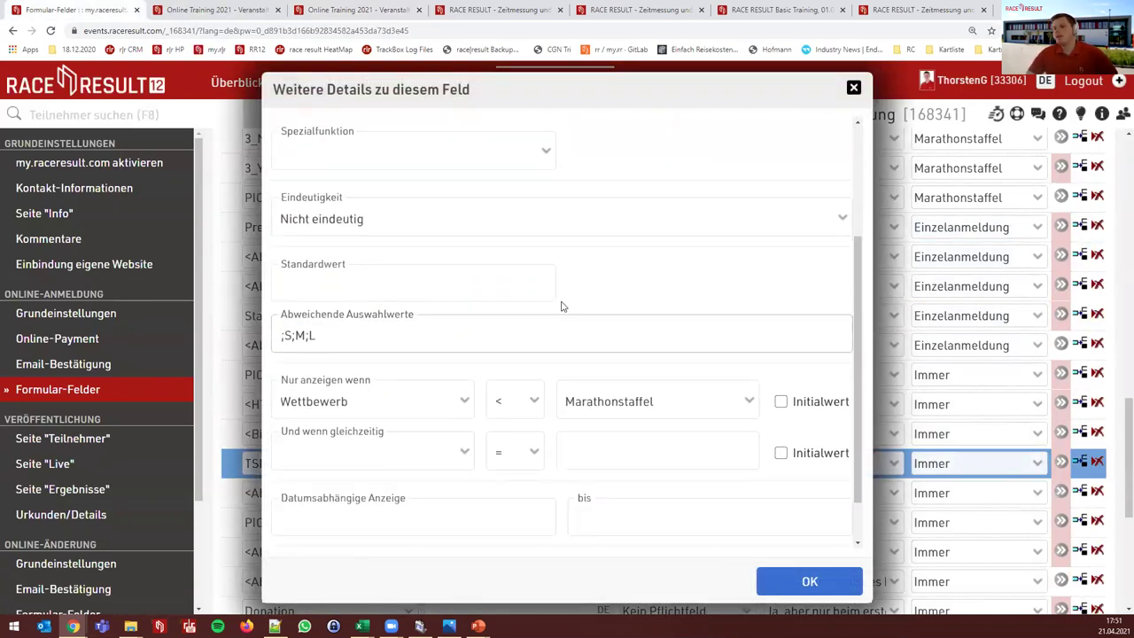
click(350, 338)
text(;XL)
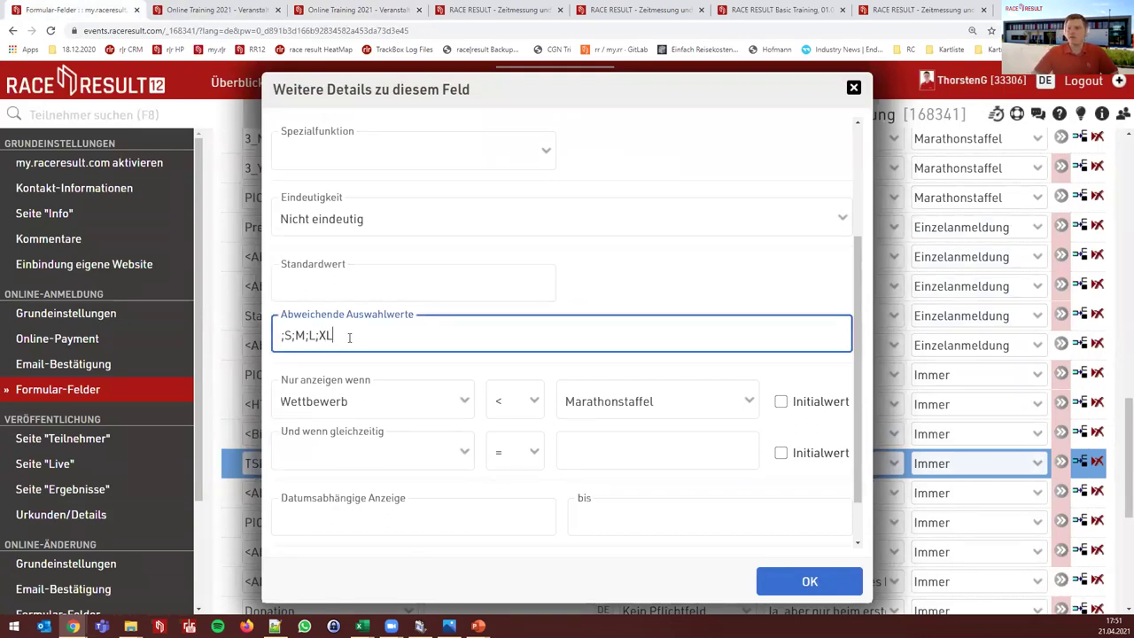
click(809, 582)
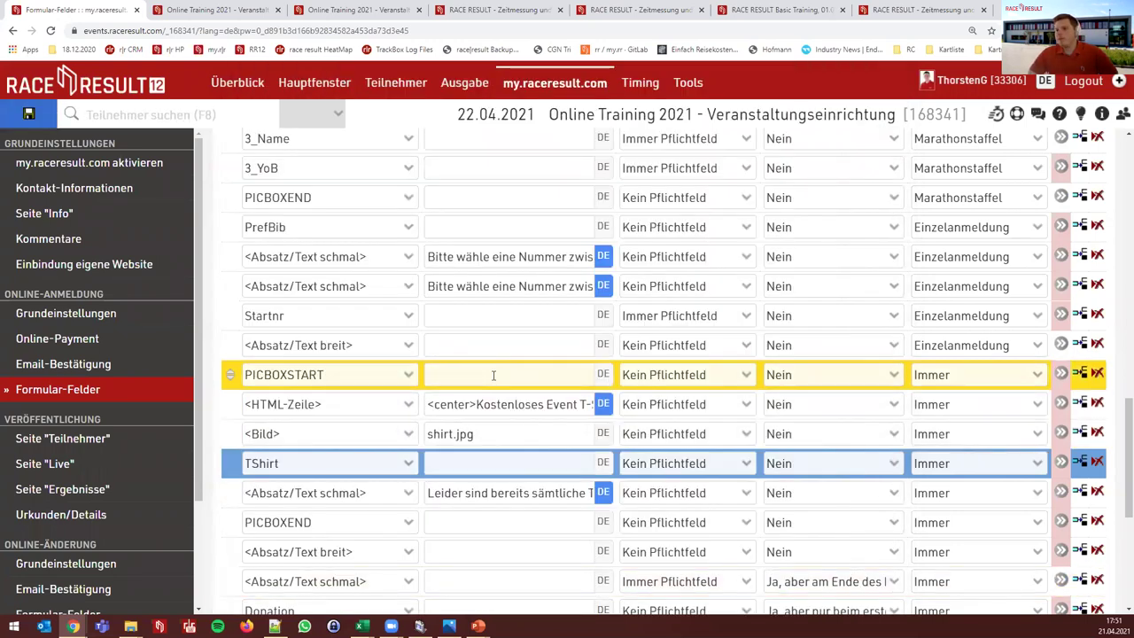
Examine the Gutschein field's further details, including its Validierungsregel and Validierungsfehler-Meldung, and close them
scroll(494, 374, down, 2)
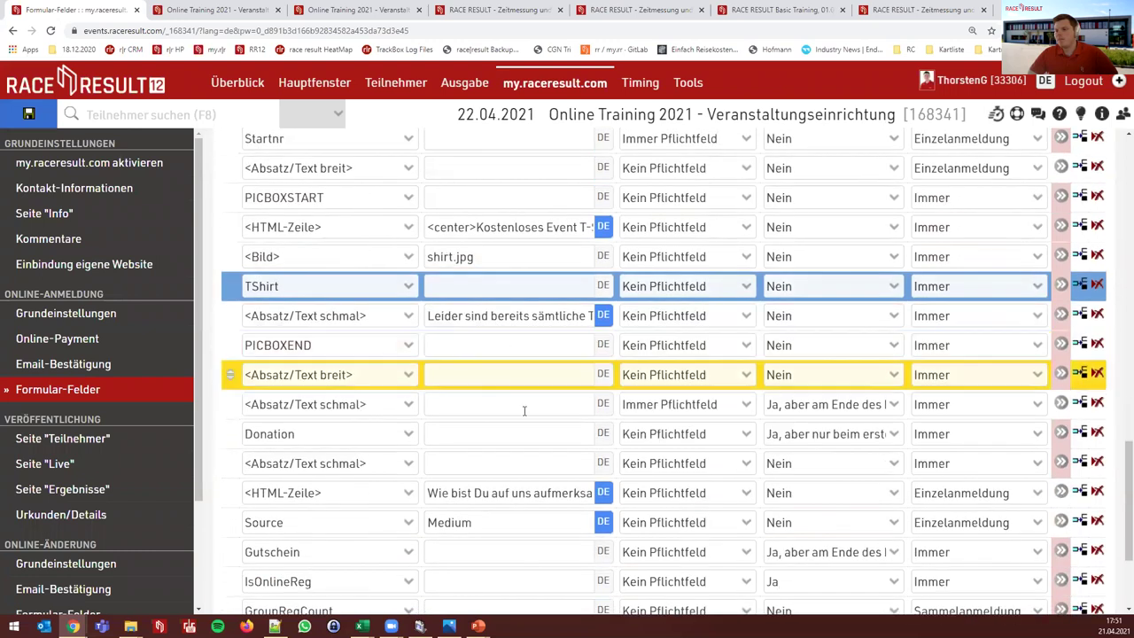
scroll(673, 536, down, 1)
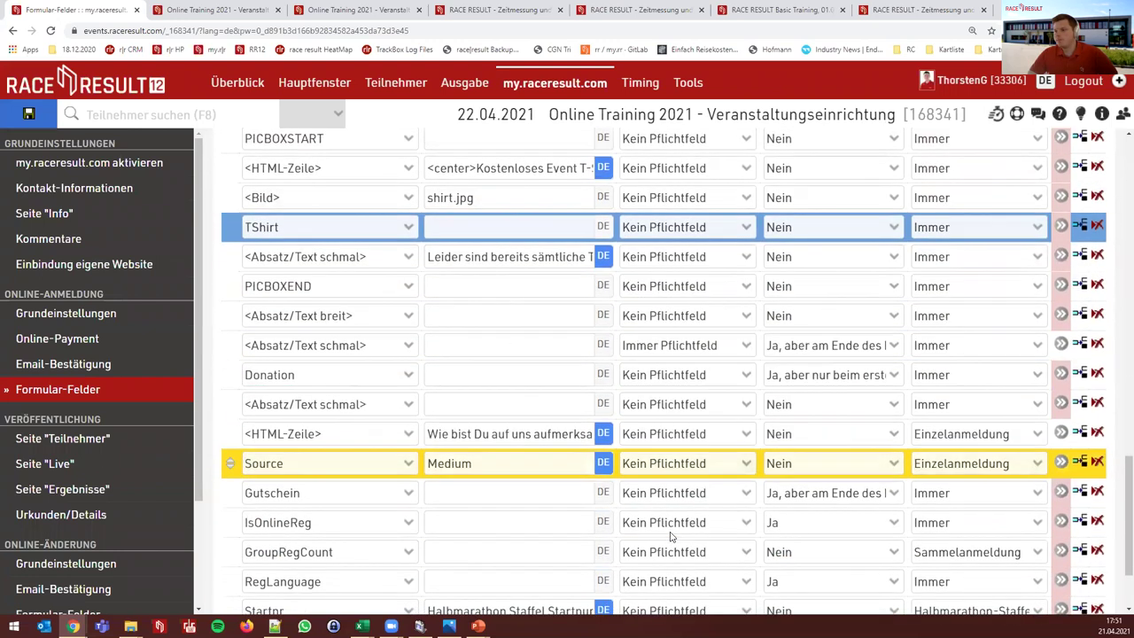
click(1069, 496)
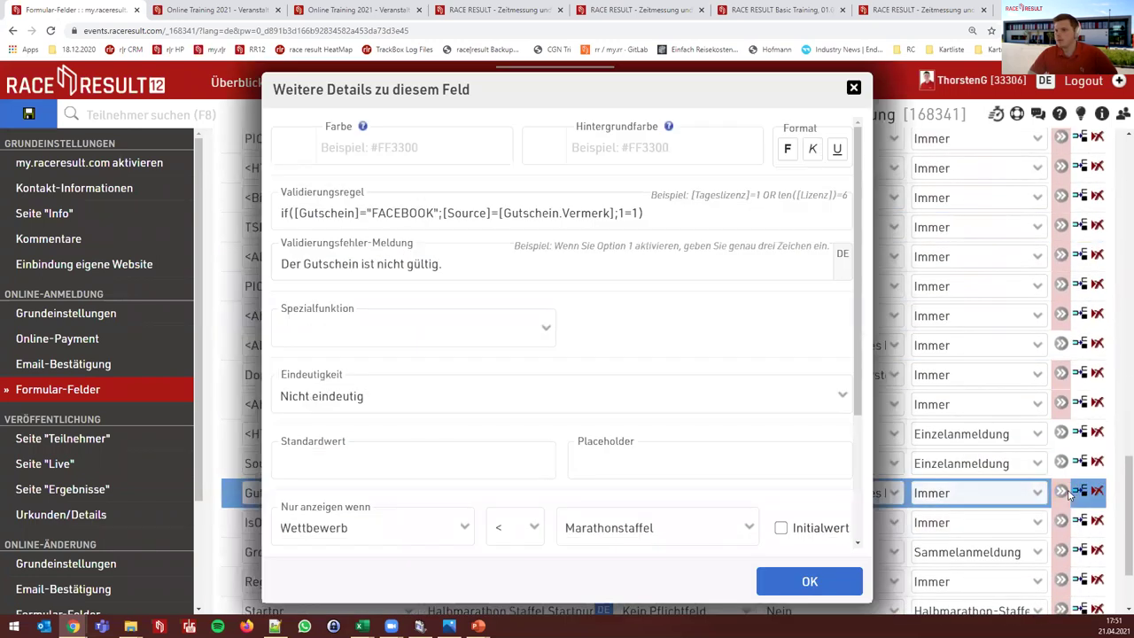
key(Escape)
scroll(608, 431, down, 2)
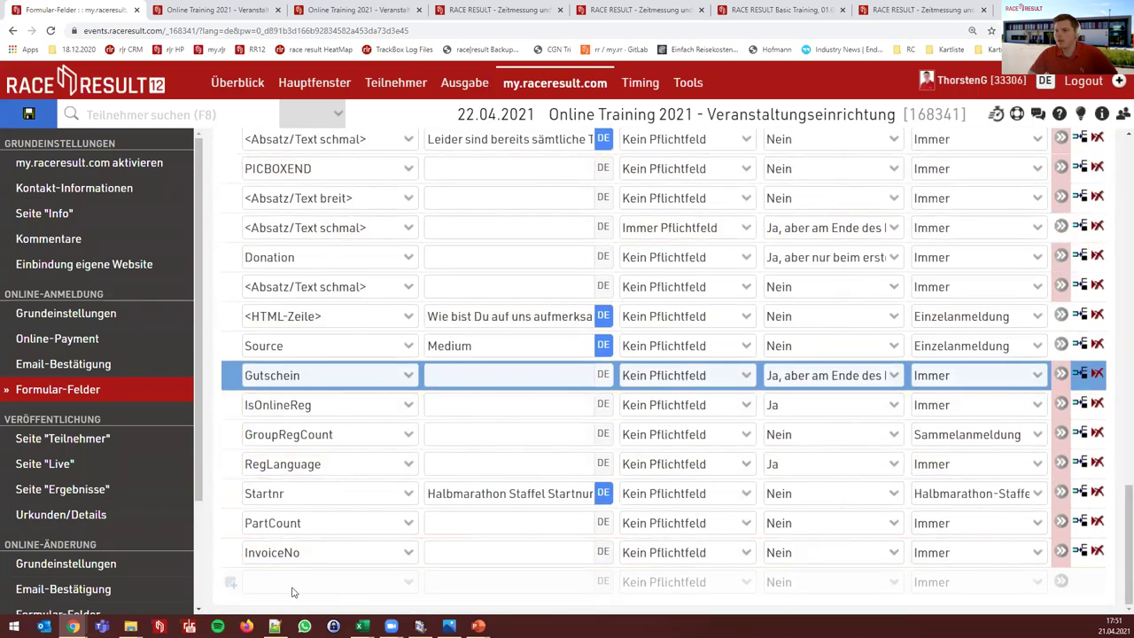
Create a Zusatzfeld of type Textfeld named Test in the Options group of the Teilnehmerdaten settings
click(315, 86)
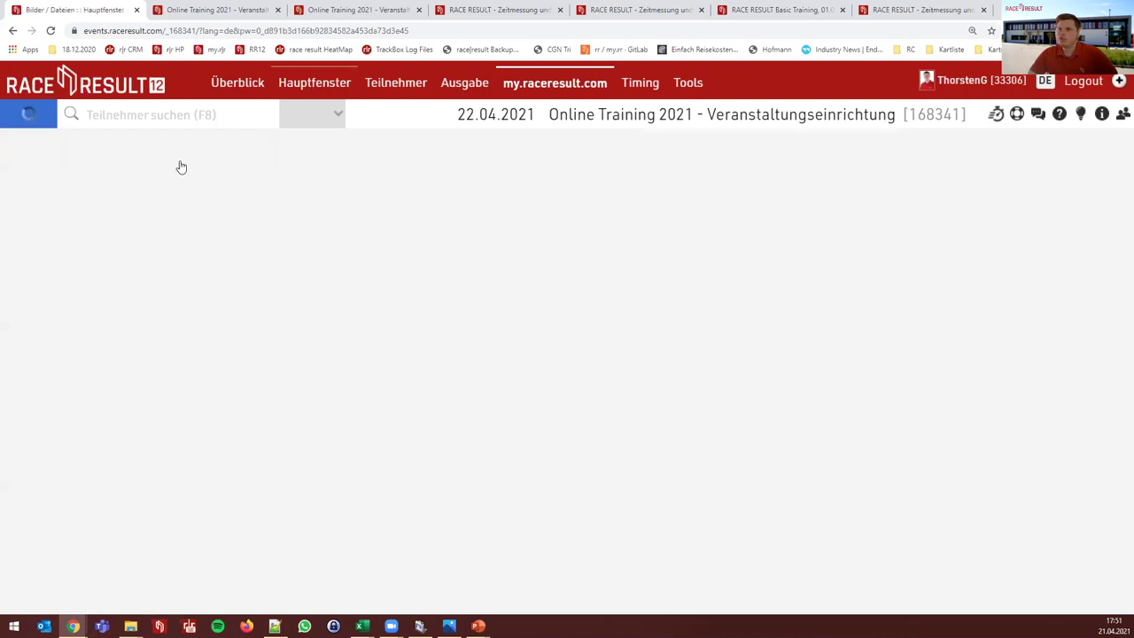
click(84, 213)
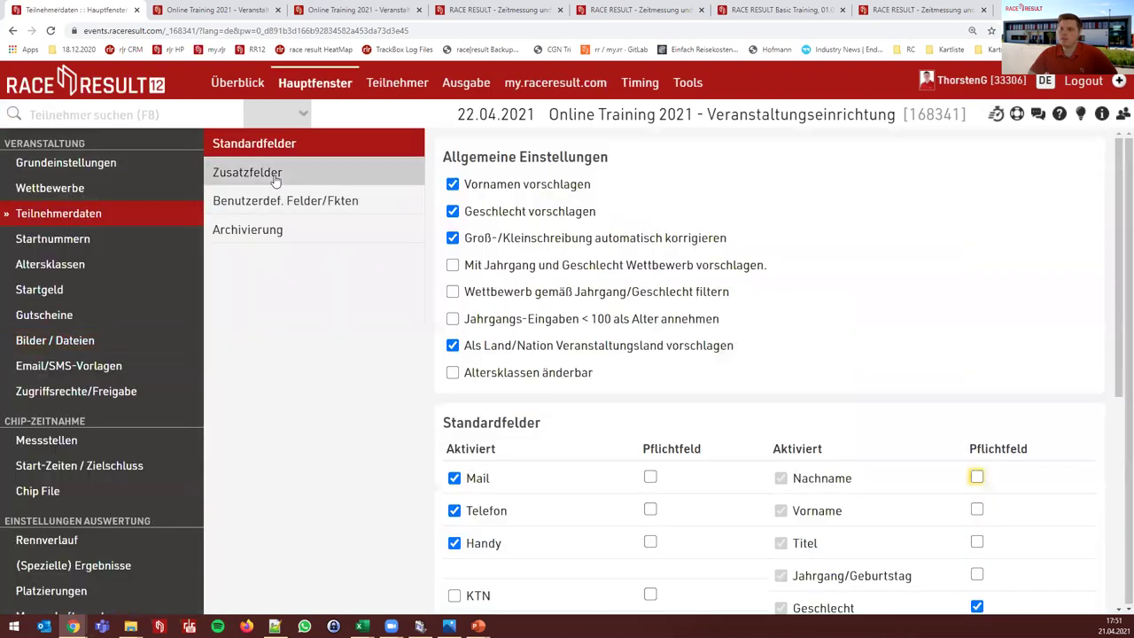
click(276, 177)
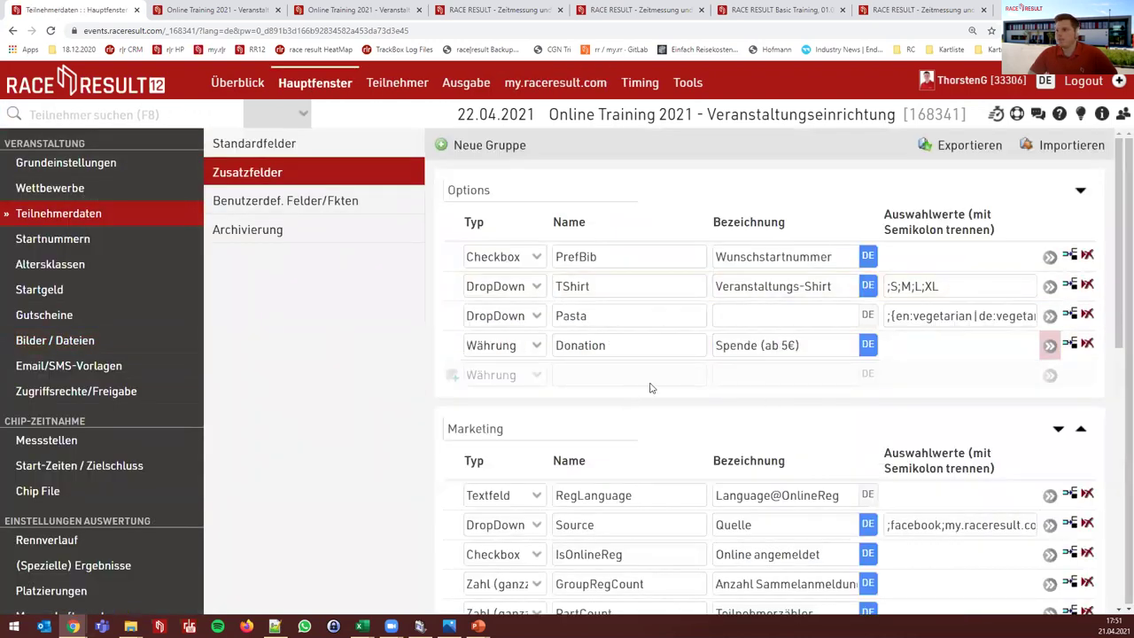
click(515, 381)
click(491, 396)
click(608, 375)
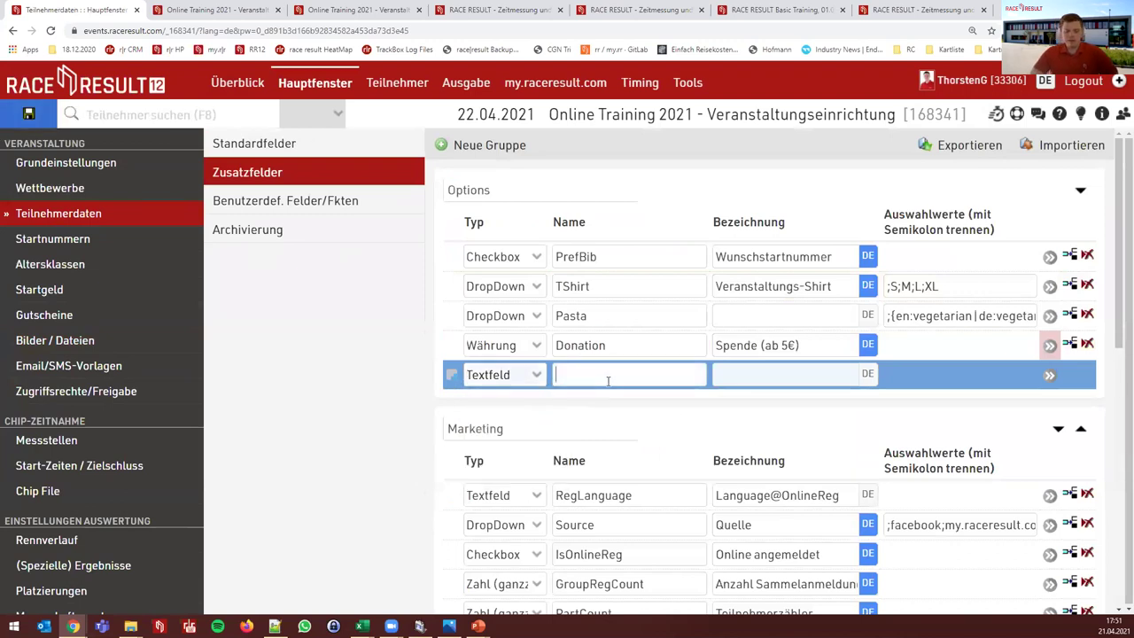
text(Test)
Return to the online registration's Formular-Felder and add the Test field as a new row at the end of the list
click(532, 83)
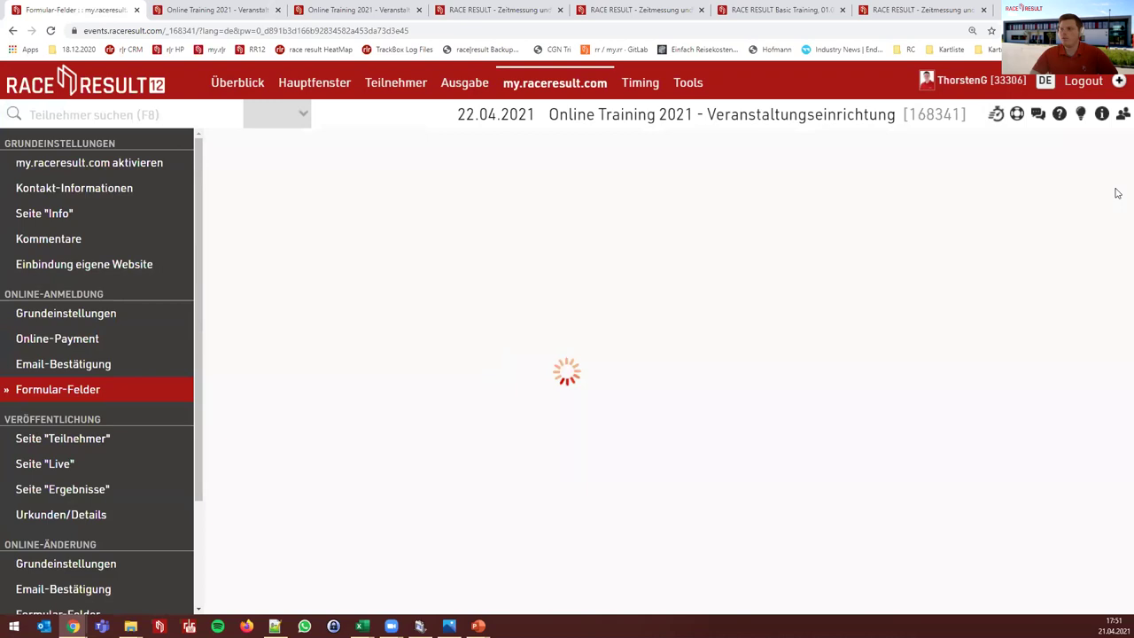
scroll(1116, 453, down, 5)
scroll(1117, 453, down, 10)
click(399, 582)
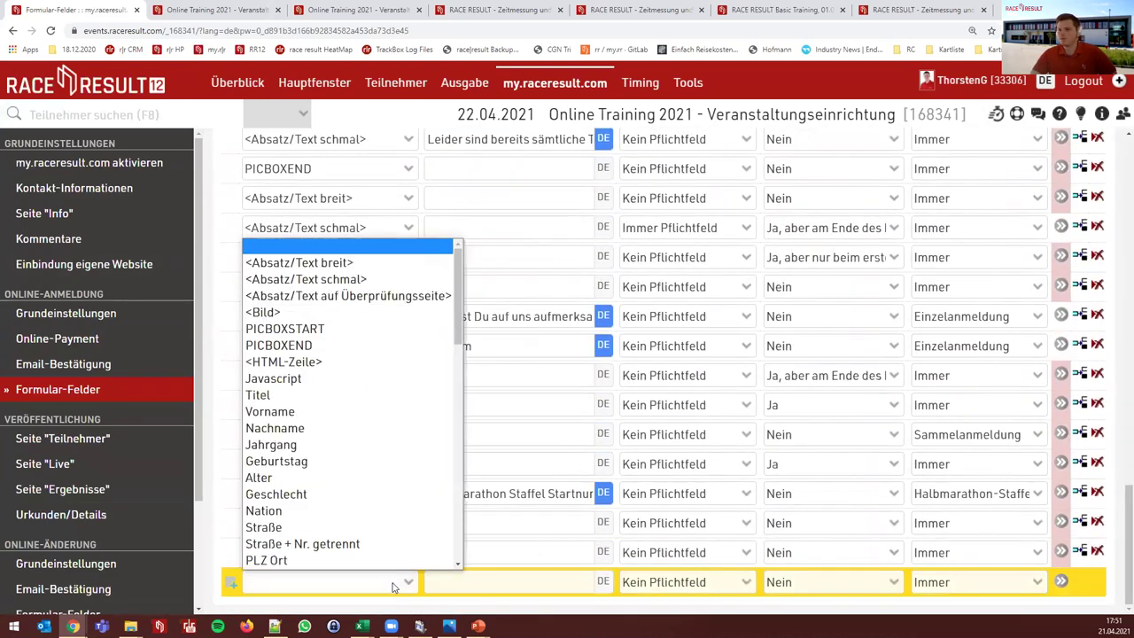
click(395, 586)
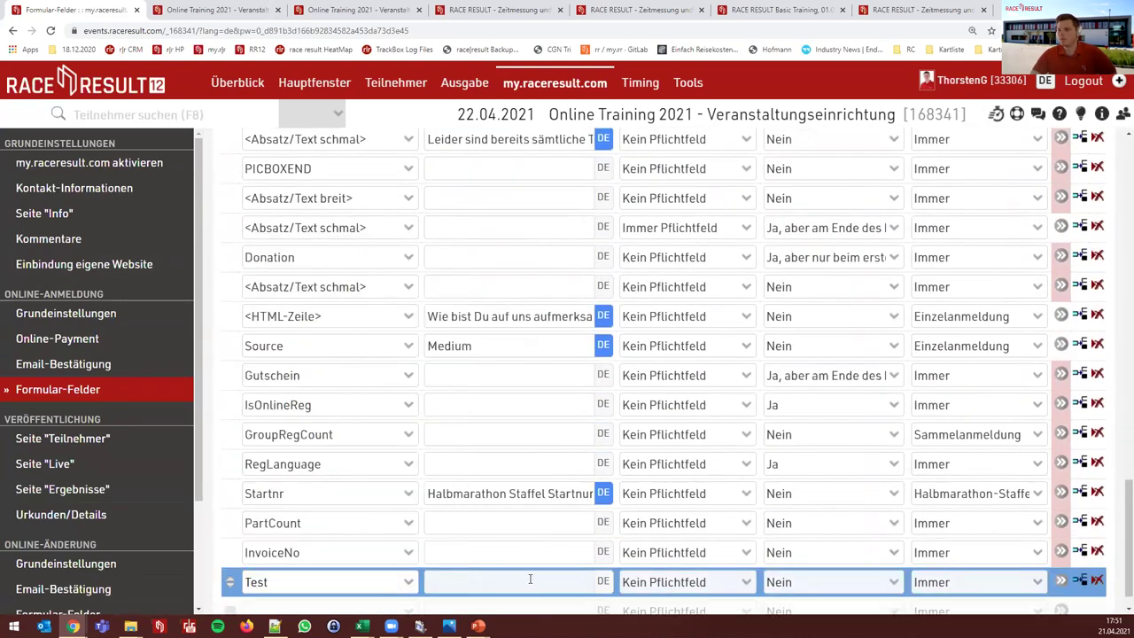
Set the Nur anzeigen wenn condition in the Test field's further details to Wettbewerb = Marathon
click(1060, 581)
scroll(638, 363, down, 1)
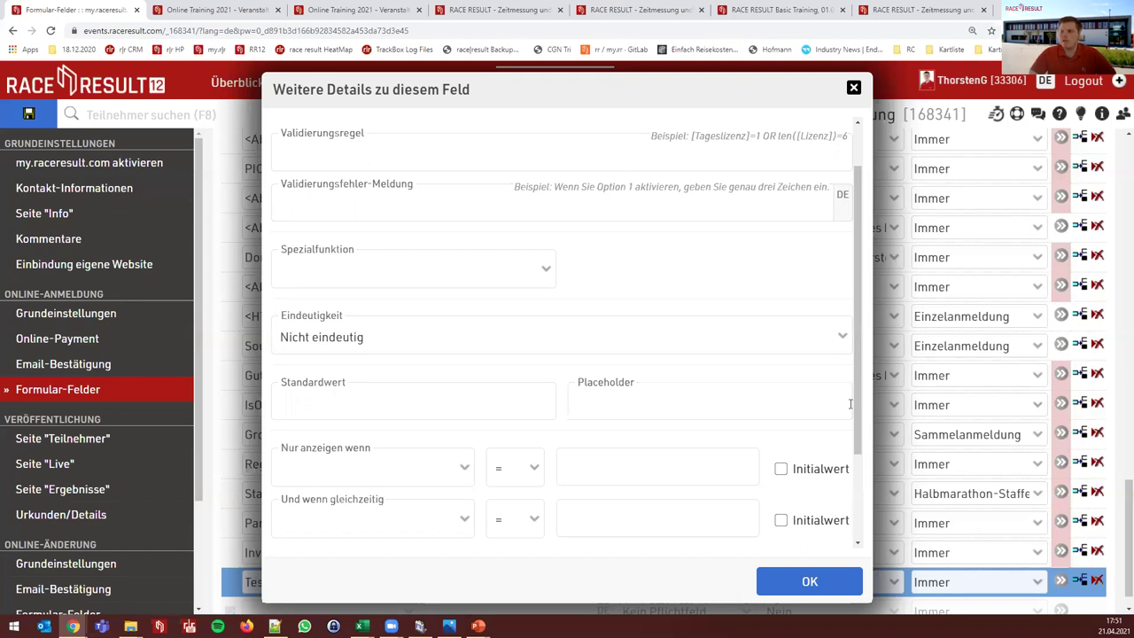
scroll(701, 393, down, 3)
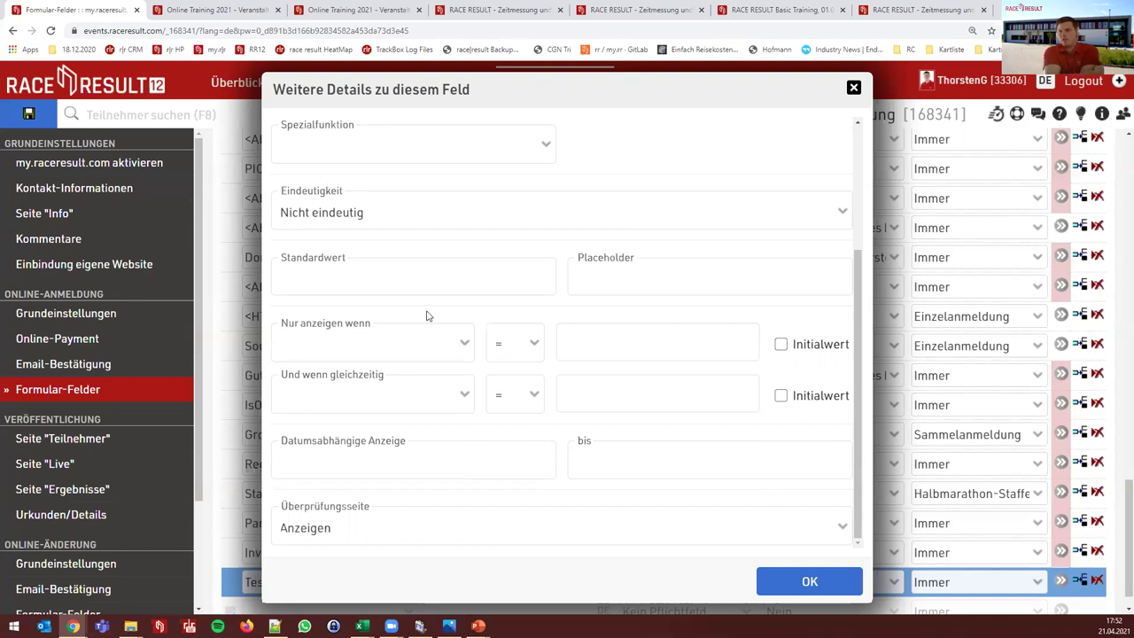
click(431, 353)
key(w)
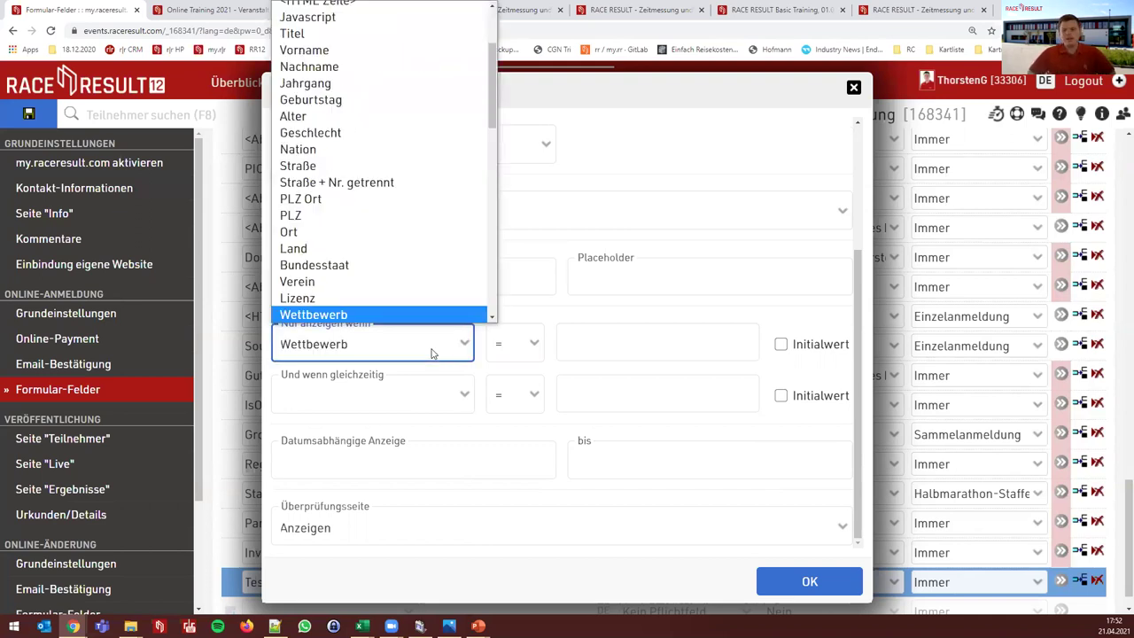
key(Return)
click(607, 359)
click(638, 386)
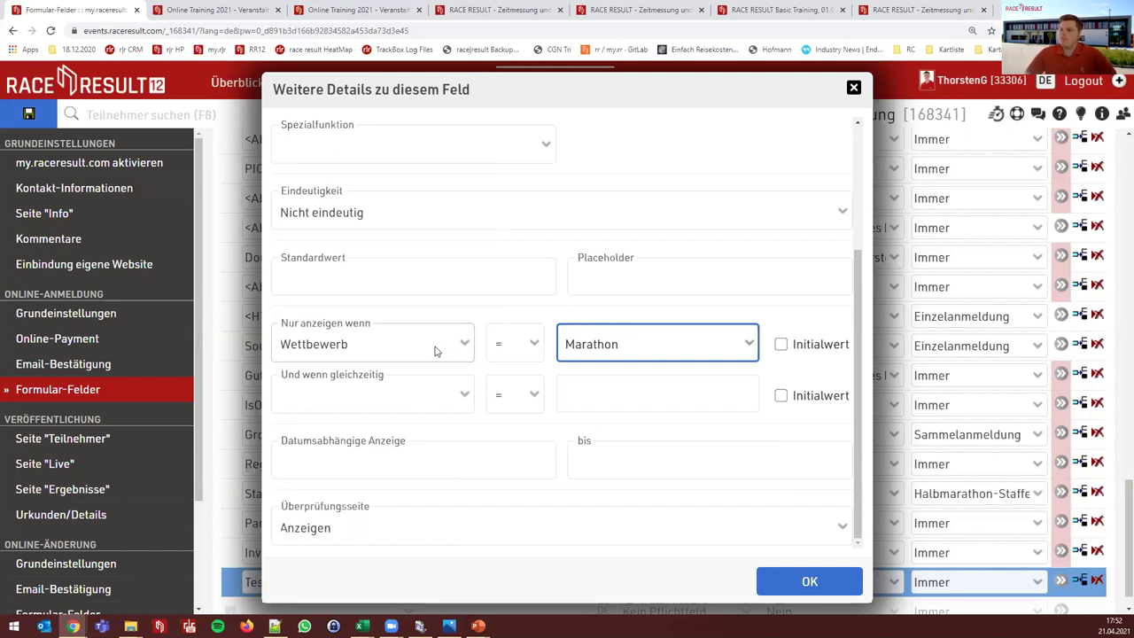
Examine the condition's comparison operators, the selectable condition fields and the Überprüfungsseite options, and close the Test field's details without applying them
click(512, 348)
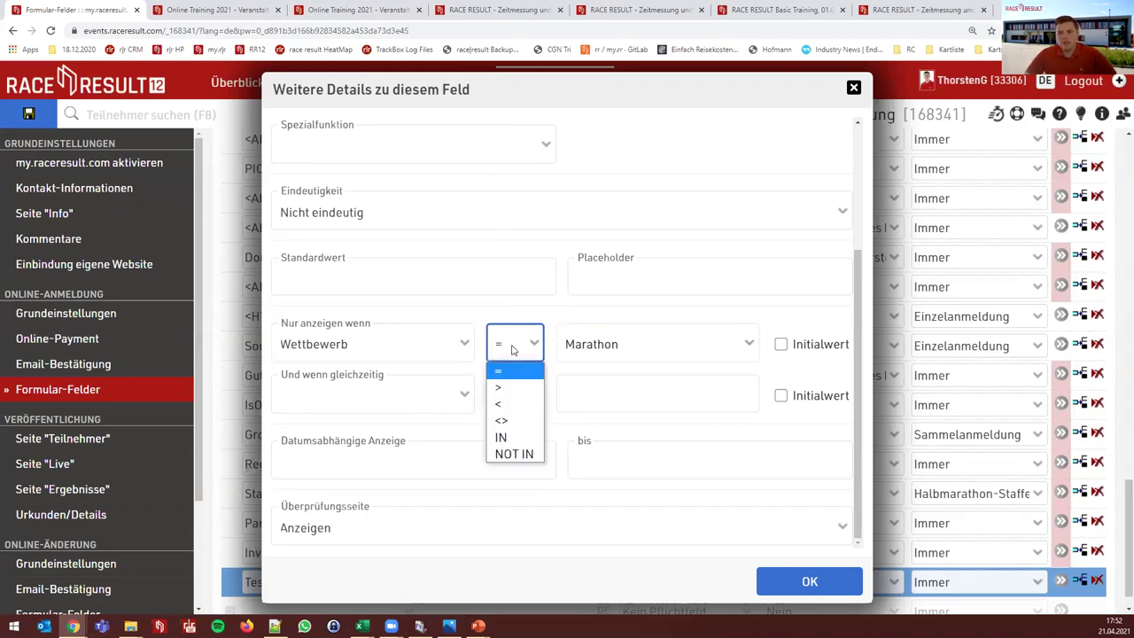
click(432, 347)
click(434, 345)
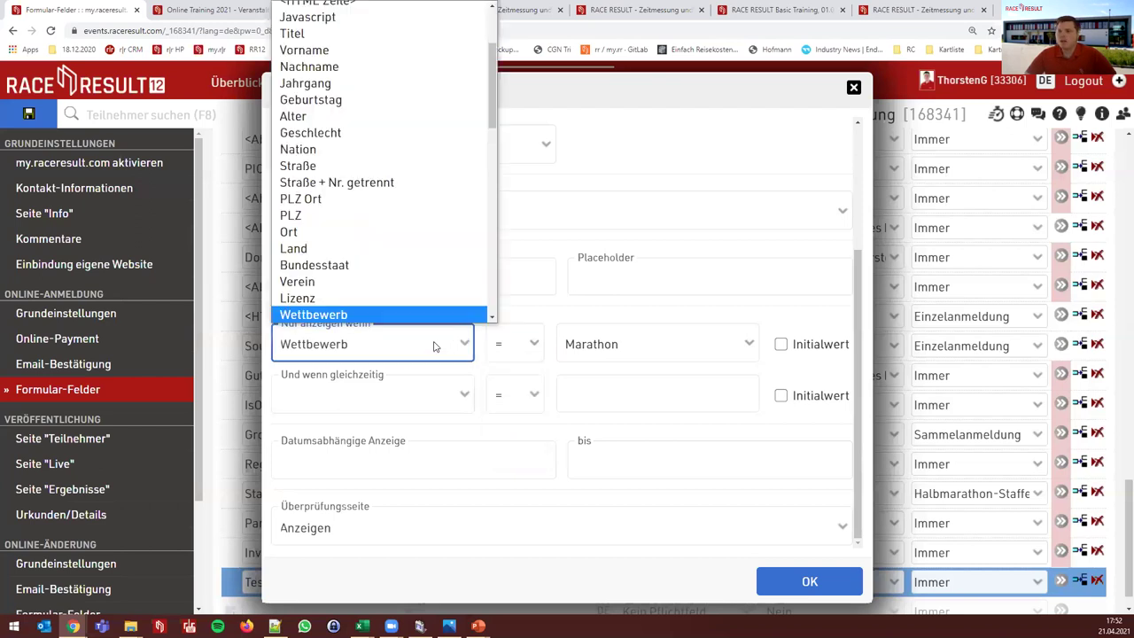
scroll(419, 259, up, 3)
scroll(419, 261, down, 8)
scroll(417, 261, up, 7)
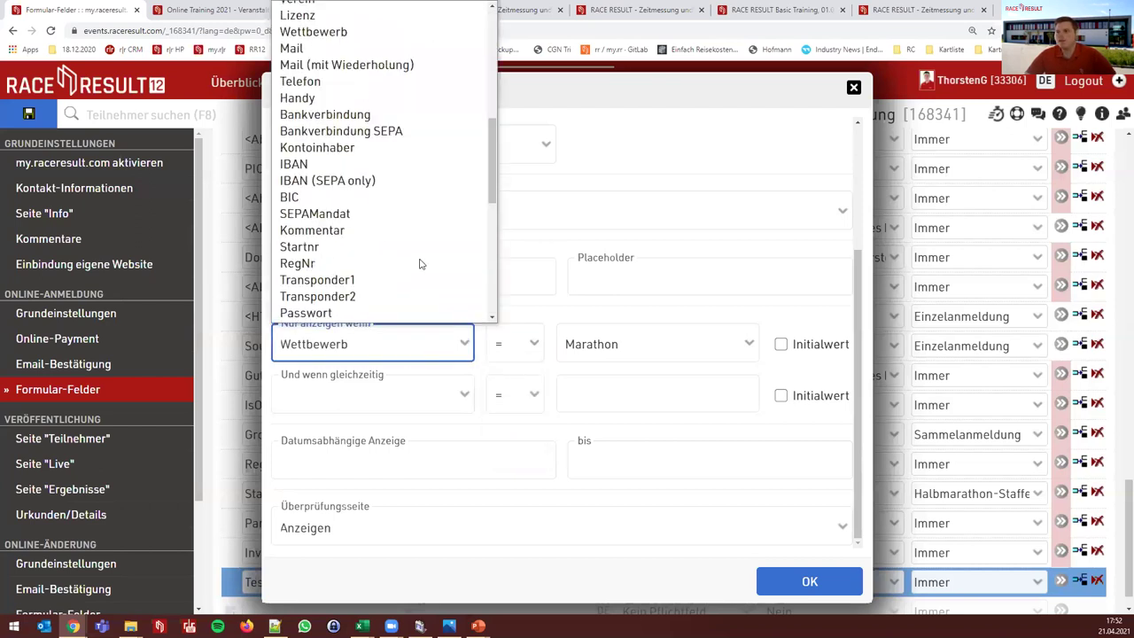
click(622, 104)
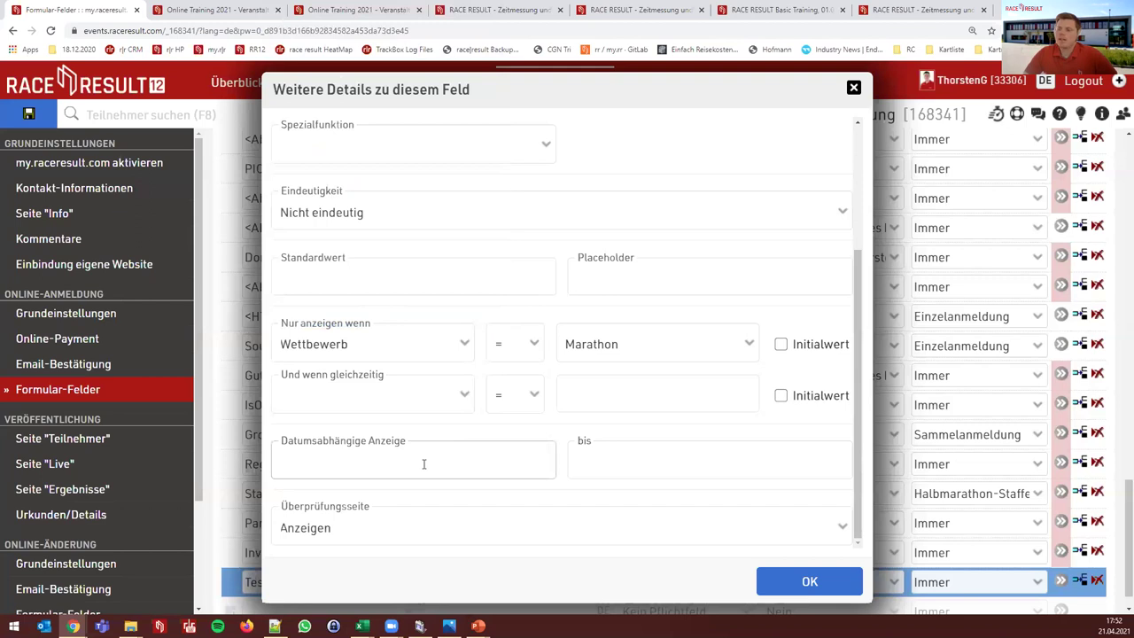
click(413, 530)
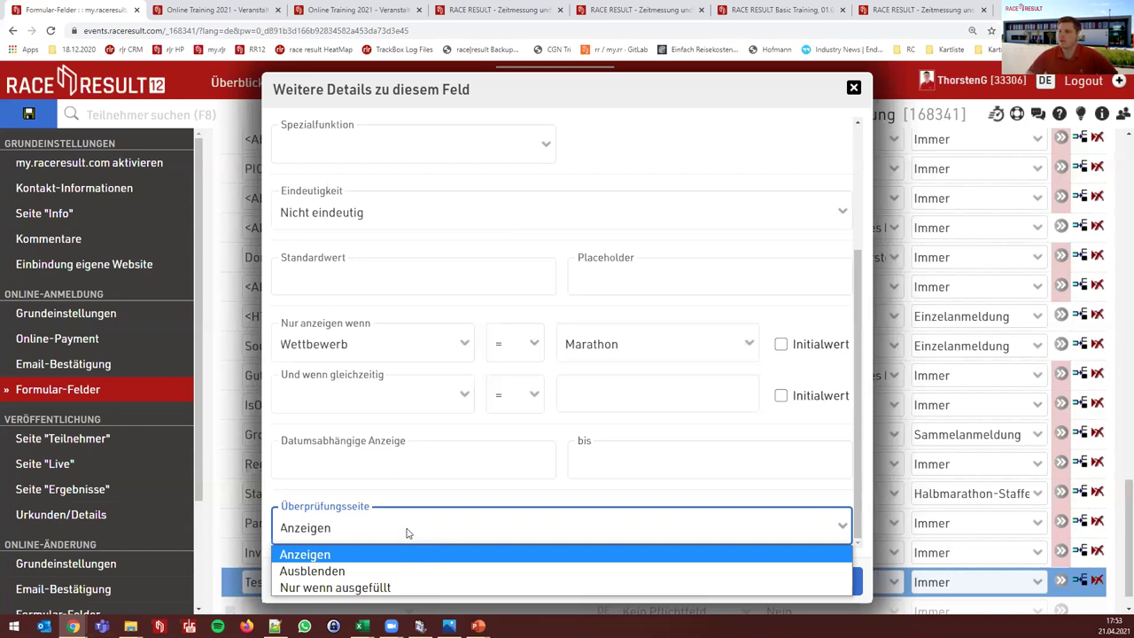
click(408, 532)
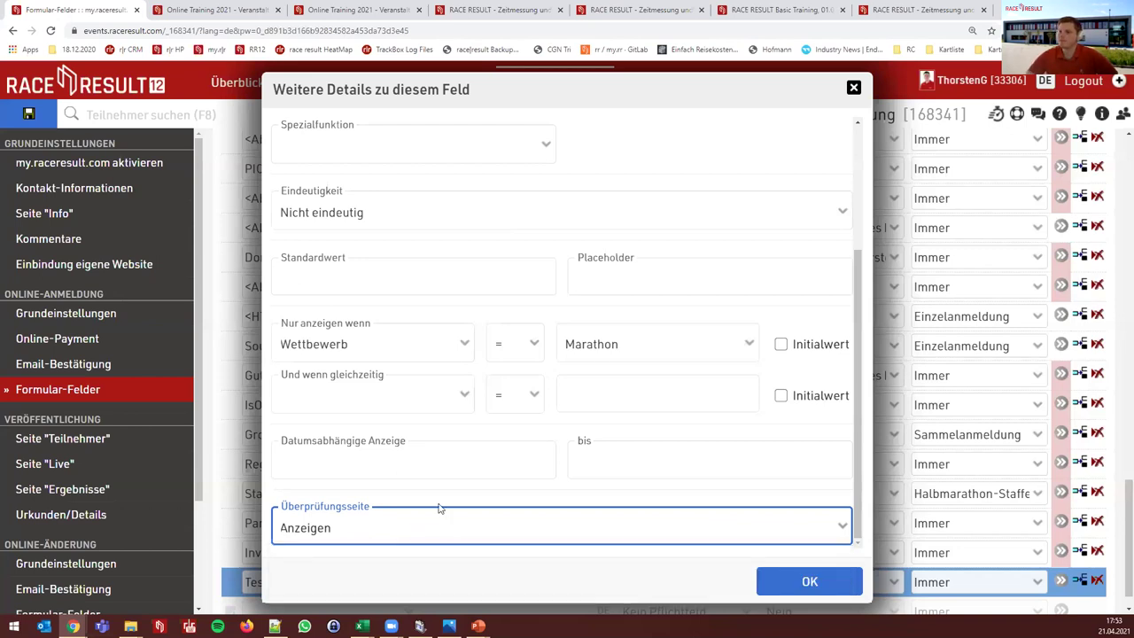
click(854, 90)
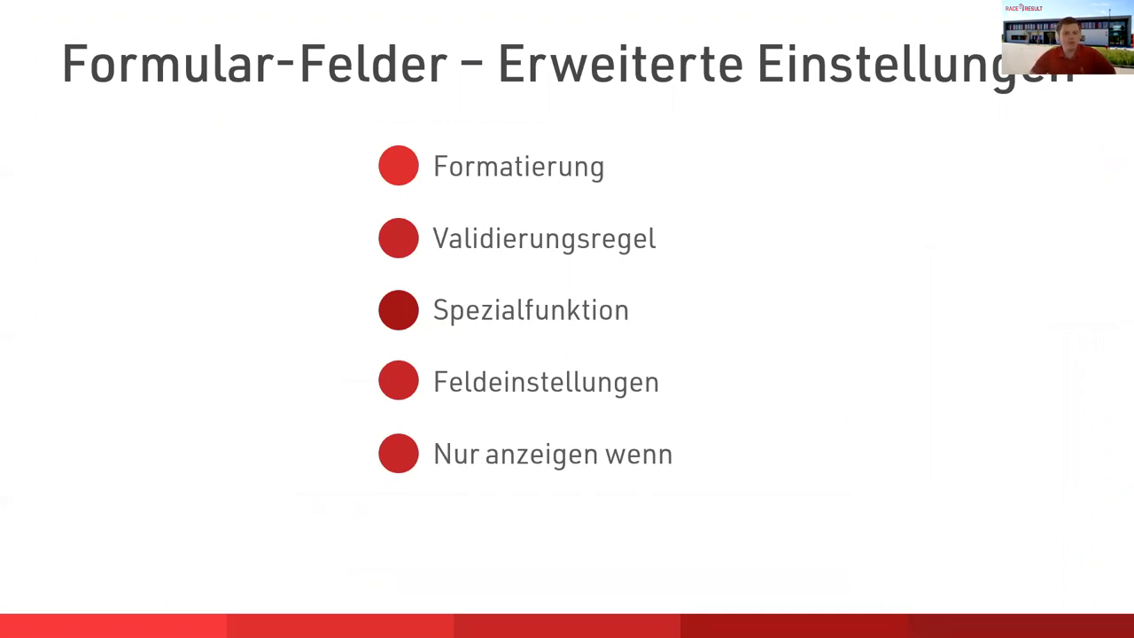
Return to the Formular-Felder and set the display of the <Absatz/Text schmal> row below TShirt to nie
key(alt+Tab)
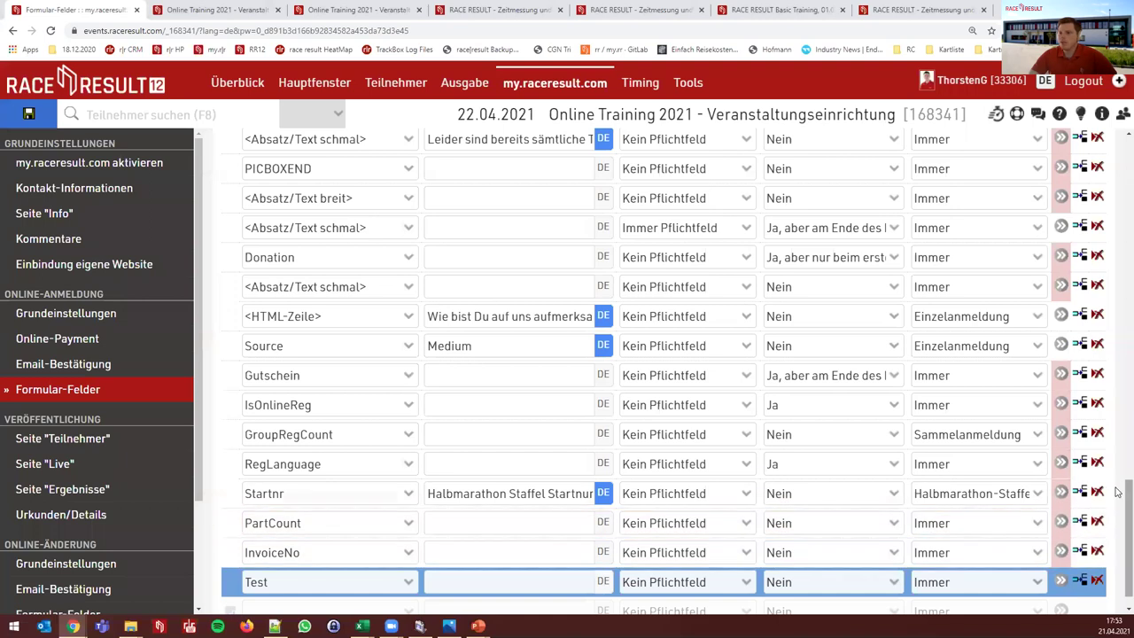
scroll(873, 434, up, 1)
scroll(872, 434, up, 3)
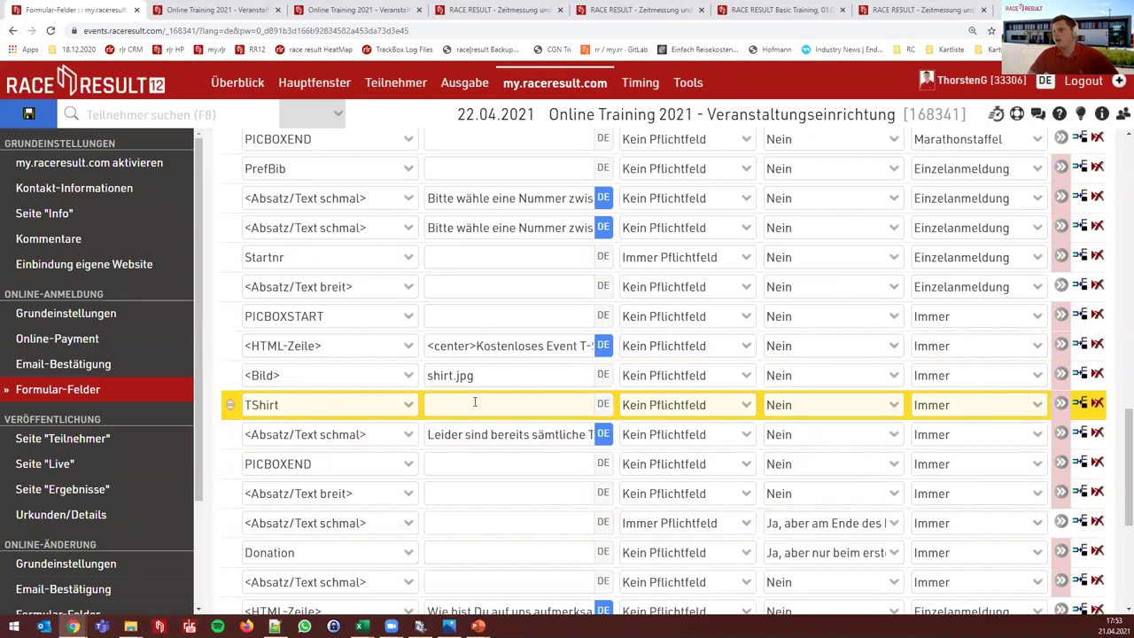
click(922, 434)
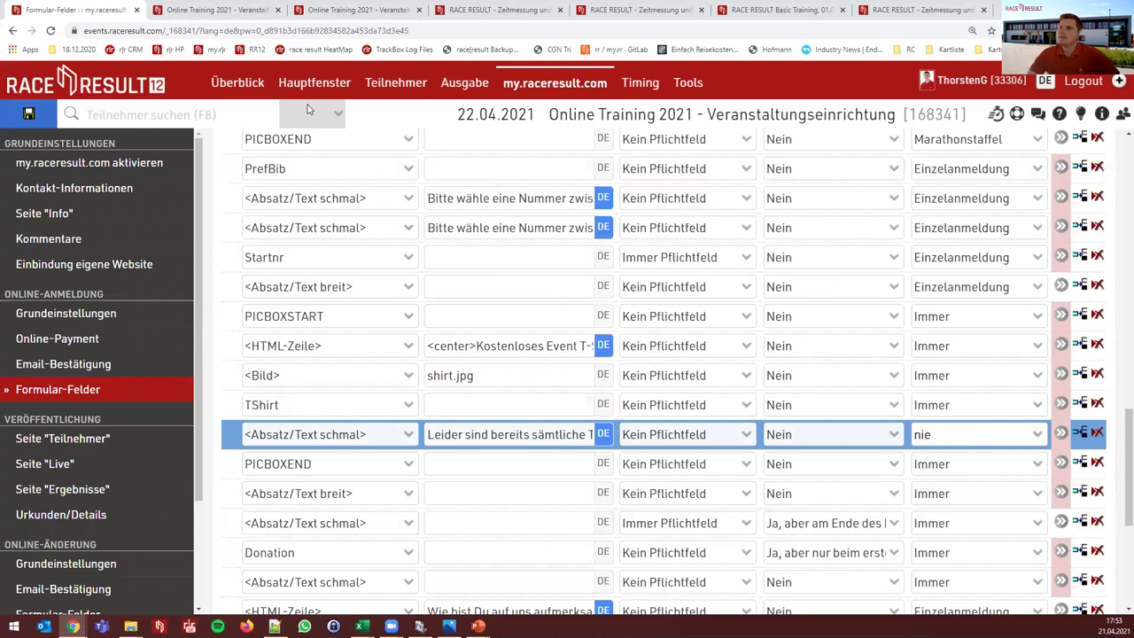
Reload the public registration form and check the text below the Veranstaltungs-Shirt selection
click(337, 11)
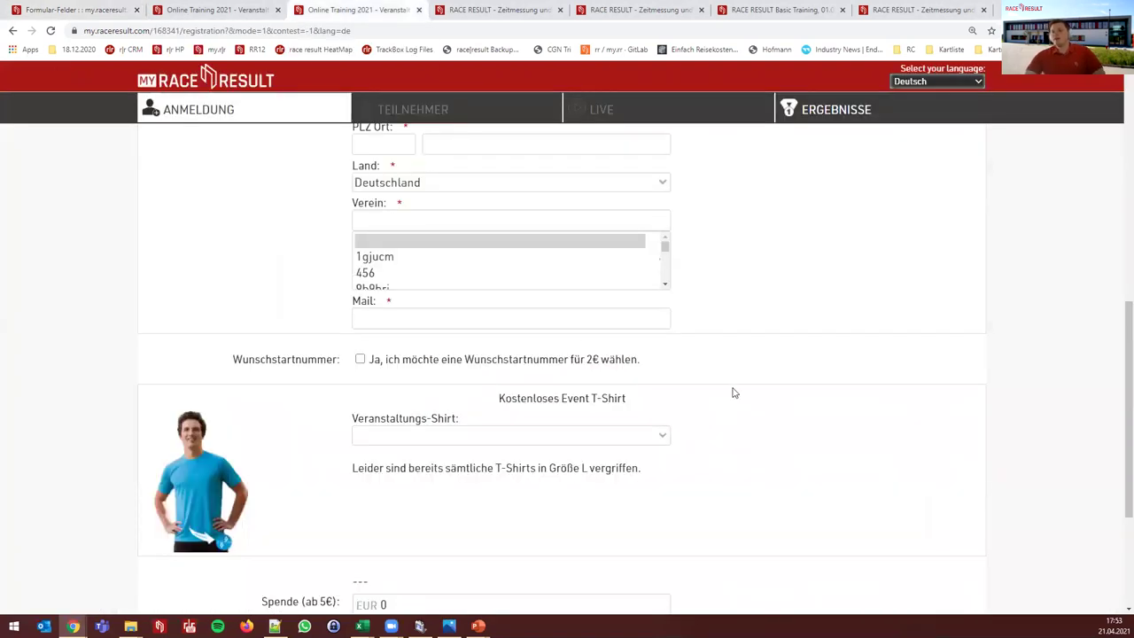
key(F5)
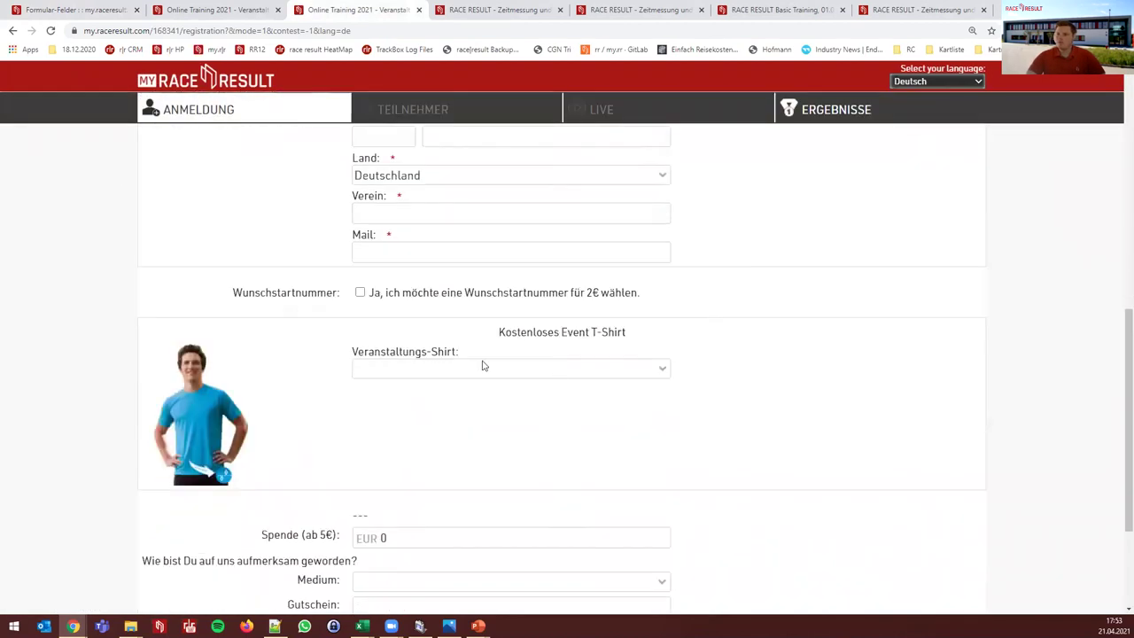
Check the sizes offered in the Veranstaltungs-Shirt selection of the public registration form, leaving the selection empty
click(433, 371)
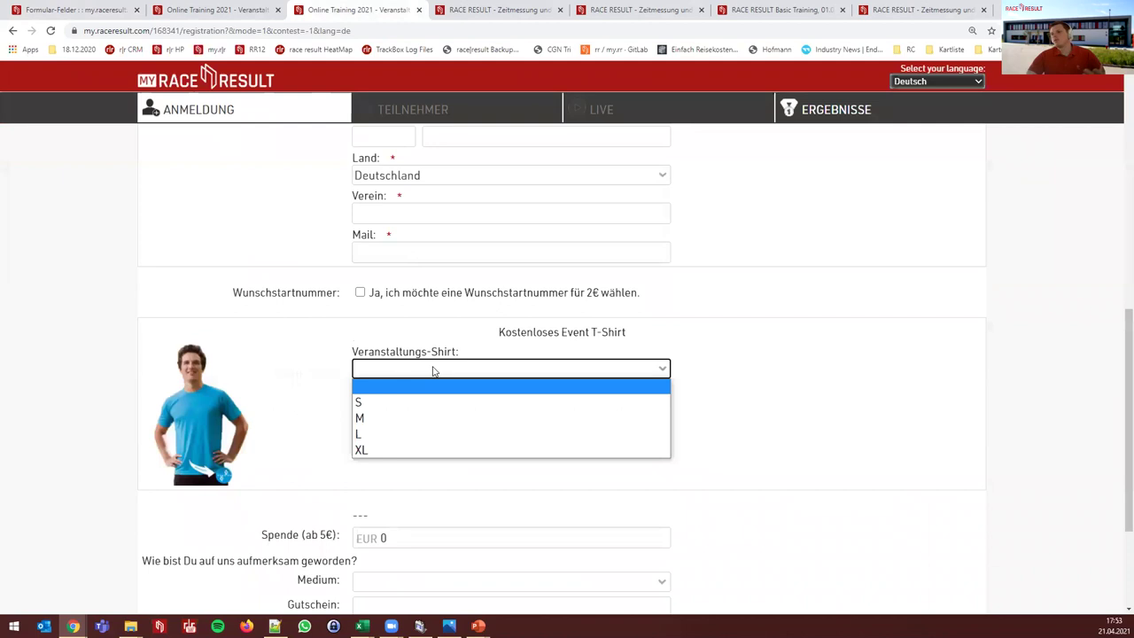
click(390, 349)
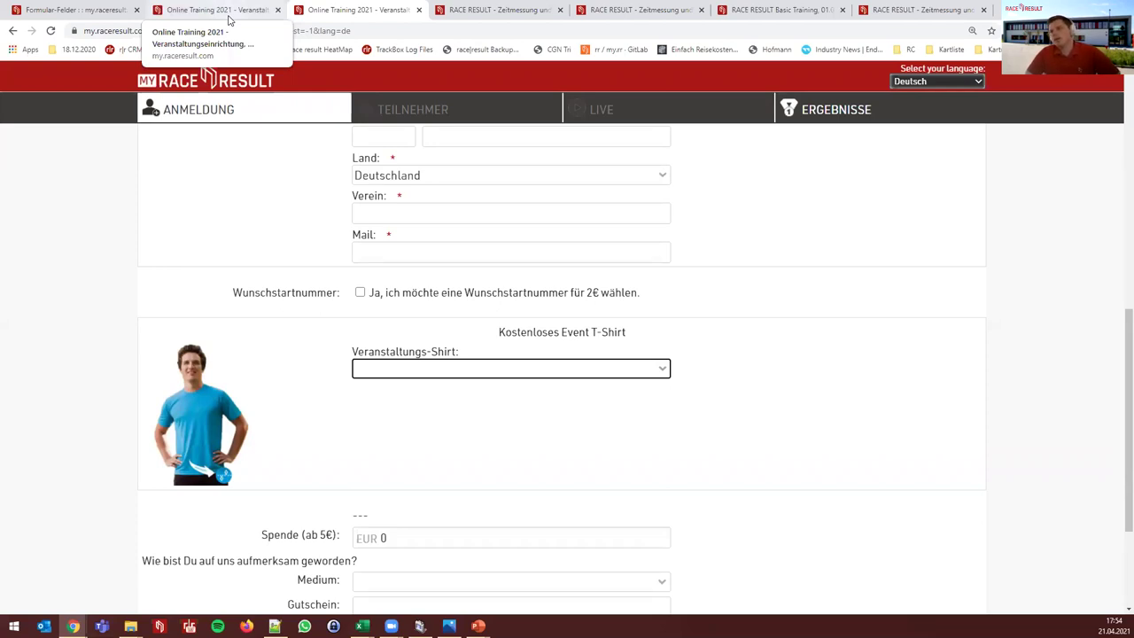
click(229, 16)
Open the TShirt field's further details in the Formular-Felder and examine the DCount part of its Validierungsregel
click(98, 10)
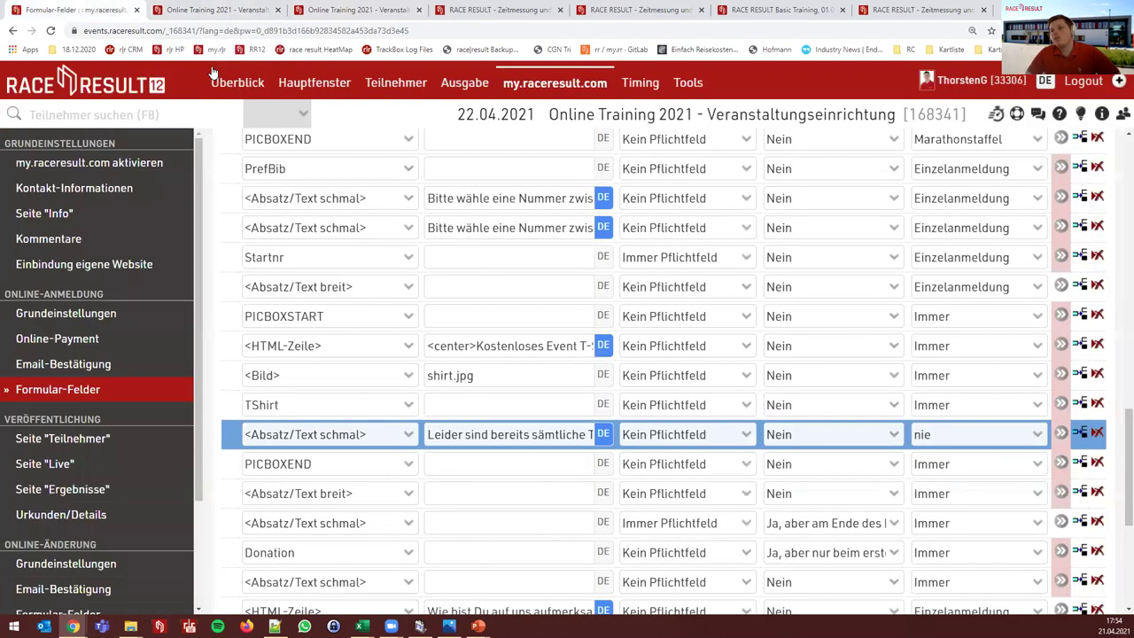
click(1061, 405)
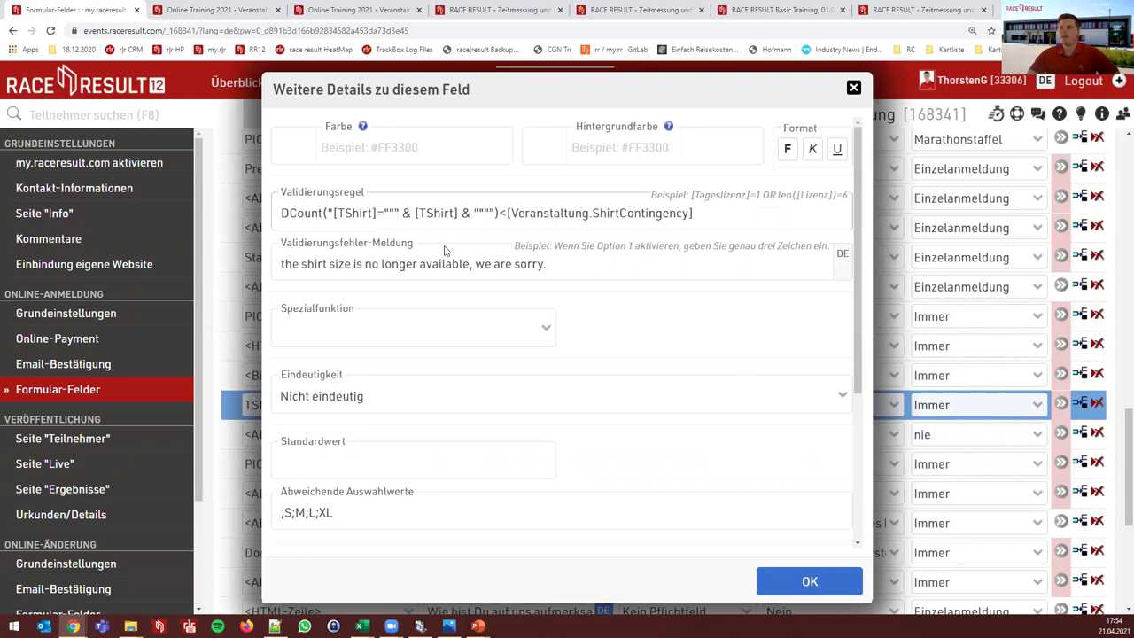
drag(496, 214, 286, 220)
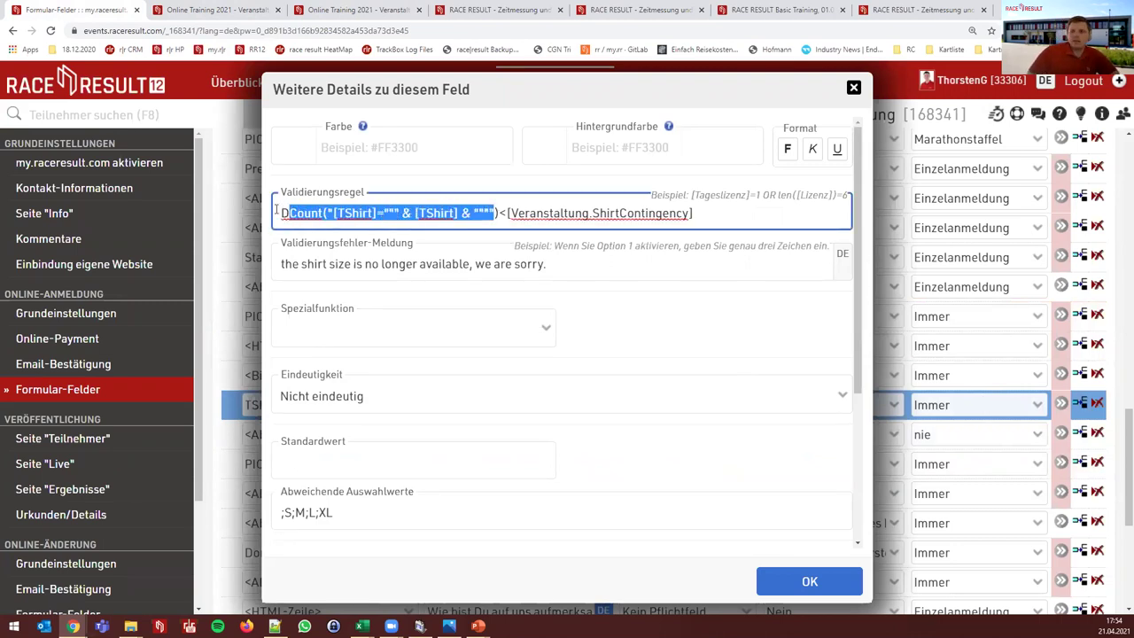
click(278, 211)
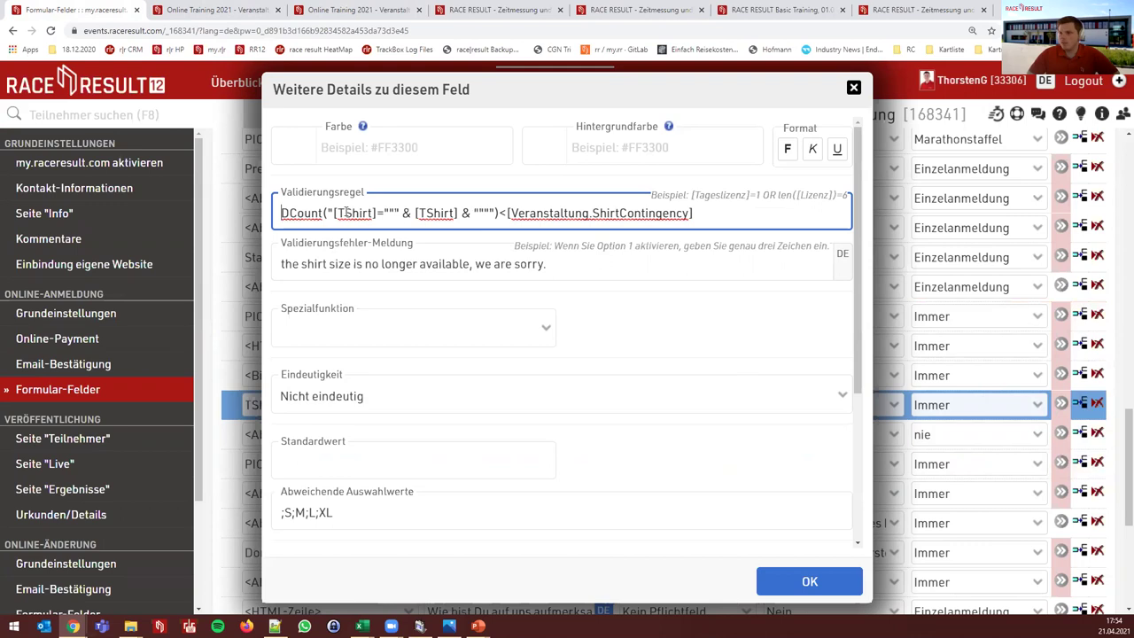
Compare the validation rule with the shirt selection on the public form and examine the rule's [Veranstaltung.ShirtContingency] part
click(341, 13)
scroll(469, 279, down, 2)
scroll(449, 283, up, 2)
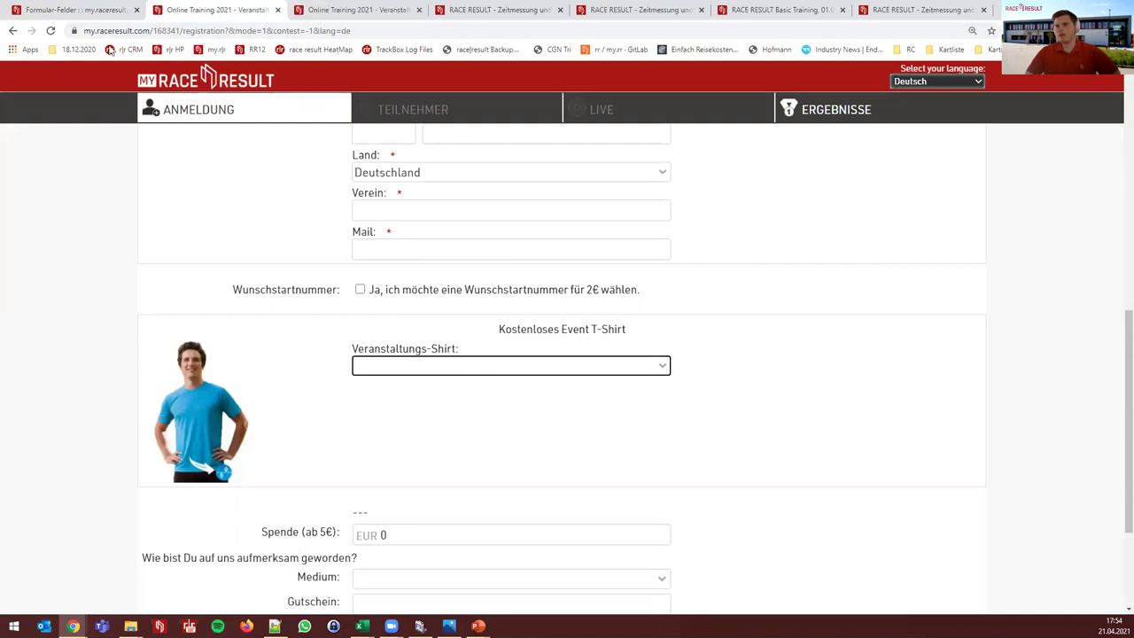
click(87, 12)
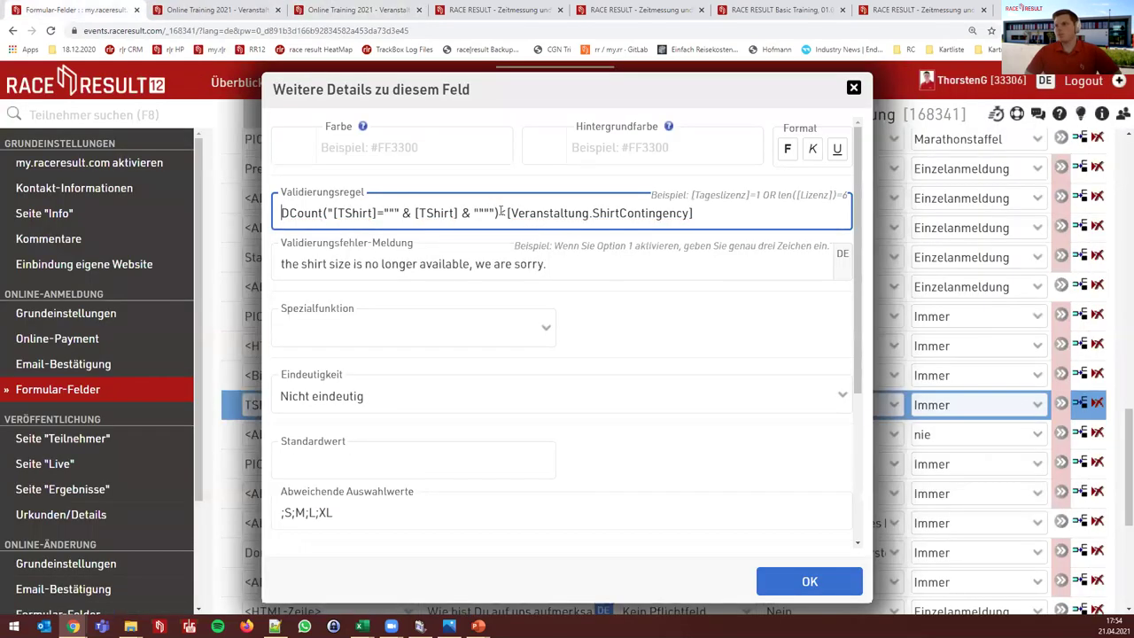
drag(507, 214, 695, 217)
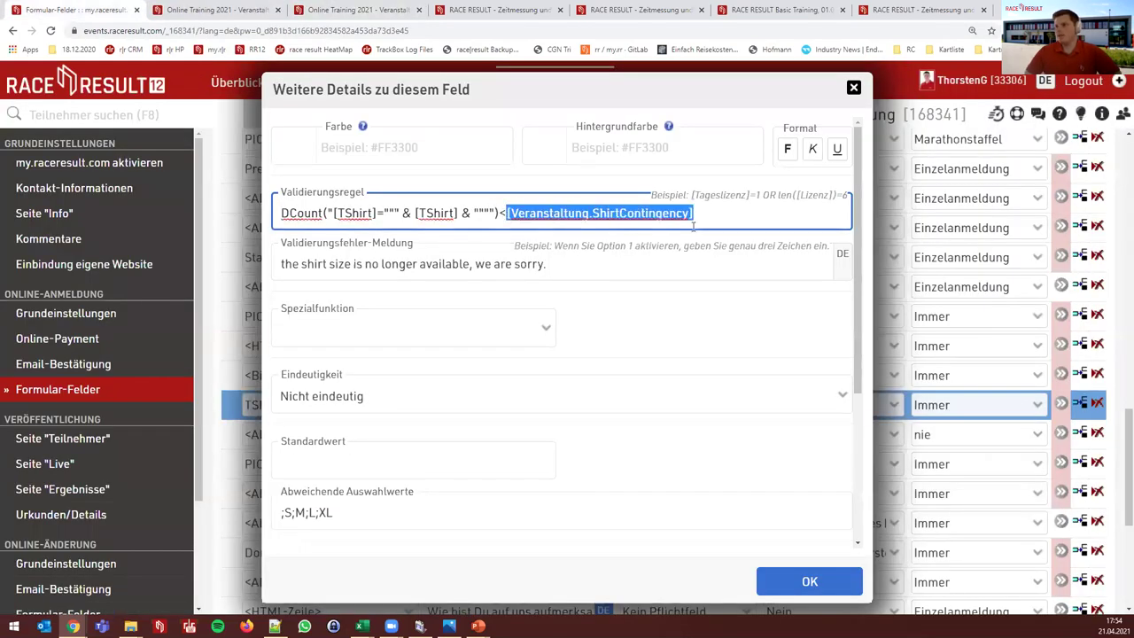
click(695, 217)
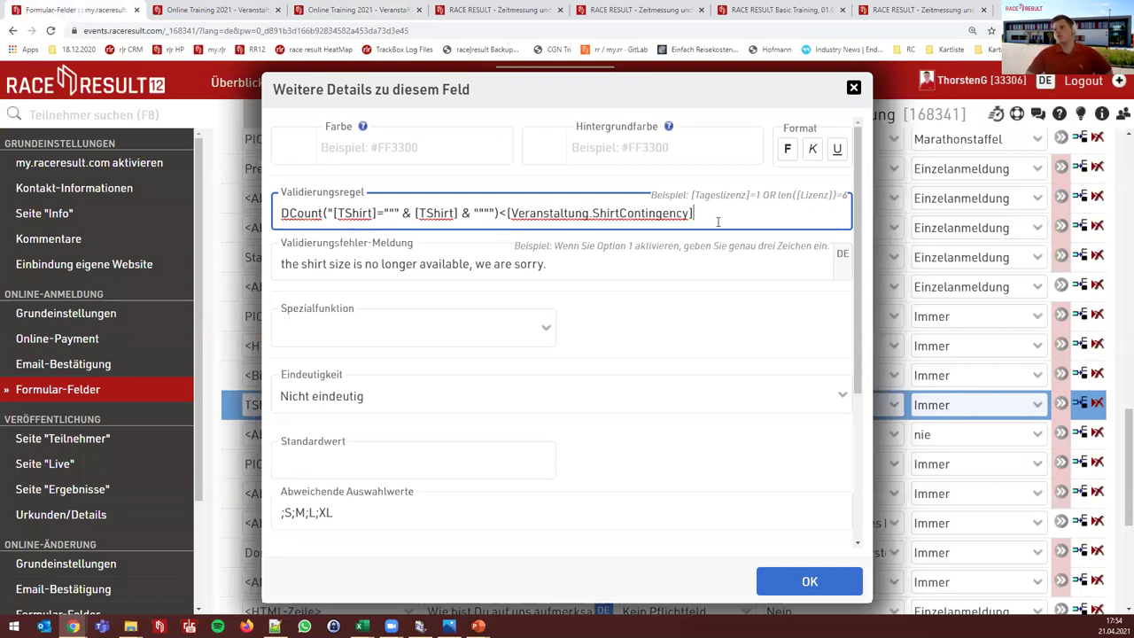
Close the TShirt details and look up the ShirtContingency entry among the Benutzerdefinierte Attribute in the event's Grundeinstellungen
click(961, 170)
click(314, 83)
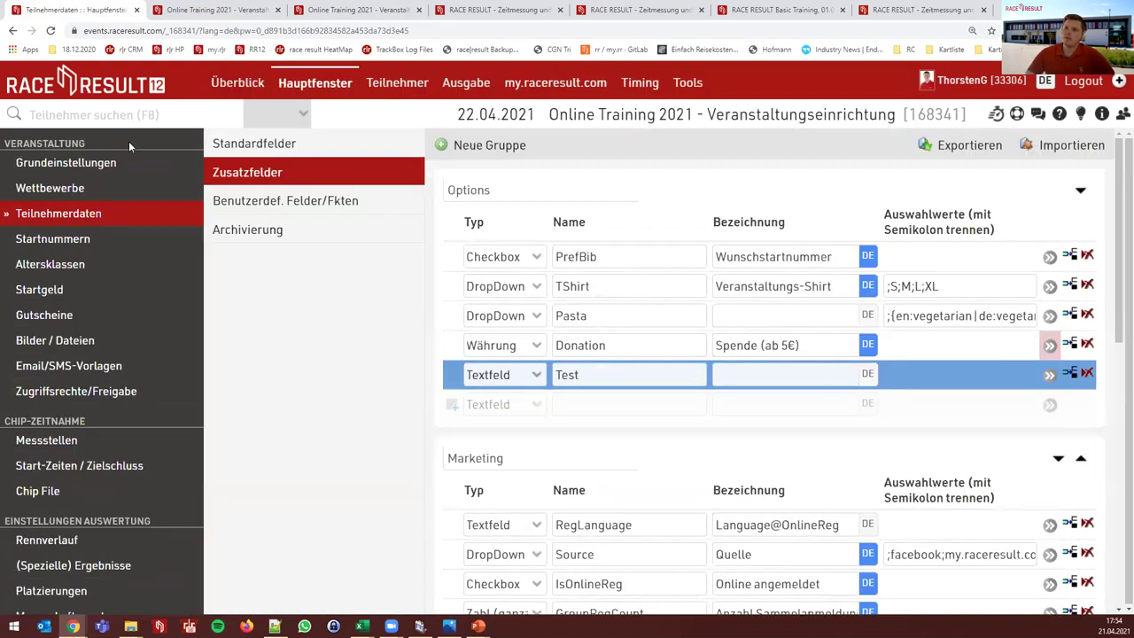
click(97, 187)
click(83, 168)
scroll(633, 266, down, 6)
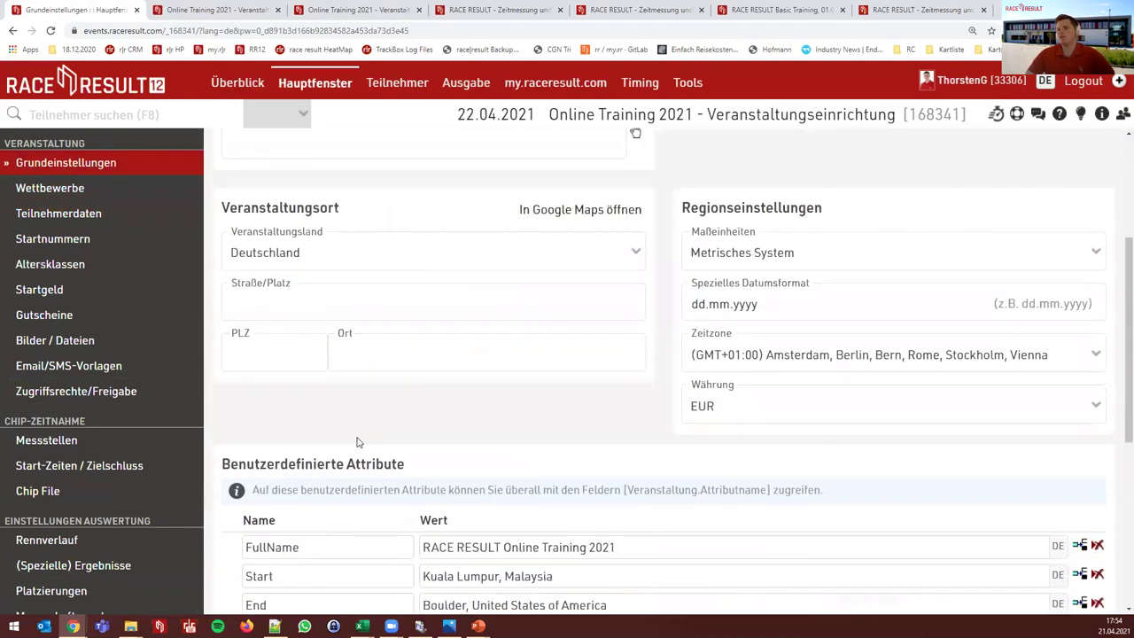
scroll(367, 478, up, 1)
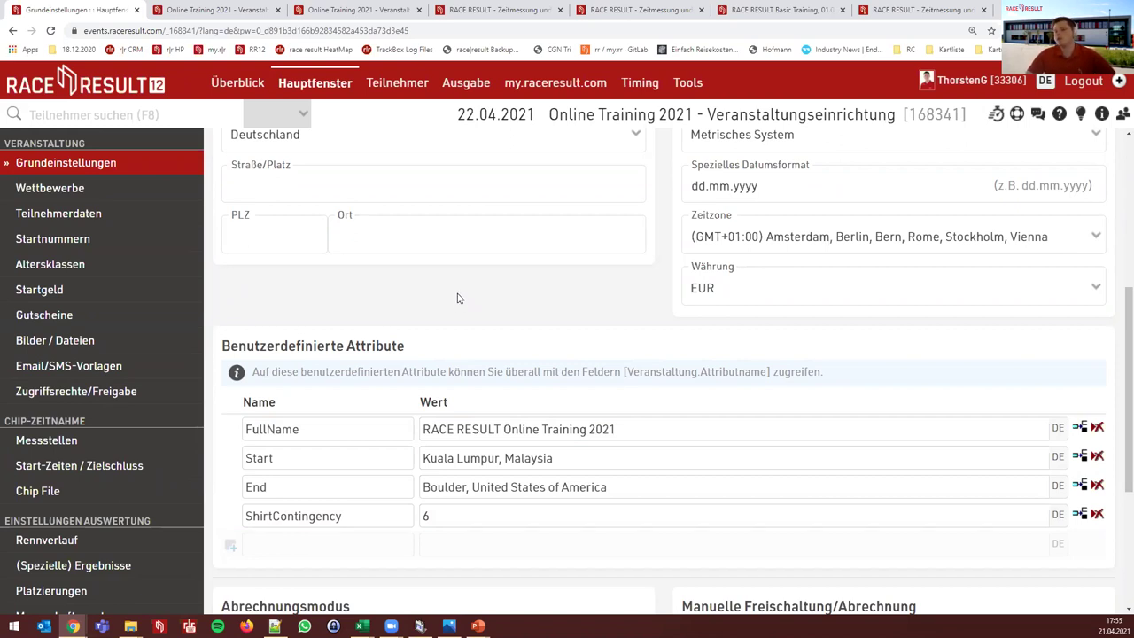
Open the online registration form fields and review the TShirt field's validation rule and error message, then accept its details
click(530, 85)
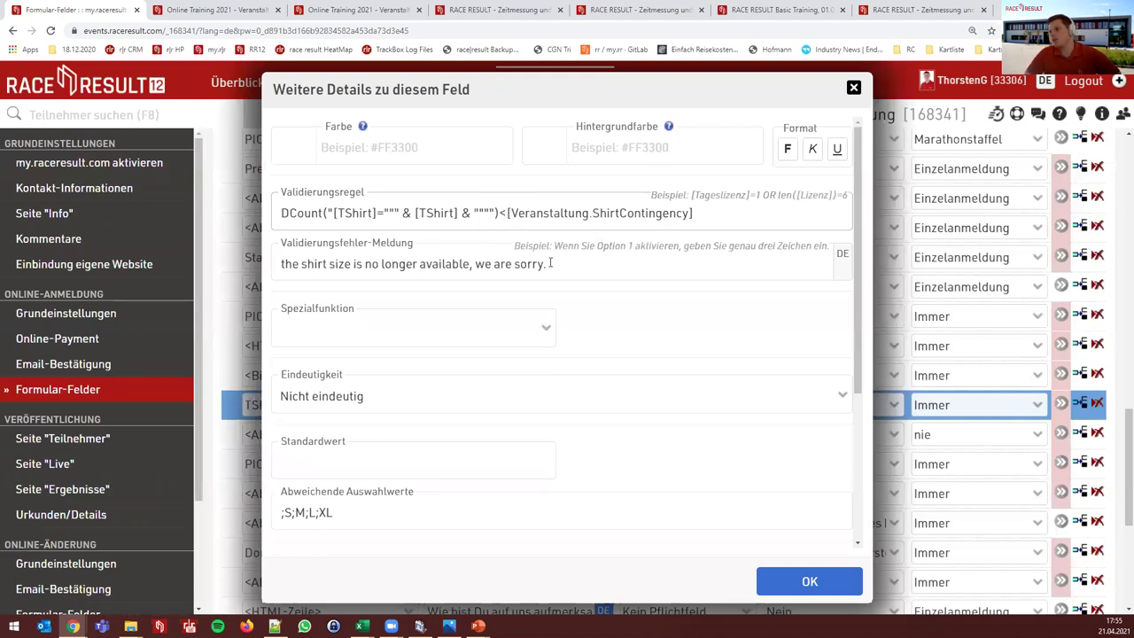
triple_click(505, 266)
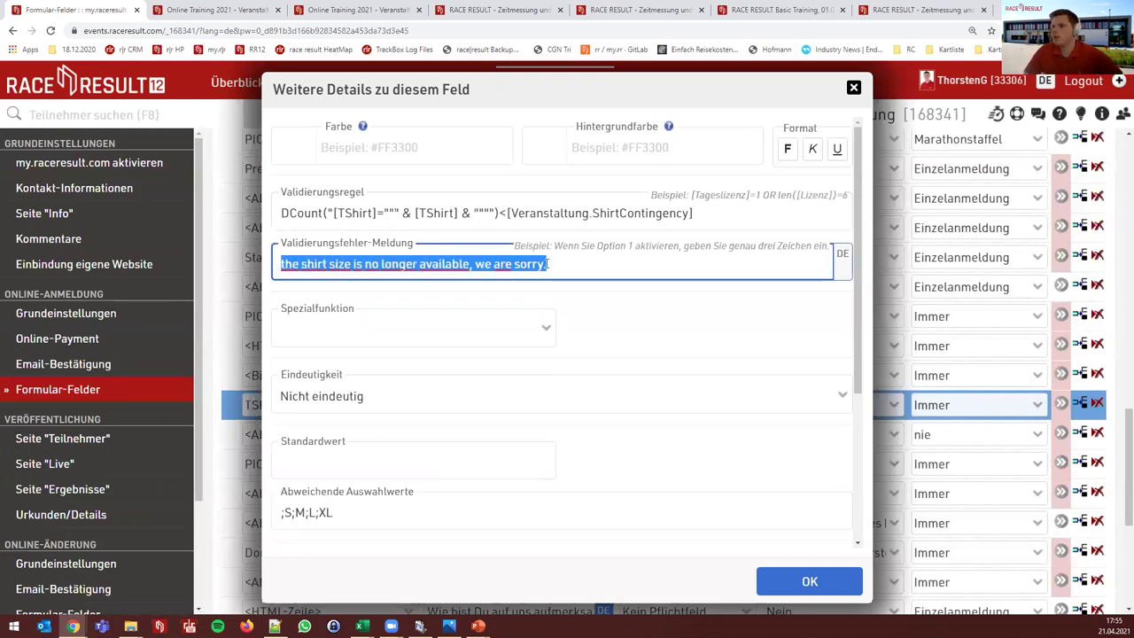
click(586, 262)
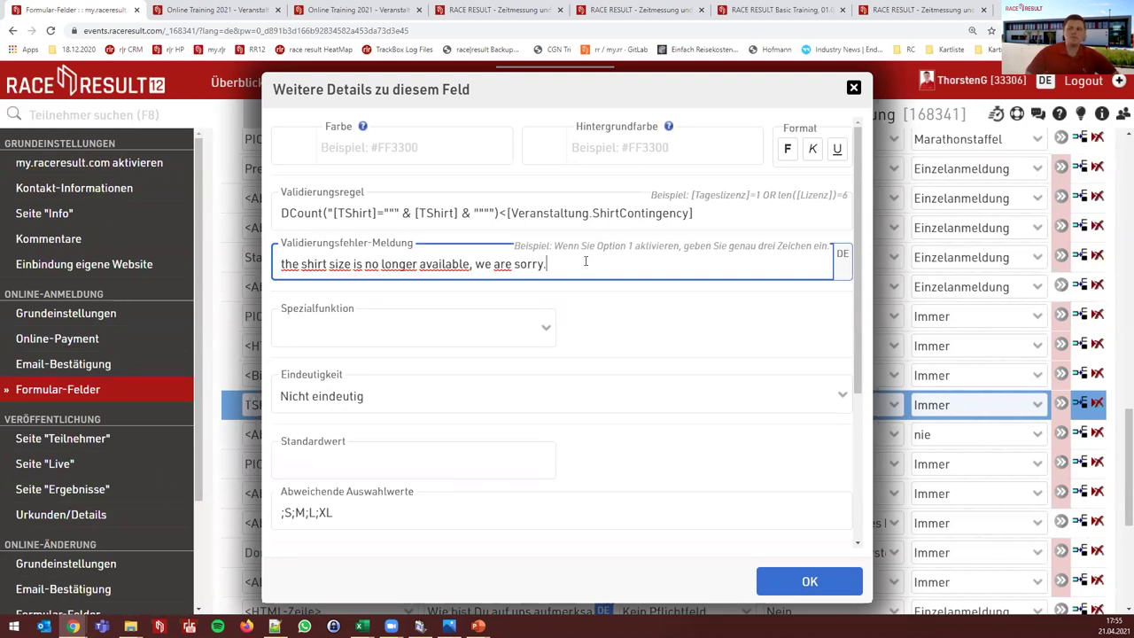
click(834, 581)
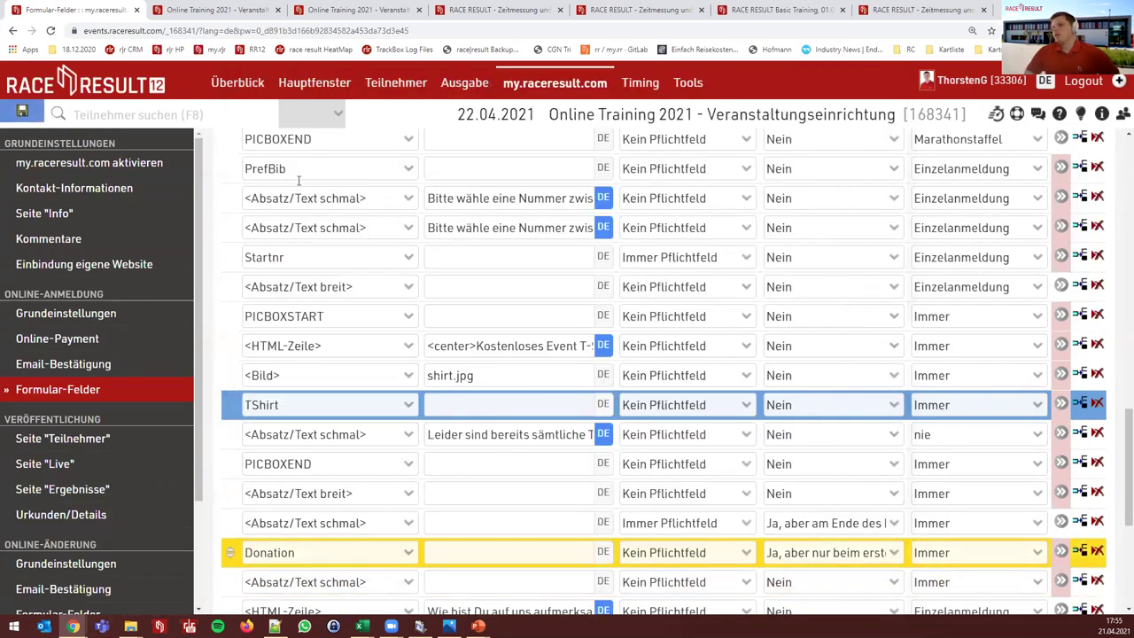
Search the participants with the filter [TShirt]="XL"
click(140, 107)
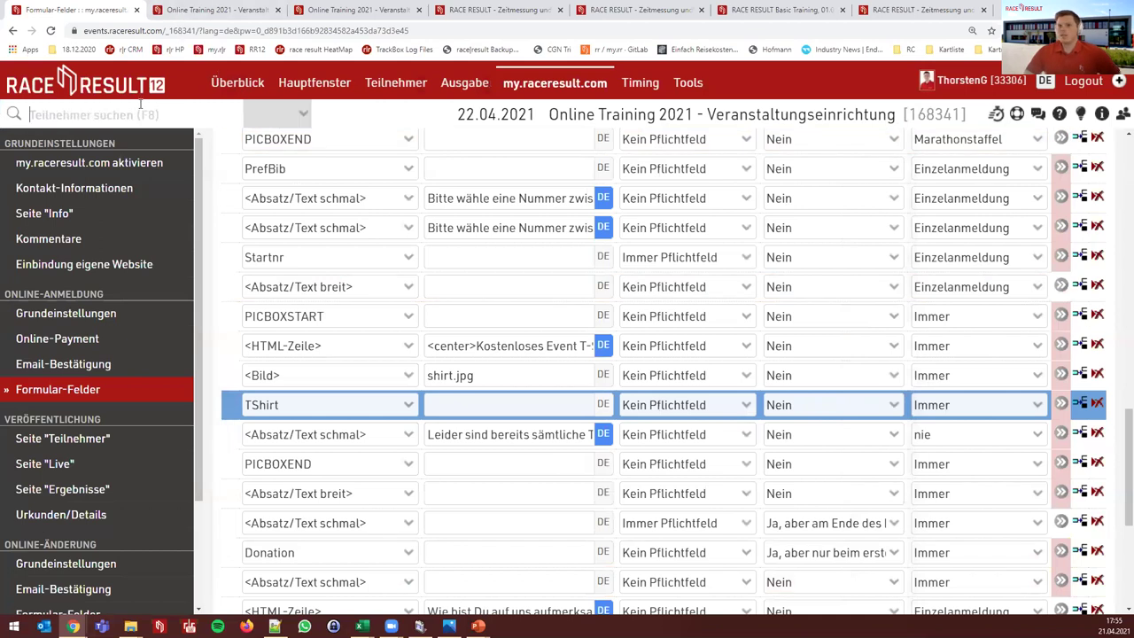
text([TShirt)
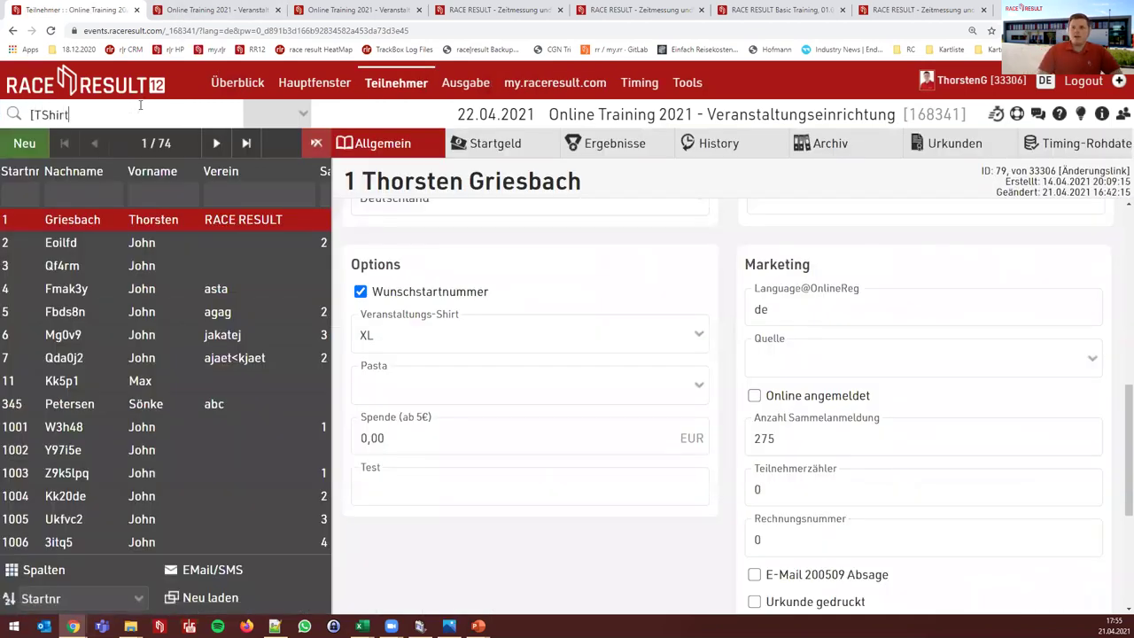
text(]="XL")
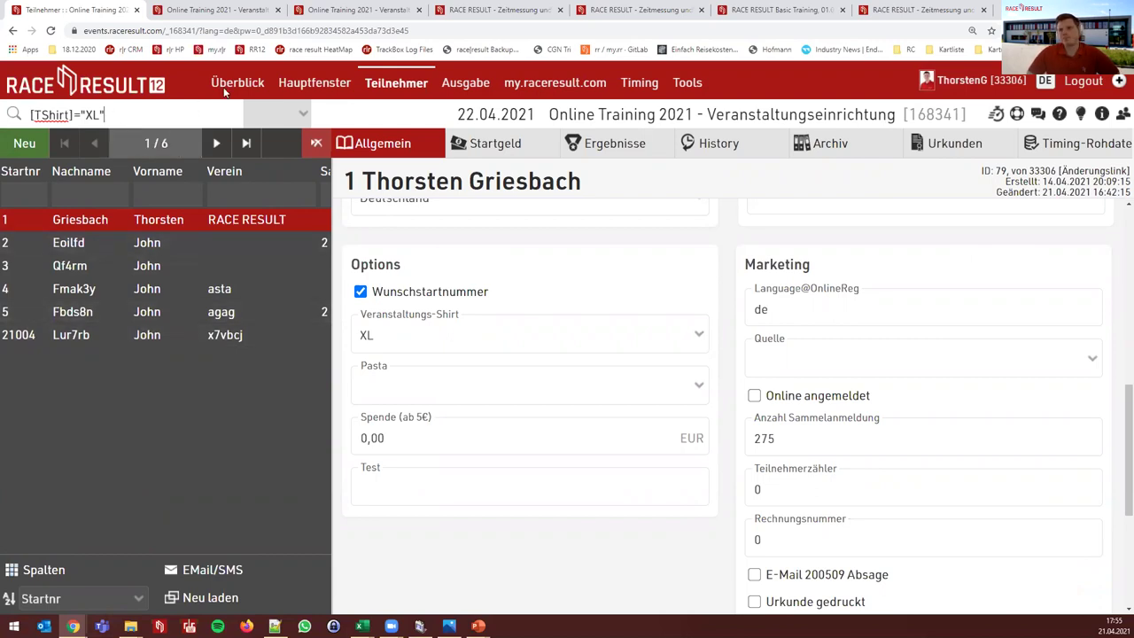
Test the shirt limit in the public registration form by choosing XL as the event shirt, continuing, and examining the validation message
click(532, 89)
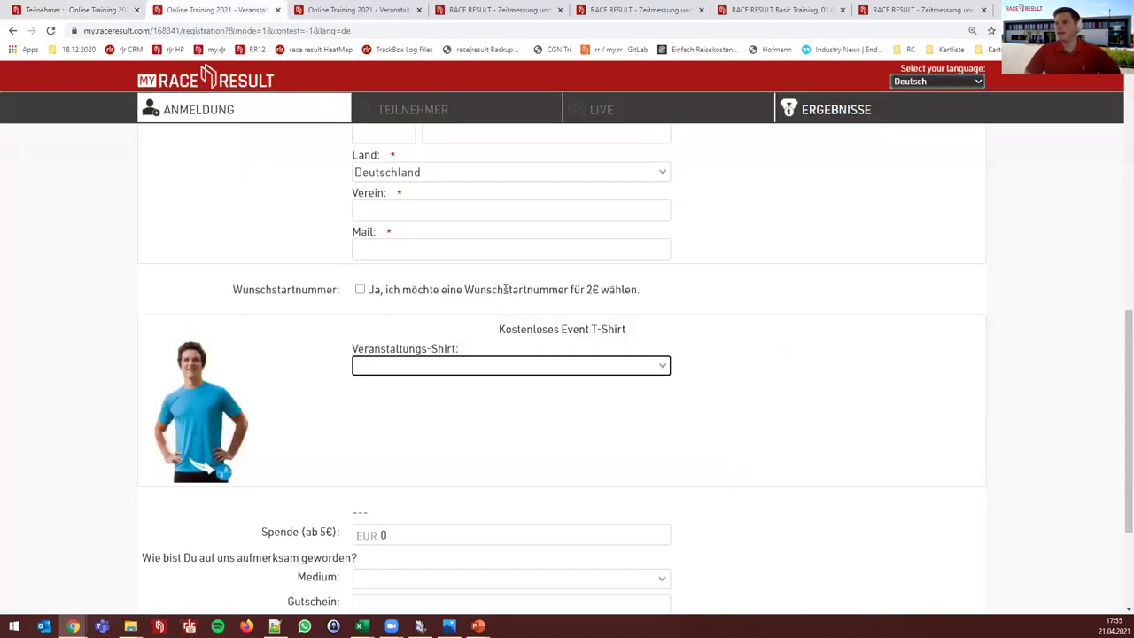
click(421, 365)
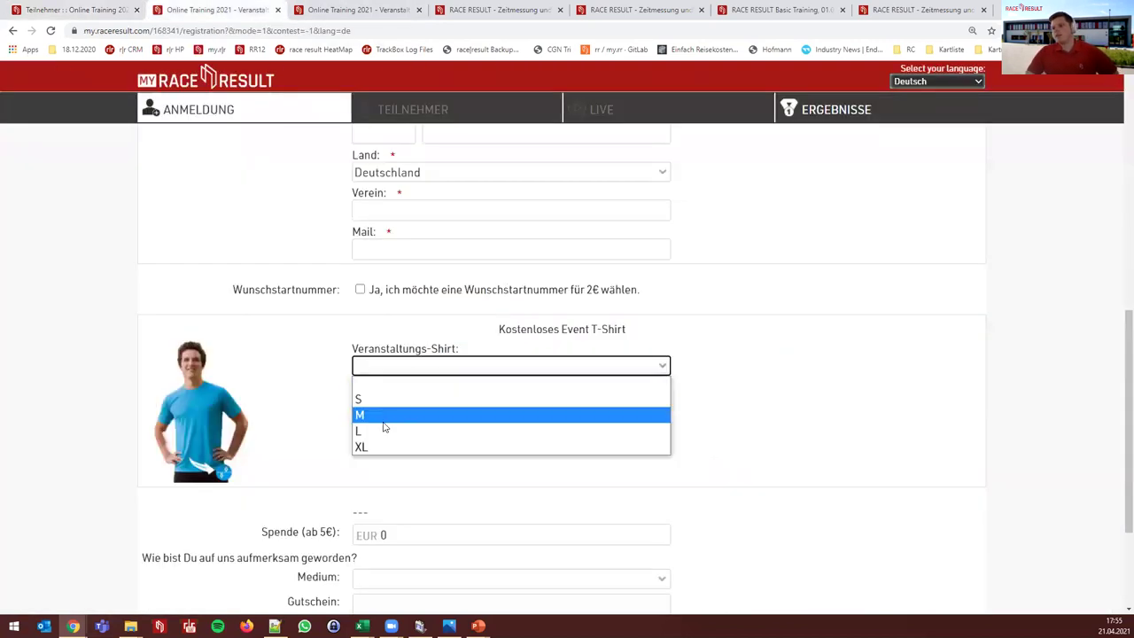
click(382, 446)
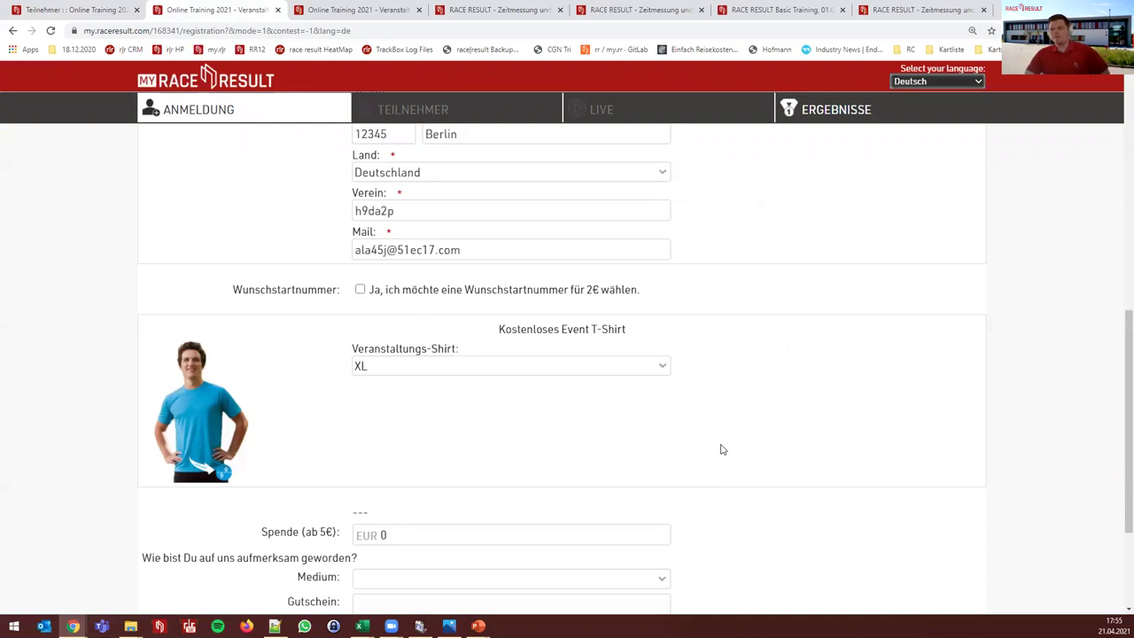
scroll(700, 390, down, 2)
click(635, 492)
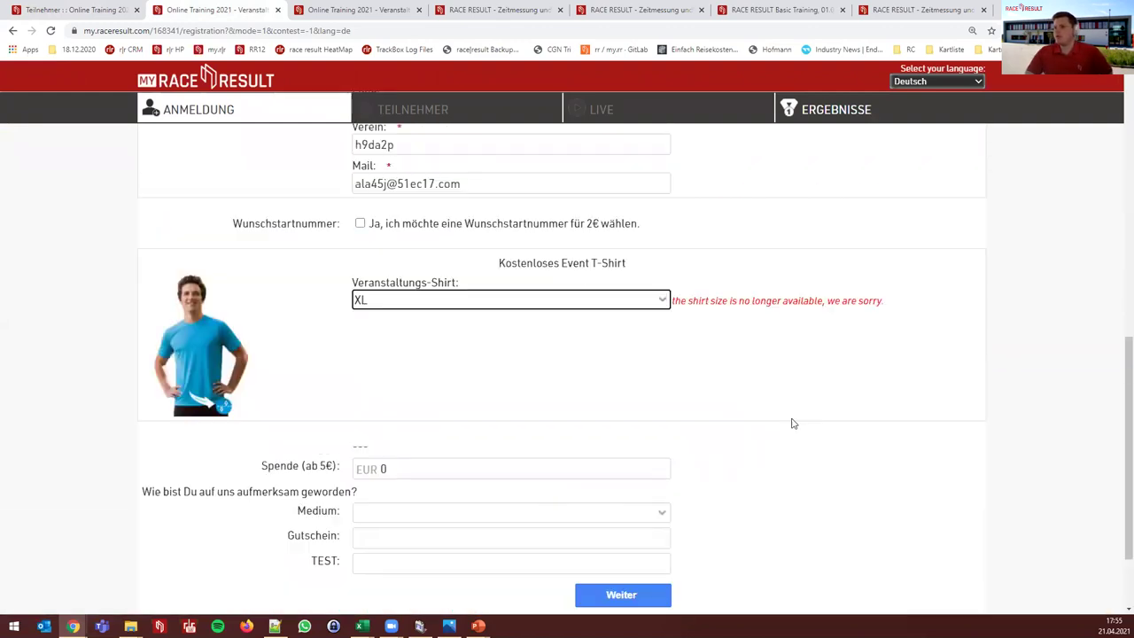
drag(884, 302, 741, 302)
click(649, 350)
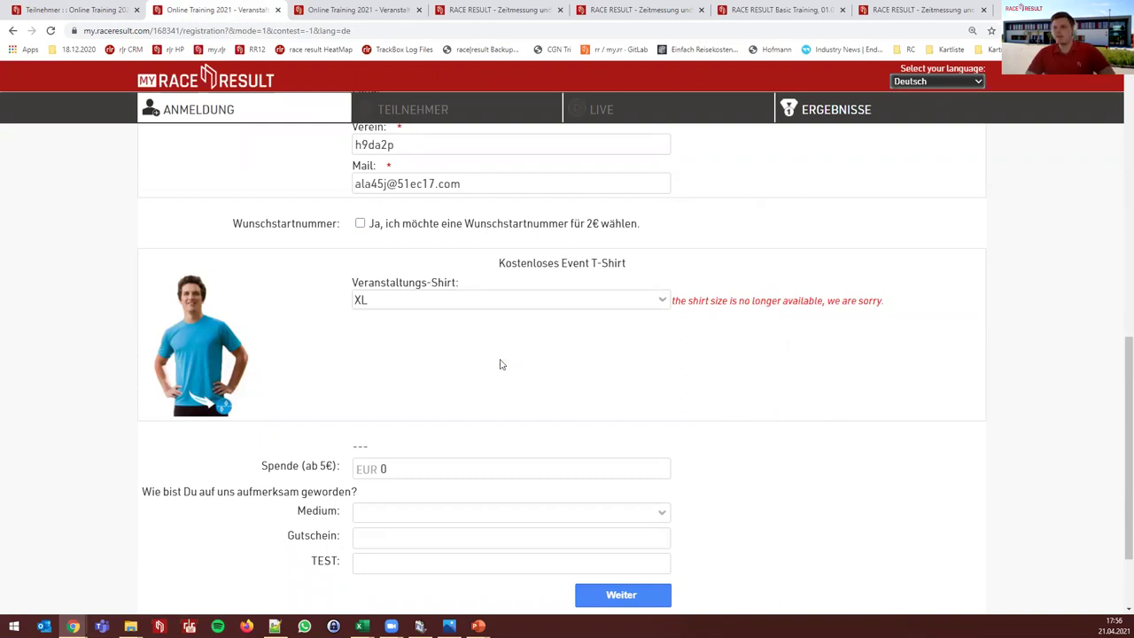
Return to the form field settings and review the TShirt field's advanced details
click(116, 12)
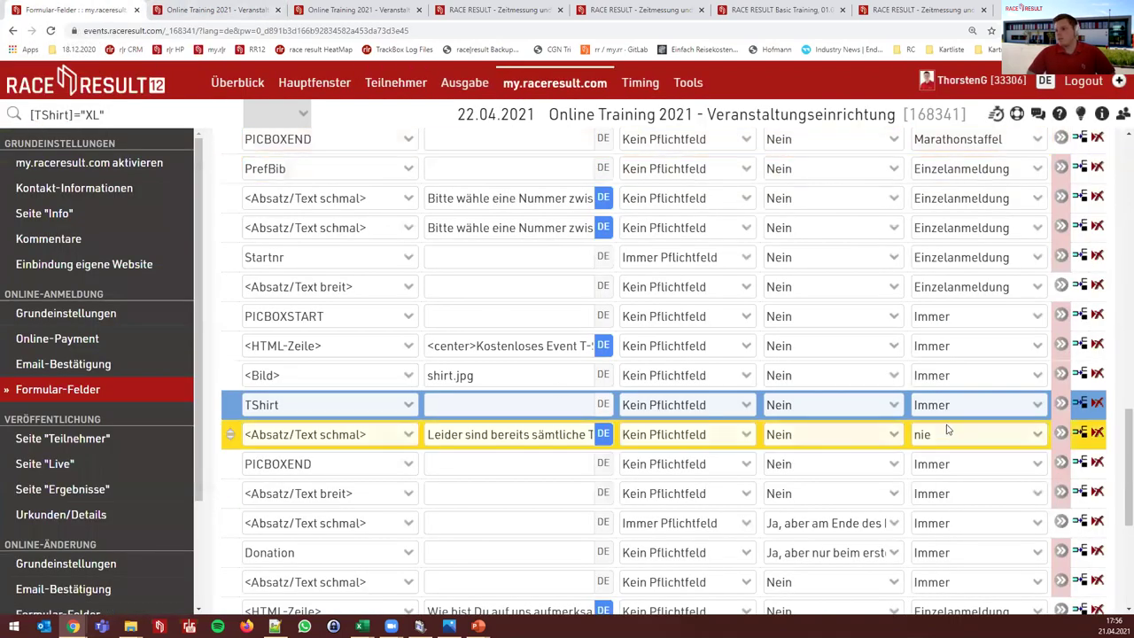
click(1062, 404)
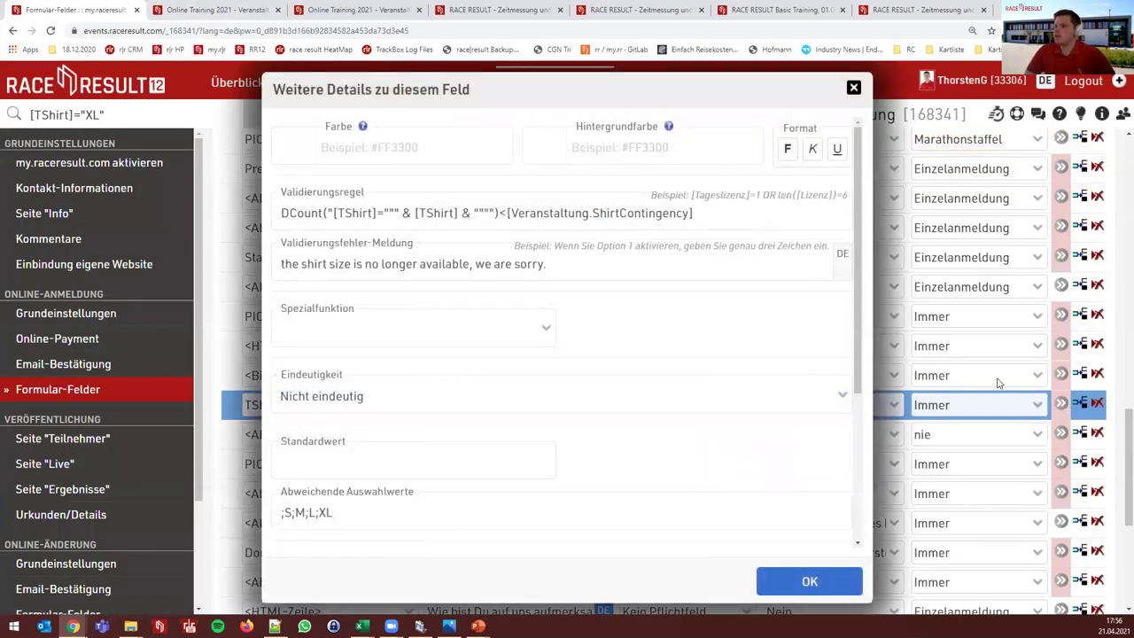
click(997, 379)
Word the paragraph below TShirt as "Leider sind bereits sämtliche T-Shirts in Größe XL vergriffen." and set it to display "Immer"
click(489, 433)
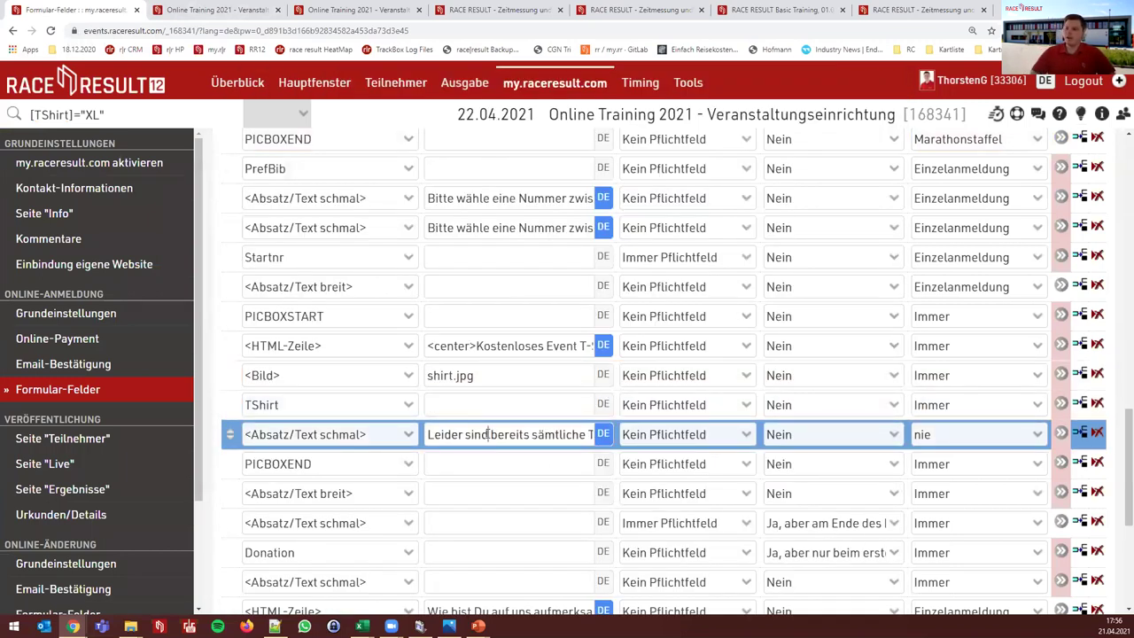
key(Right)
key(Right)
key(Right)
key(Right)
key(Right)
key(Right)
key(Right)
key(Right)
key(Right)
key(Right)
key(Right)
key(Right)
key(Right)
key(Right)
key(Right)
key(Right)
key(Right)
key(Right)
key(Right)
key(Right)
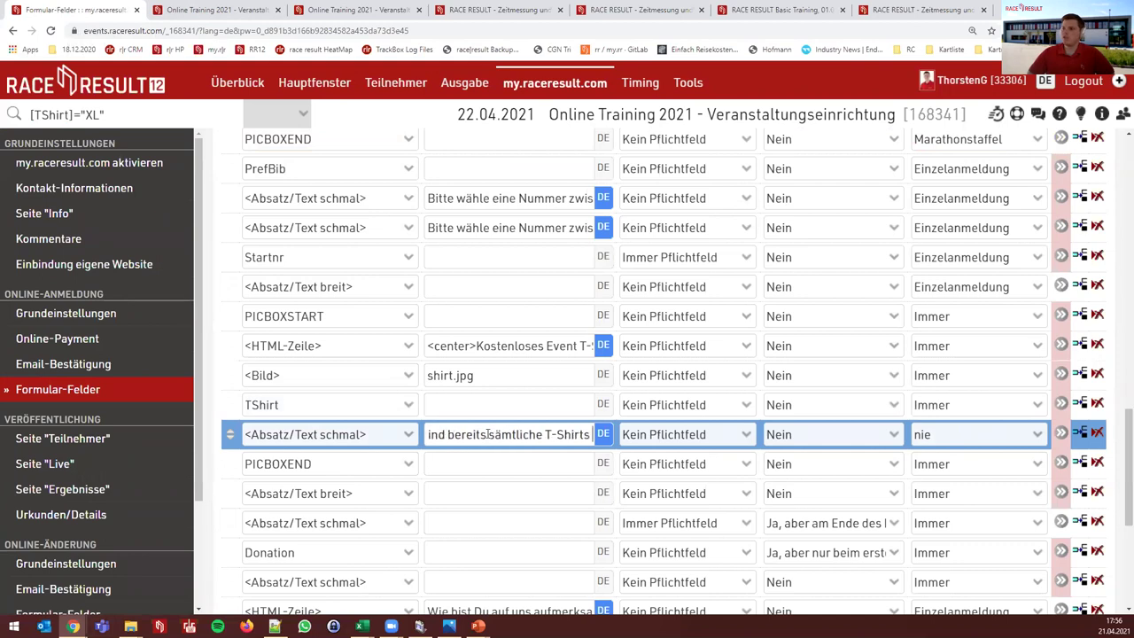
key(ctrl+Left)
text(X)
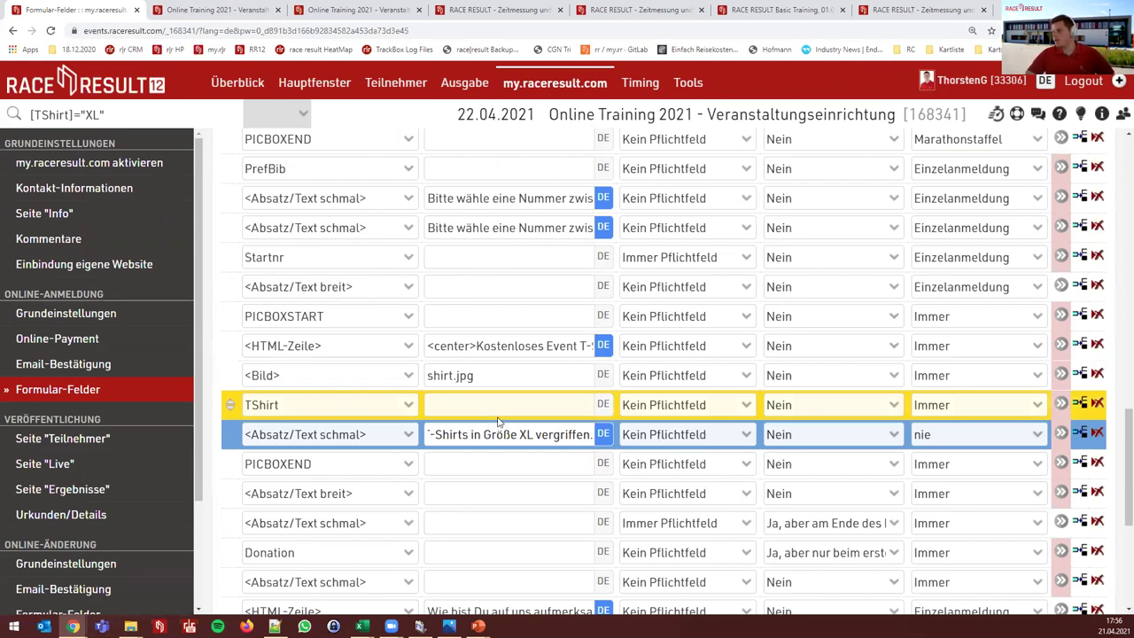
click(929, 441)
click(935, 457)
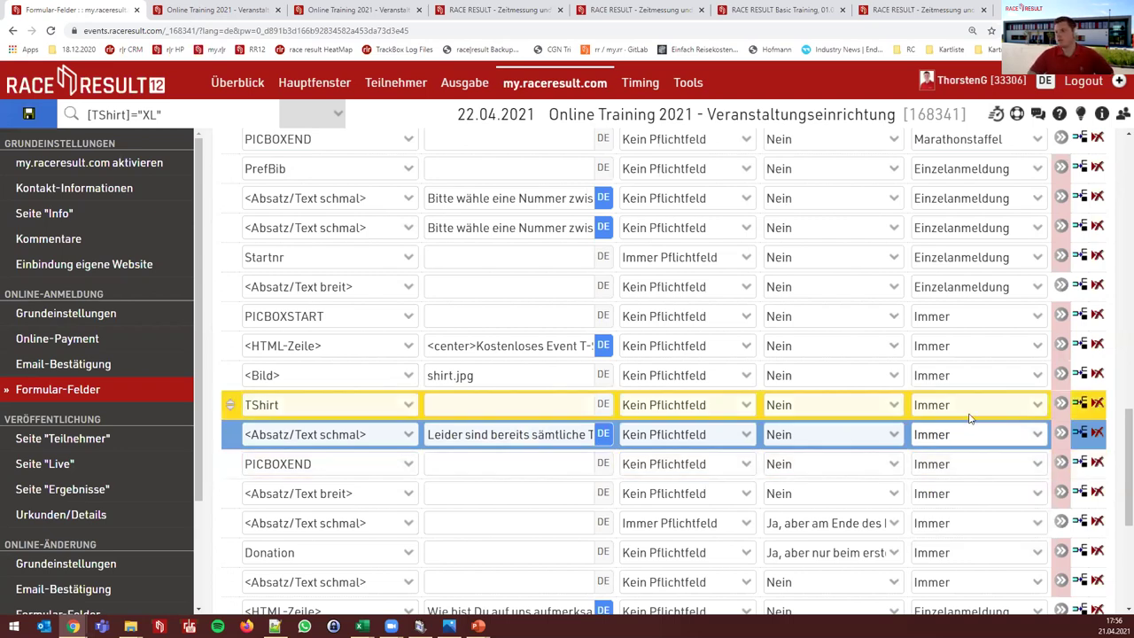
Remove XL from the TShirt field's alternative selection values, leaving ;S;M;L, and save the form fields
click(1061, 404)
click(383, 506)
key(BackSpace)
key(BackSpace)
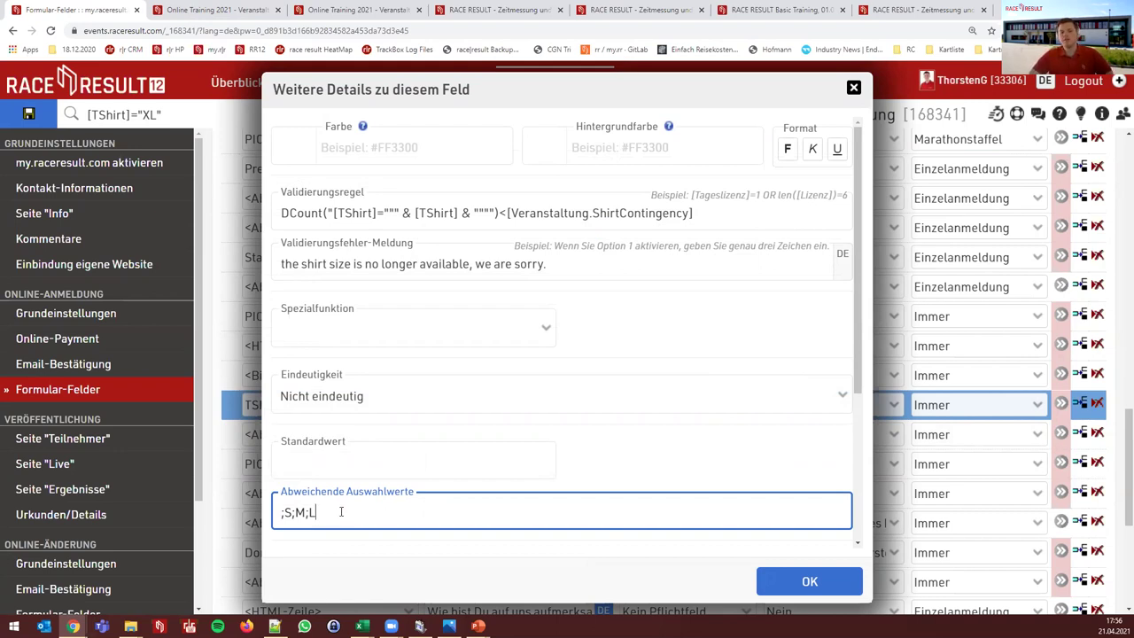
click(809, 582)
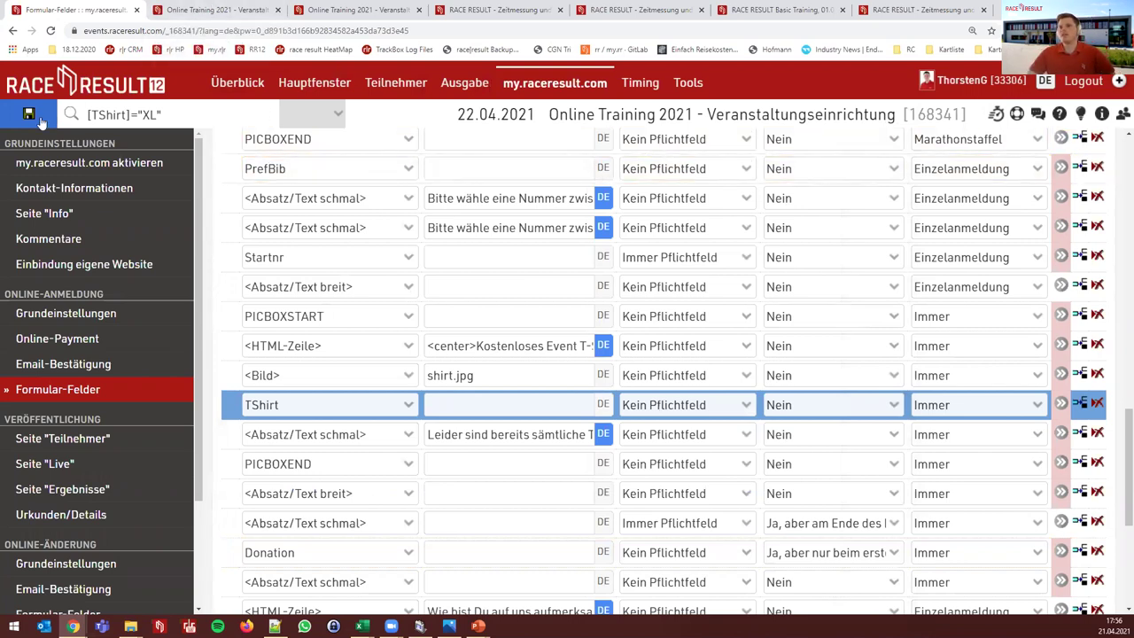
Reload the public registration form and check the sold-out notice and the selectable event shirt sizes
click(182, 10)
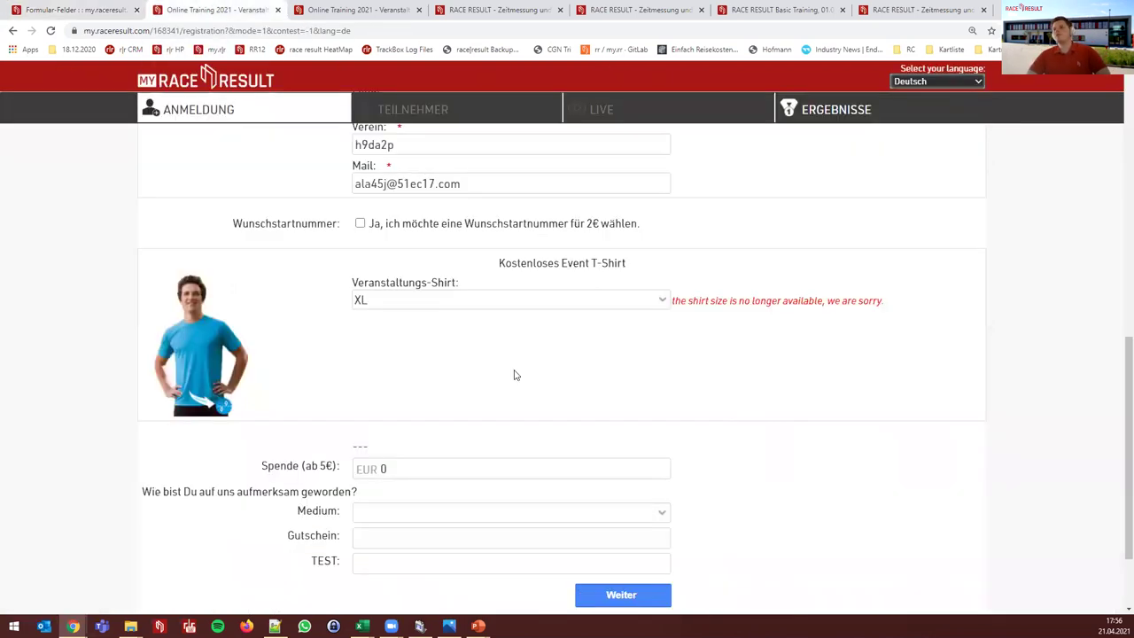
key(F5)
scroll(647, 369, down, 7)
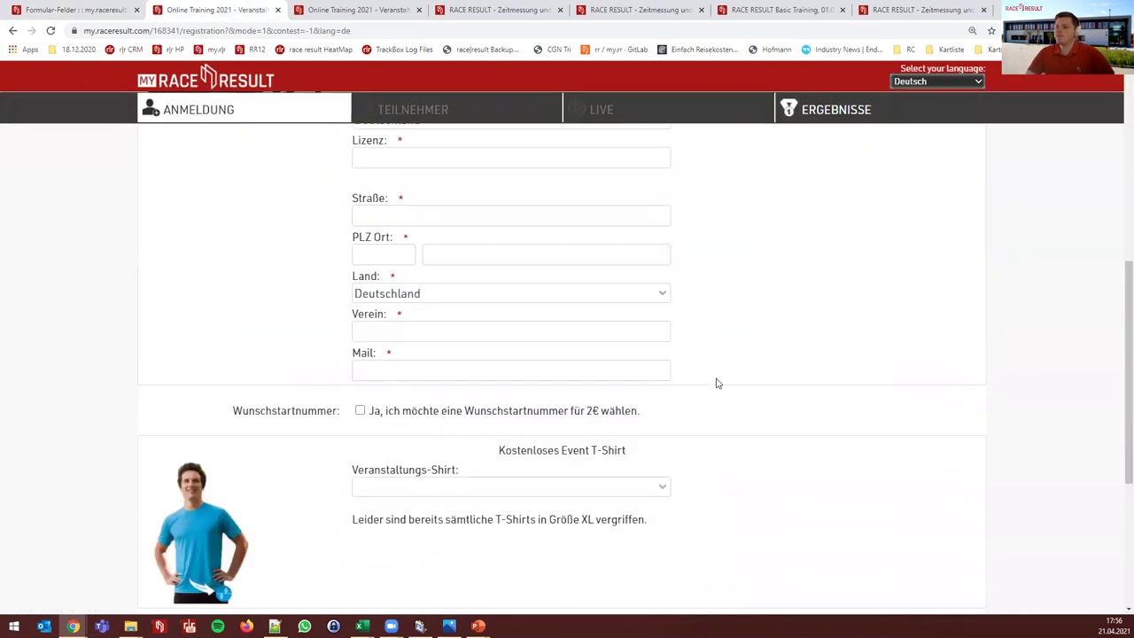
drag(649, 404, 351, 405)
click(407, 415)
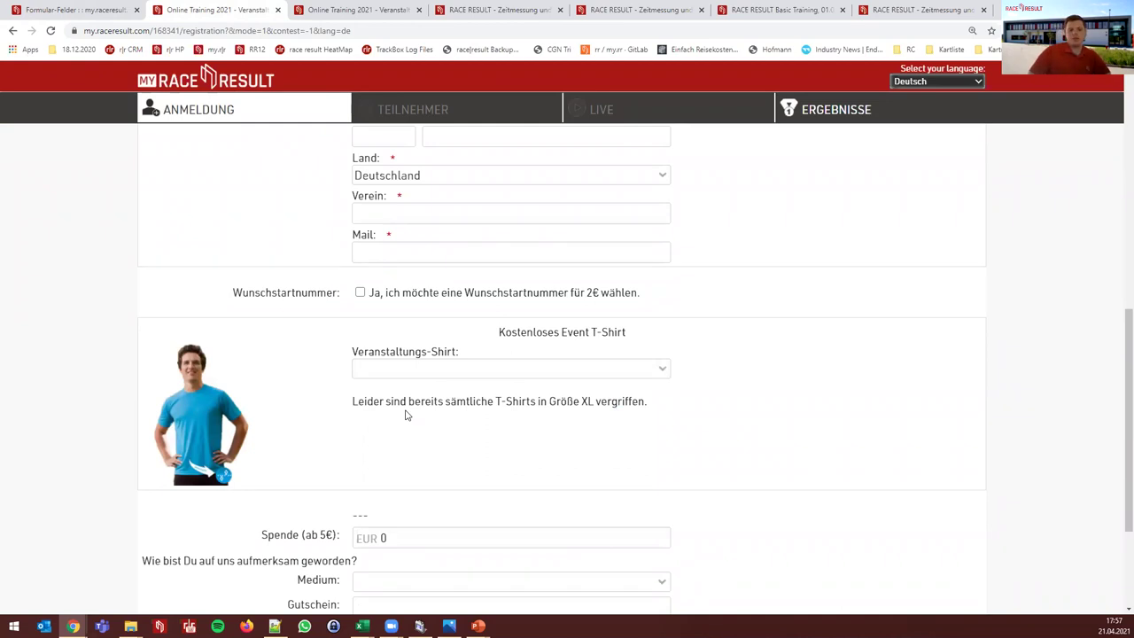
click(430, 372)
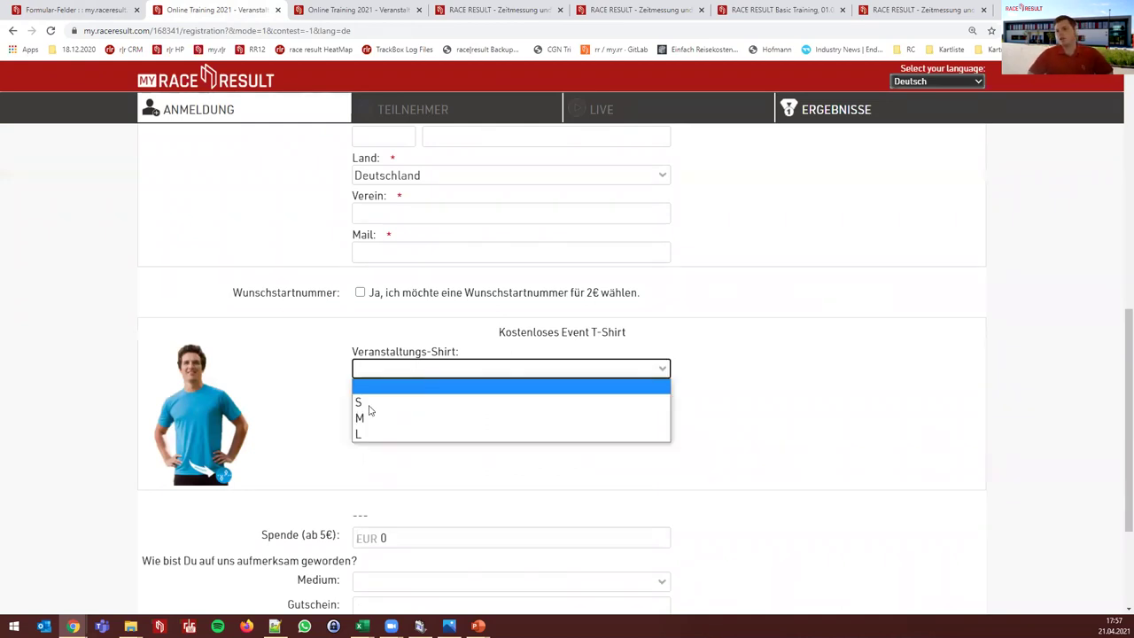
click(696, 423)
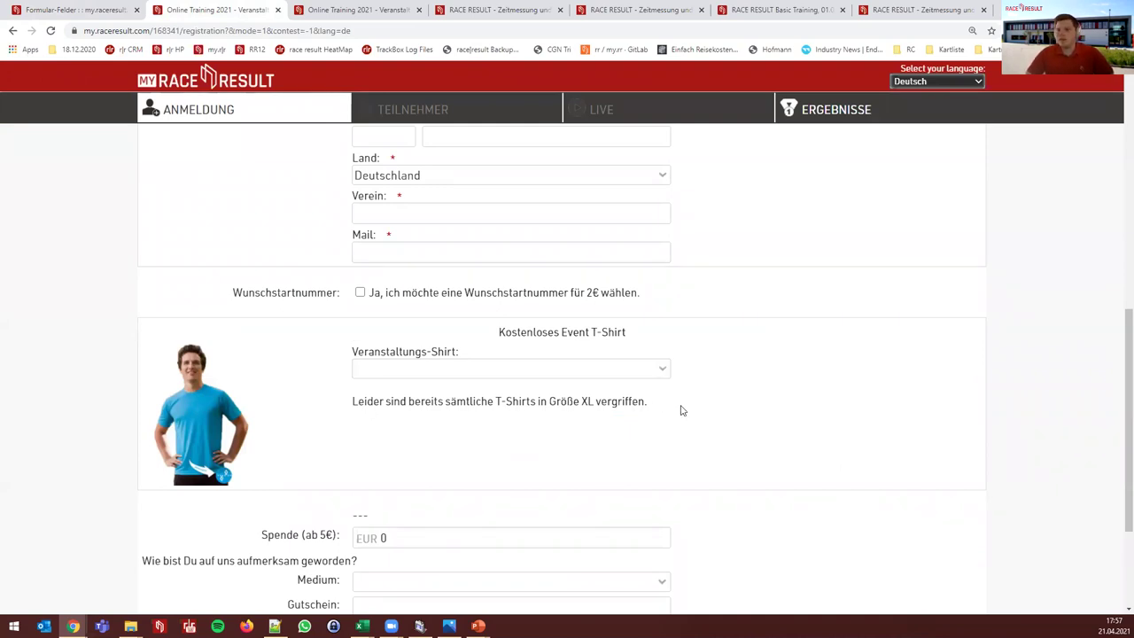
Reopen the TShirt field's details in the form field settings and examine the validation rule and its example expression
click(85, 13)
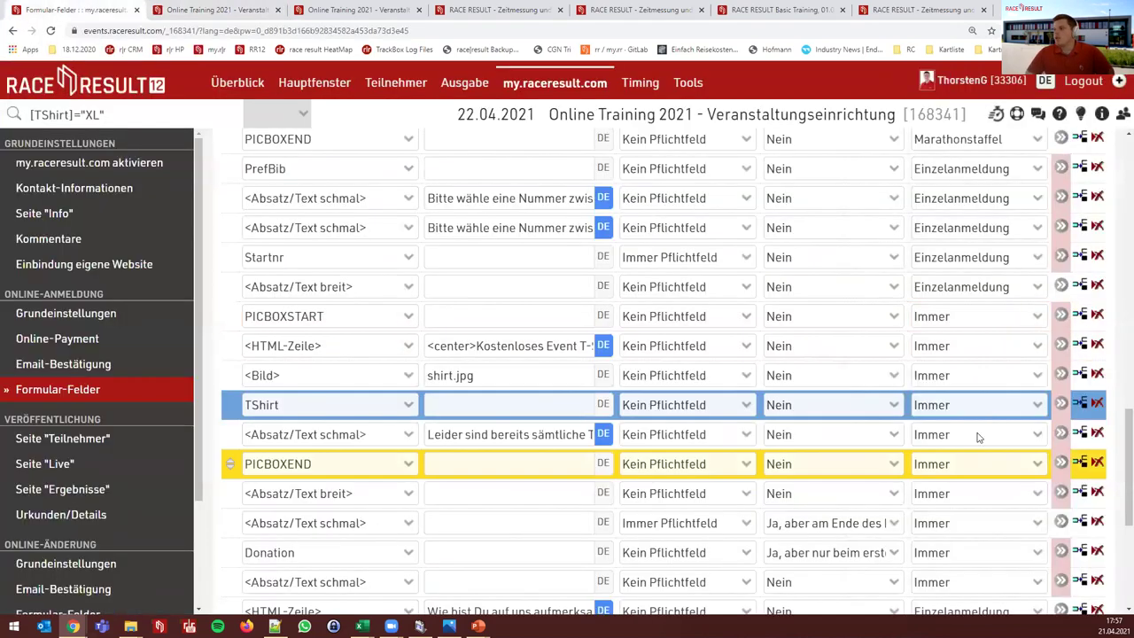
click(1061, 403)
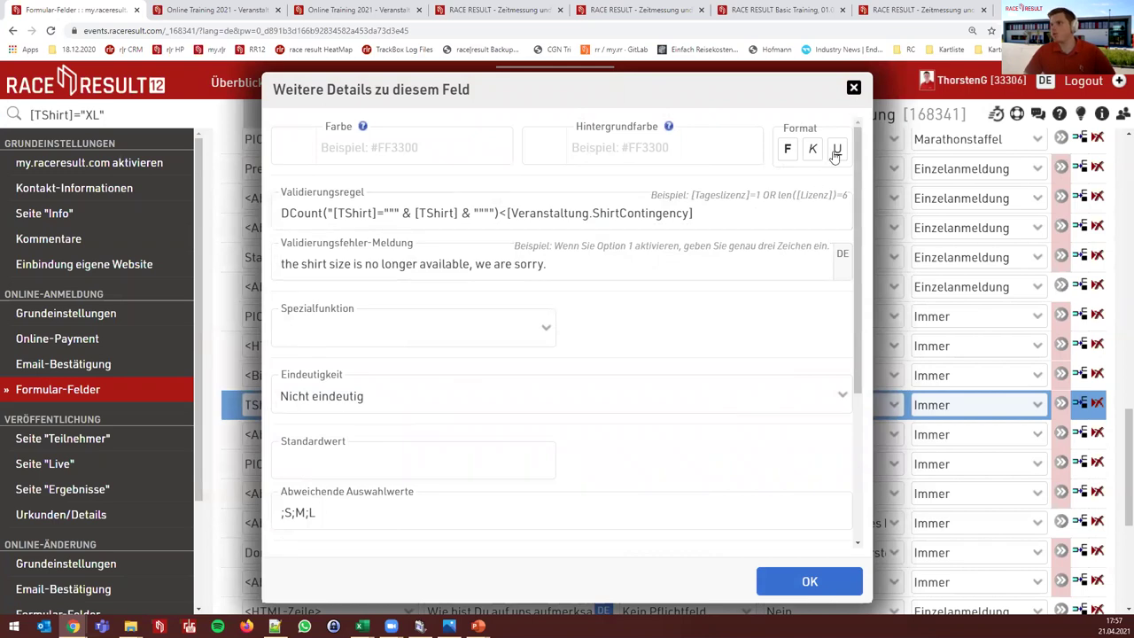
drag(684, 195, 764, 195)
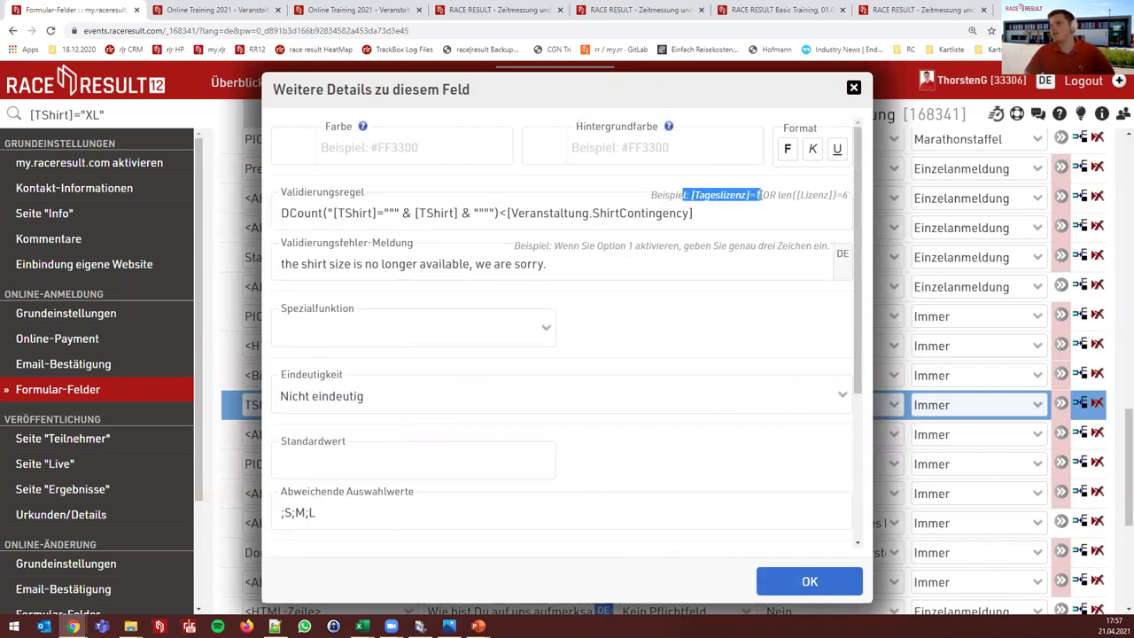
click(759, 194)
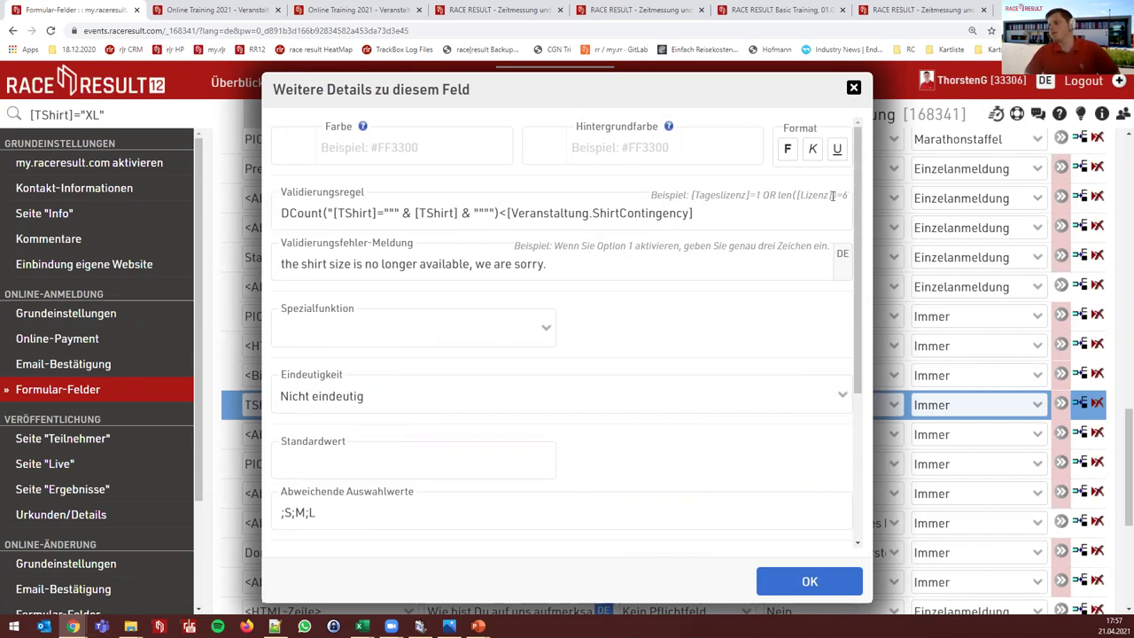
click(853, 89)
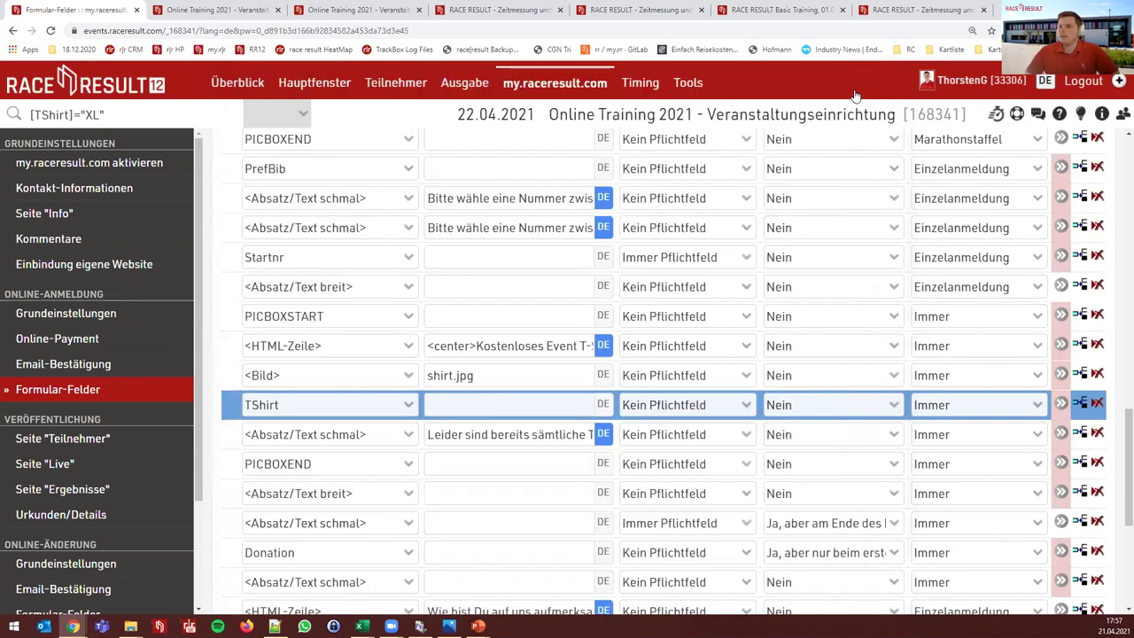
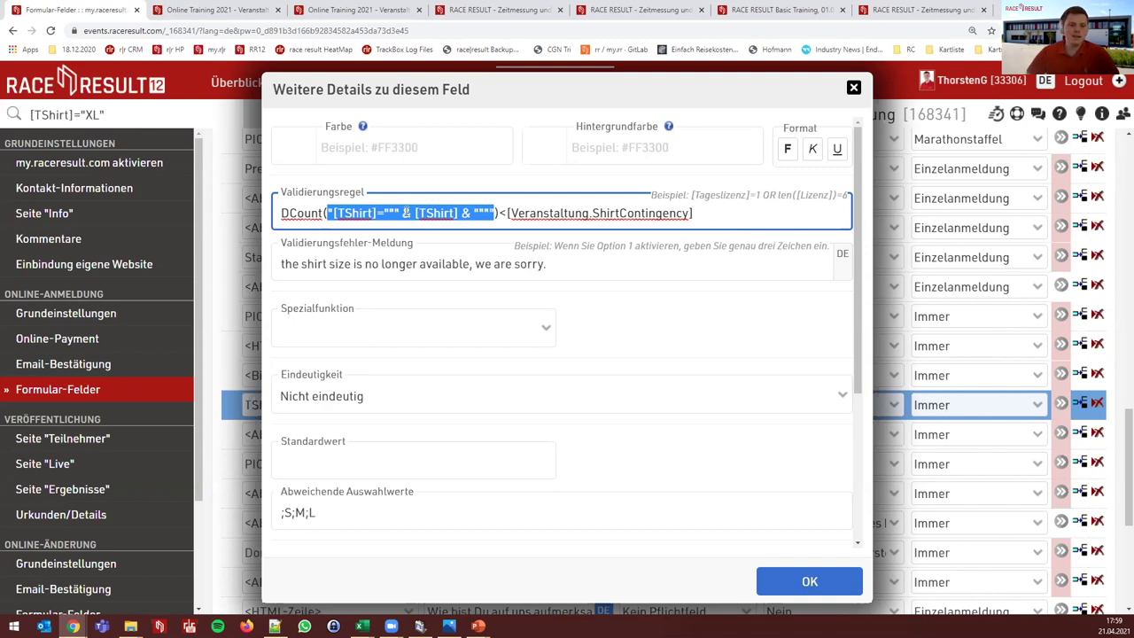
click(406, 213)
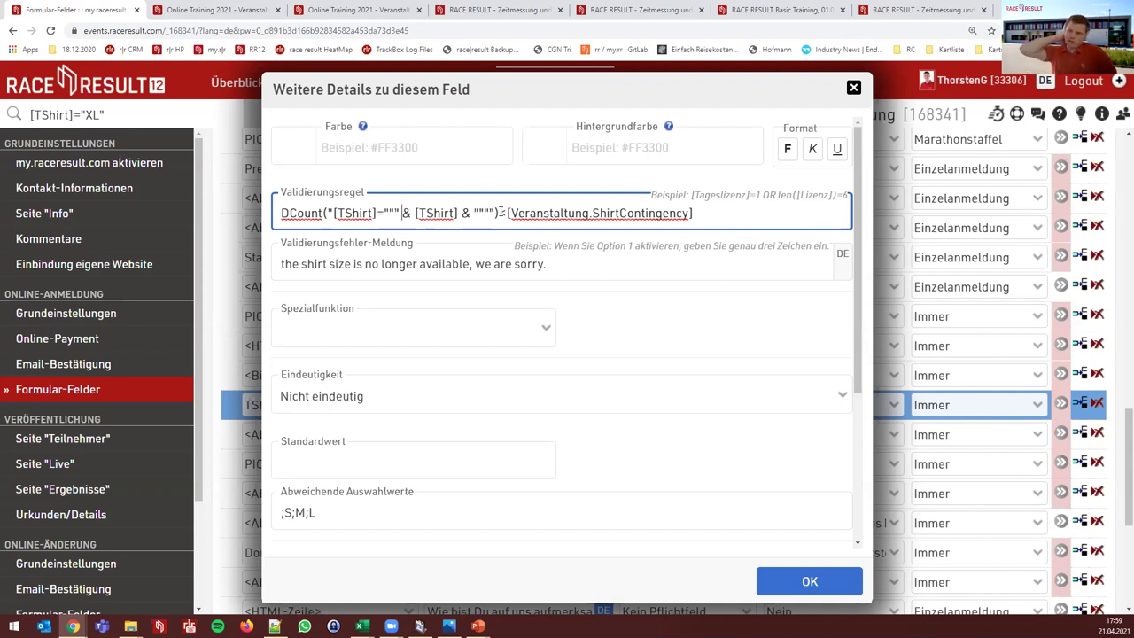
click(944, 215)
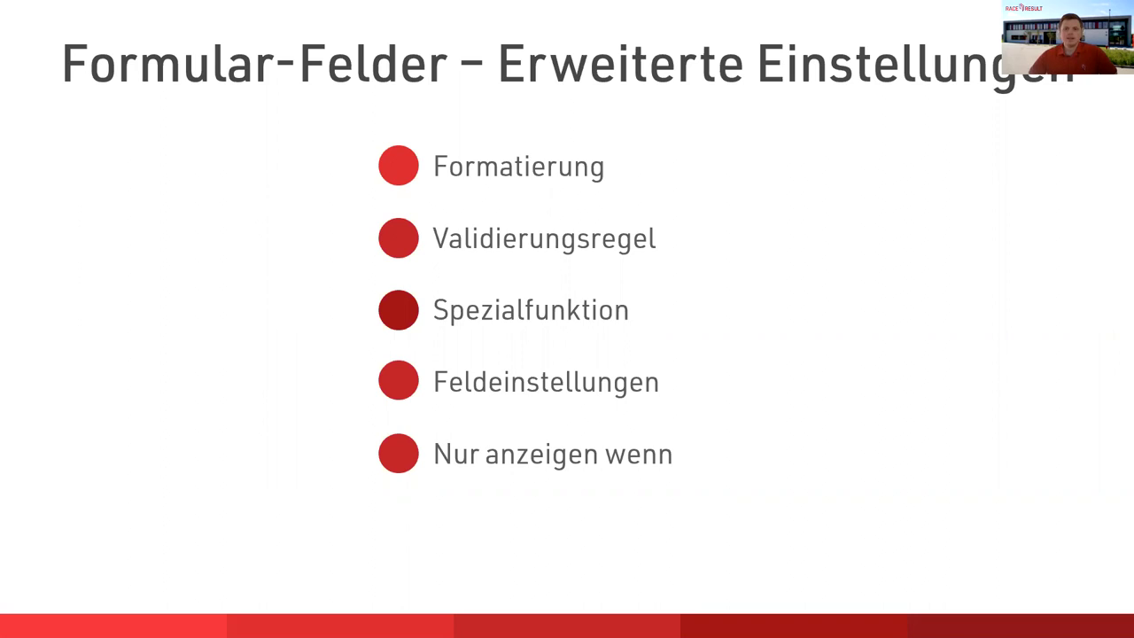
key(Right)
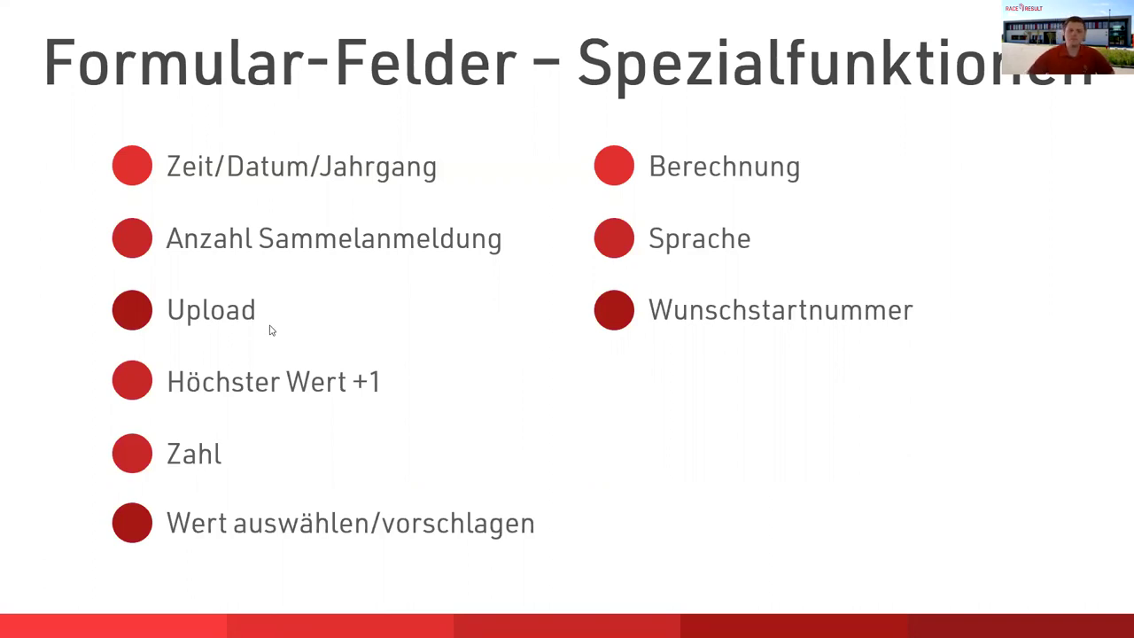
key(alt+Tab)
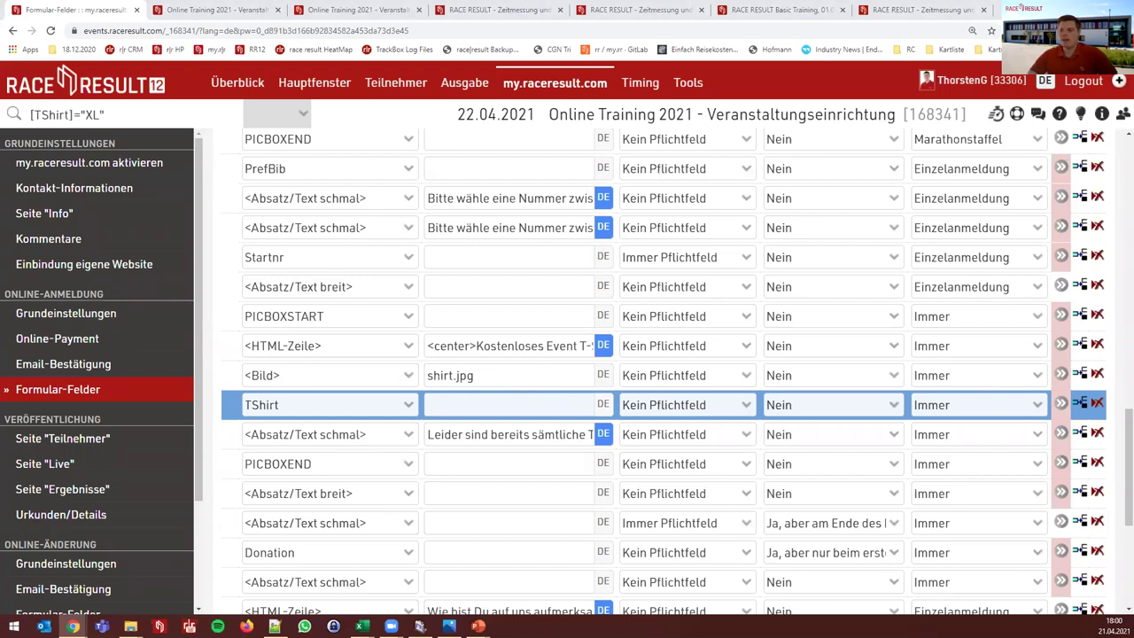
Reload the public registration page and open the Marathonstaffel form at the relay participants section
scroll(503, 304, down, 3)
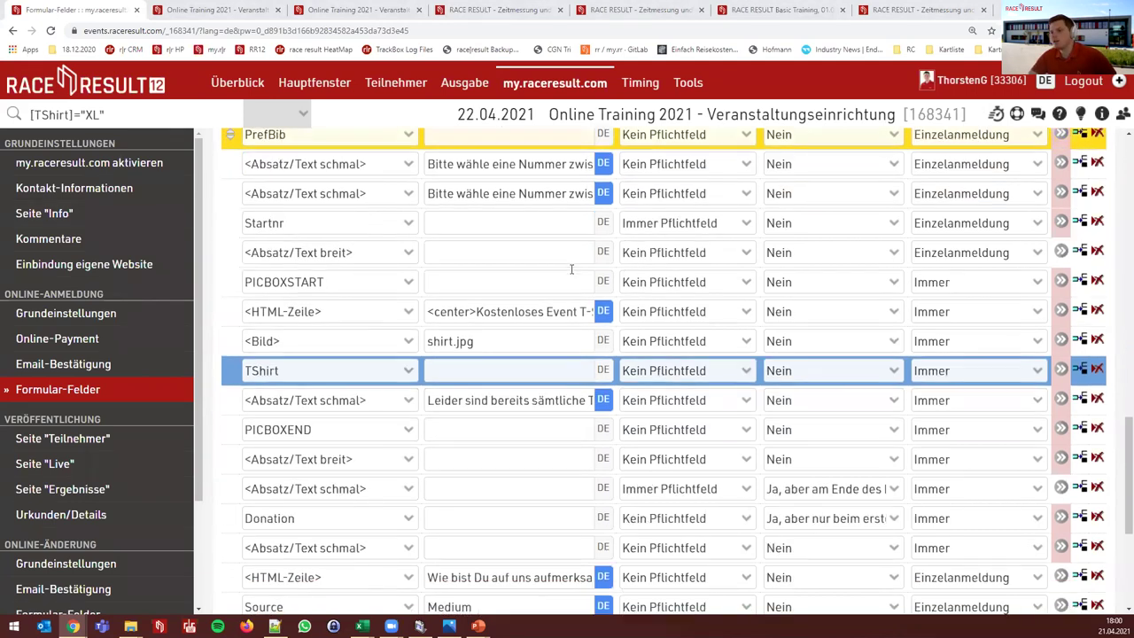
scroll(503, 304, up, 4)
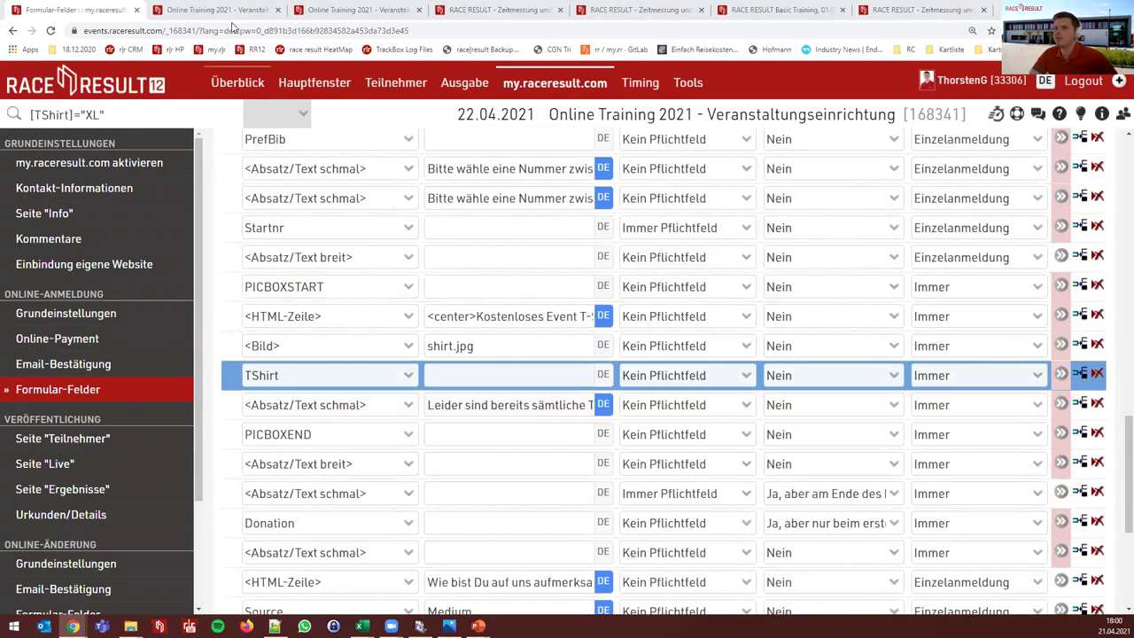
click(236, 15)
key(F5)
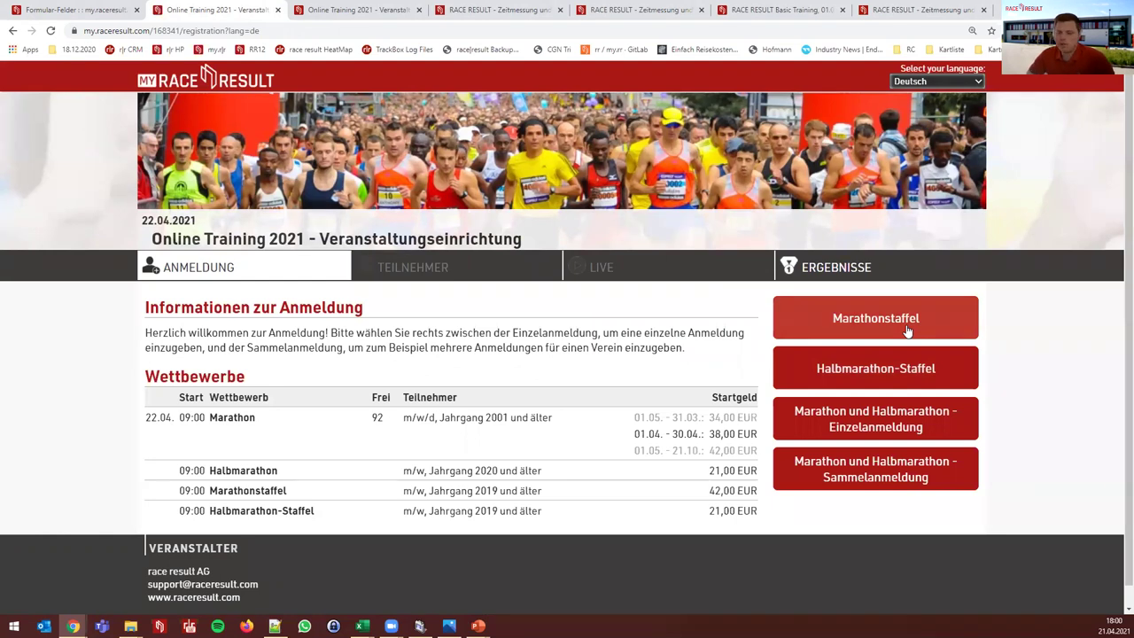
click(903, 320)
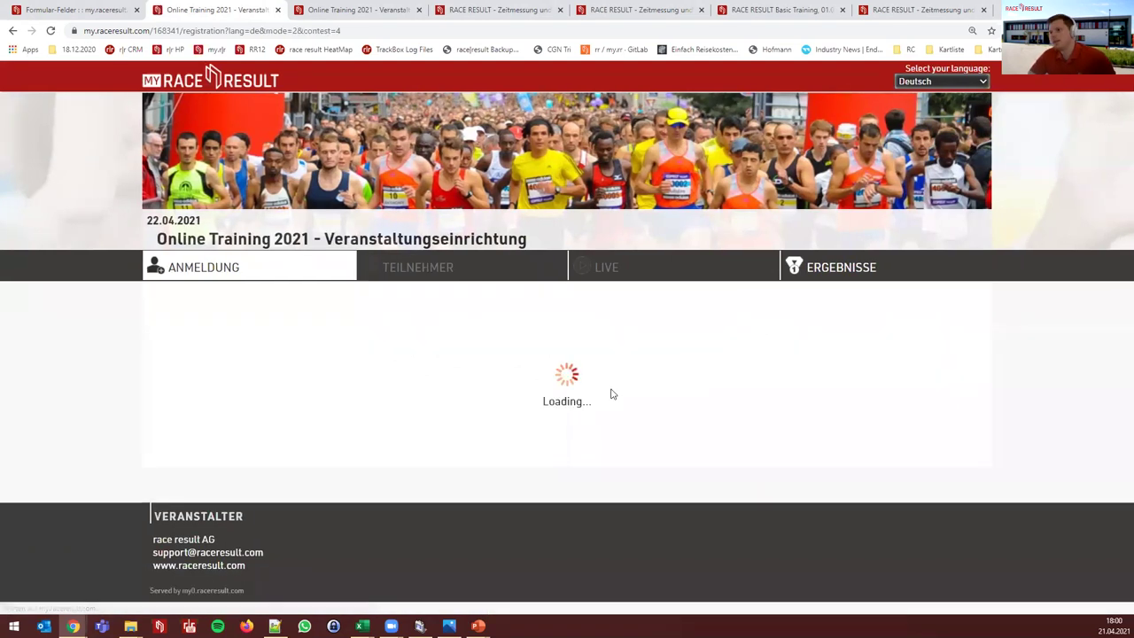
scroll(690, 388, down, 1)
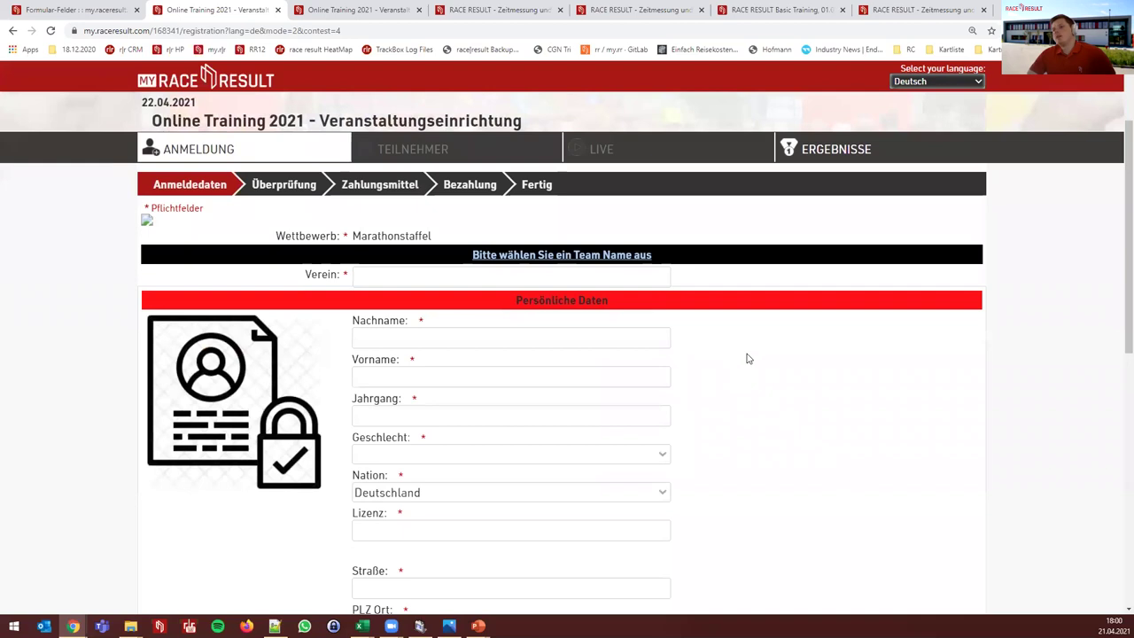
scroll(747, 358, down, 2)
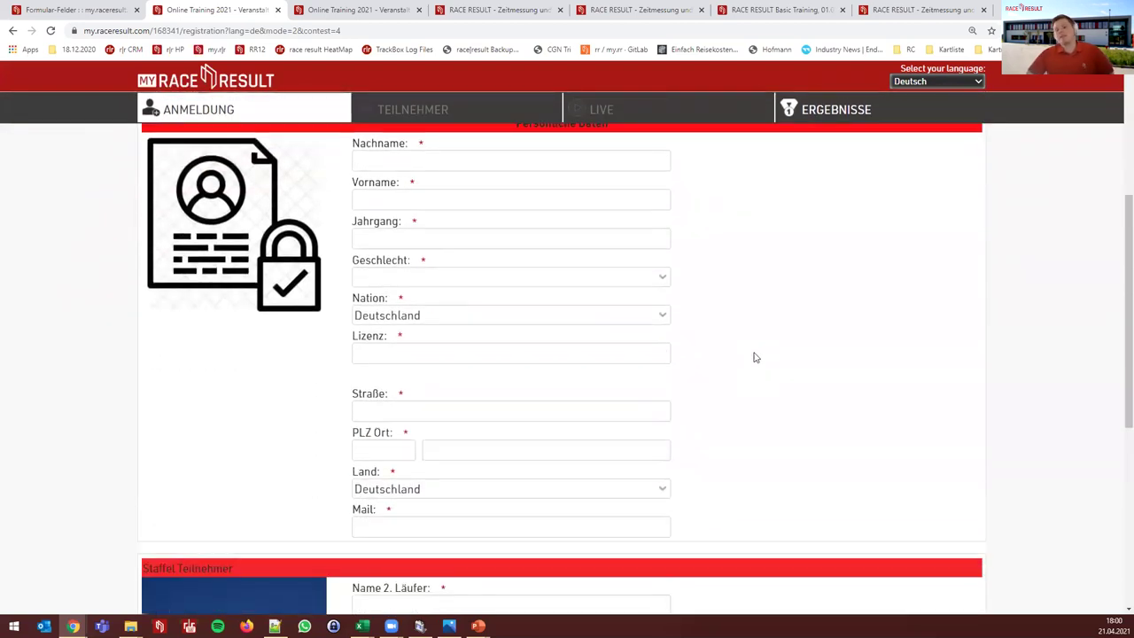
scroll(753, 358, down, 1)
scroll(762, 356, down, 1)
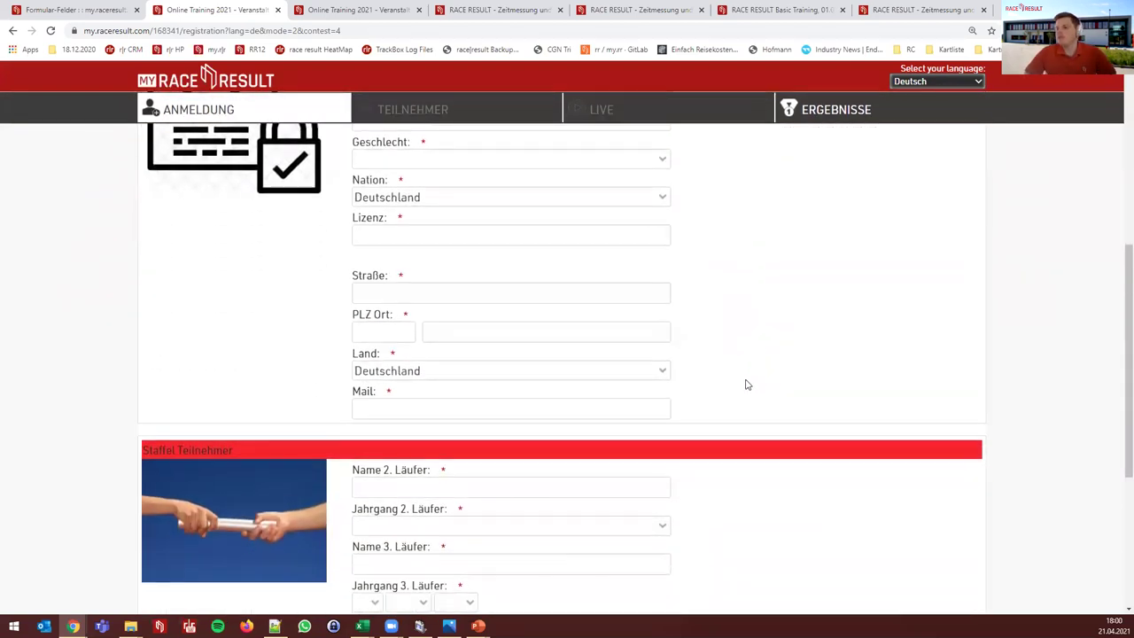
scroll(621, 425, down, 1)
Examine the birth-year choices for the second runner and the day, month and year choices for the third runner
click(422, 472)
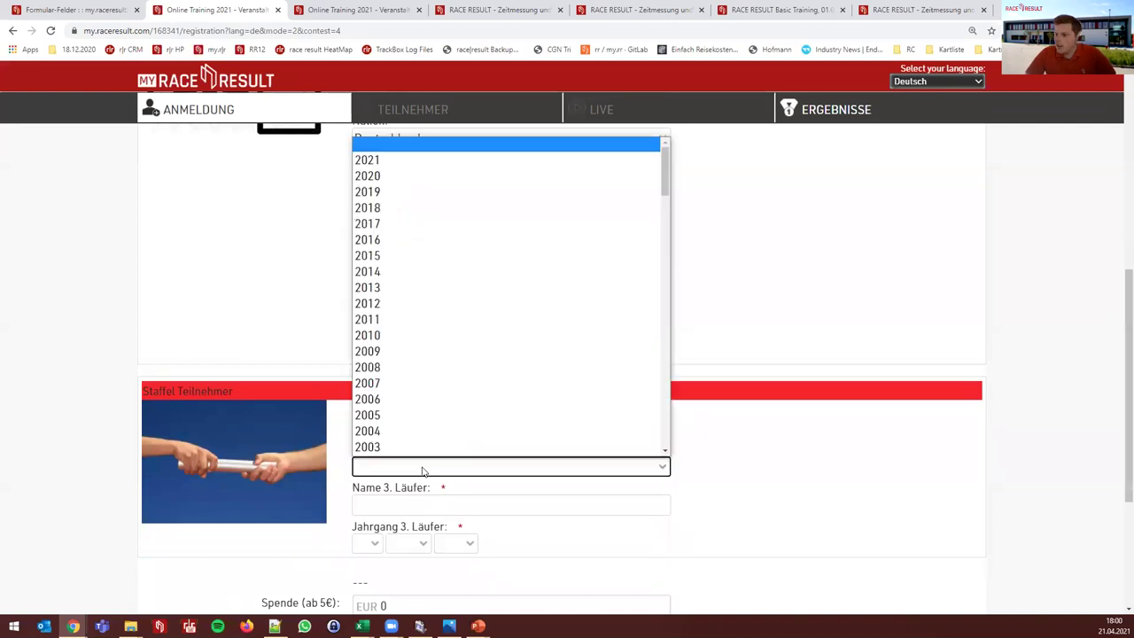
scroll(514, 407, down, 3)
click(510, 467)
click(368, 544)
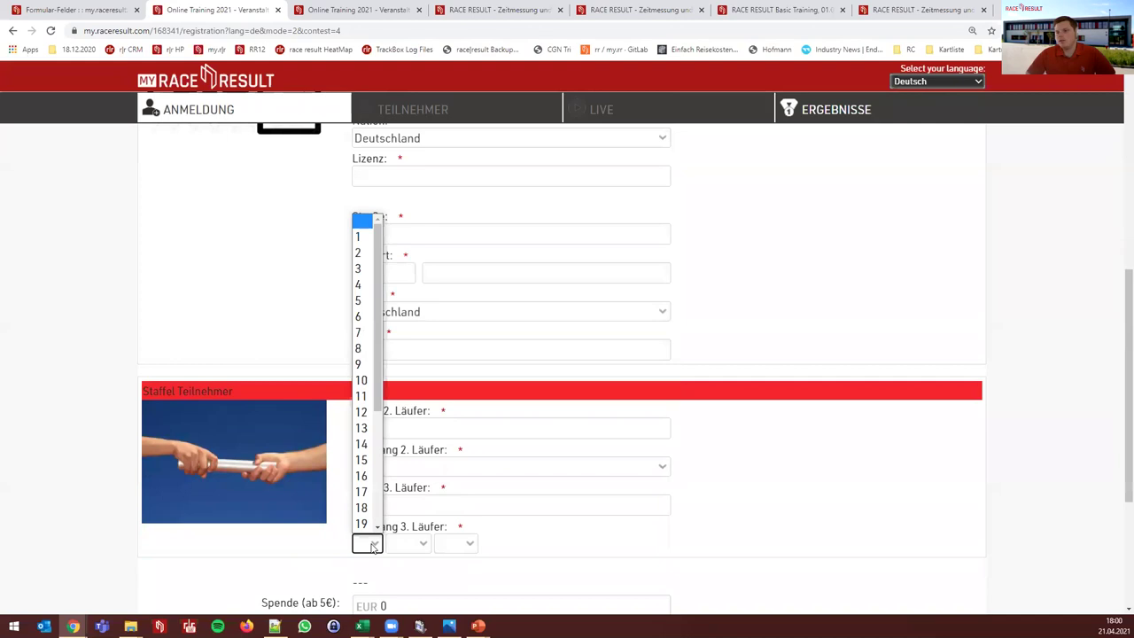
click(403, 544)
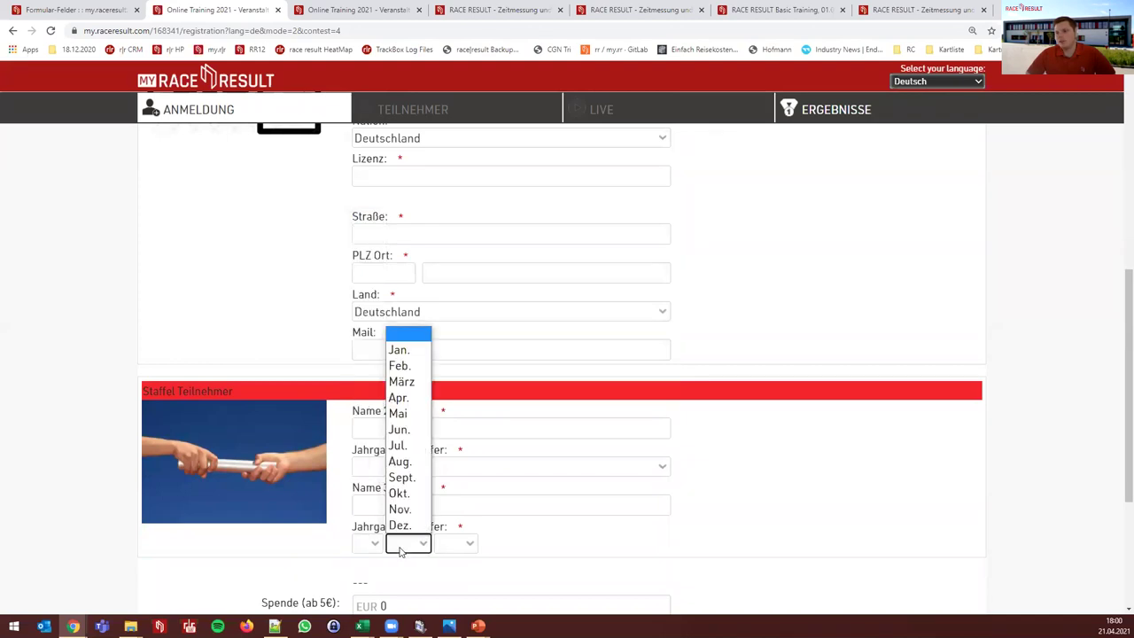
click(458, 545)
click(458, 545)
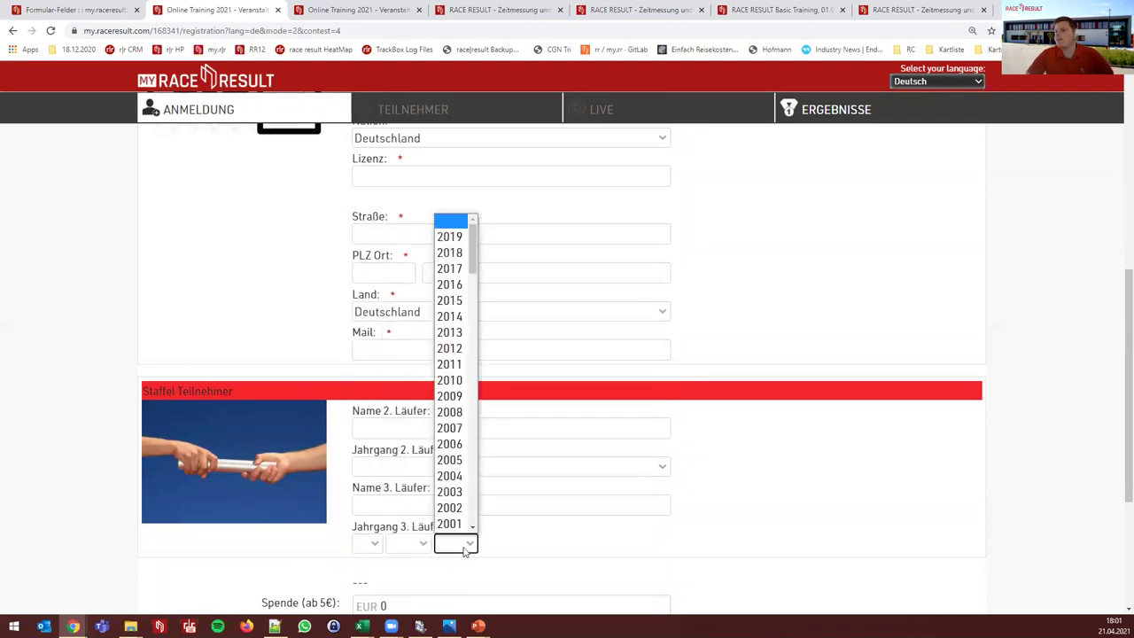
click(460, 545)
Return to the form field settings and examine the special functions available in the 2_YoB field's details
click(89, 10)
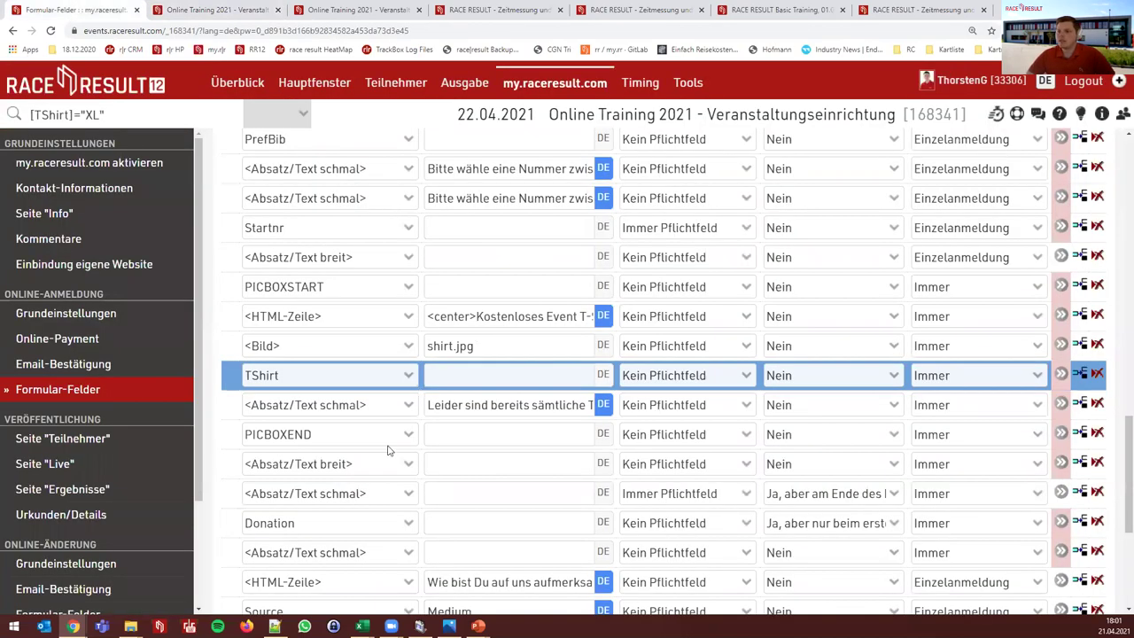
scroll(469, 421, up, 3)
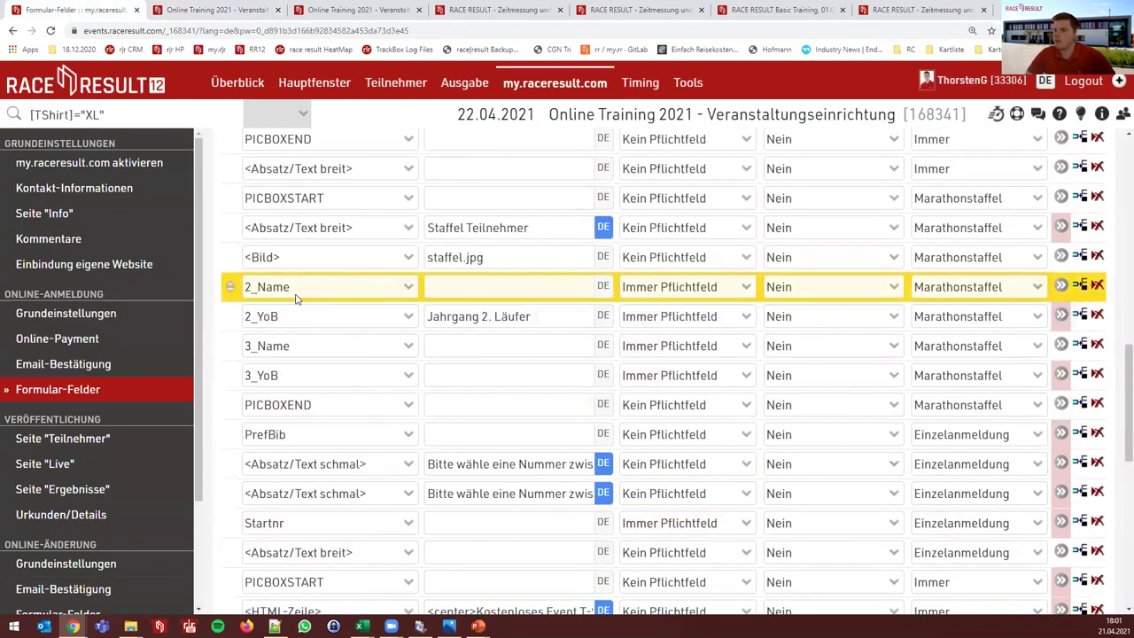
click(1060, 316)
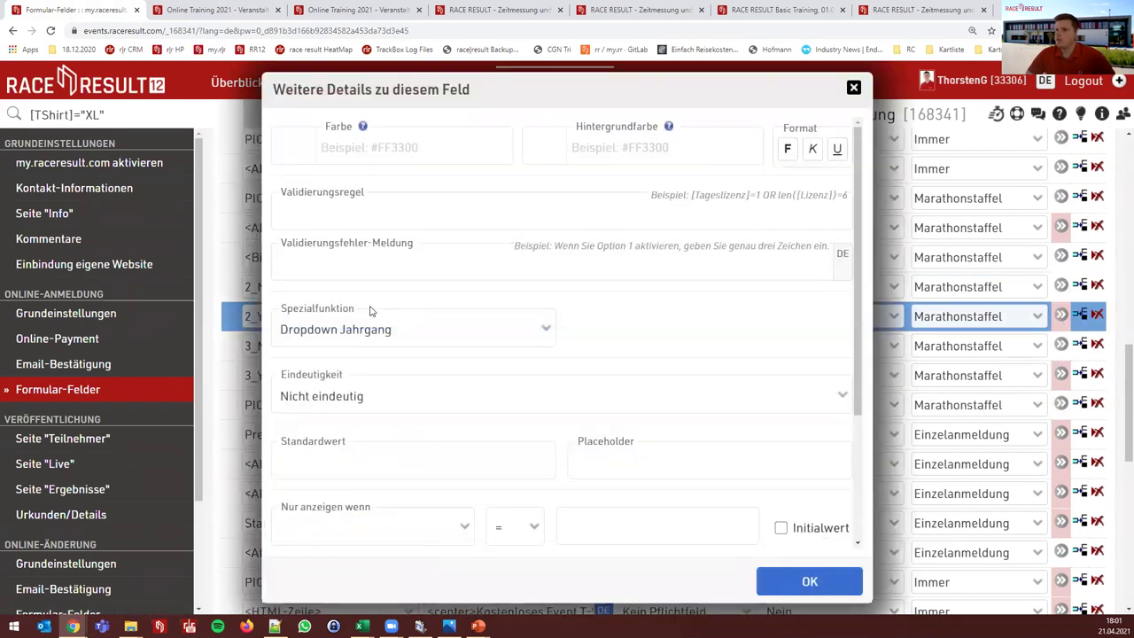
click(387, 331)
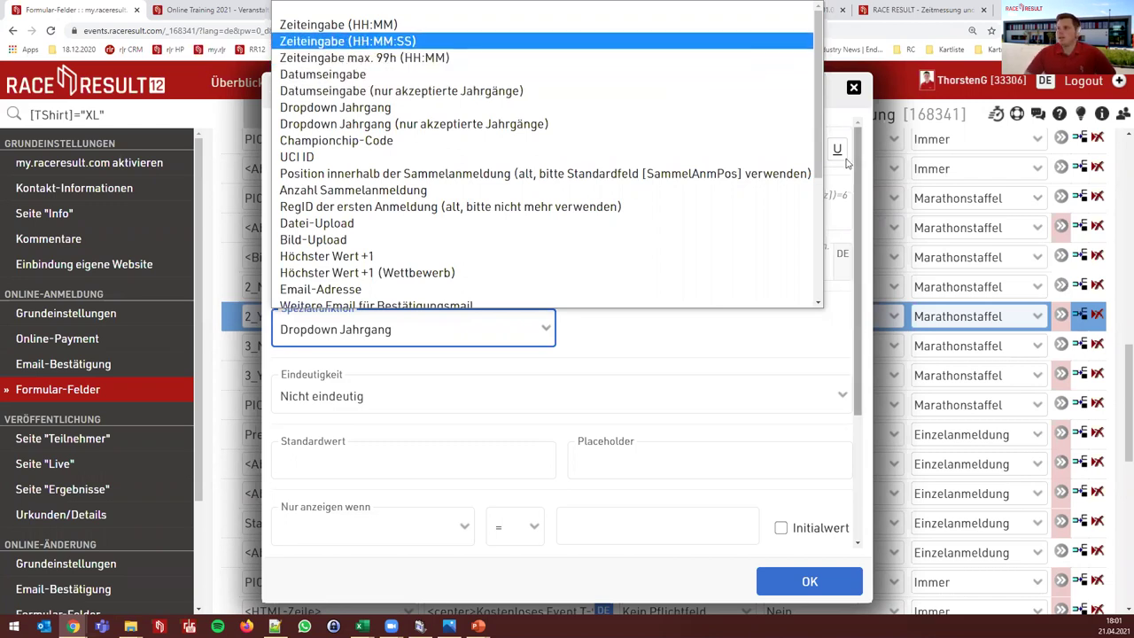
click(853, 88)
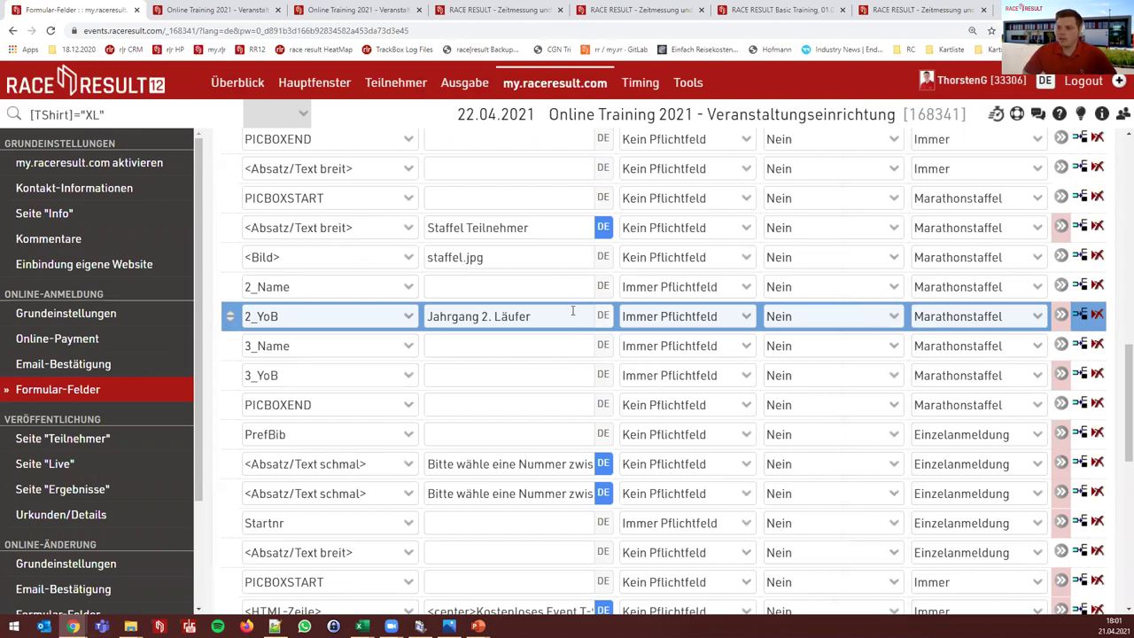
Delete the Test row at the end of the form field list
scroll(572, 311, down, 10)
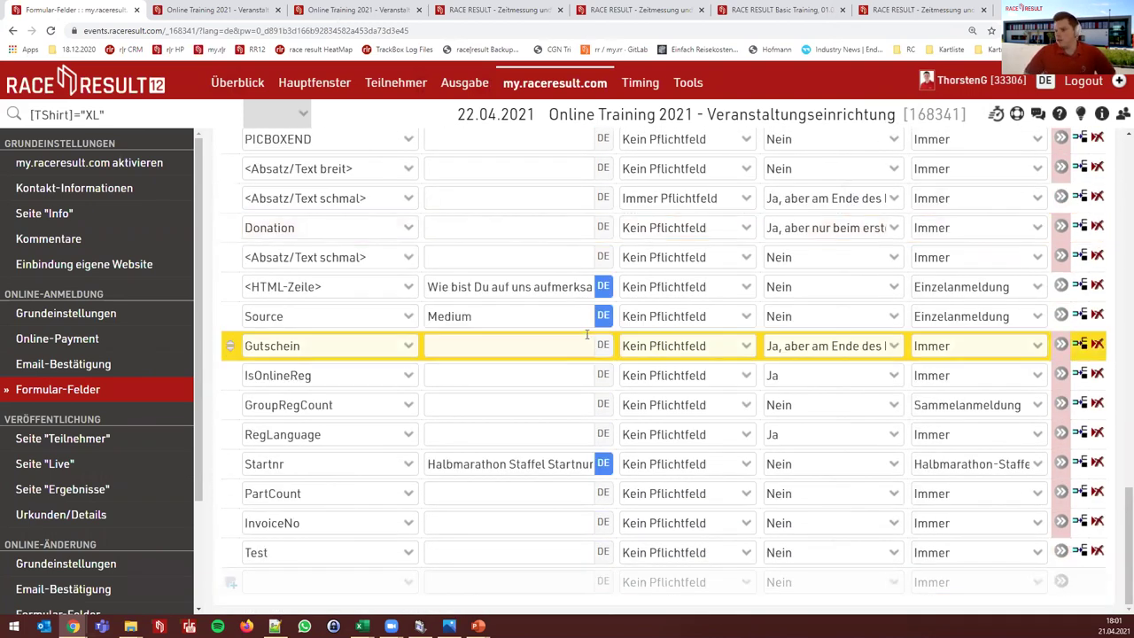
click(1098, 551)
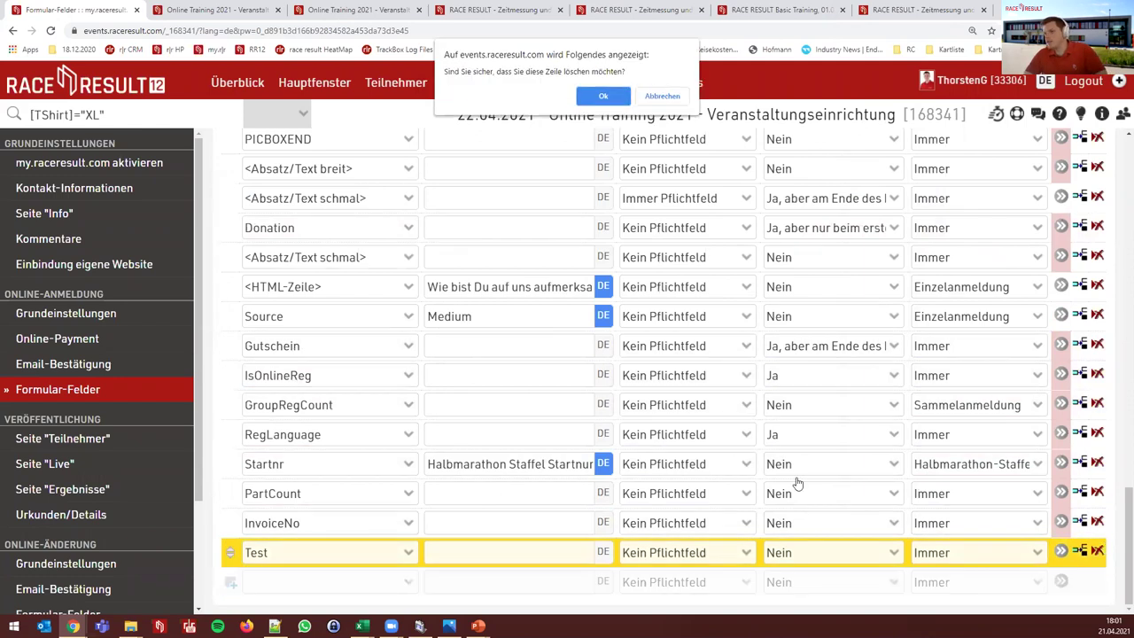
key(Return)
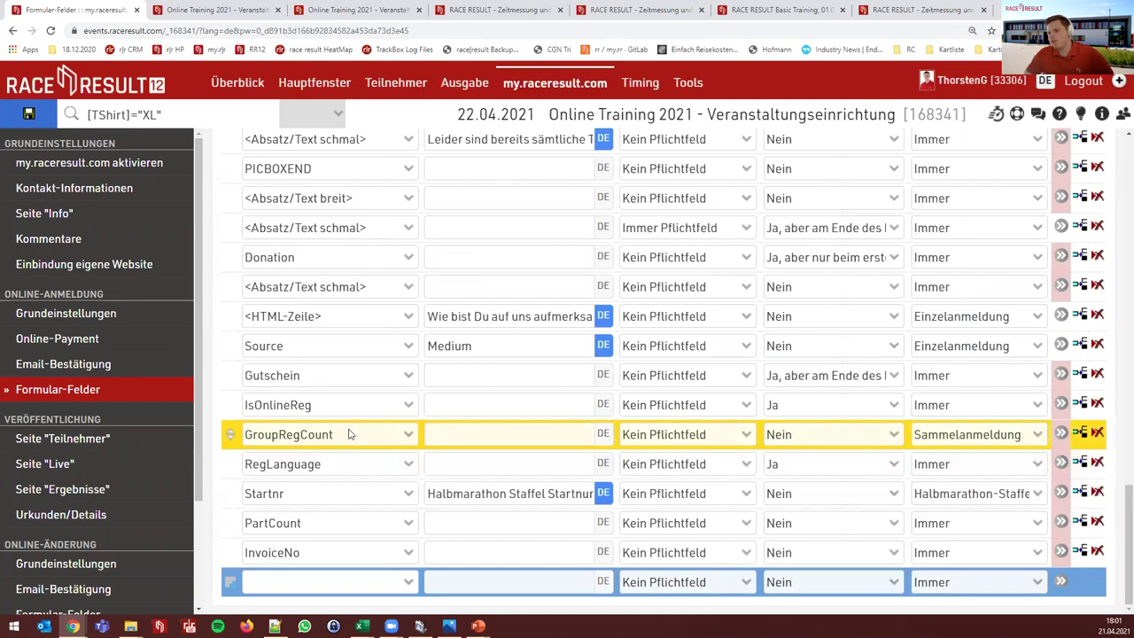
Examine the special functions set for the GroupRegCount and InvoiceNo fields, including the alternatives offered for InvoiceNo
click(1060, 435)
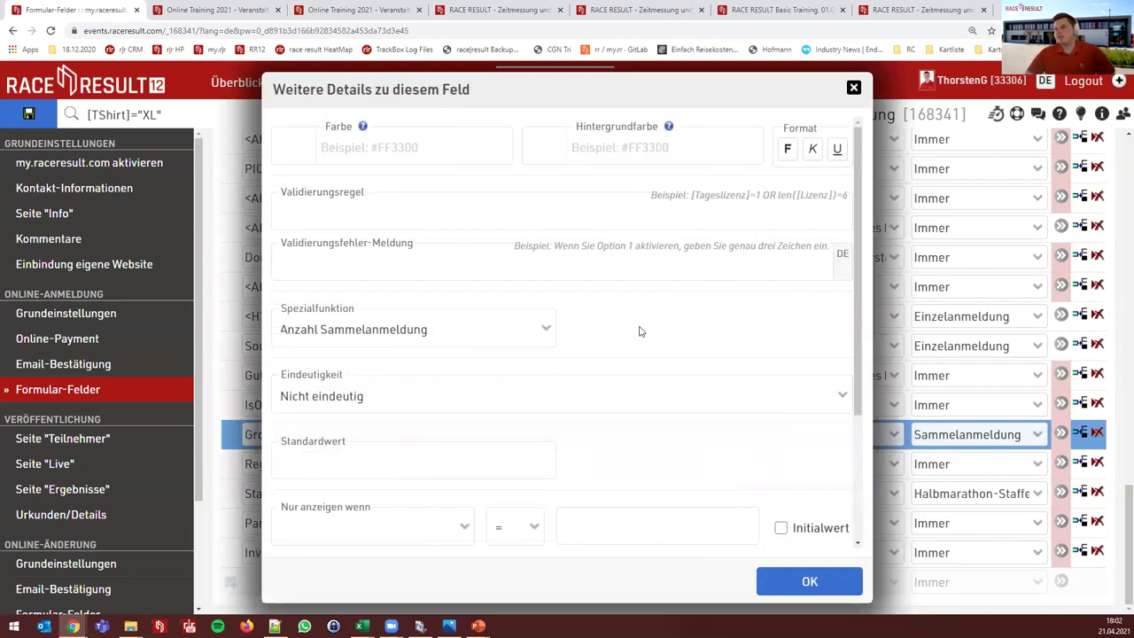
click(946, 313)
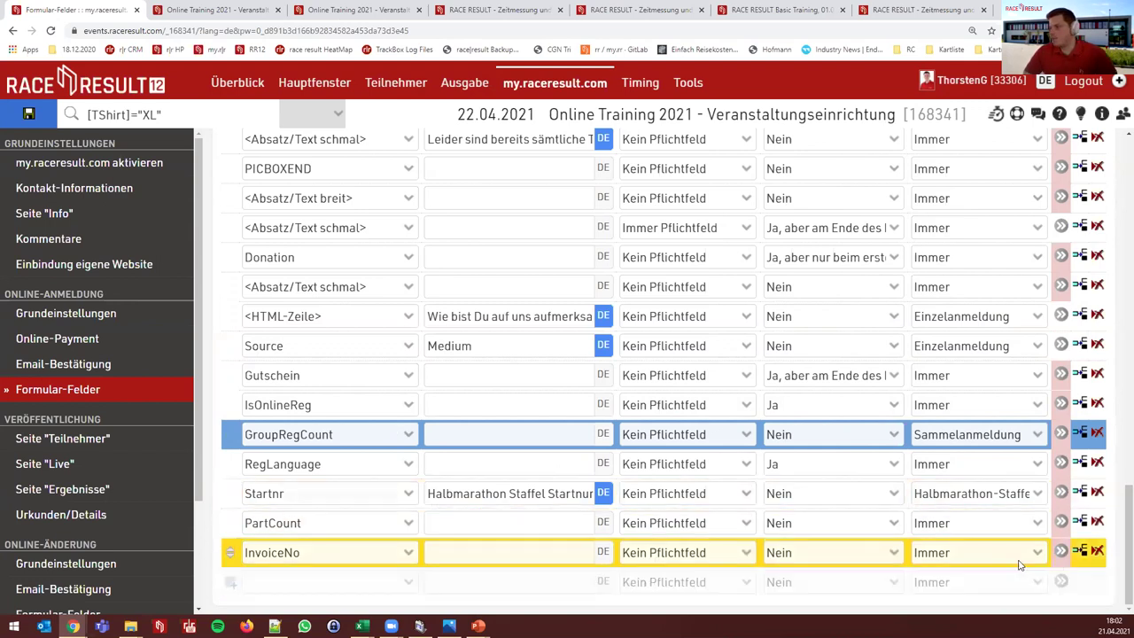
click(1061, 551)
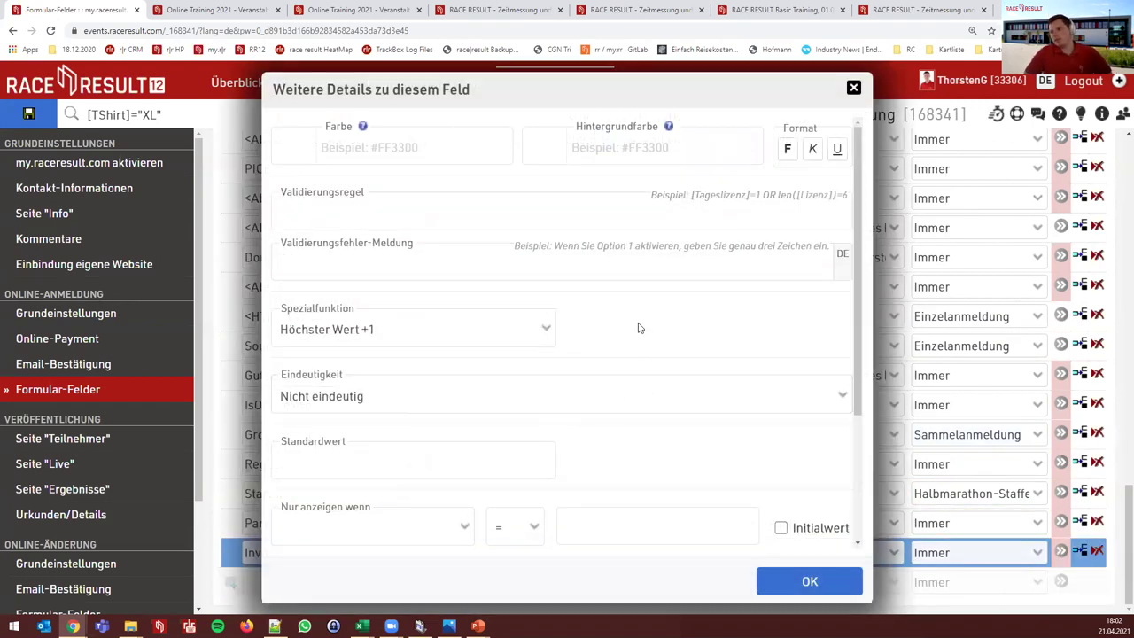
click(544, 324)
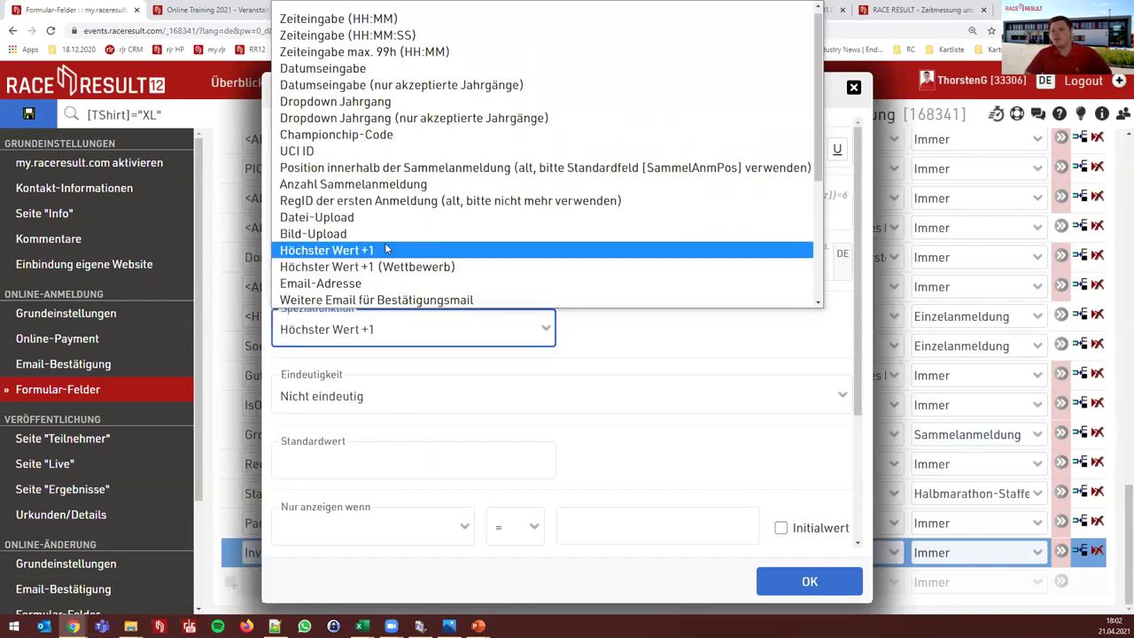
scroll(386, 250, down, 3)
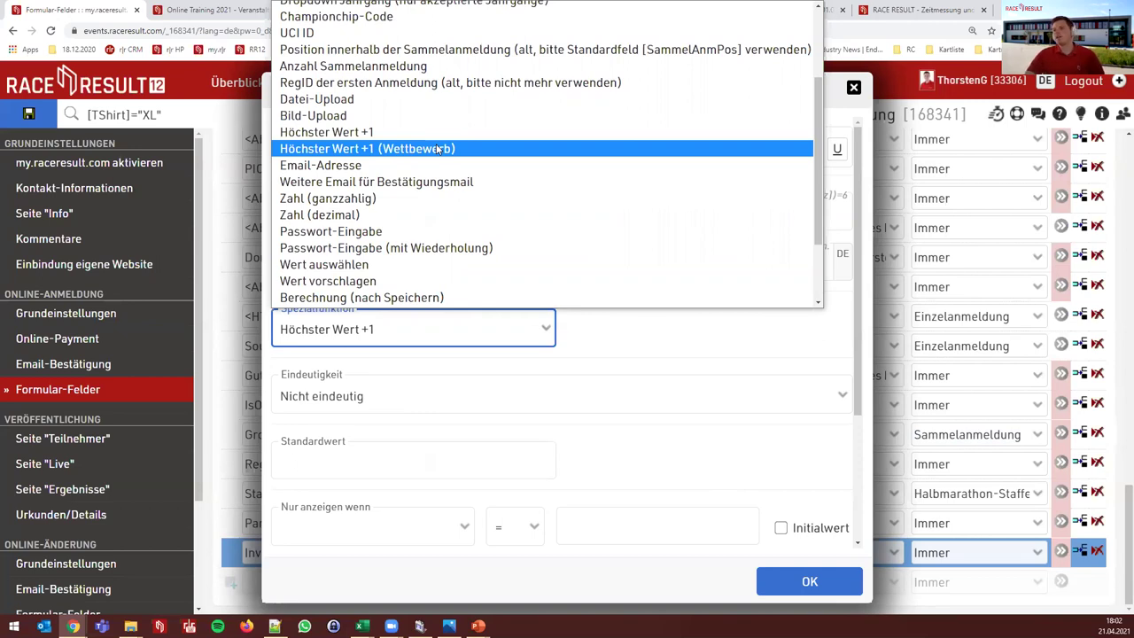
click(687, 332)
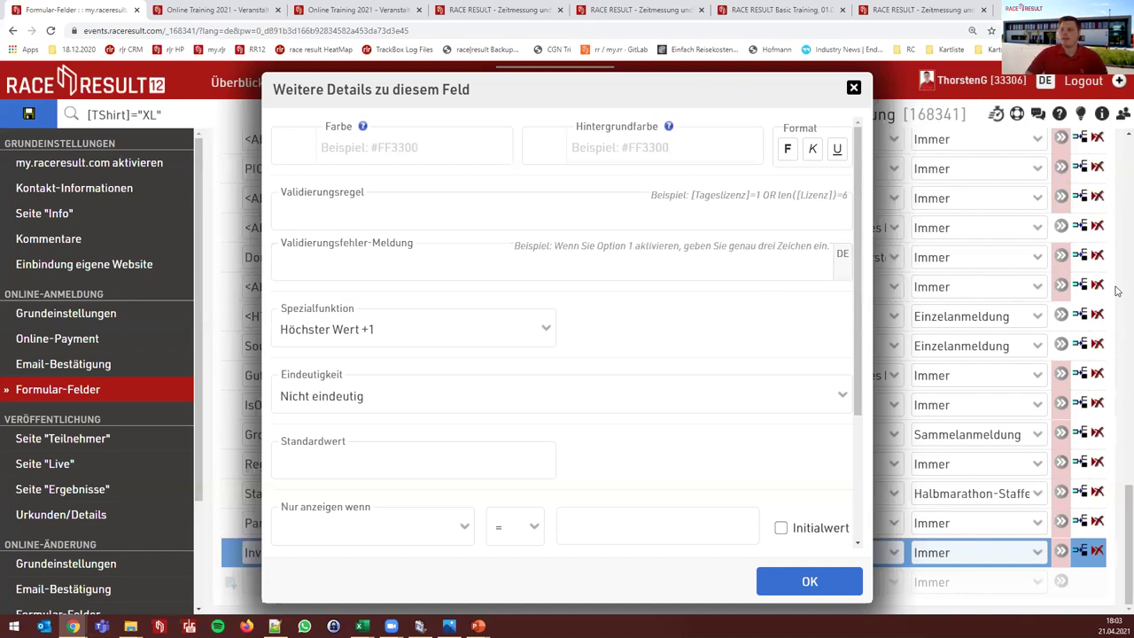
click(948, 410)
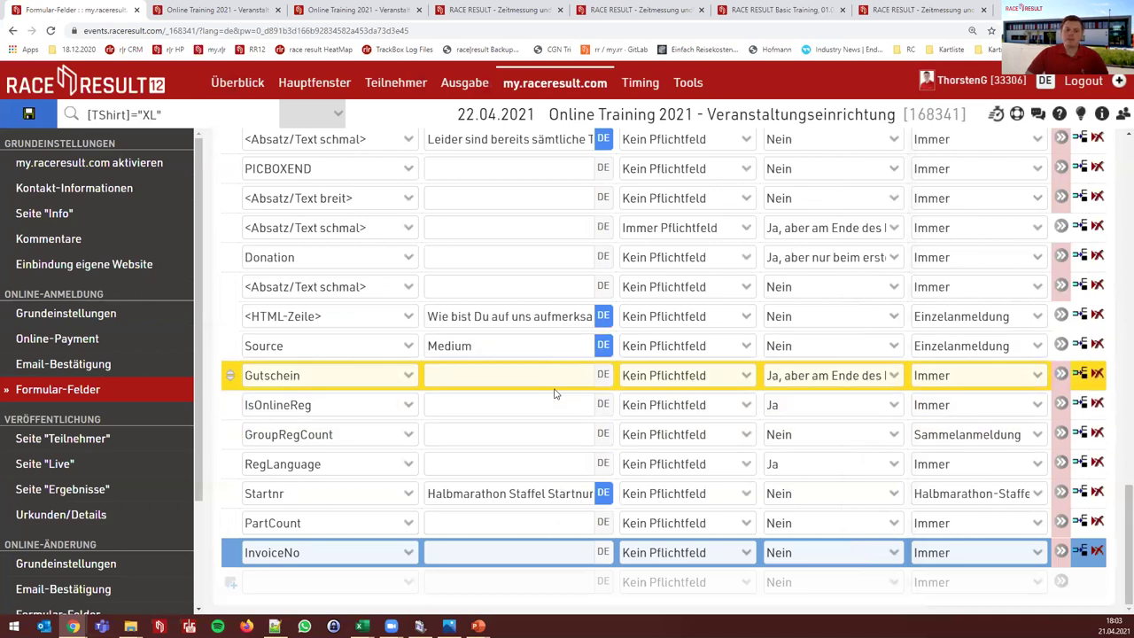
Set the special function of the Verein field to "Wert auswählen" in its details
scroll(555, 403, up, 10)
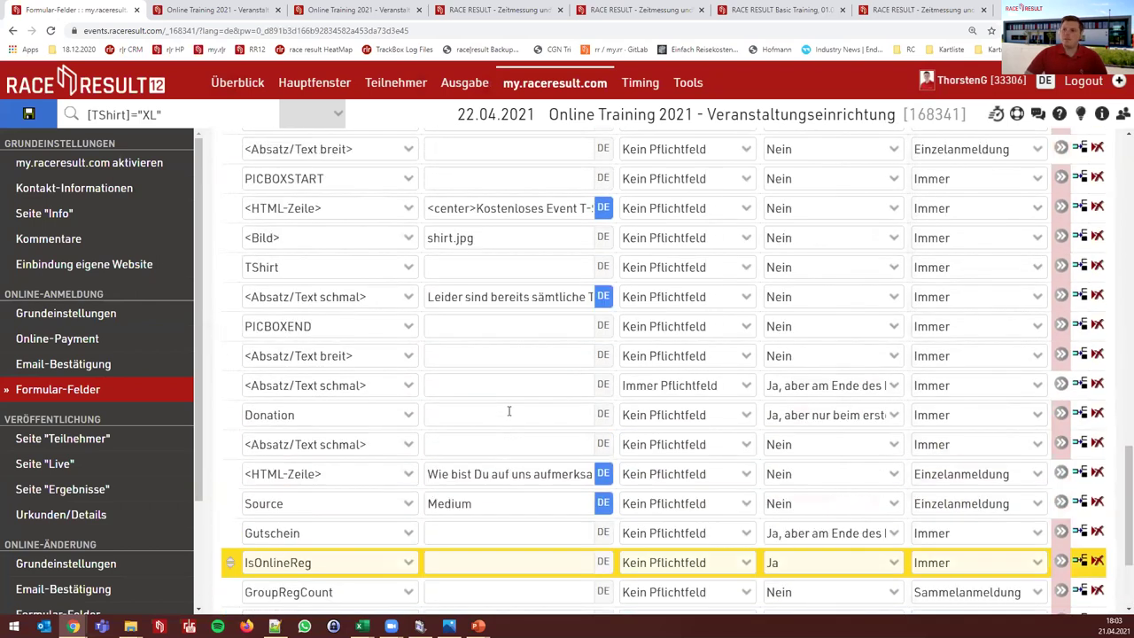
scroll(537, 410, up, 3)
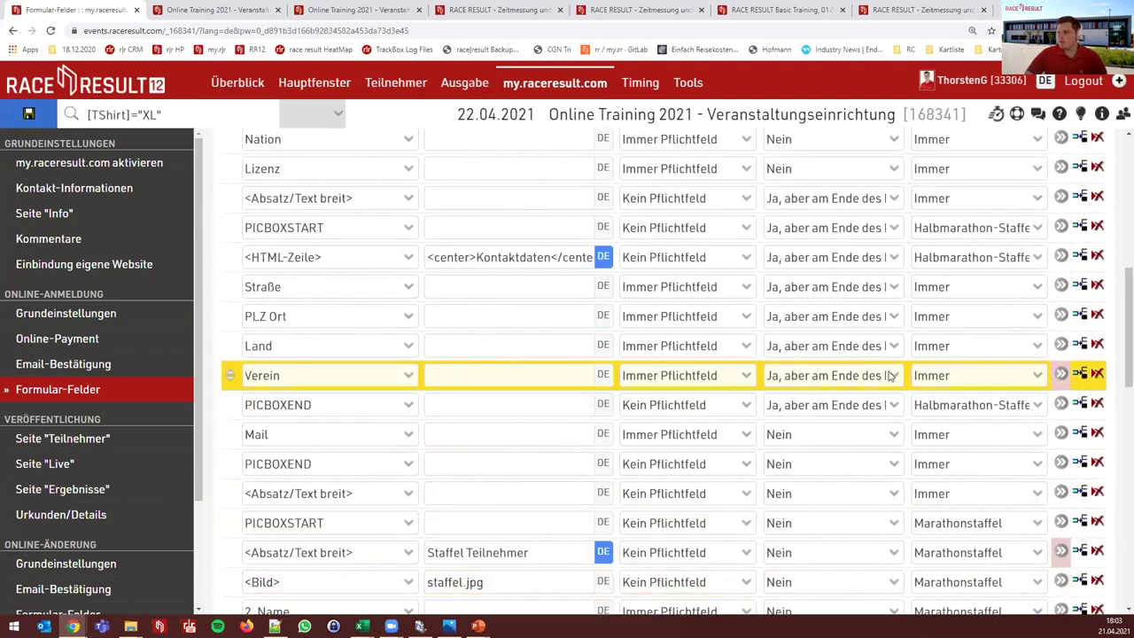
click(1061, 376)
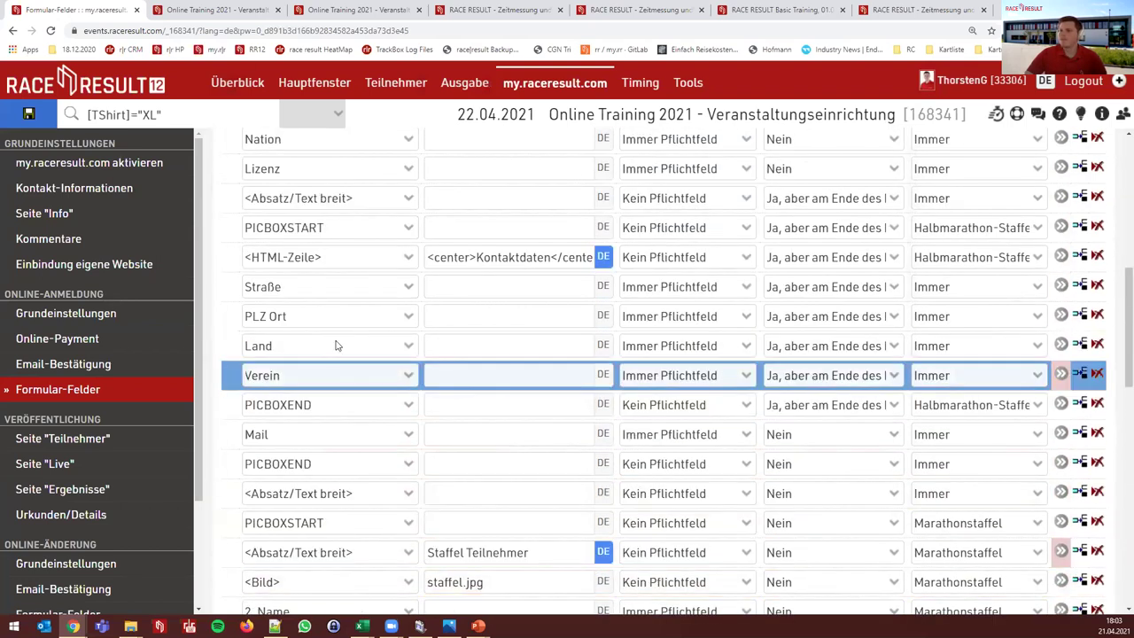
click(420, 334)
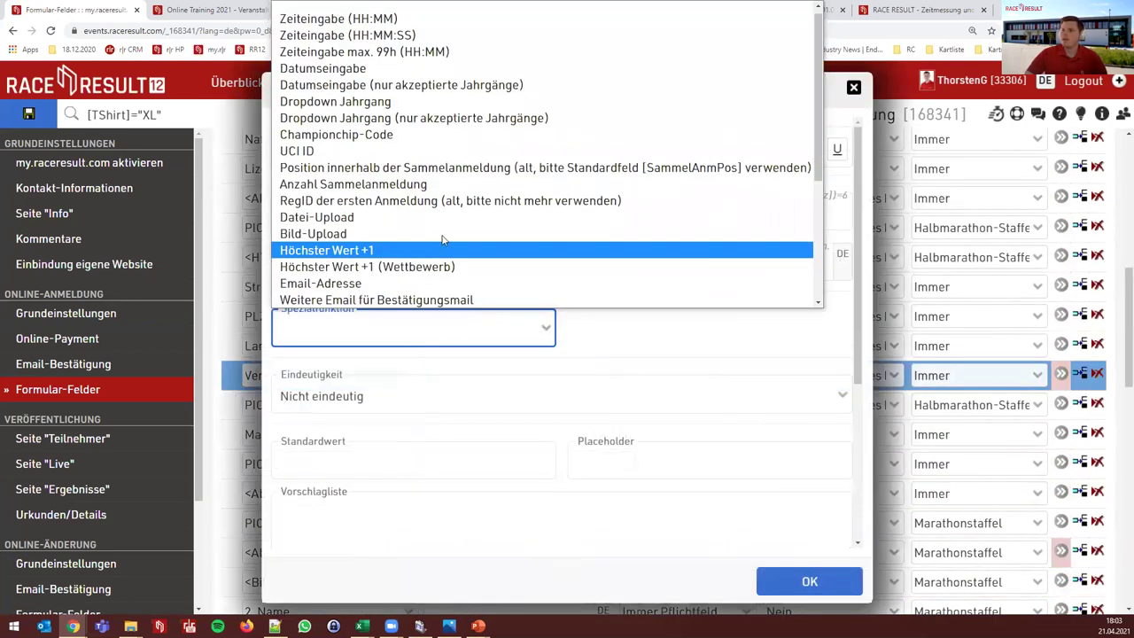
scroll(443, 229, down, 5)
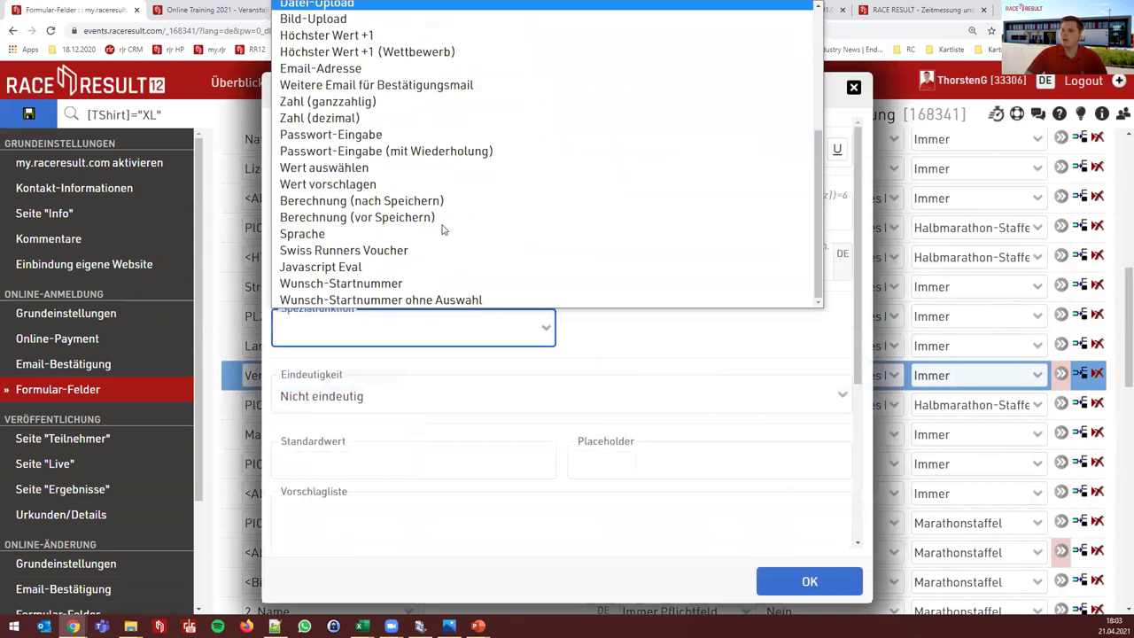
click(413, 171)
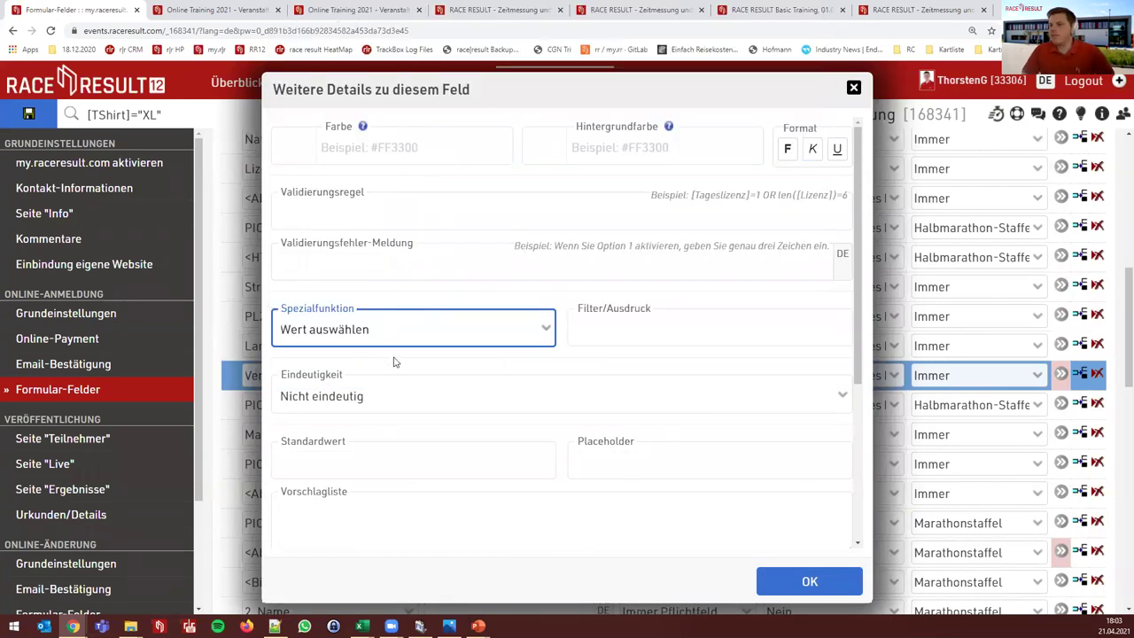
Return to the public registration start page and open the Marathon und Halbmarathon - Einzelanmeldung form
key(ctrl+Tab)
scroll(681, 361, up, 5)
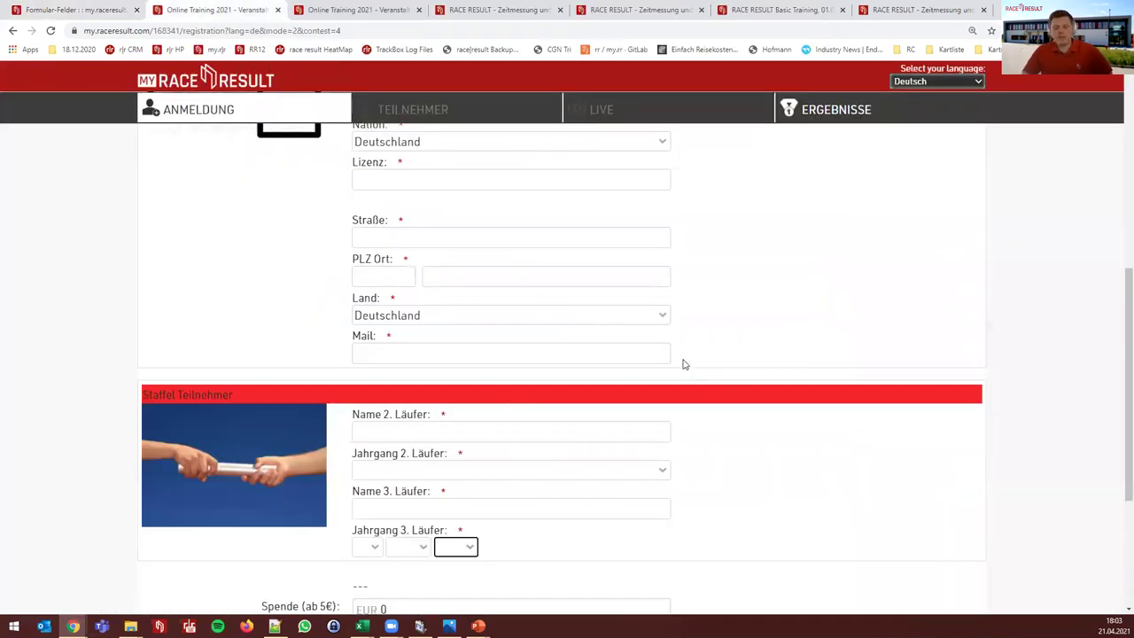
click(215, 203)
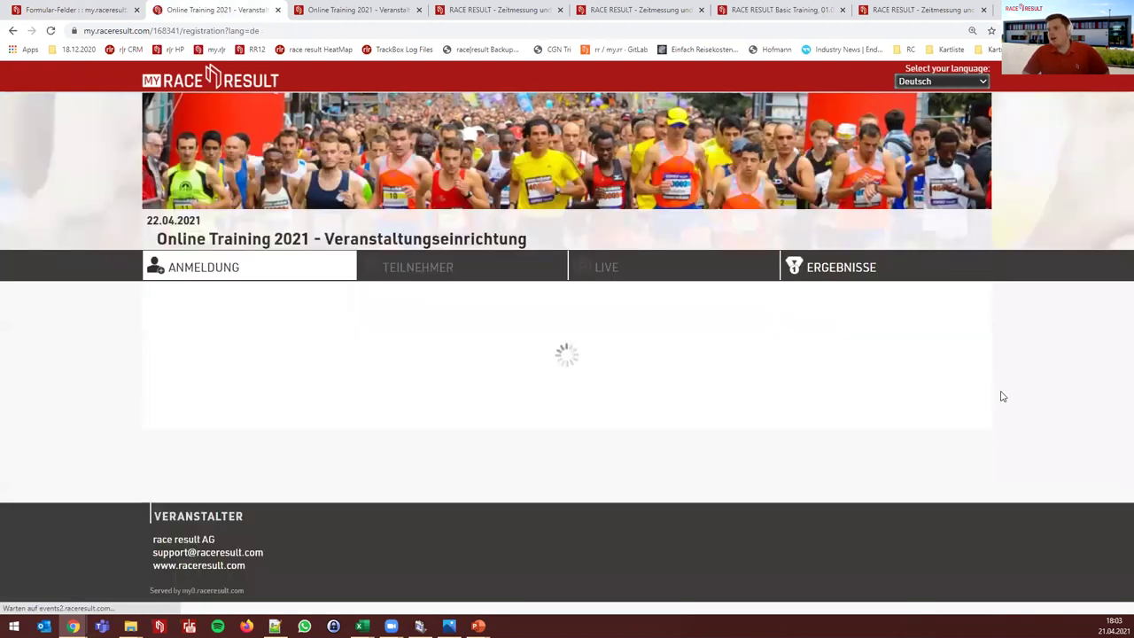
click(776, 406)
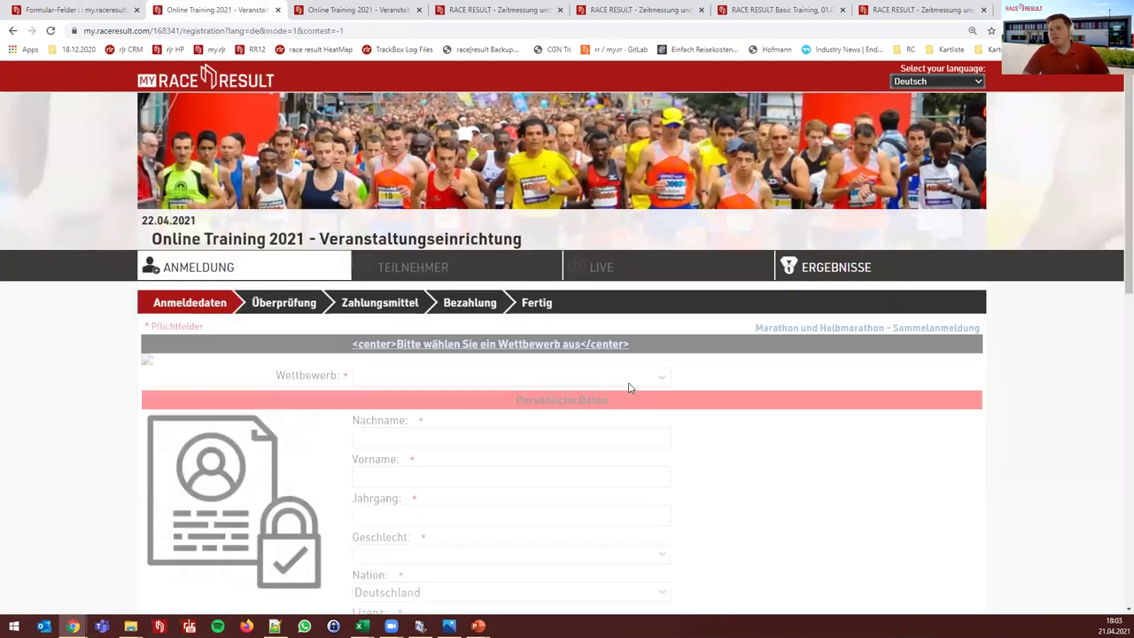
Check the Verein field in the registration form, then confirm its field details and save the form field settings
scroll(409, 311, down, 5)
click(419, 395)
click(301, 392)
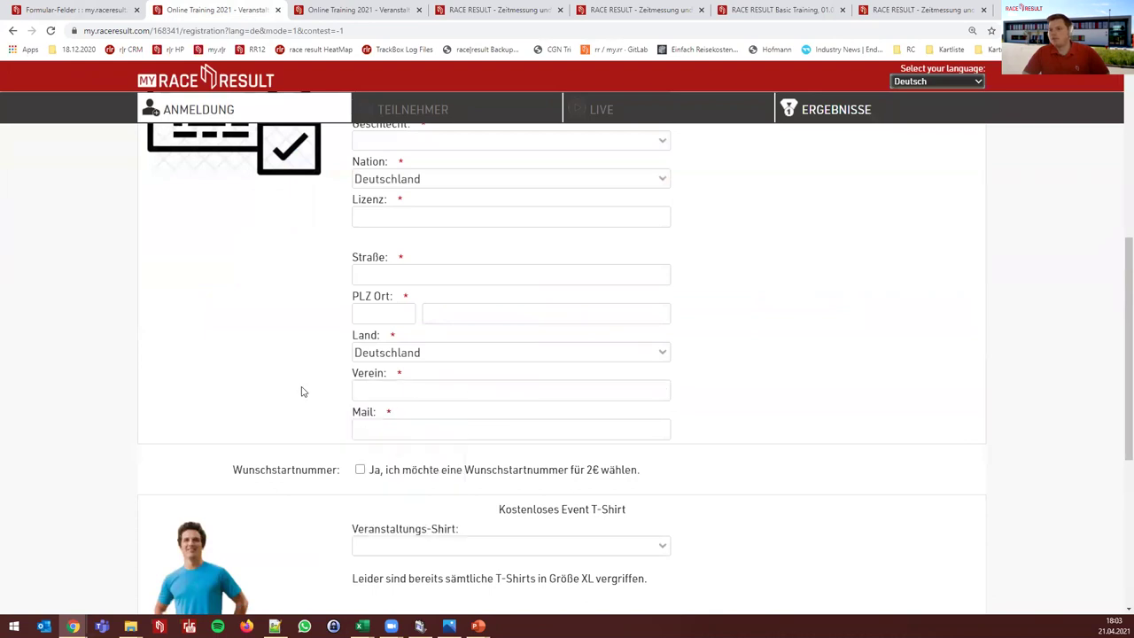
click(88, 10)
click(797, 572)
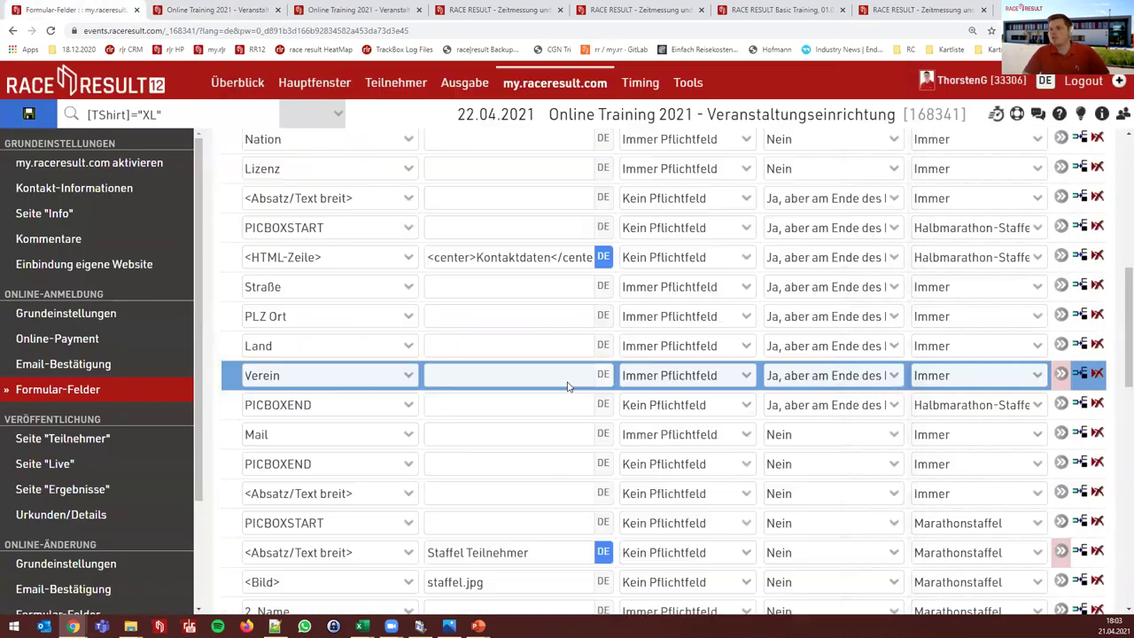
click(27, 120)
Reload the public registration form and examine the selectable clubs offered by the Verein field
click(217, 10)
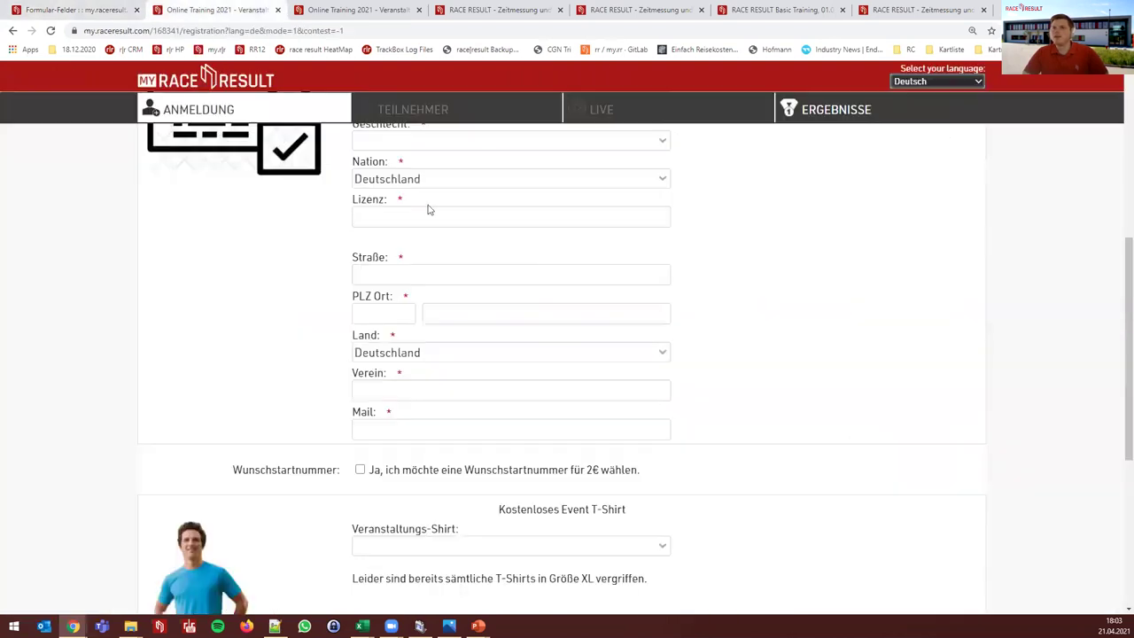
key(F5)
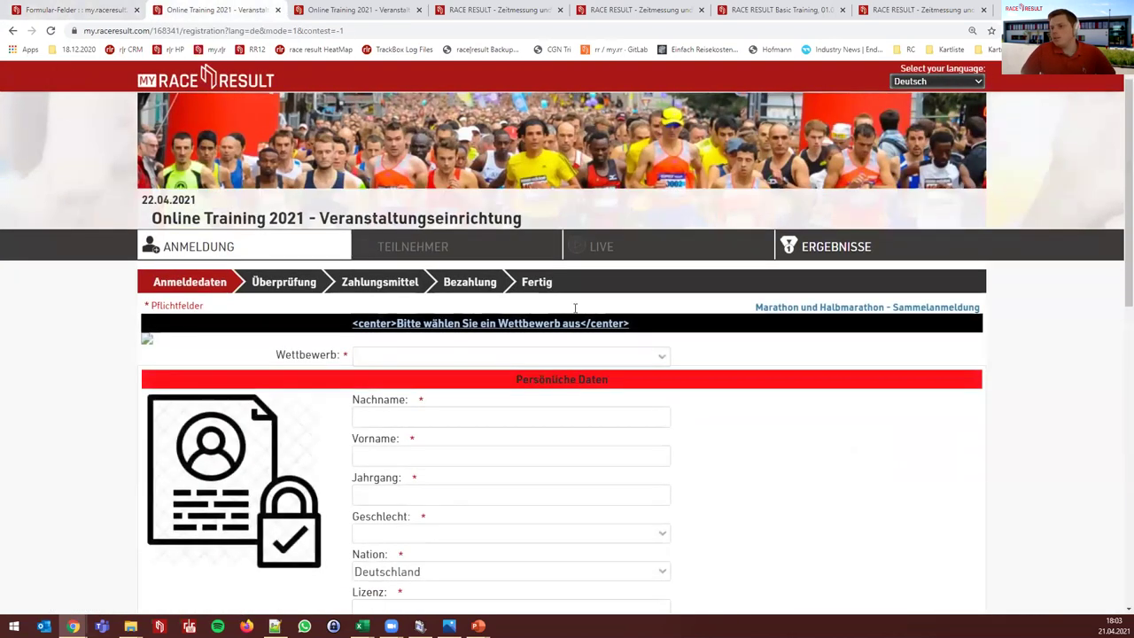
scroll(638, 367, down, 5)
scroll(709, 434, down, 1)
click(663, 450)
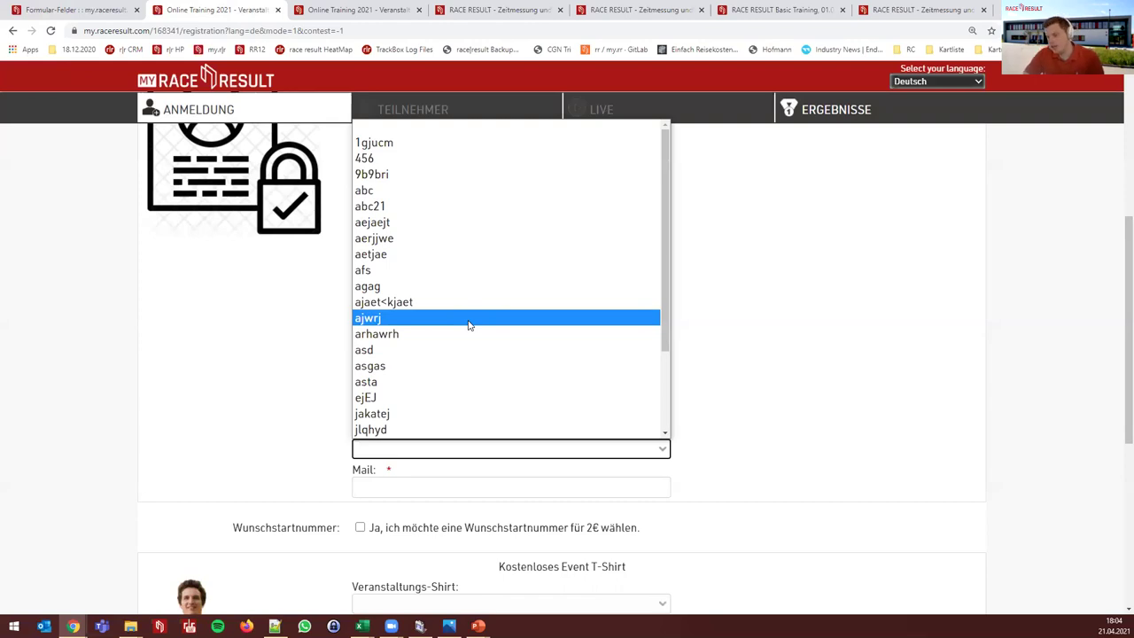
scroll(470, 324, down, 2)
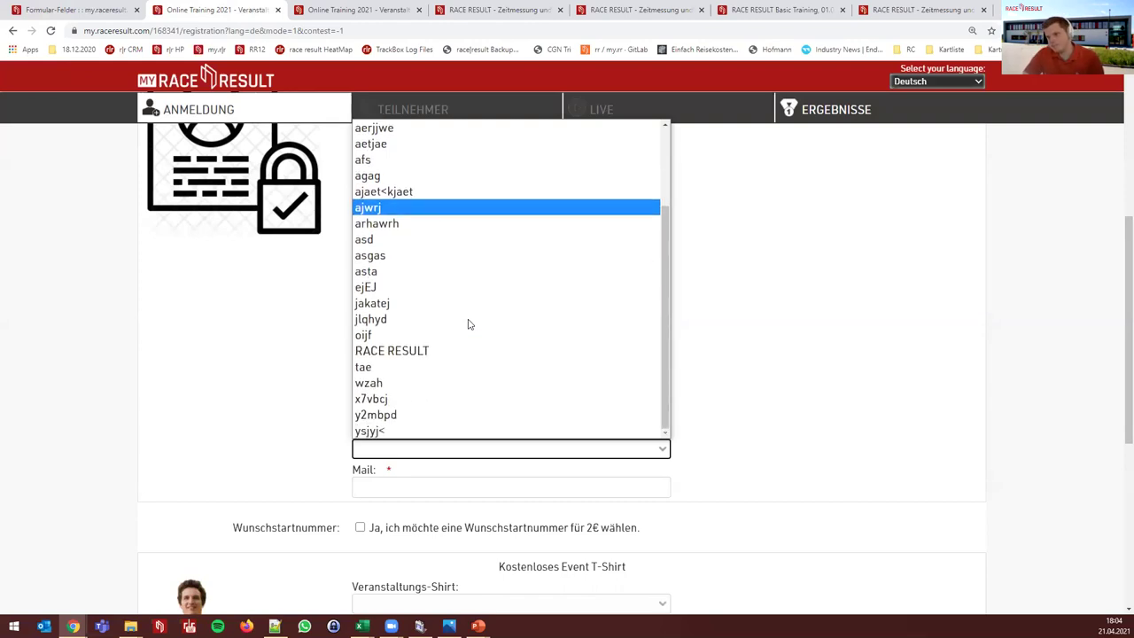
click(294, 424)
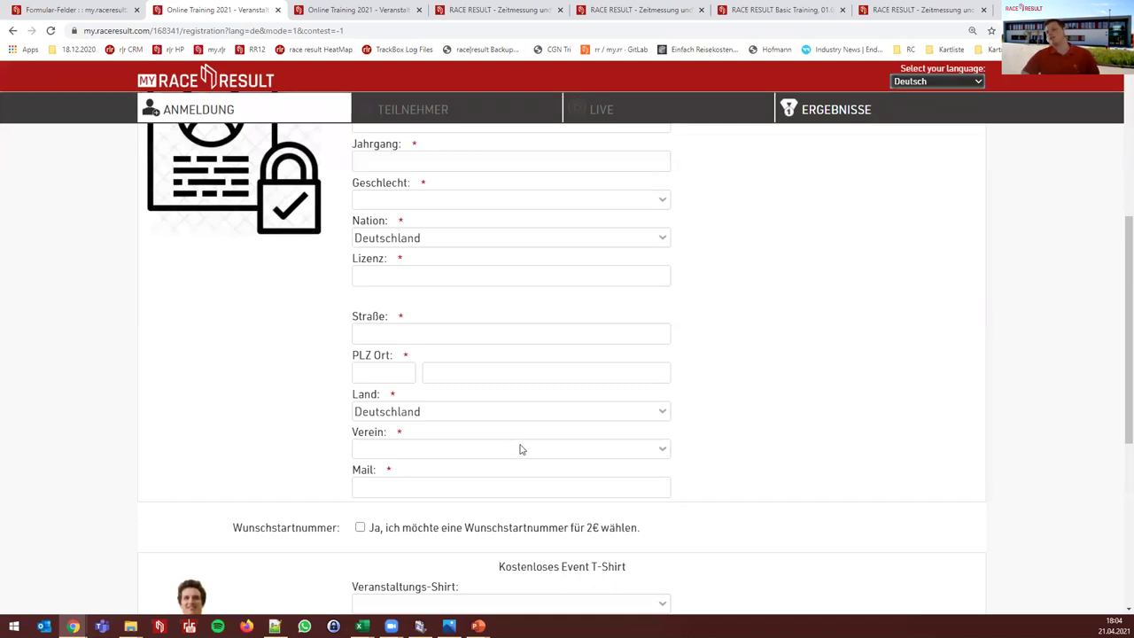
click(524, 453)
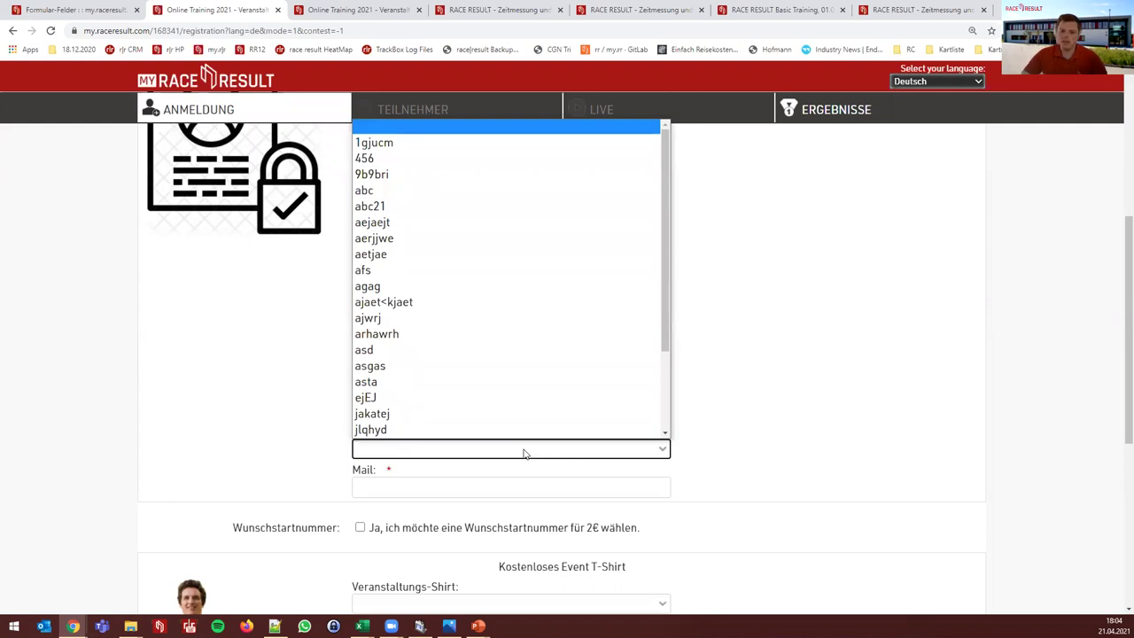
click(524, 451)
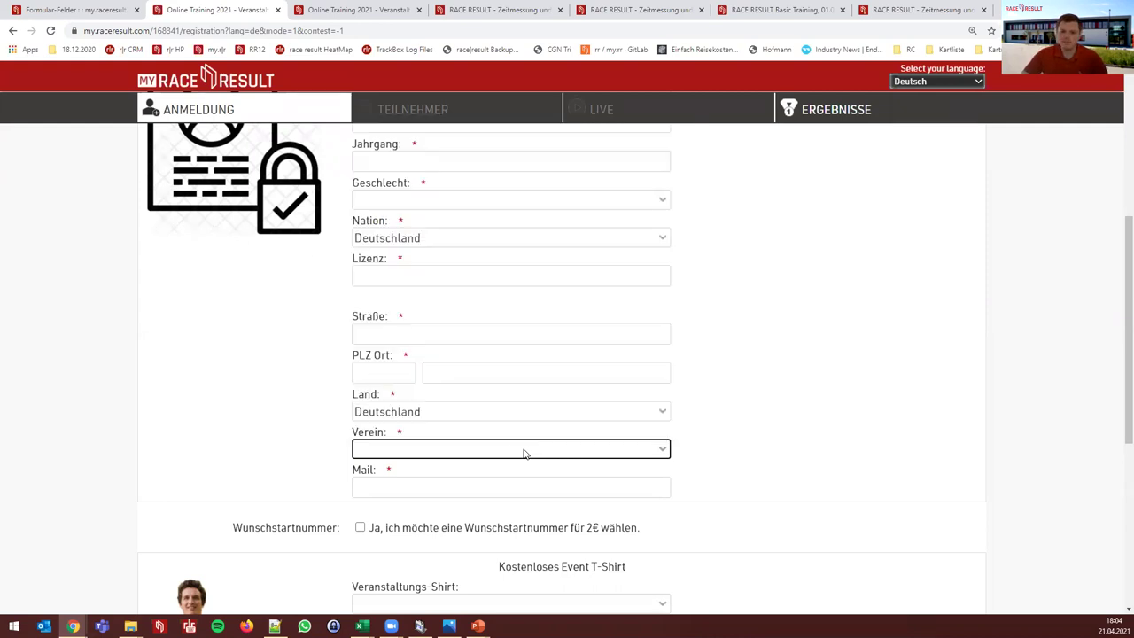
Set the special function of the Verein field to "Wert vorschlagen" and save the form field settings
click(90, 17)
click(475, 365)
click(370, 328)
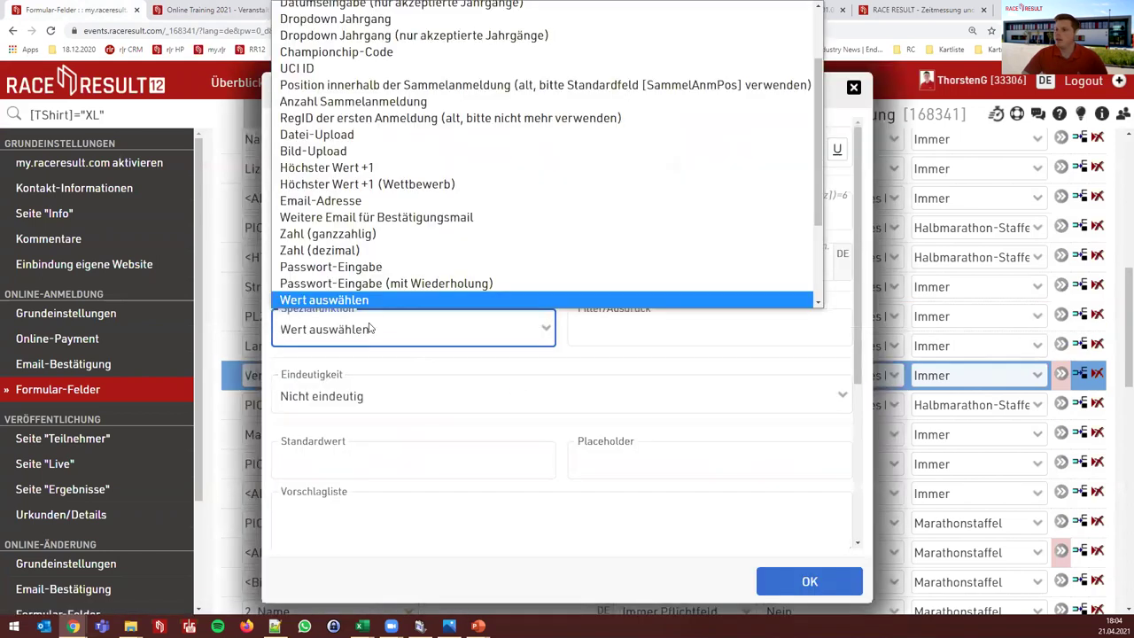
scroll(364, 239, down, 3)
click(354, 196)
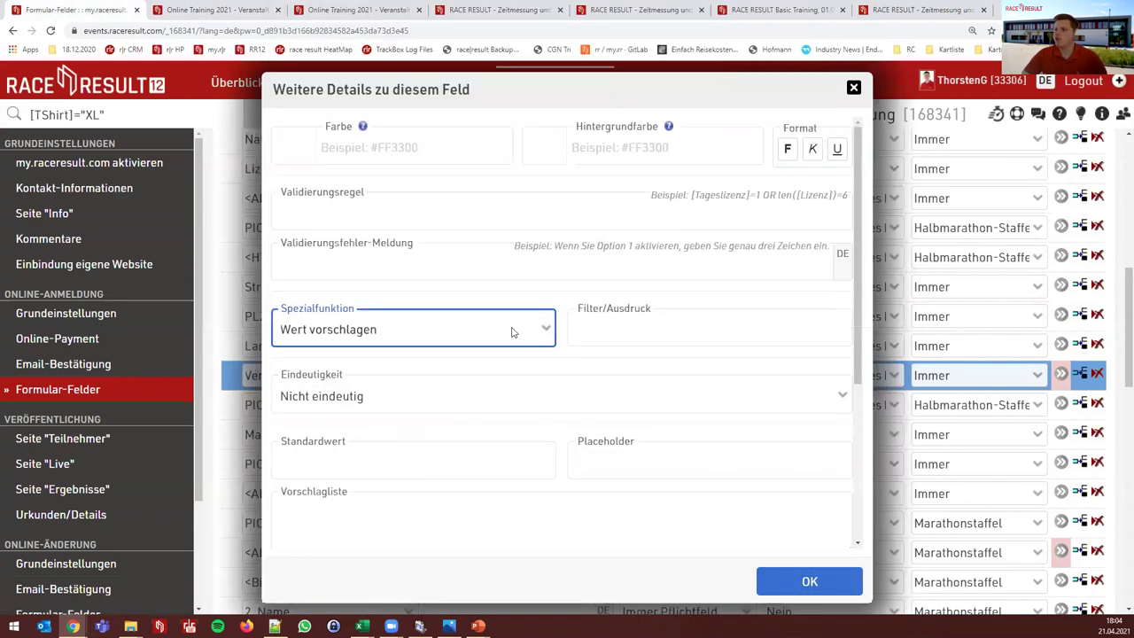
click(808, 582)
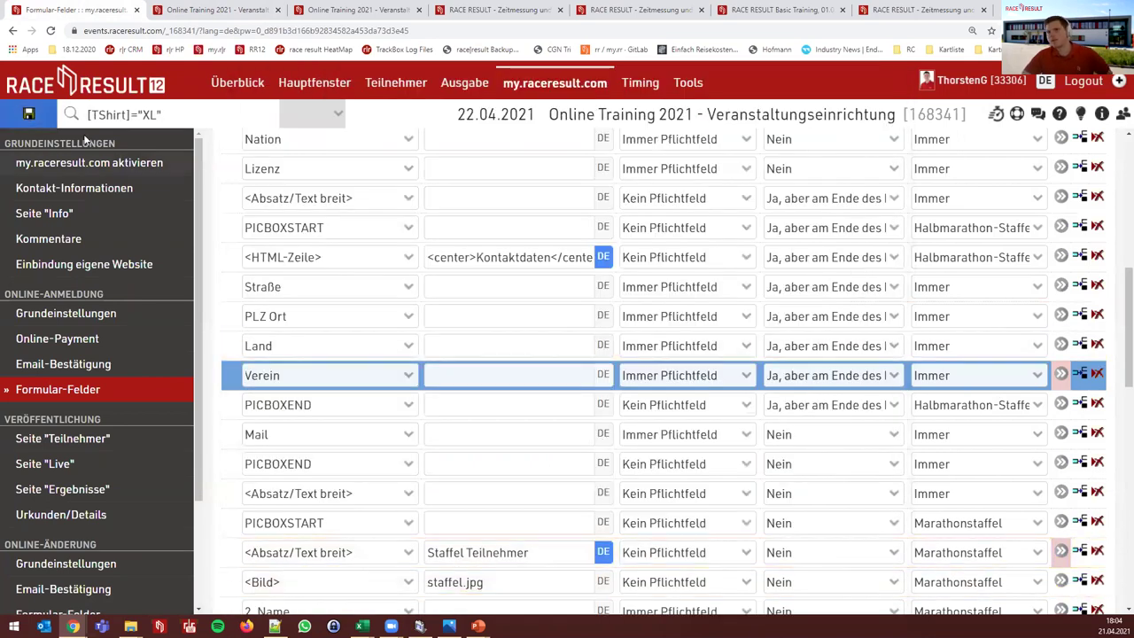
click(28, 113)
Reload the public registration form and look through the suggestion list under the Verein field
click(213, 10)
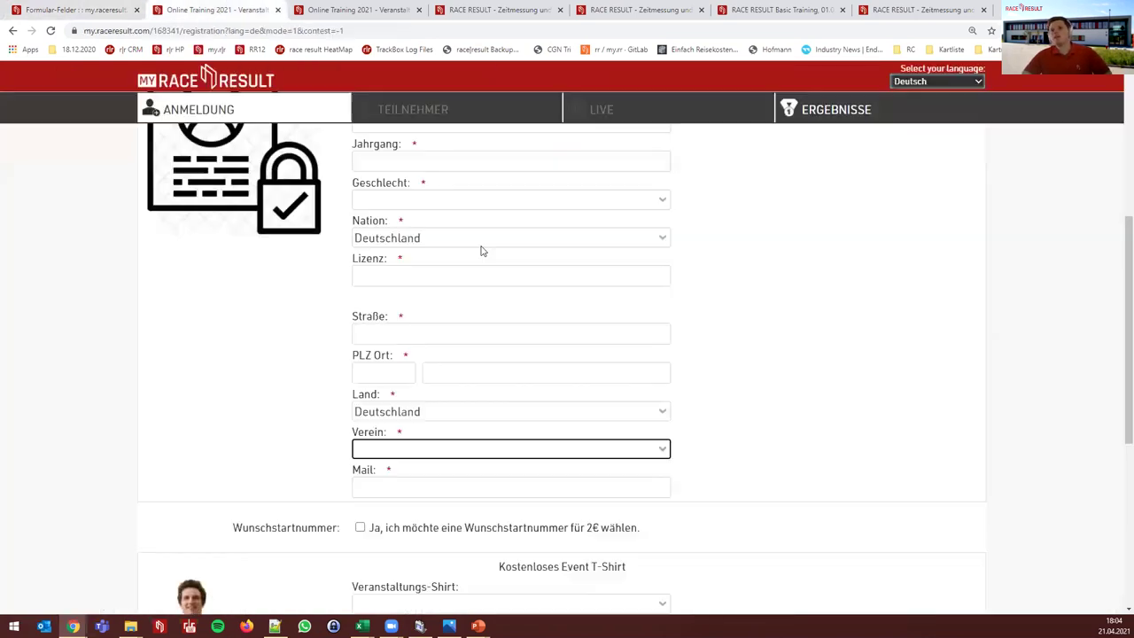
key(F5)
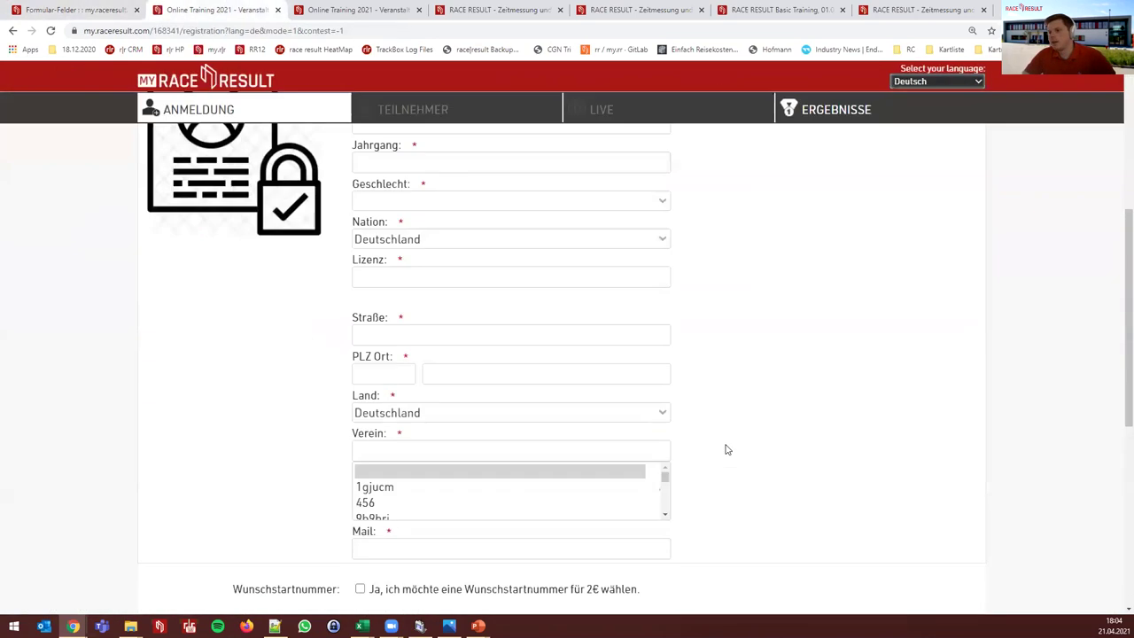
scroll(724, 450, down, 1)
scroll(468, 441, down, 1)
scroll(467, 439, down, 2)
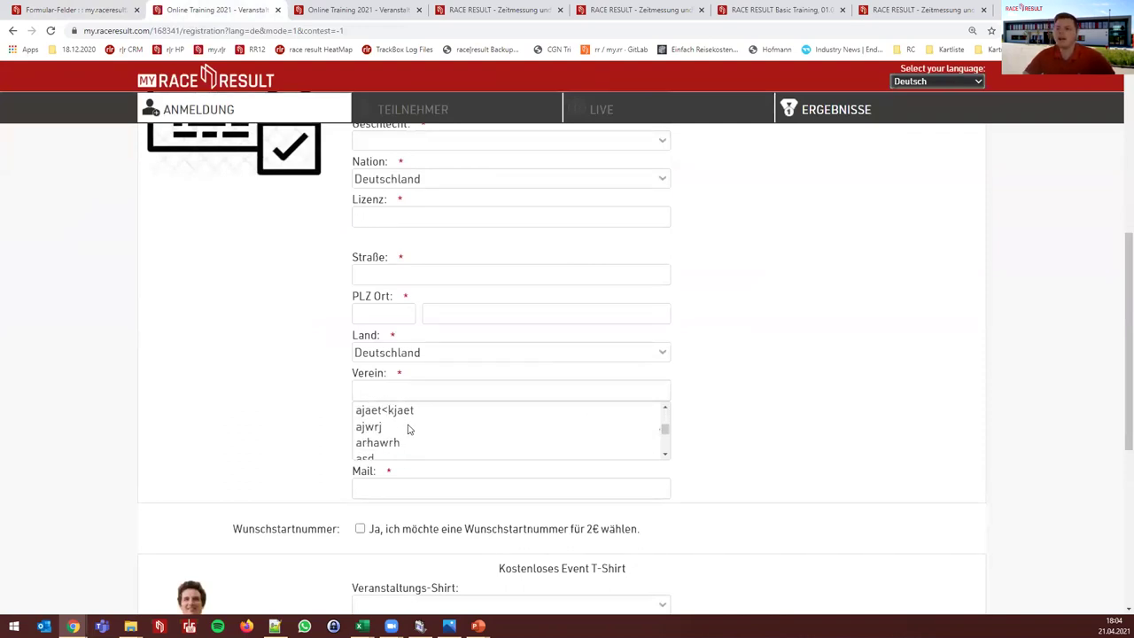
scroll(443, 425, up, 5)
scroll(567, 509, down, 2)
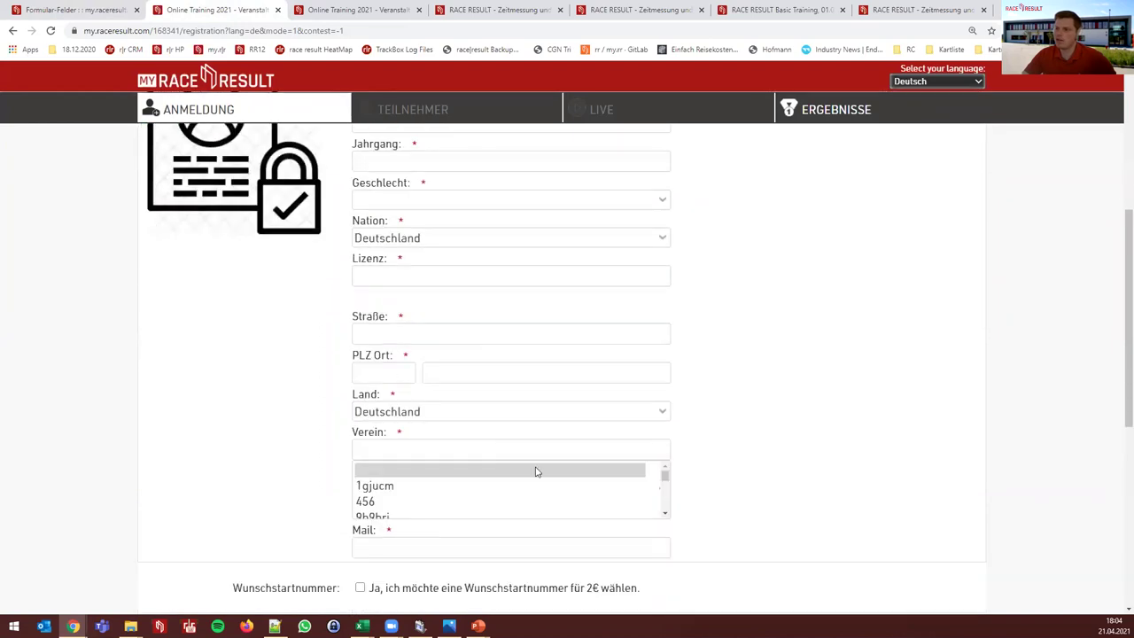
Test the Verein suggestions by entering a club name beginning with "FC EN", then shorten the entry to "F"
click(473, 450)
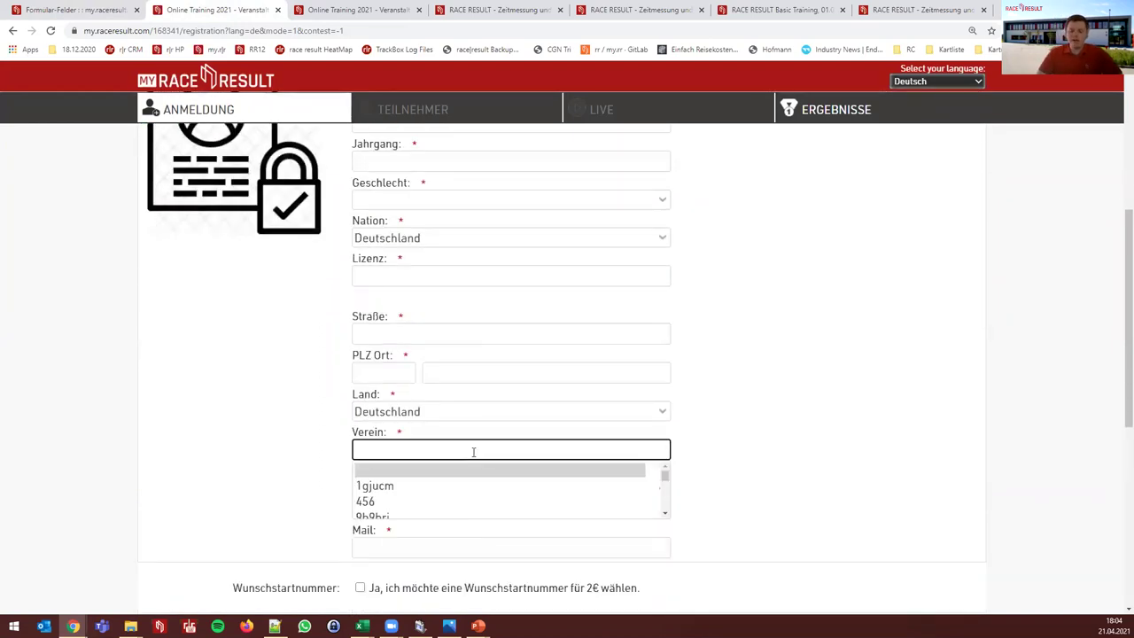
text(FC Ent)
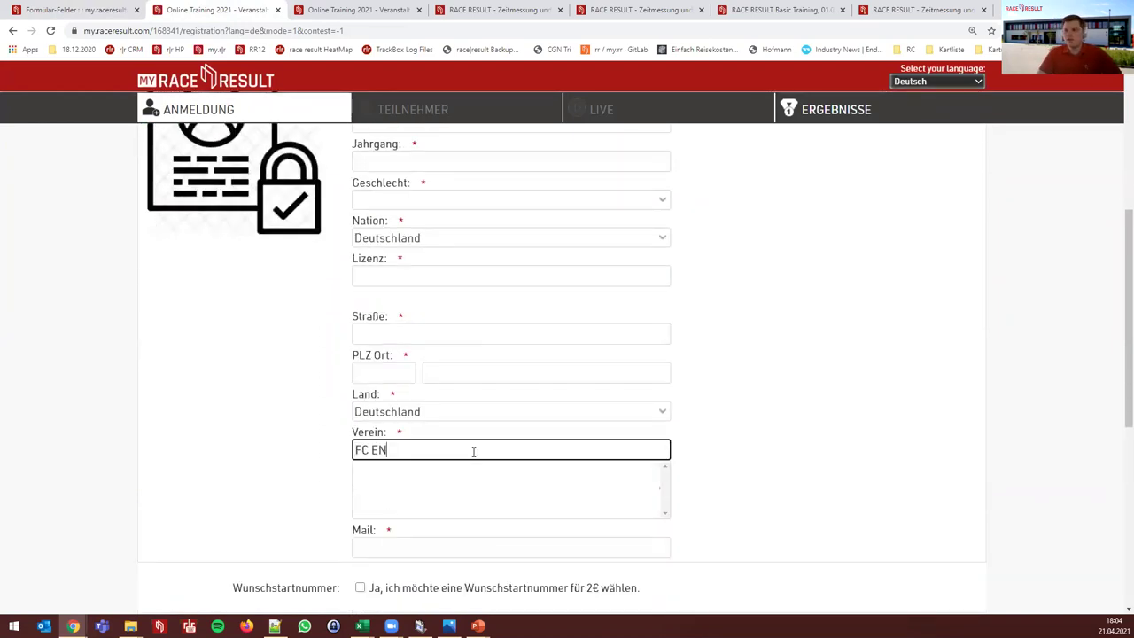
text(e)
key(BackSpace)
key(BackSpace)
key(BackSpace)
key(BackSpace)
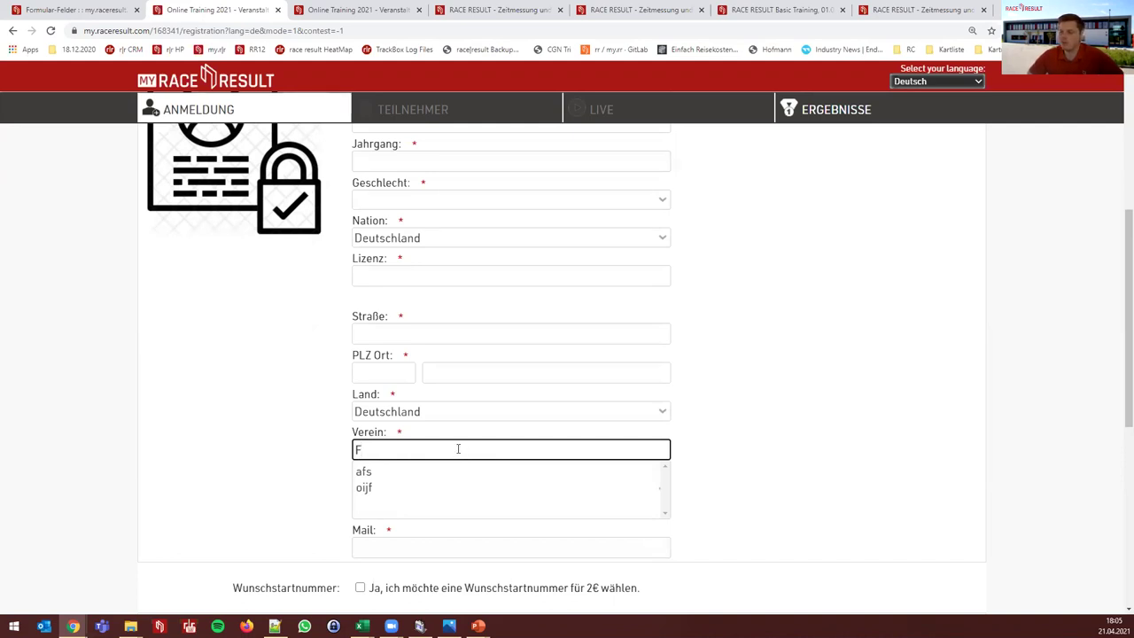
click(722, 470)
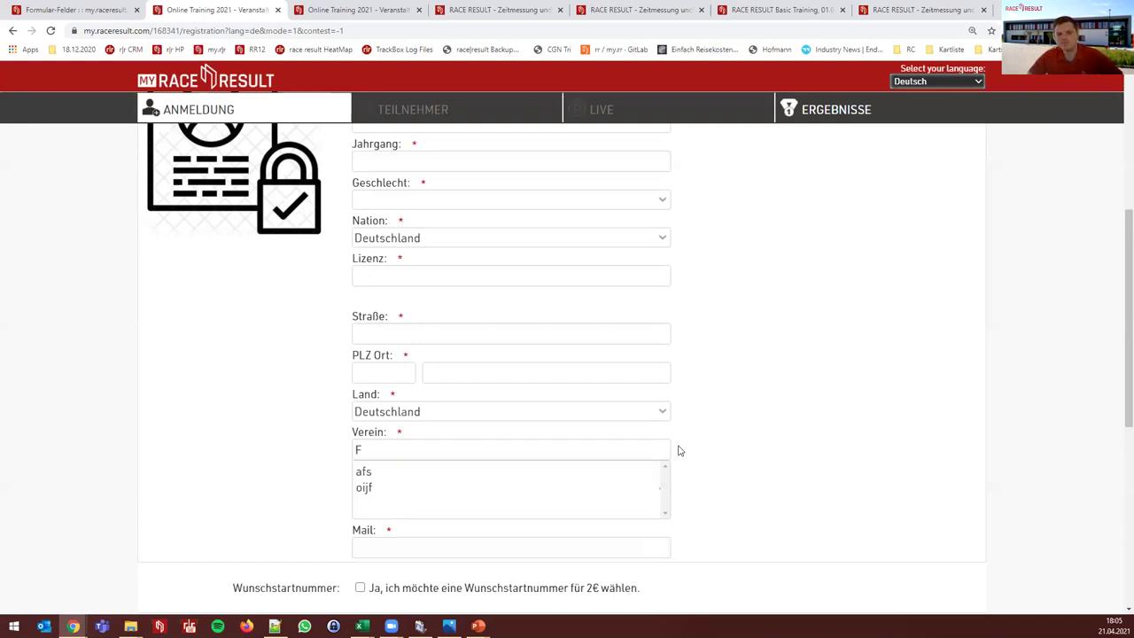
Return to the form field settings and examine the special function and expression in the IsOnlineReg field's details
click(58, 20)
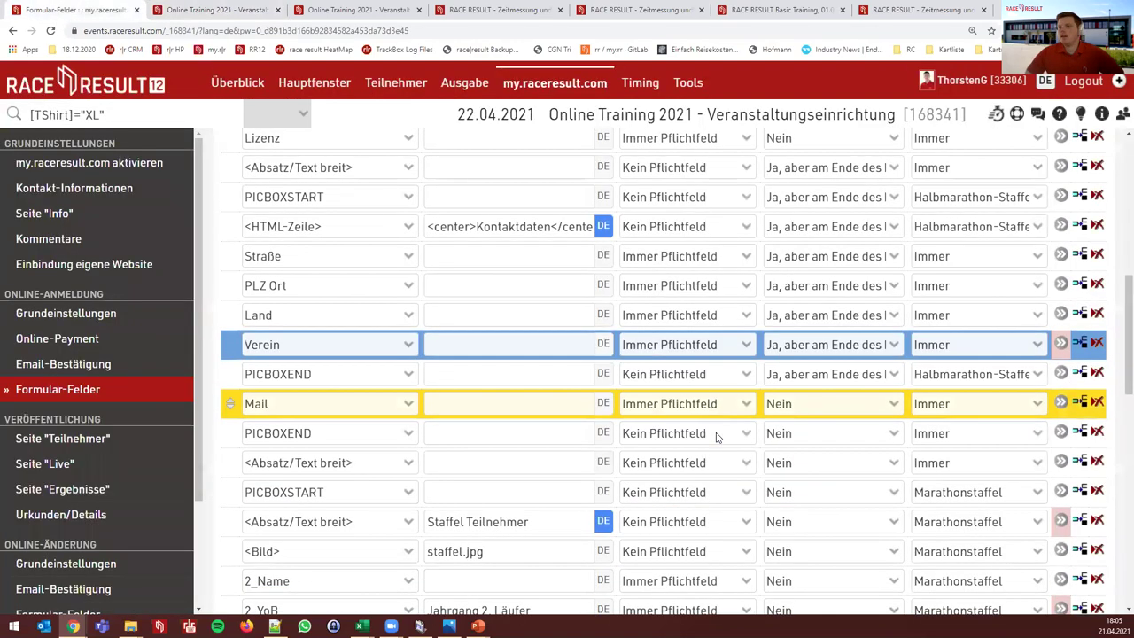
scroll(718, 437, down, 10)
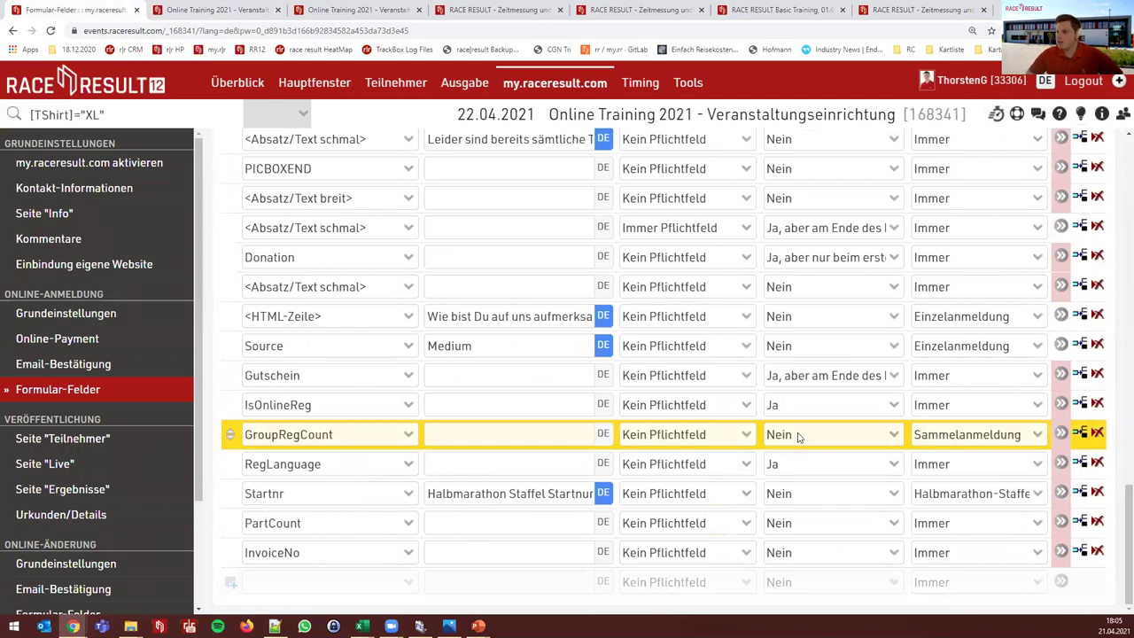
click(1061, 405)
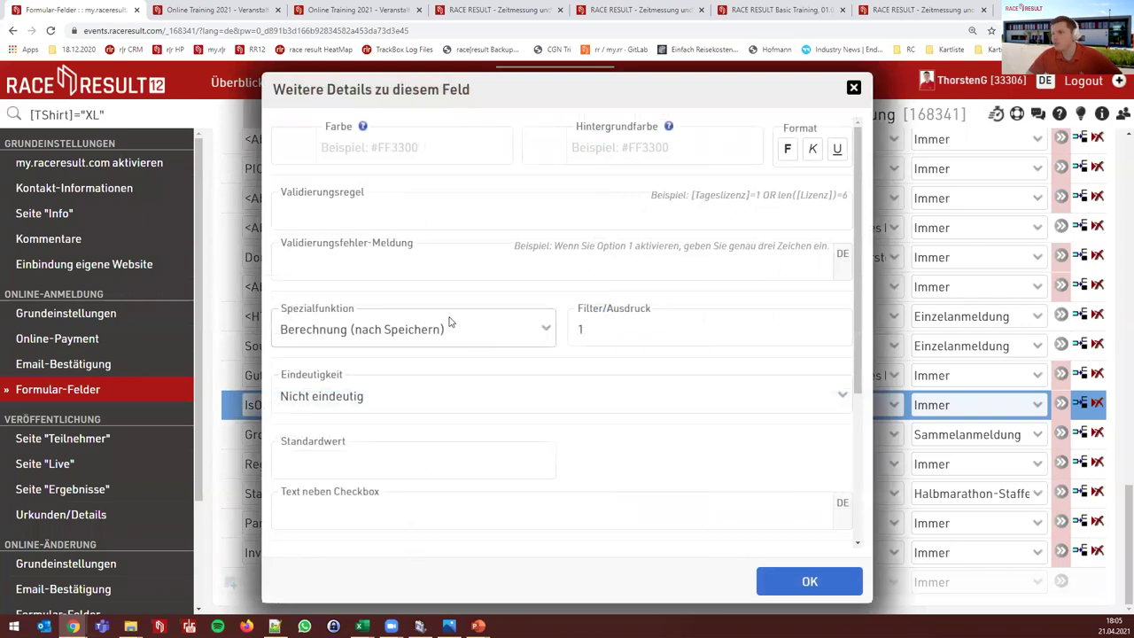
drag(534, 101, 703, 106)
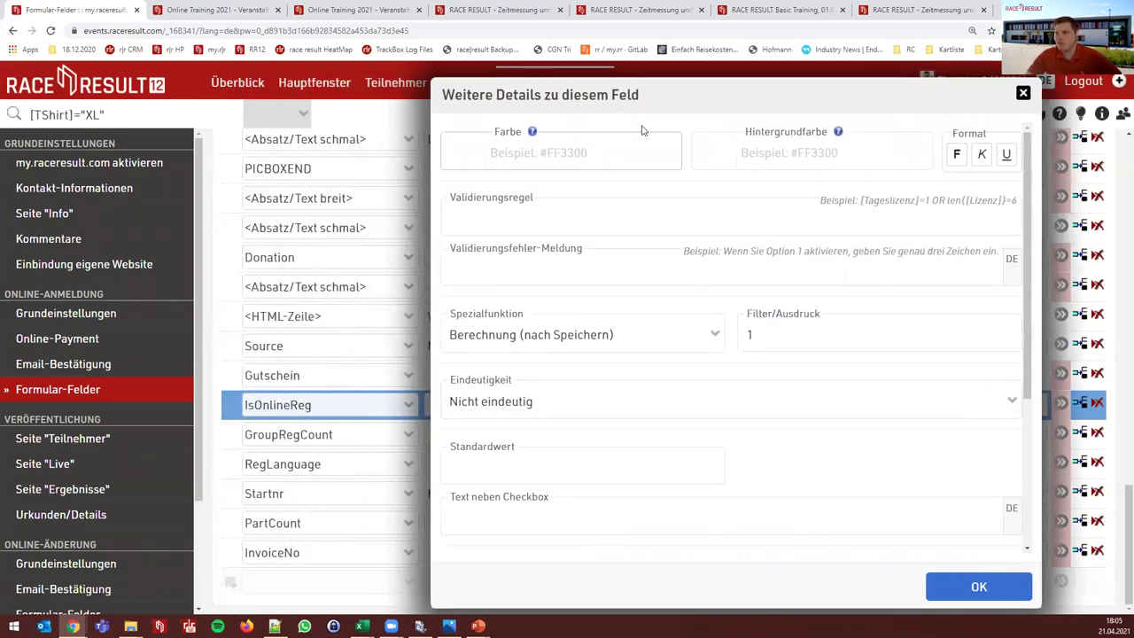
drag(640, 96, 566, 93)
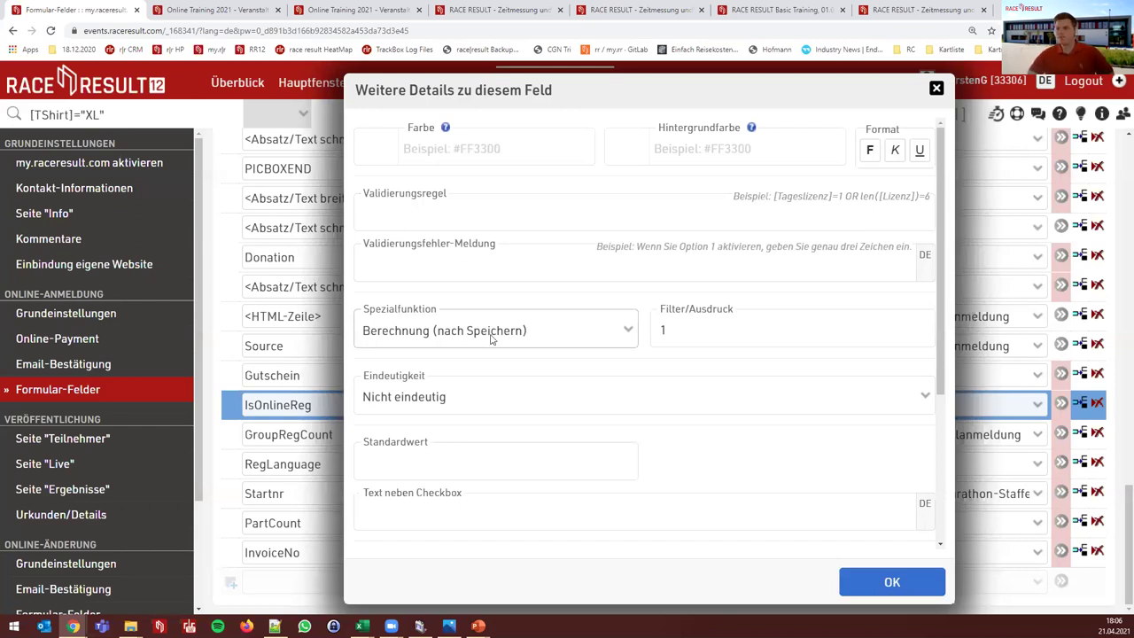
click(277, 404)
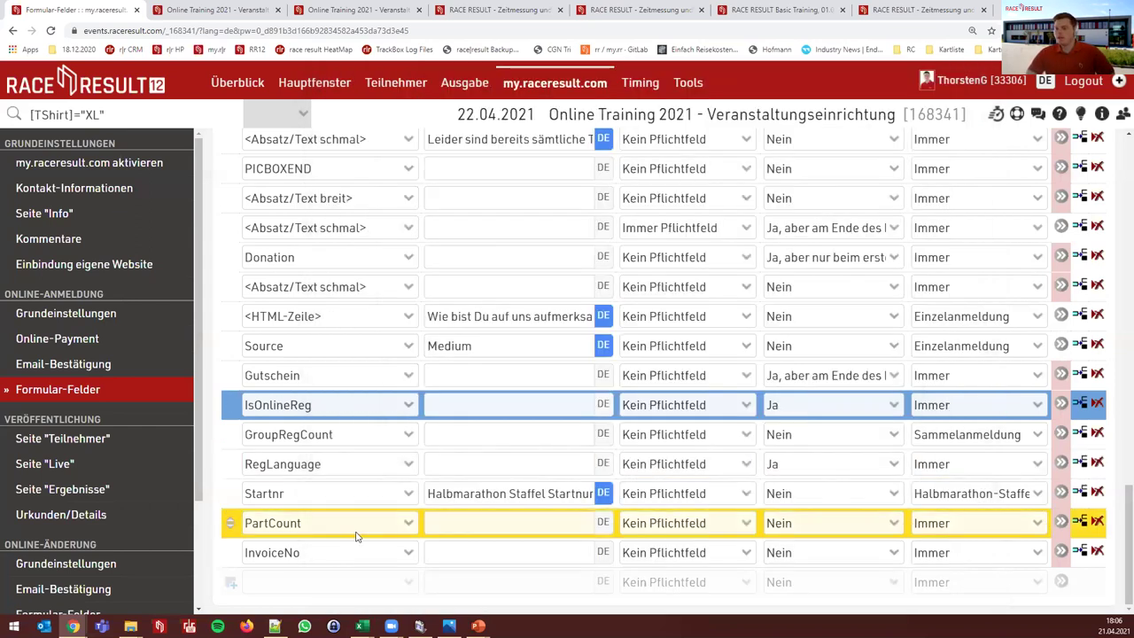
Examine the special function and the DCount expression in the PartCount field's details, then close them without changes
click(1060, 523)
click(436, 332)
click(436, 333)
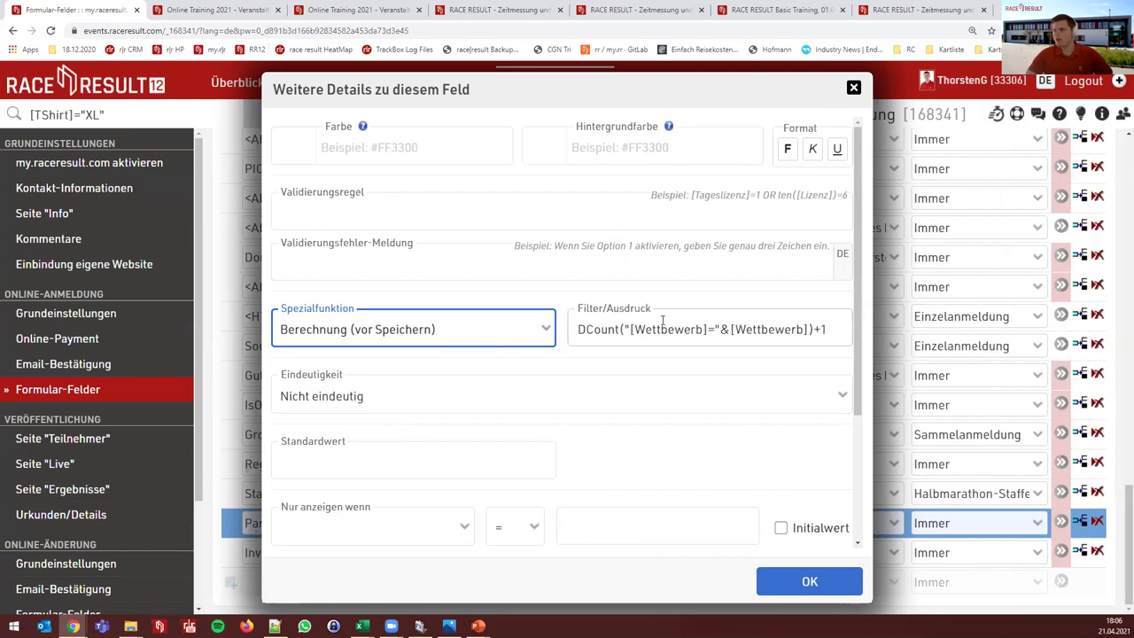
drag(578, 330, 816, 330)
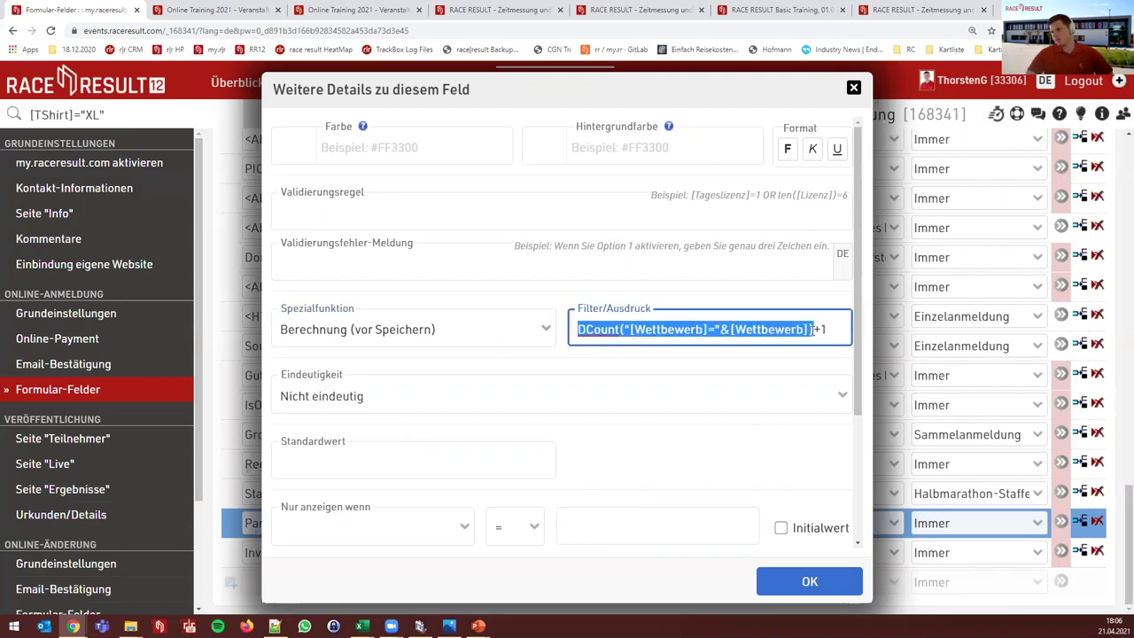
click(680, 324)
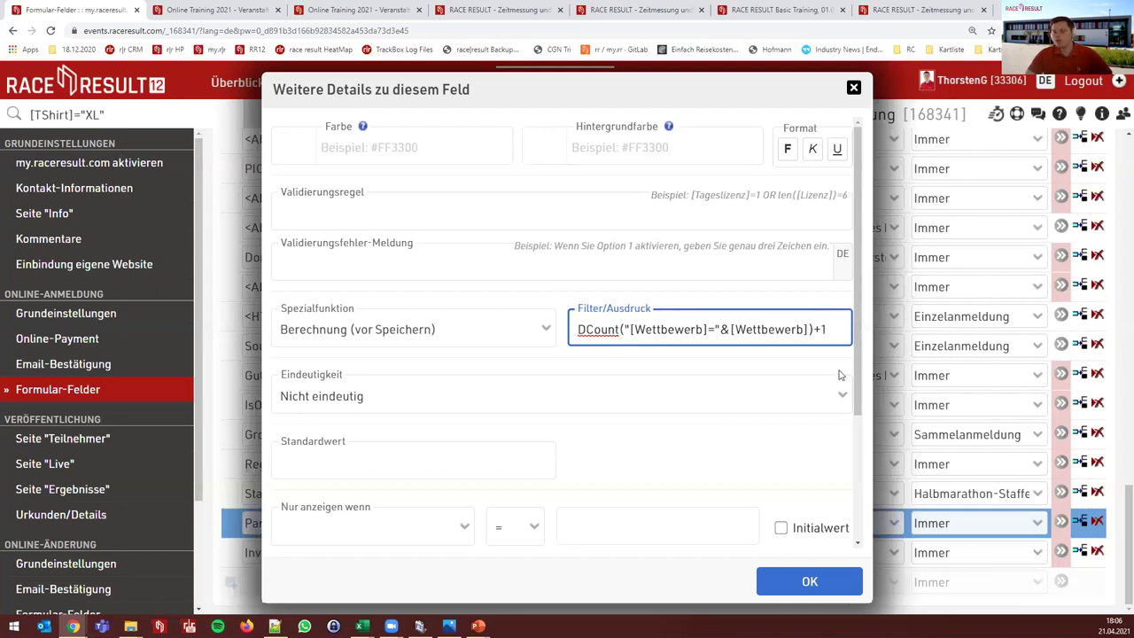
click(813, 329)
key(BackSpace)
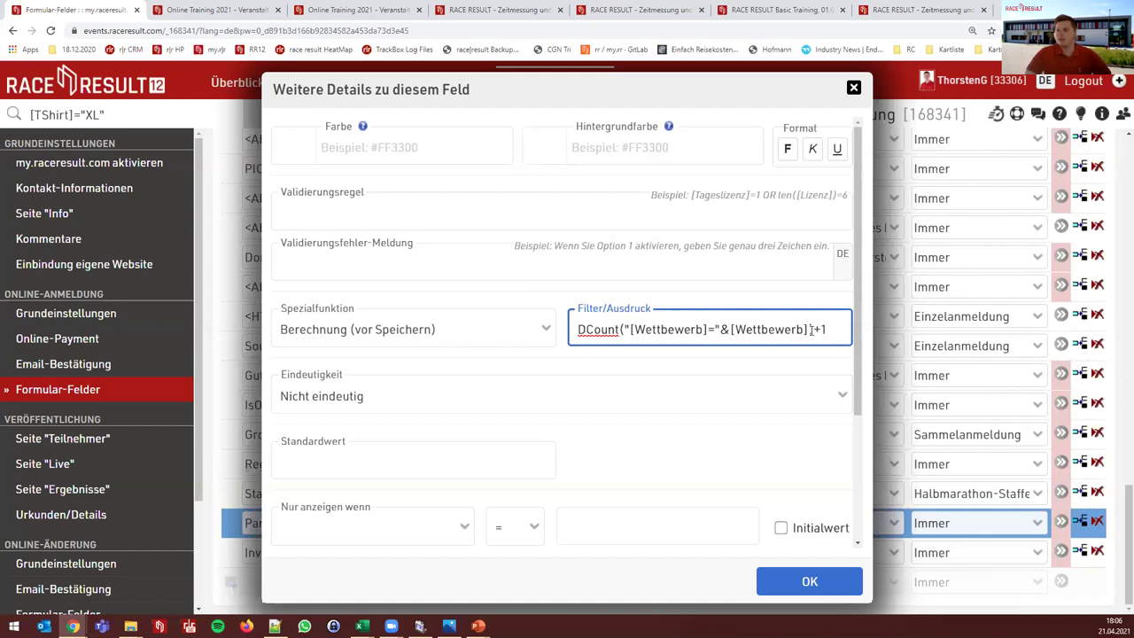
text())
drag(811, 330, 574, 330)
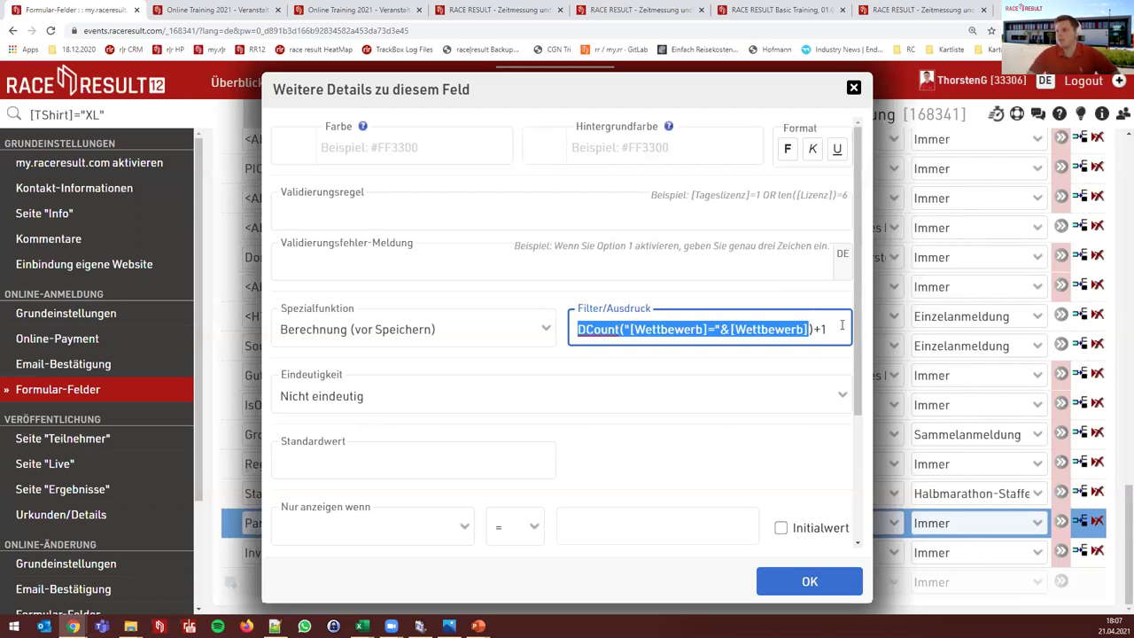
click(841, 326)
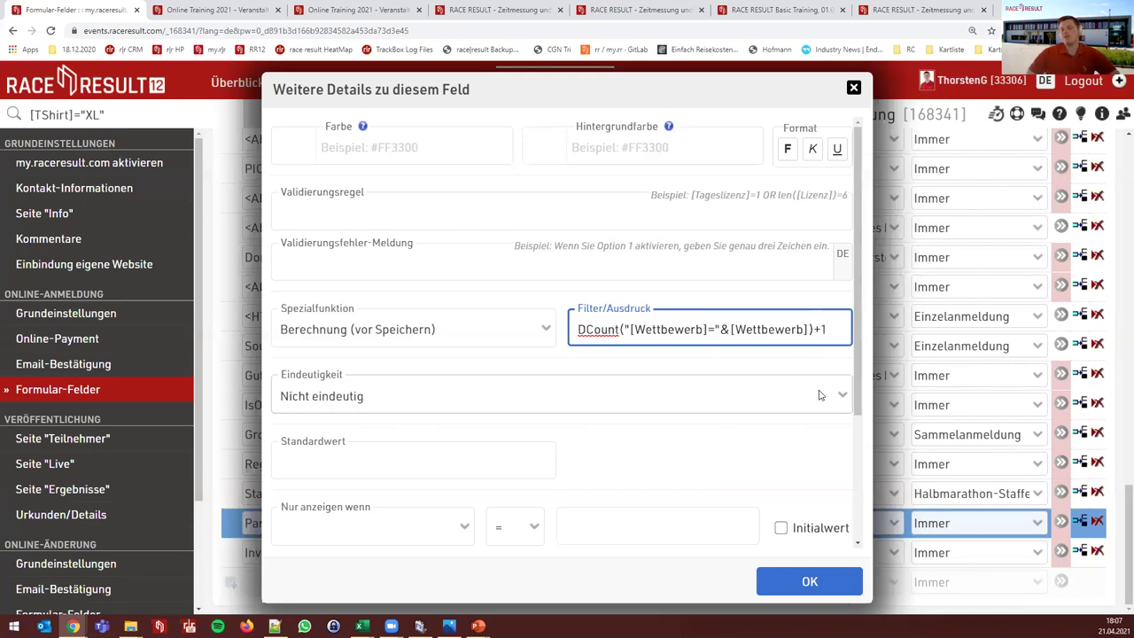
click(929, 329)
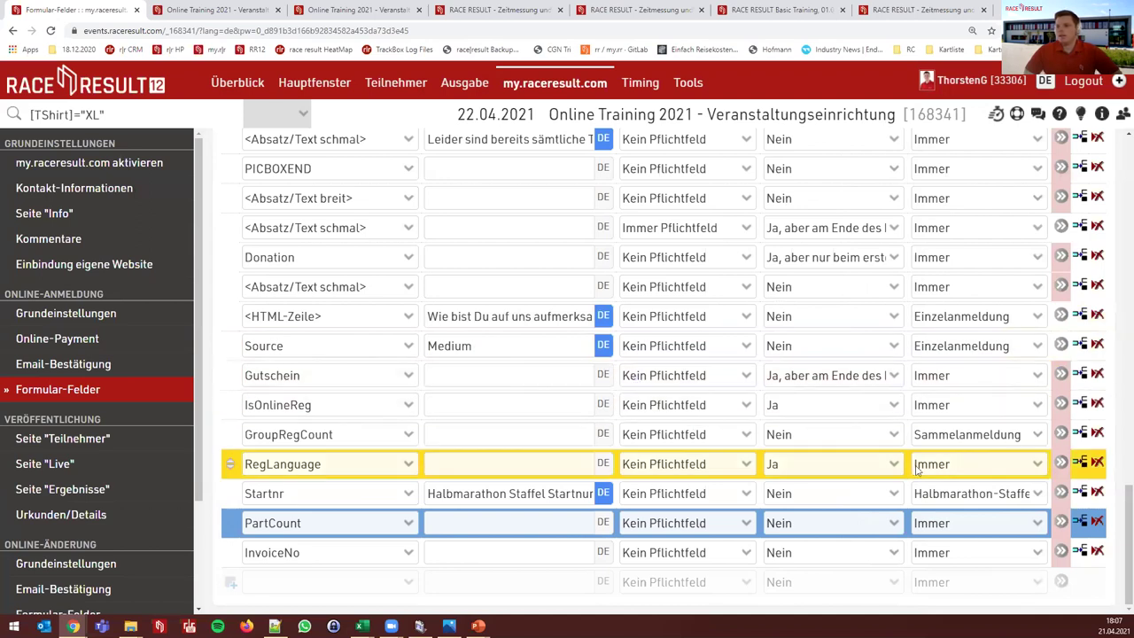
Open the details of the RegLanguage field to examine its special function
click(1063, 471)
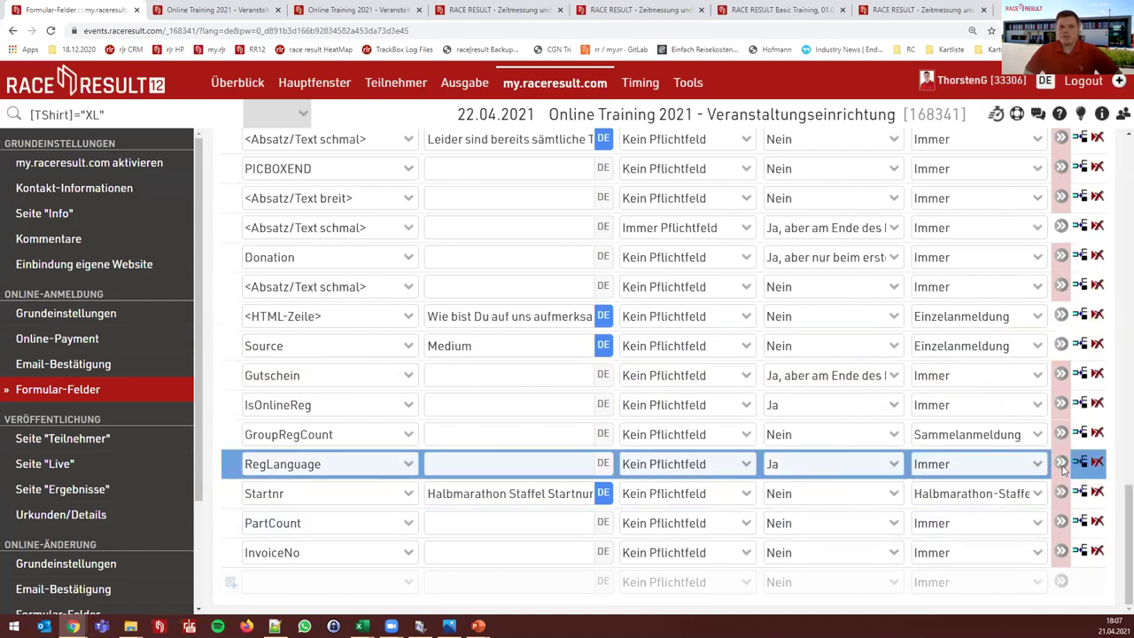
click(1063, 468)
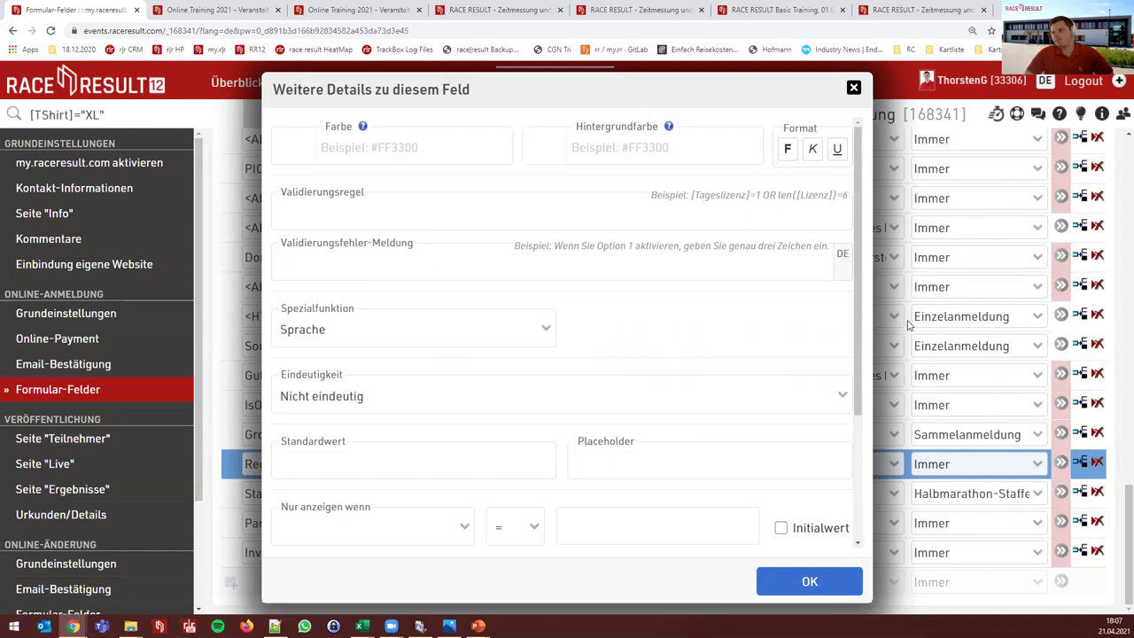
Close the RegLanguage details and set the special function of the Startnr field for Einzelanmeldung to "Wunsch-Startnummer ohne Auswahl"
key(Escape)
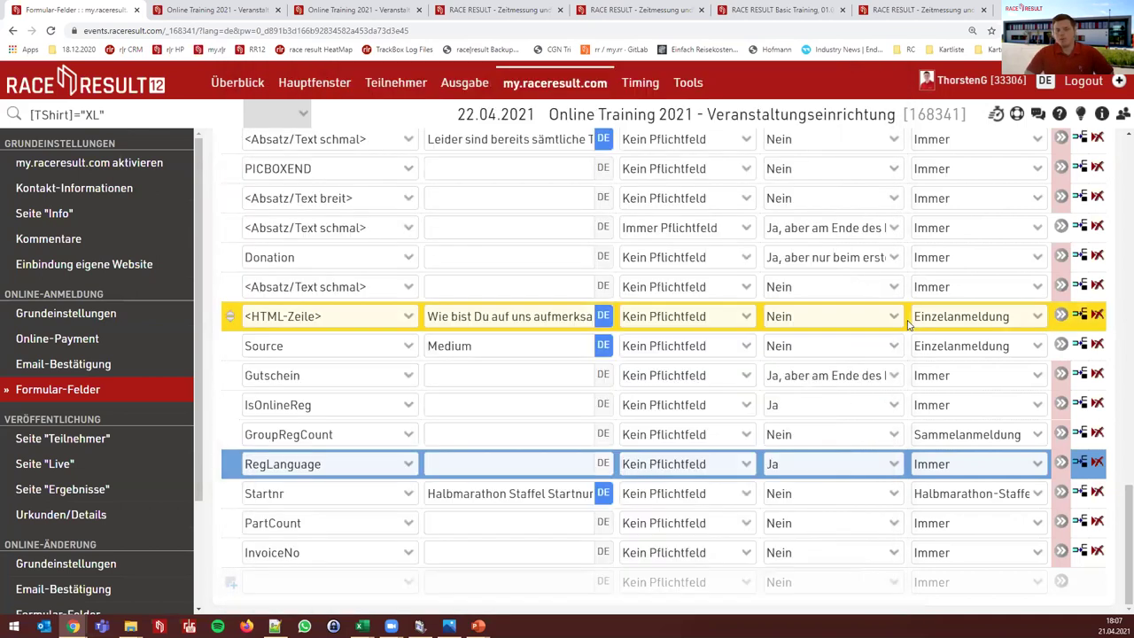
scroll(652, 353, up, 1)
scroll(651, 352, up, 5)
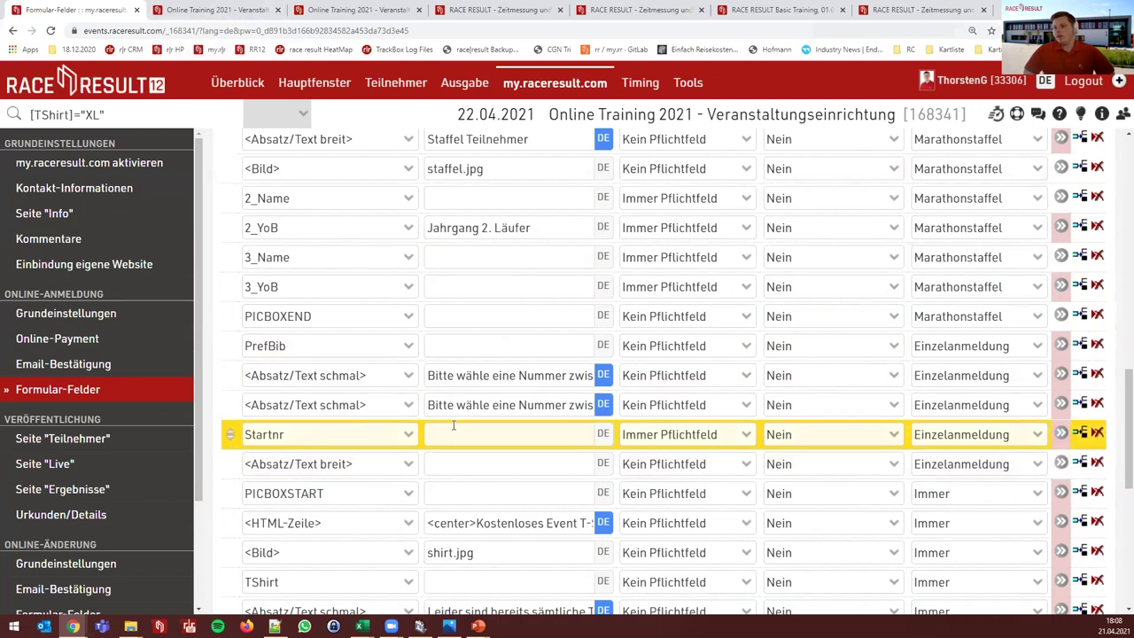
click(1061, 437)
click(467, 341)
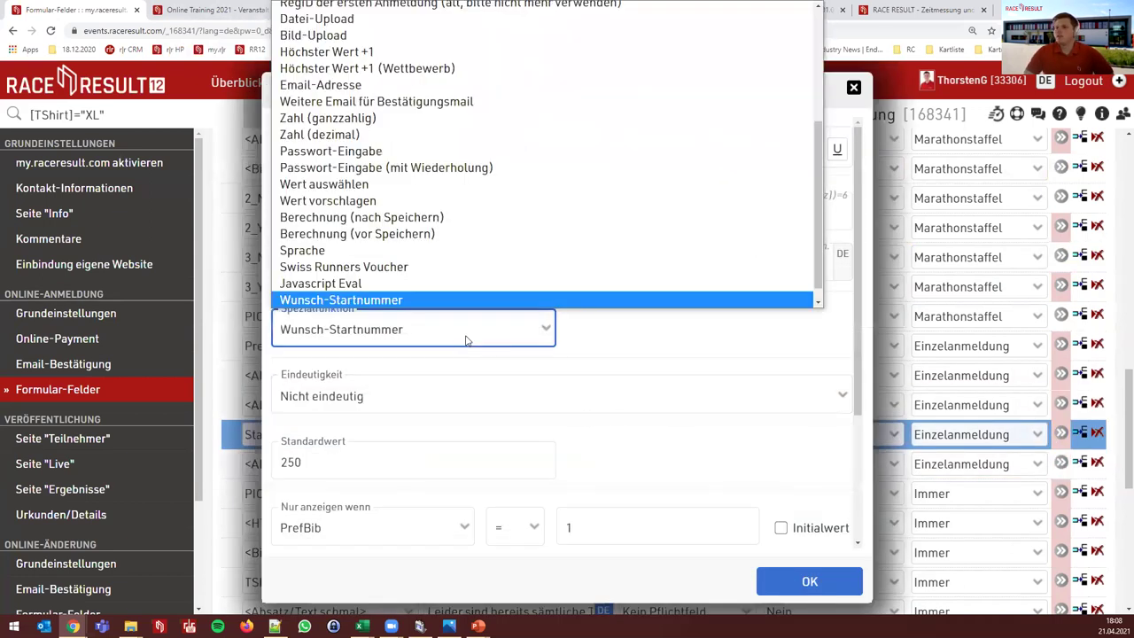
scroll(434, 266, down, 1)
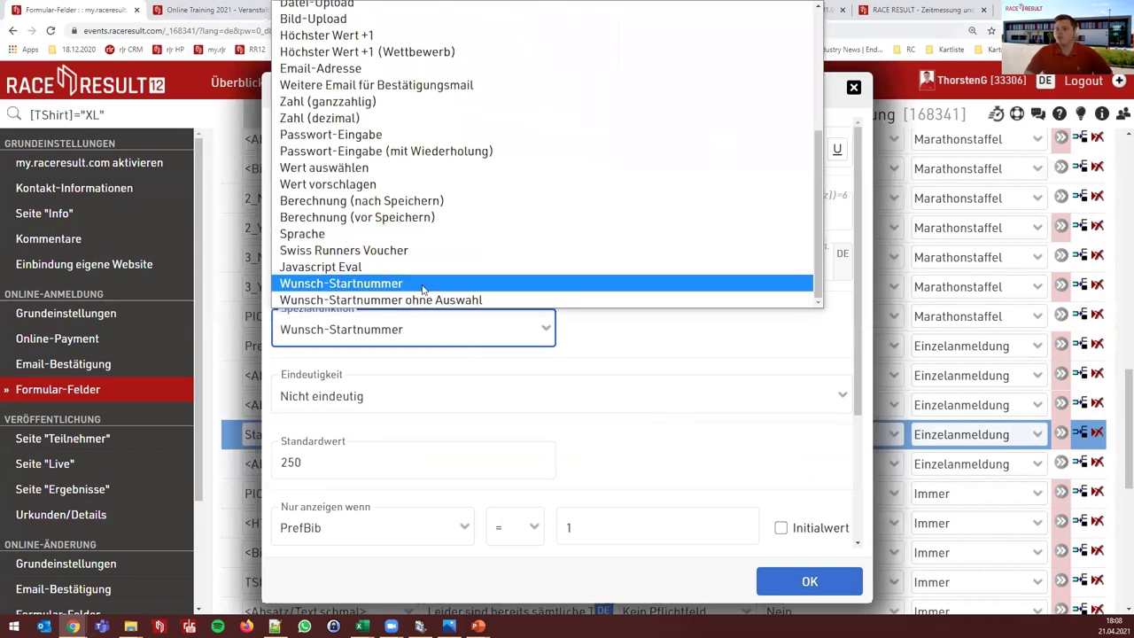
click(483, 301)
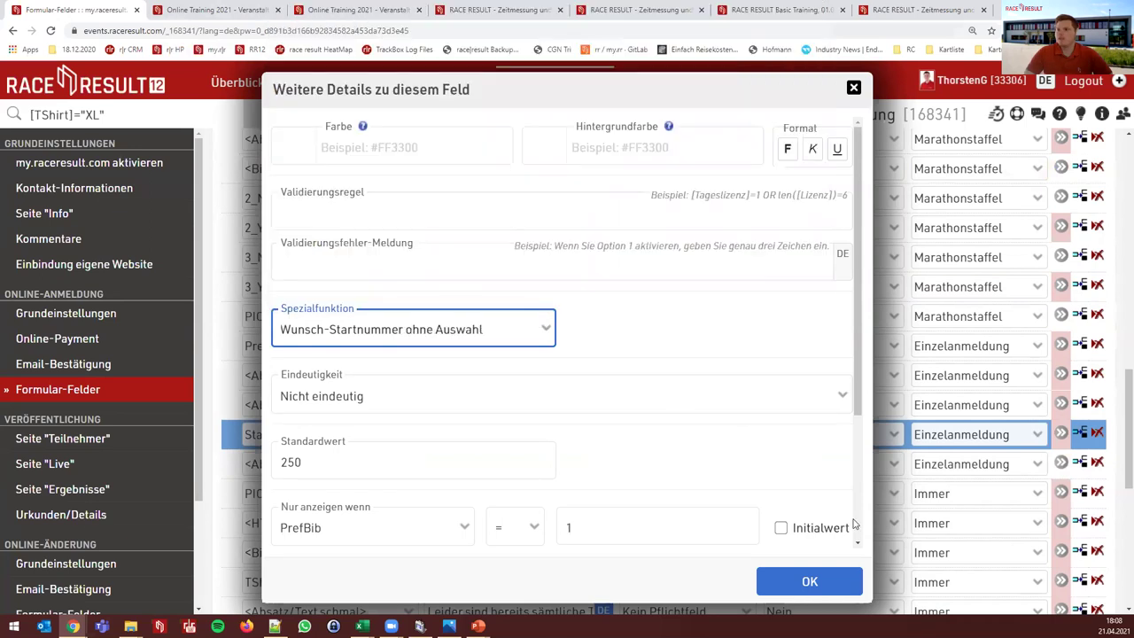
click(840, 583)
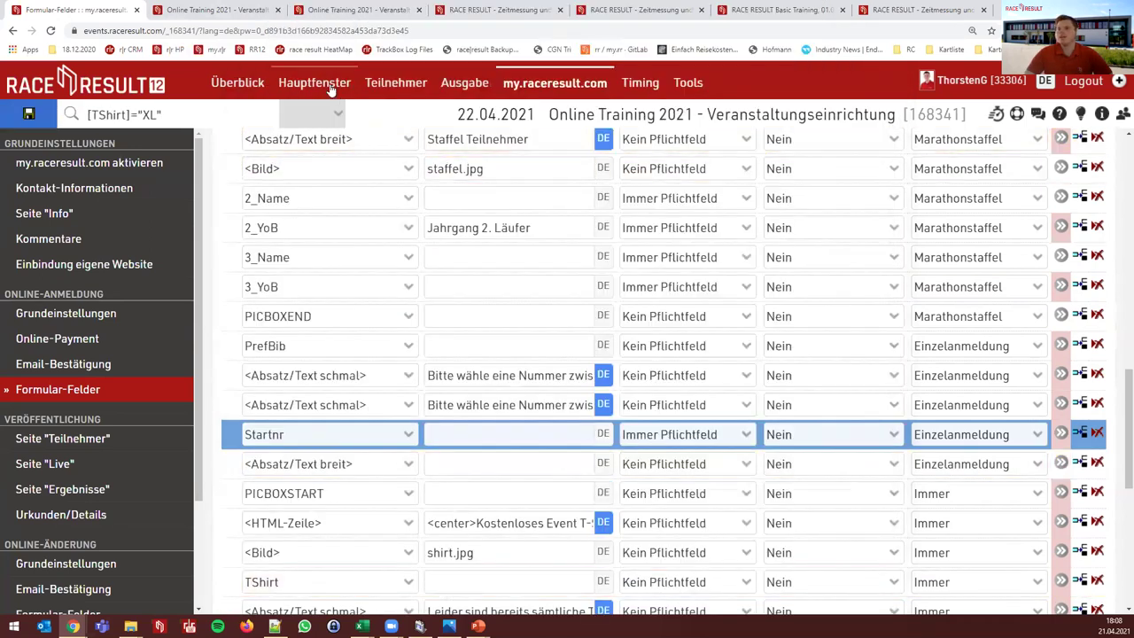
Open the event's Startnummern settings to examine the start number assignment and the number blocks per competition
click(330, 89)
click(56, 290)
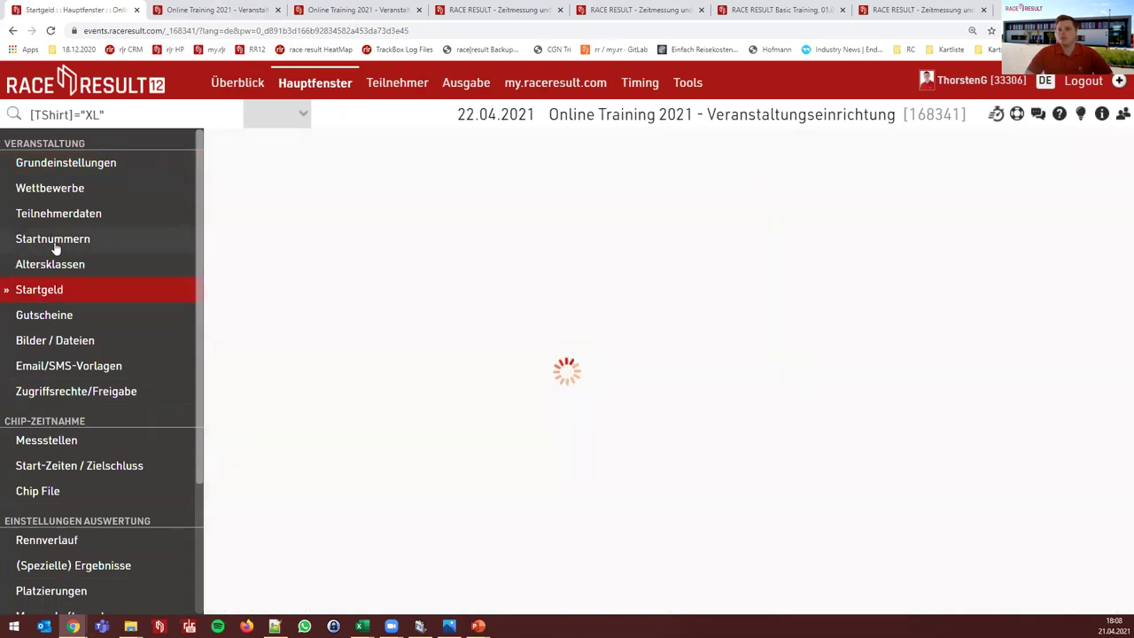
click(56, 246)
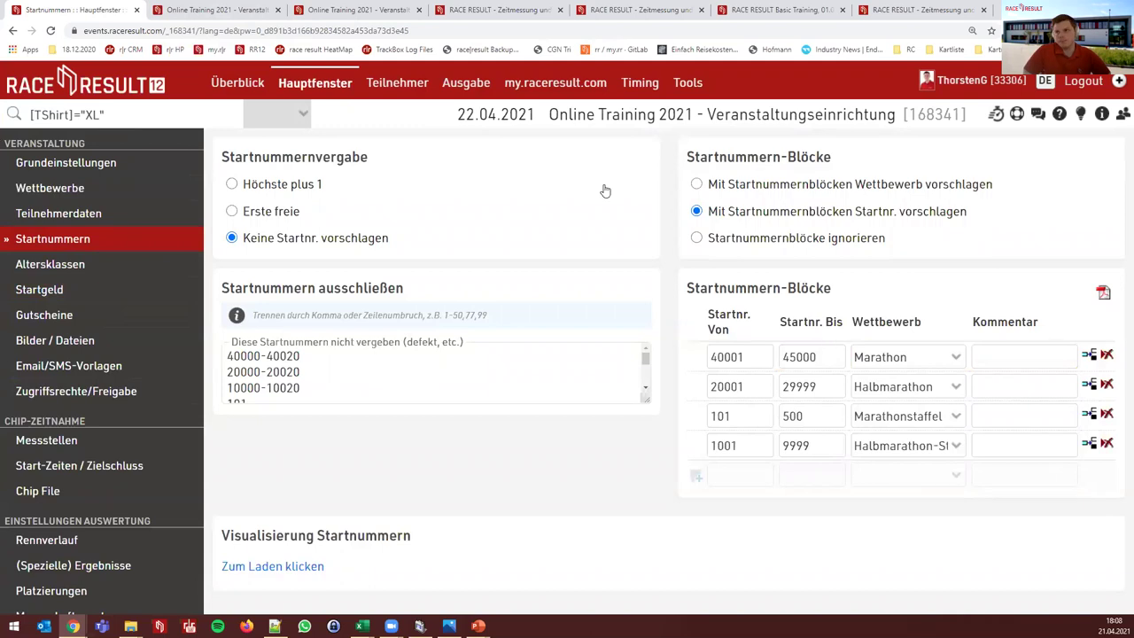
Reload the registration form, select Marathon and activate the Wunschstartnummer option to examine the Startnr entry field and its hint
click(213, 10)
key(F5)
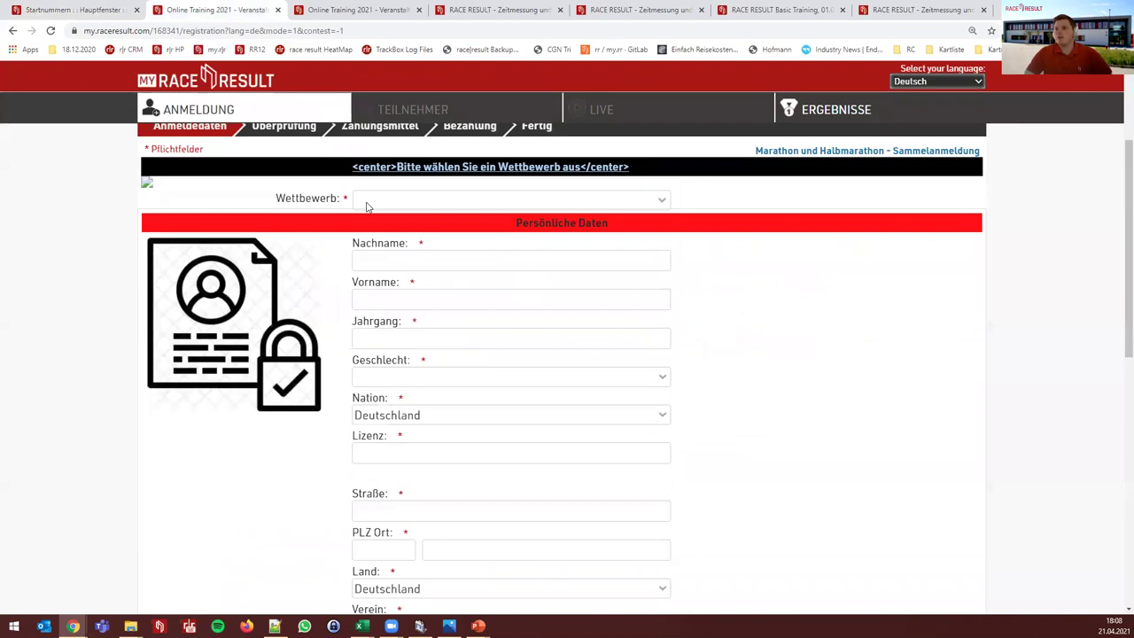
click(367, 202)
click(381, 231)
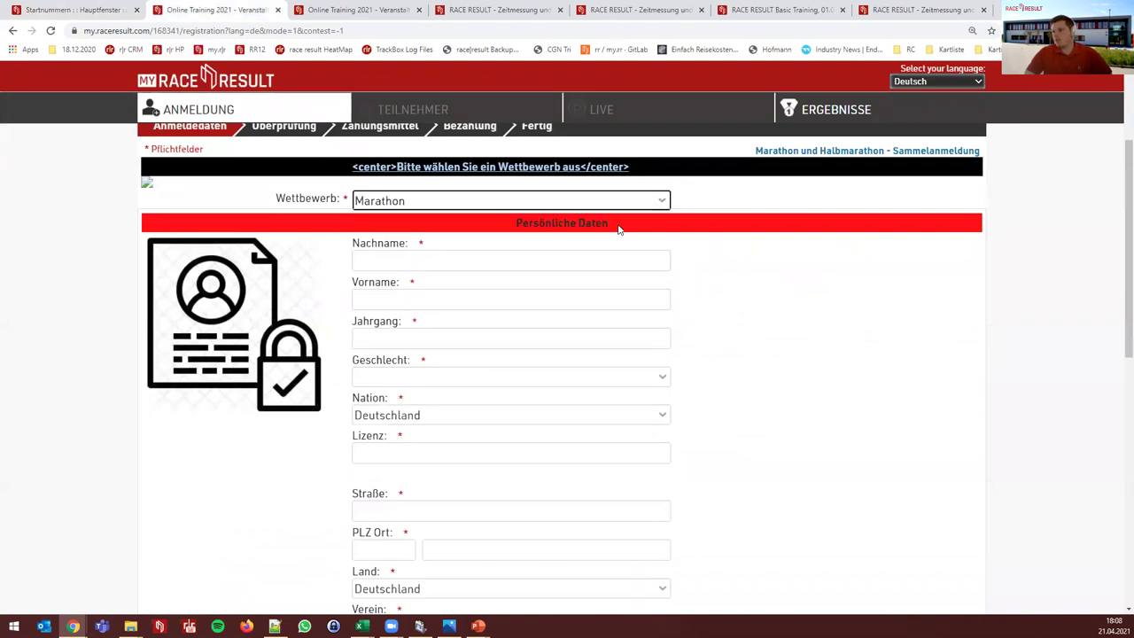
scroll(716, 332, down, 6)
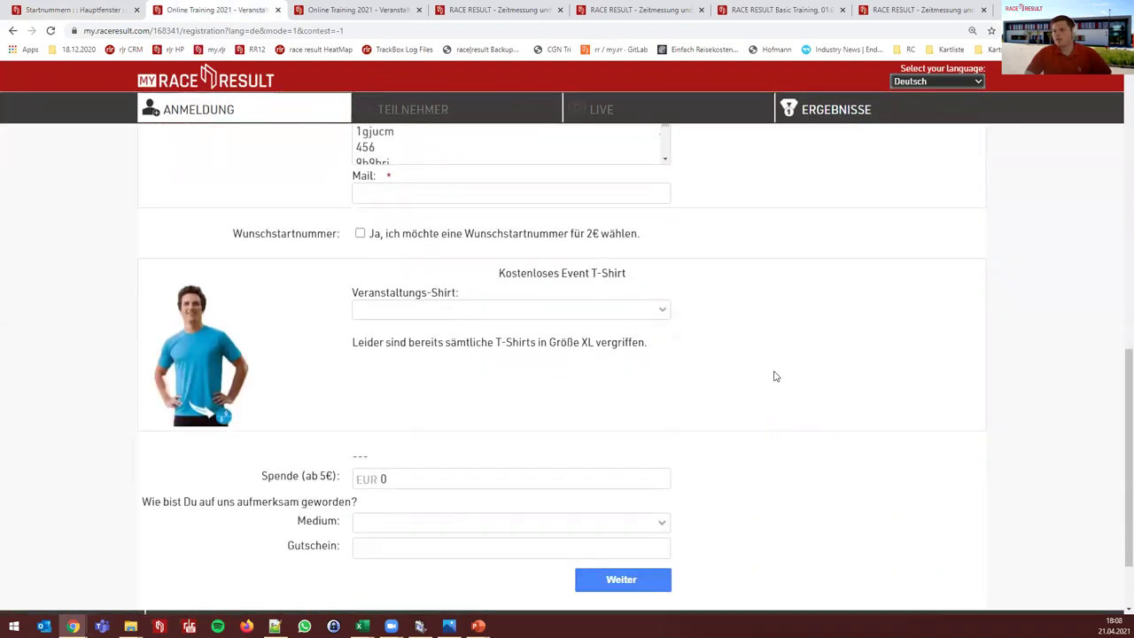
click(359, 233)
drag(562, 255, 354, 254)
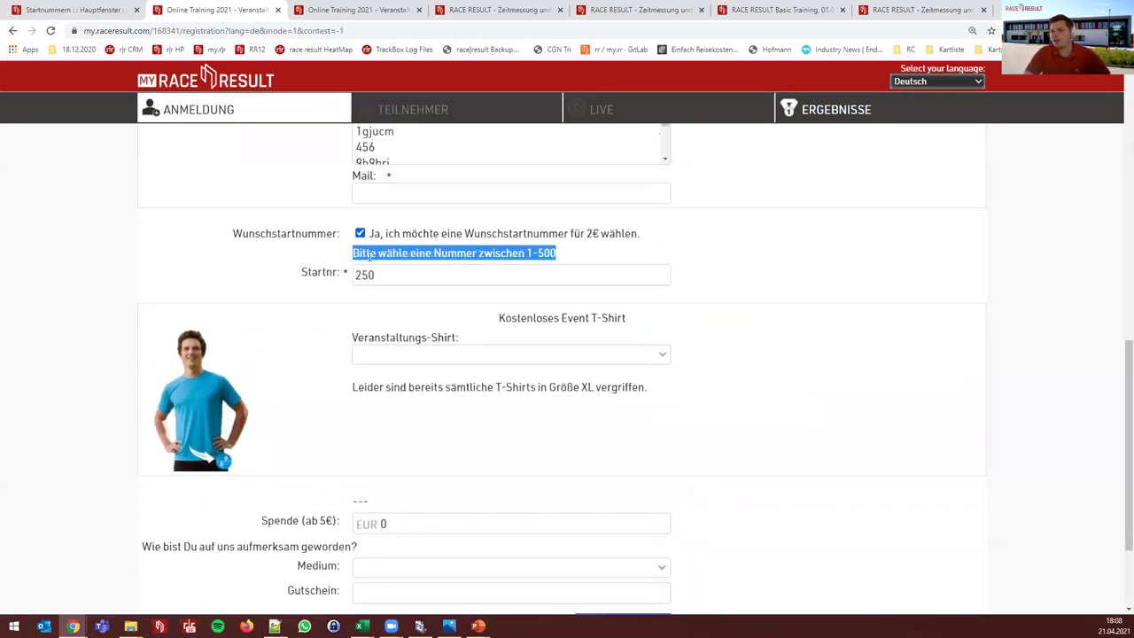
click(369, 256)
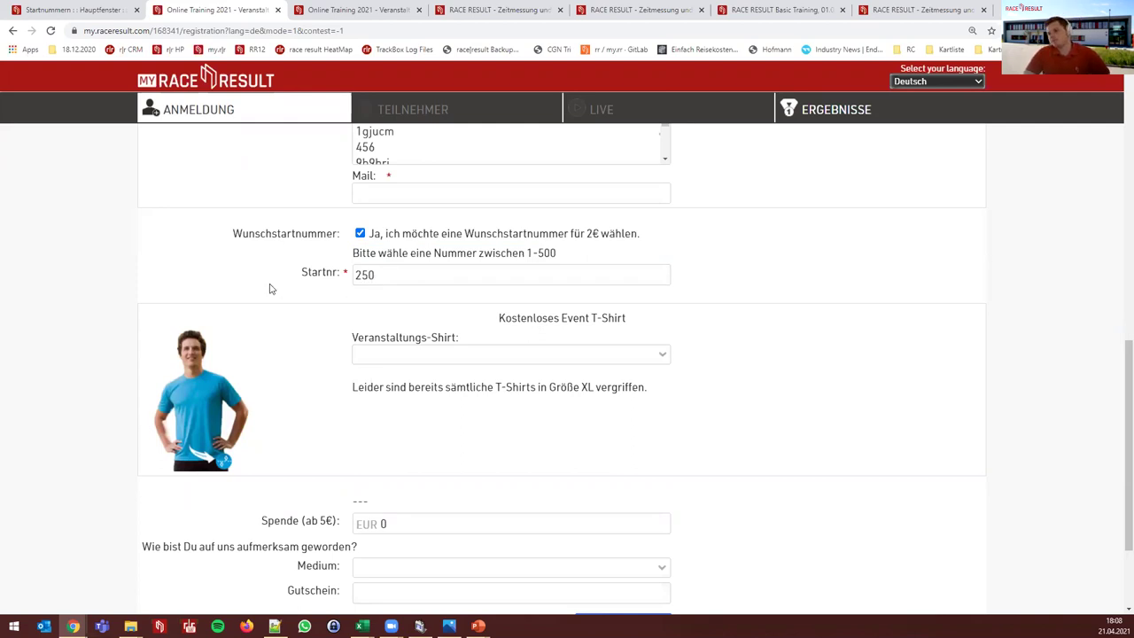
Return to the Startnummern settings and set the Marathon number block to run from 1 to 20
click(63, 10)
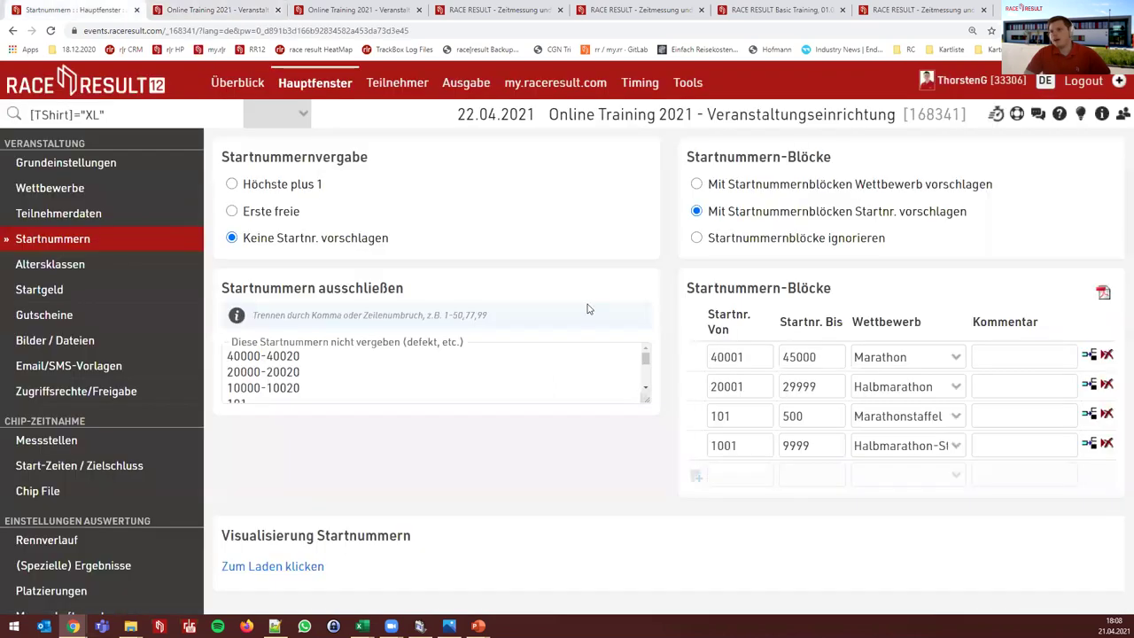
double_click(749, 356)
text(1)
key(Tab)
text(20)
click(680, 359)
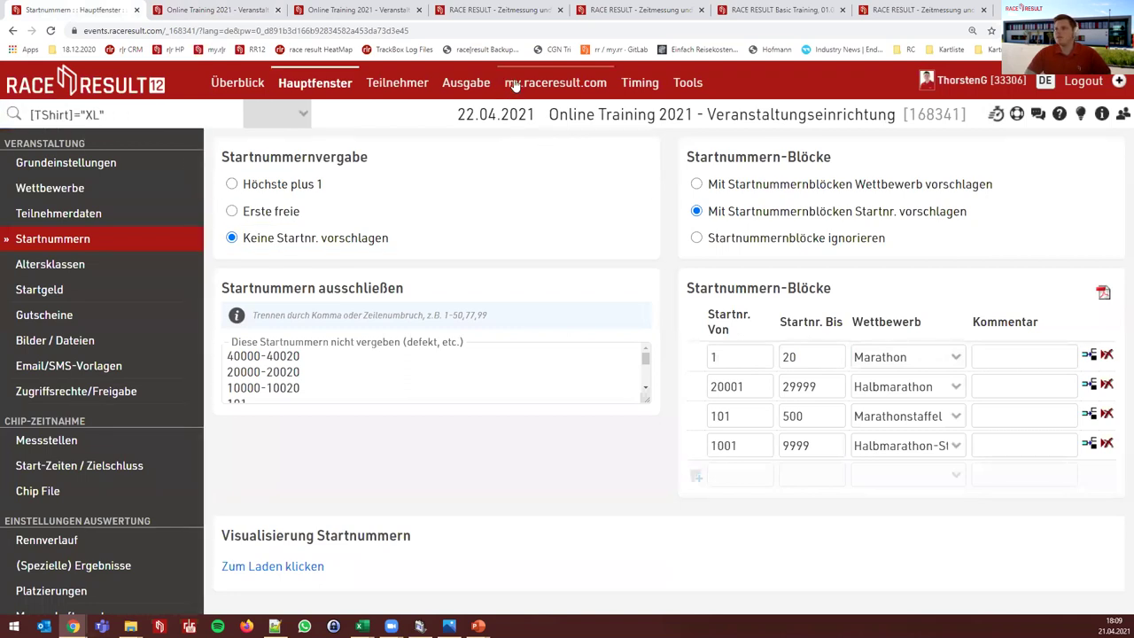
scroll(404, 364, down, 5)
scroll(406, 365, up, 10)
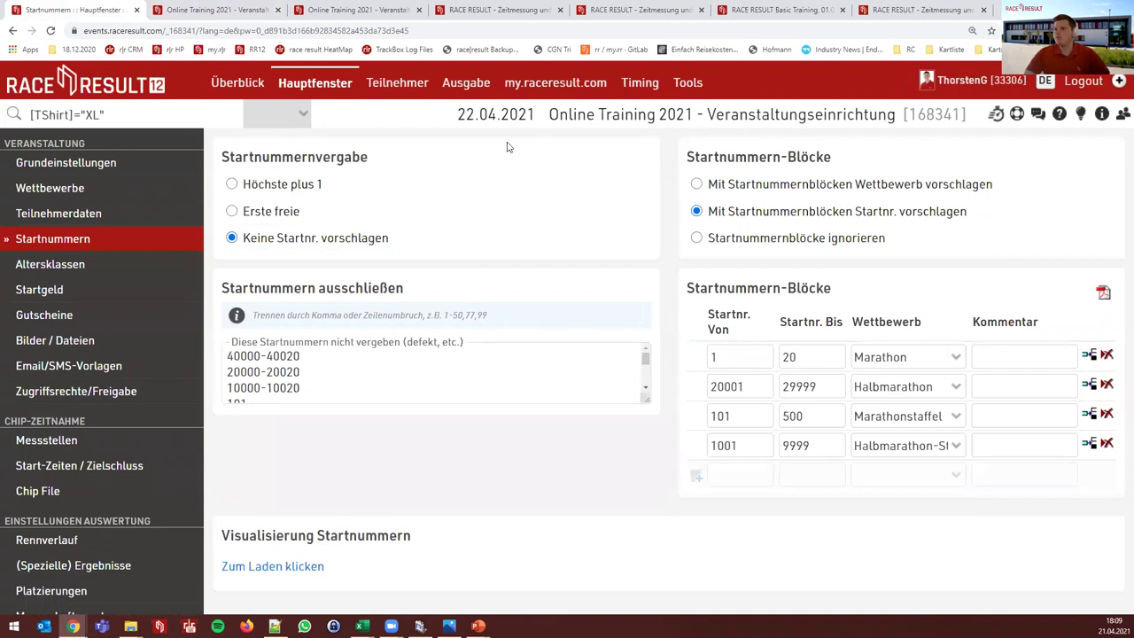
Reopen the Startnr field's details in the form field settings and set its special function to "Wunsch-Startnummer"
click(521, 89)
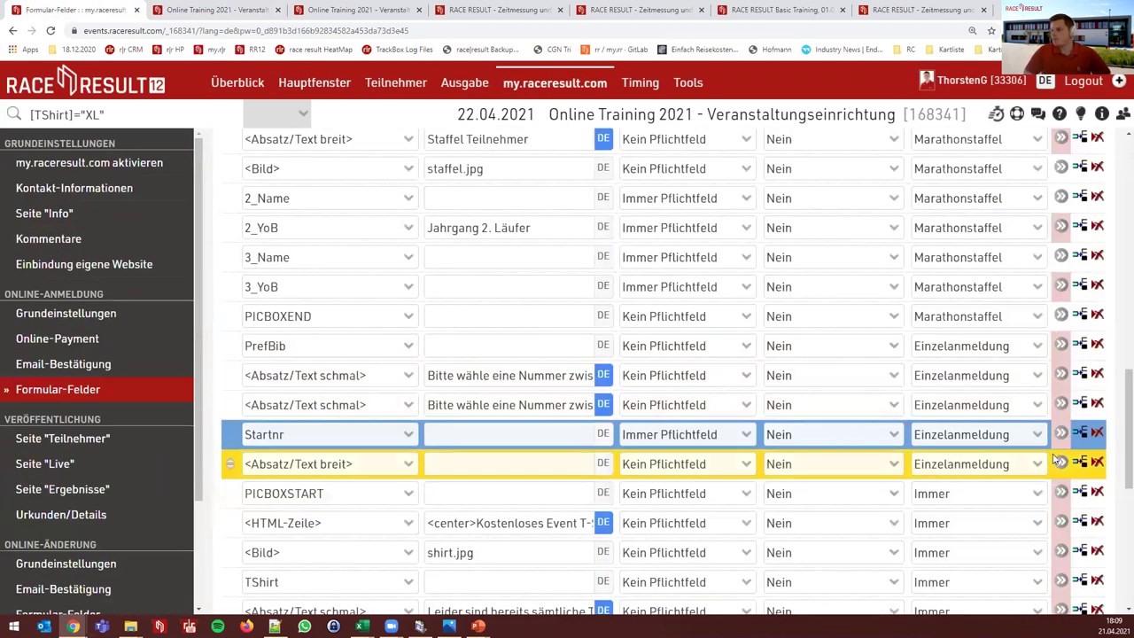
click(438, 328)
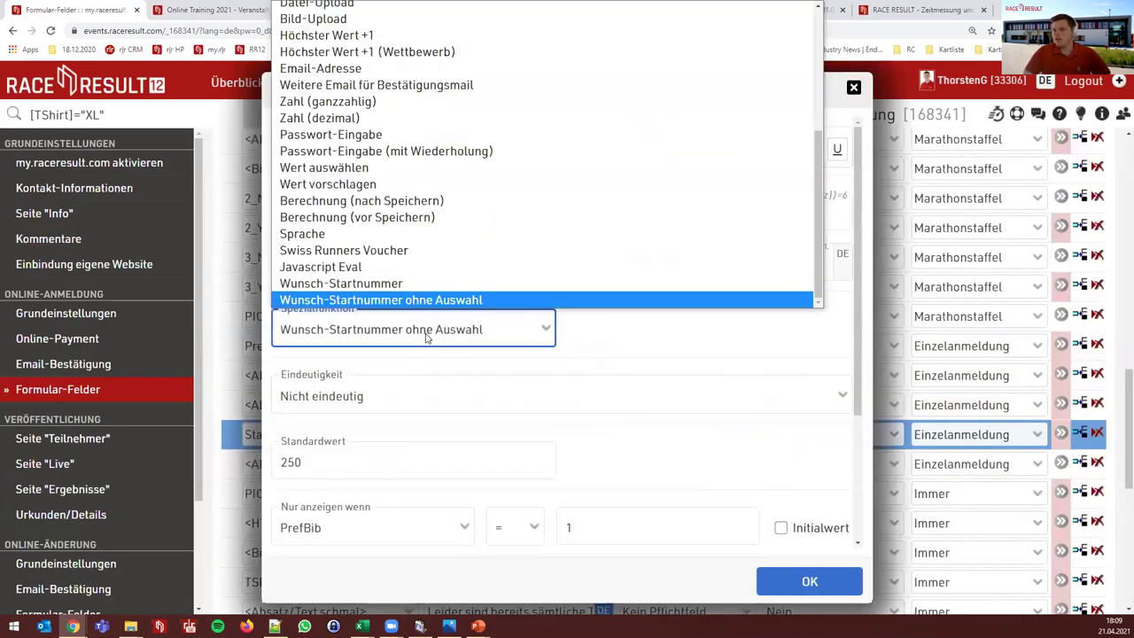
click(417, 278)
click(777, 579)
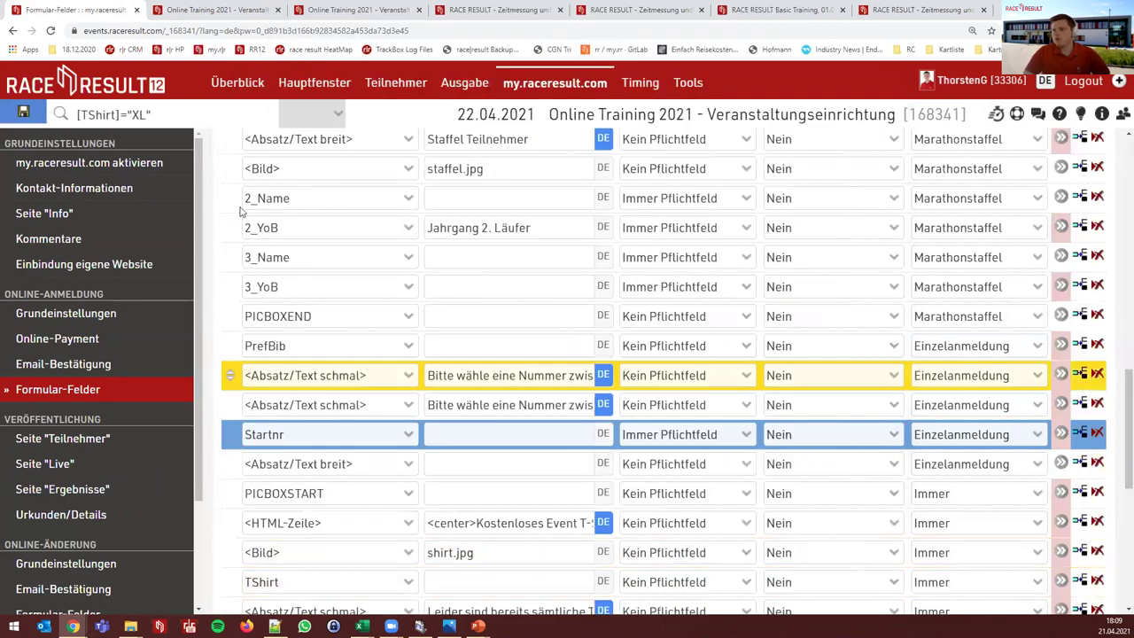
Reload the online registration form and select Marathon as the competition
click(190, 12)
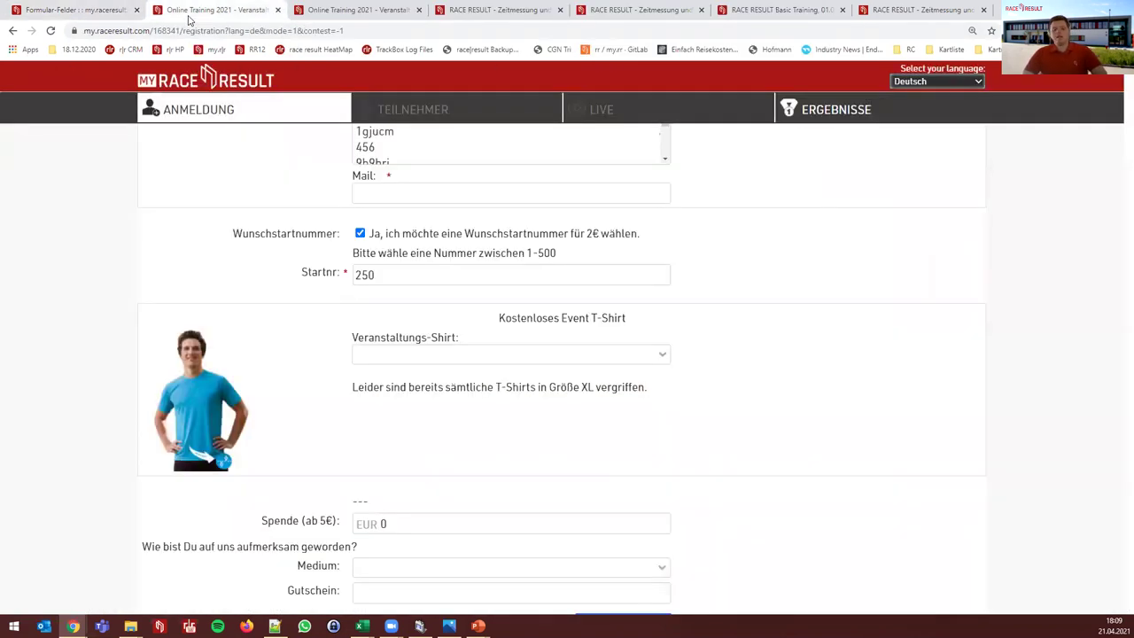
key(F5)
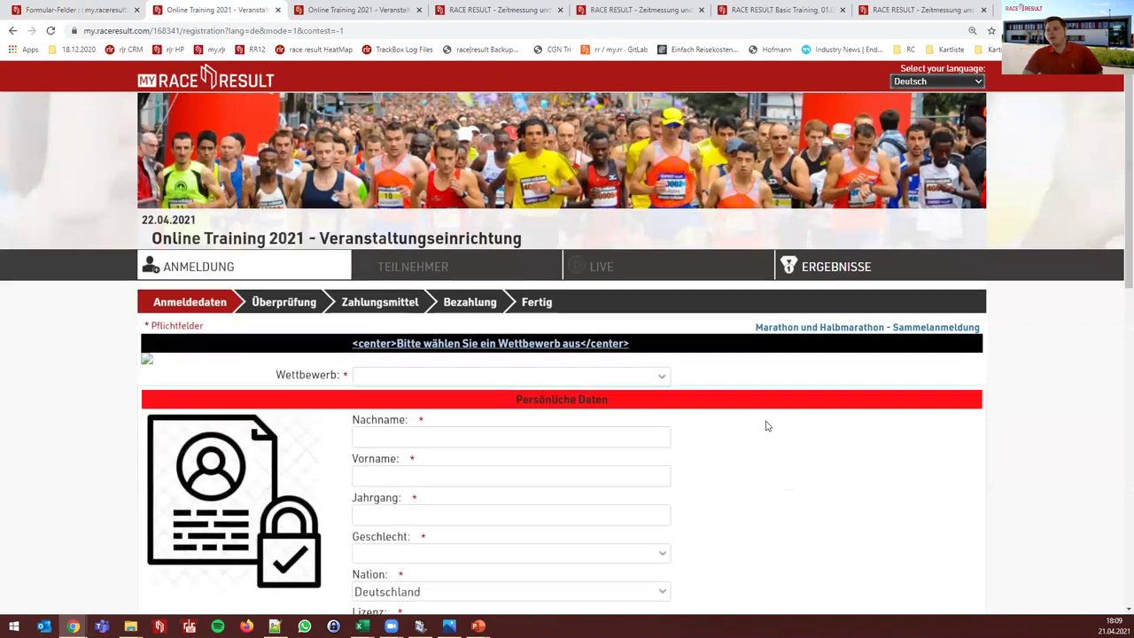
scroll(765, 423, down, 2)
click(431, 260)
click(394, 294)
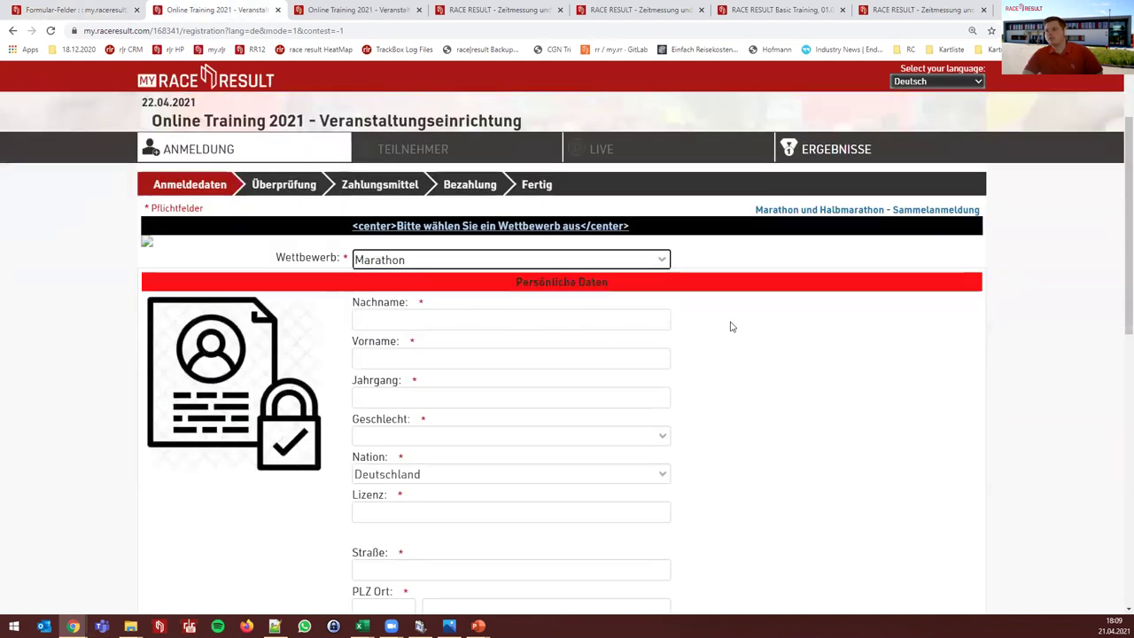
Activate the Wunschstartnummer option and examine the start numbers offered for Startnr, without choosing one
scroll(733, 340, down, 3)
scroll(733, 340, down, 3)
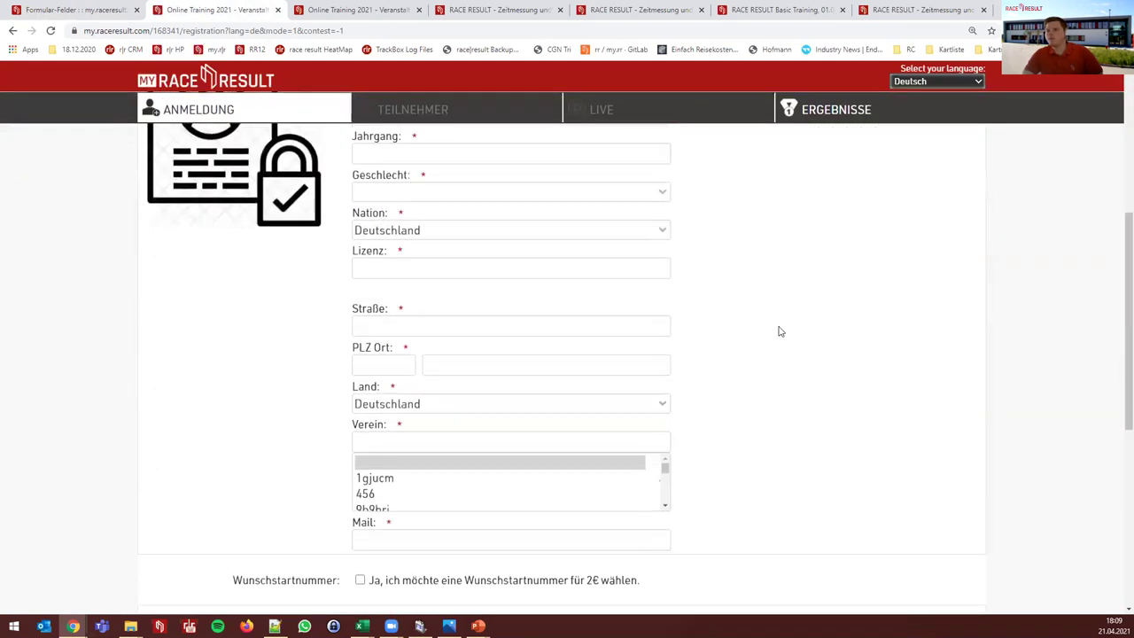
click(360, 352)
click(399, 391)
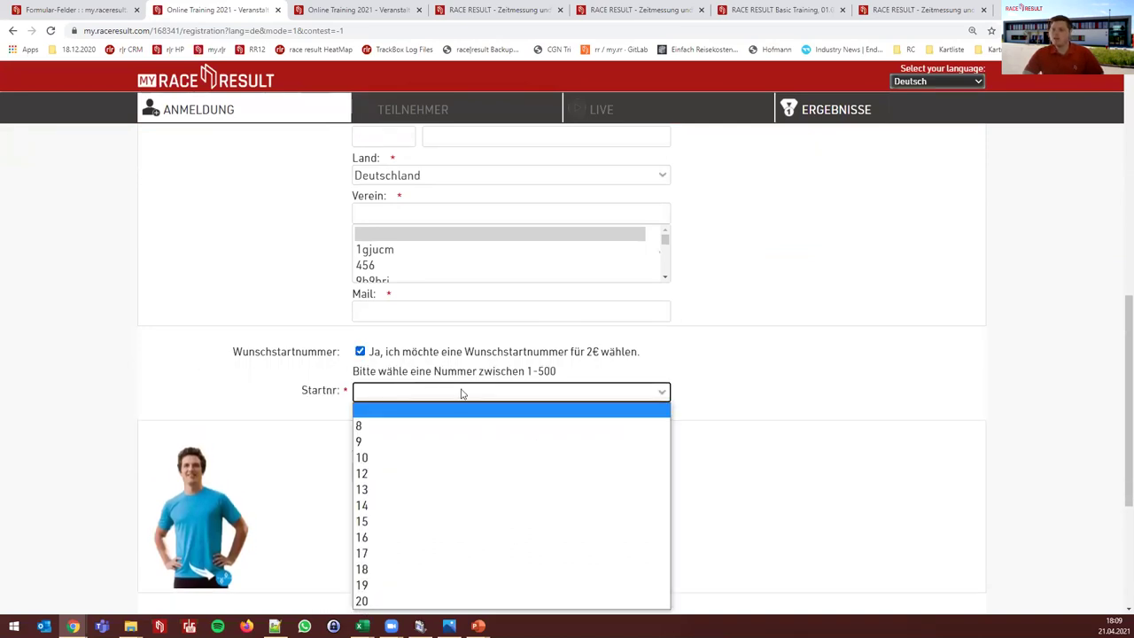
scroll(452, 395, down, 1)
click(413, 332)
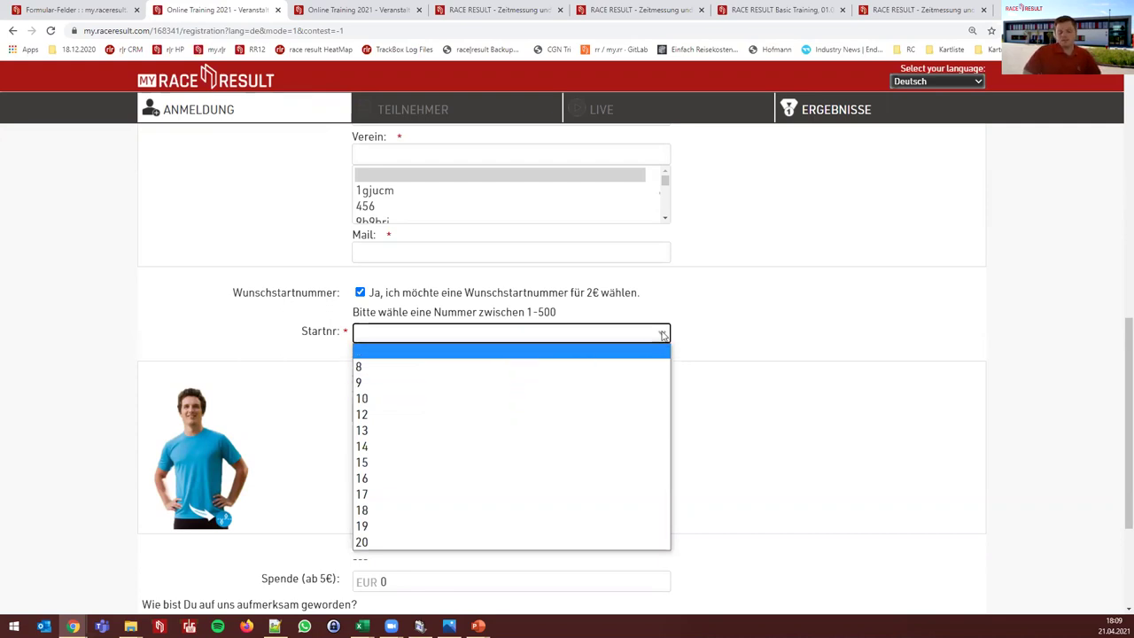
click(758, 345)
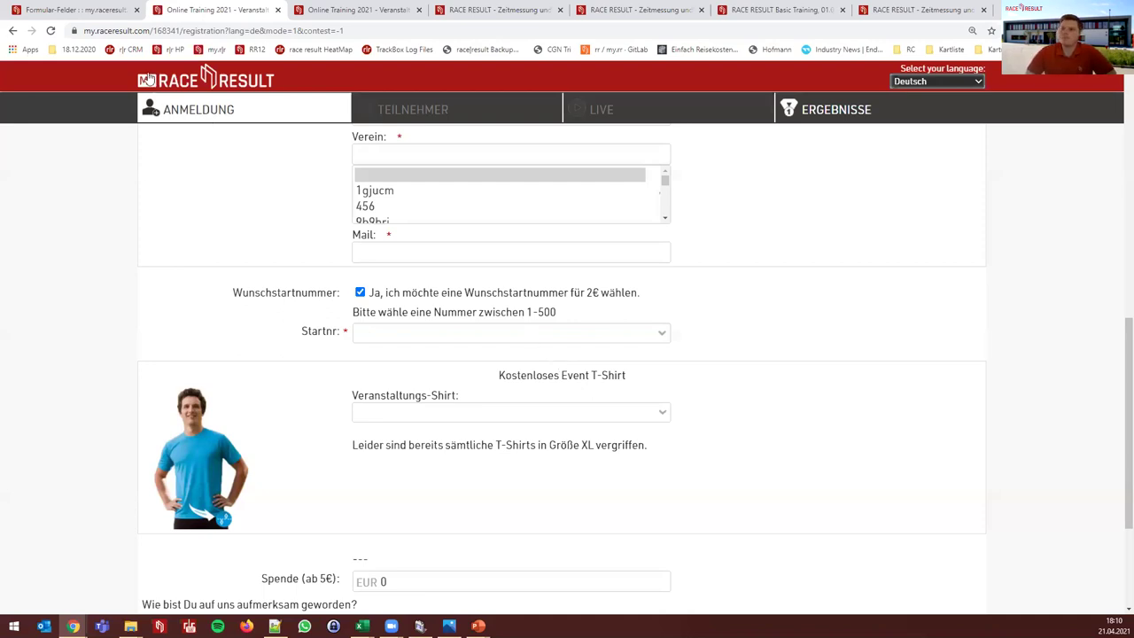
Open the online registration's email confirmation settings and examine the sending options, subject expression and individual registration text
click(87, 10)
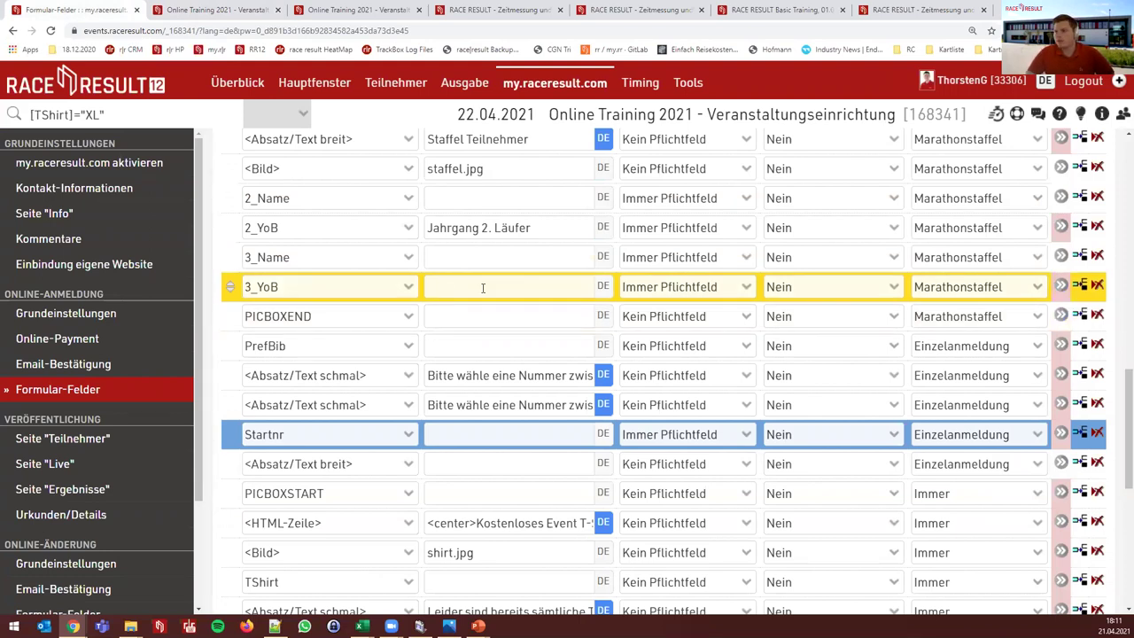
click(53, 365)
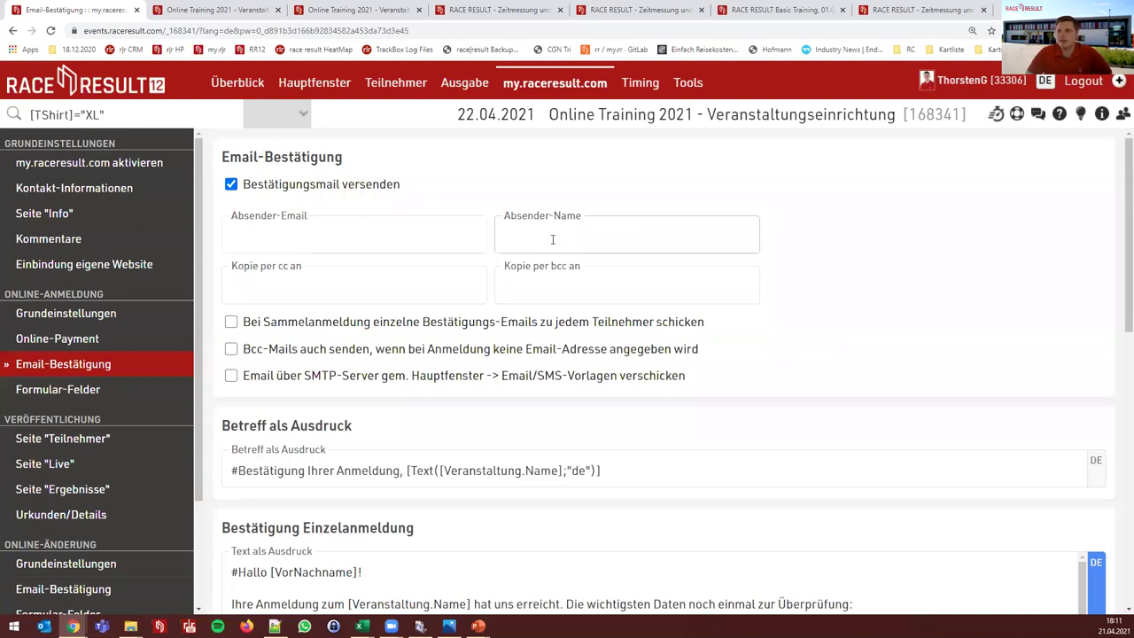
scroll(661, 283, down, 1)
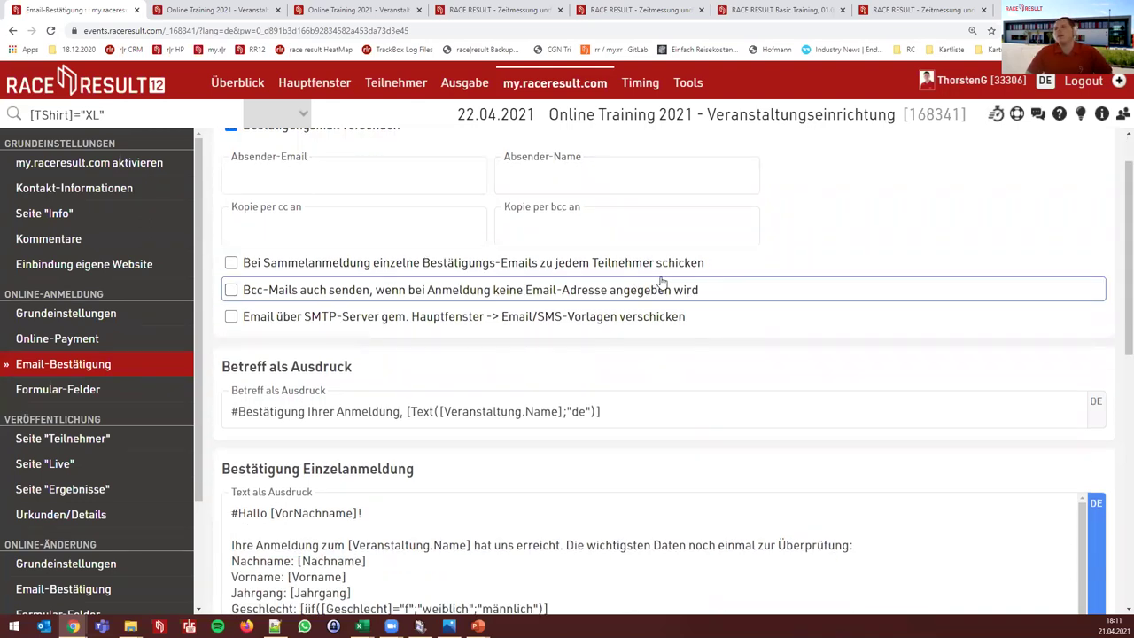
scroll(661, 284, down, 2)
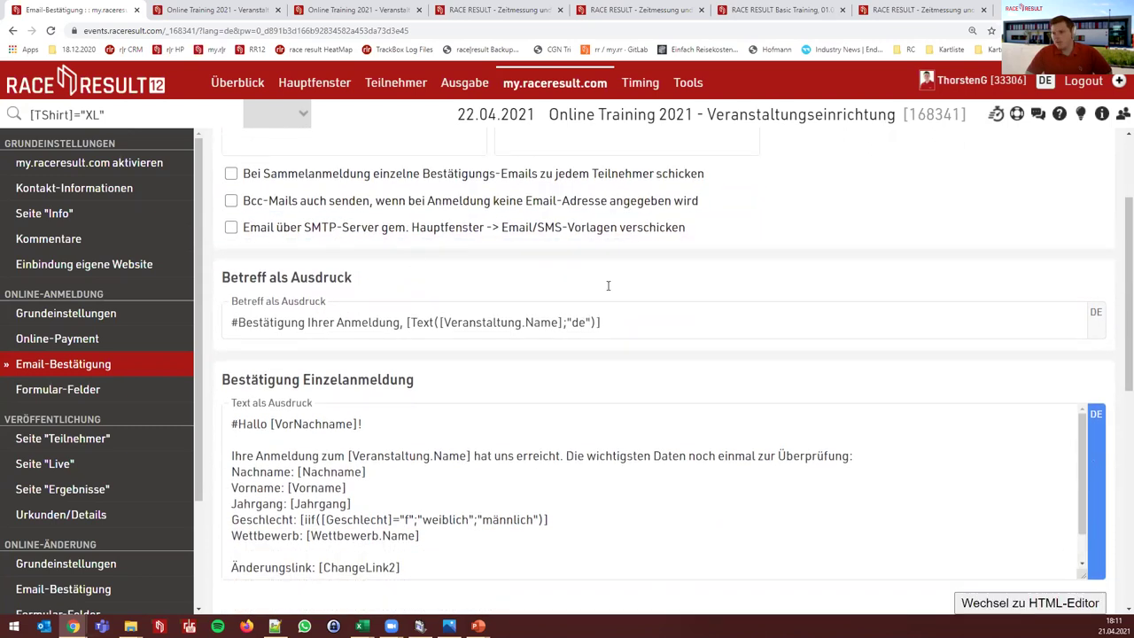
scroll(608, 285, down, 1)
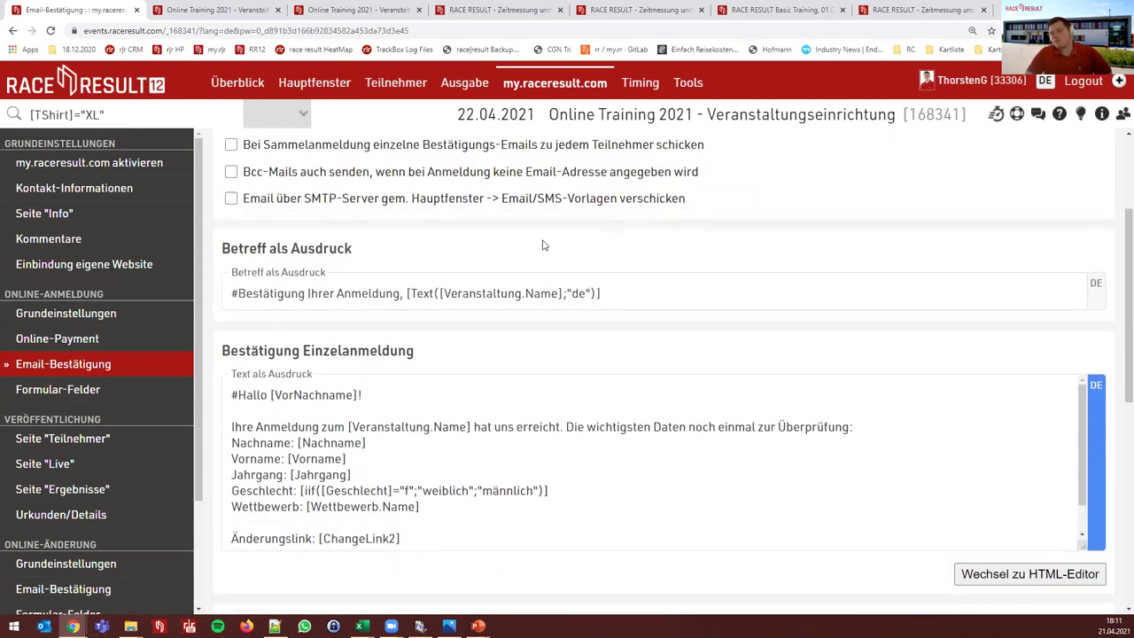
scroll(543, 244, up, 1)
scroll(567, 248, down, 1)
scroll(605, 275, down, 1)
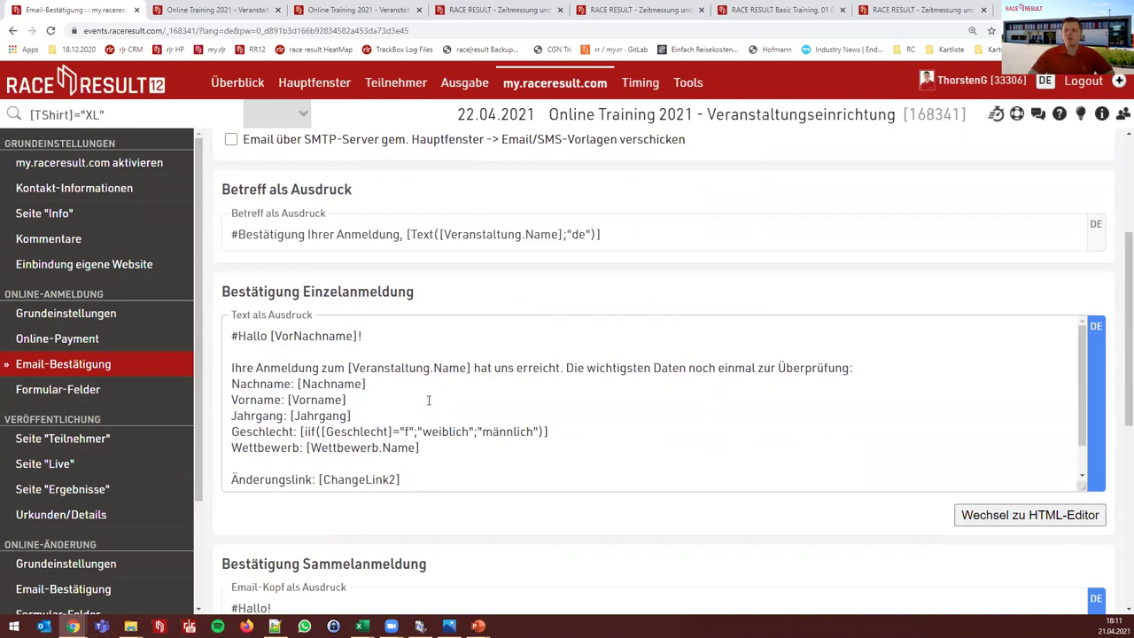
Examine the email header, per-registration text and footer of the group registration confirmation
scroll(428, 401, down, 1)
scroll(499, 464, down, 3)
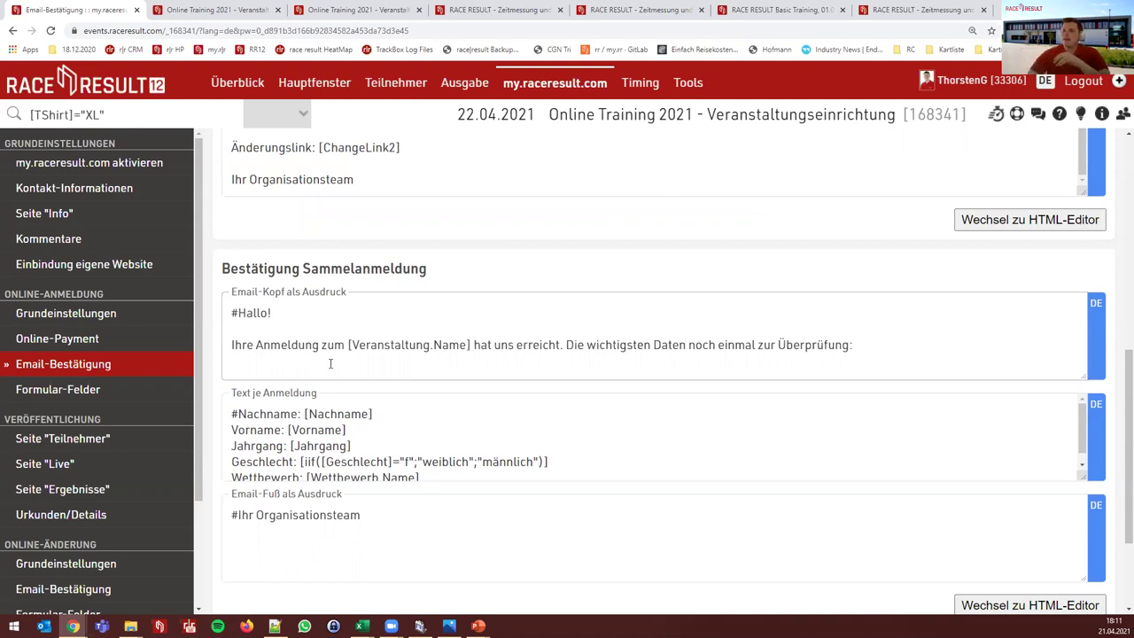
scroll(329, 363, down, 1)
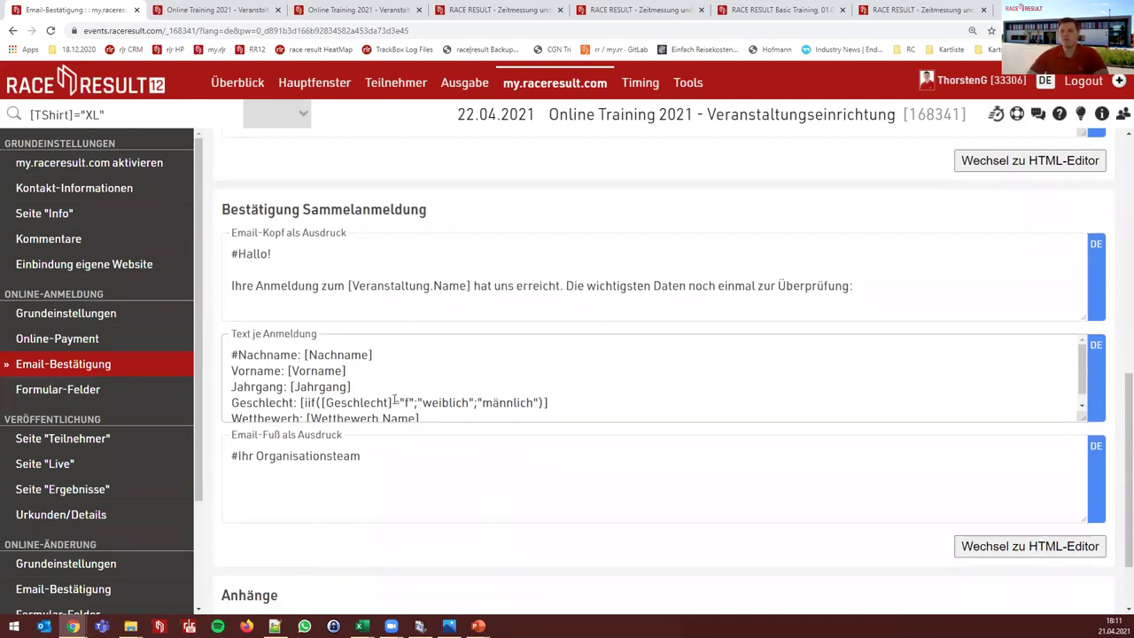
scroll(425, 385, down, 1)
scroll(420, 388, up, 1)
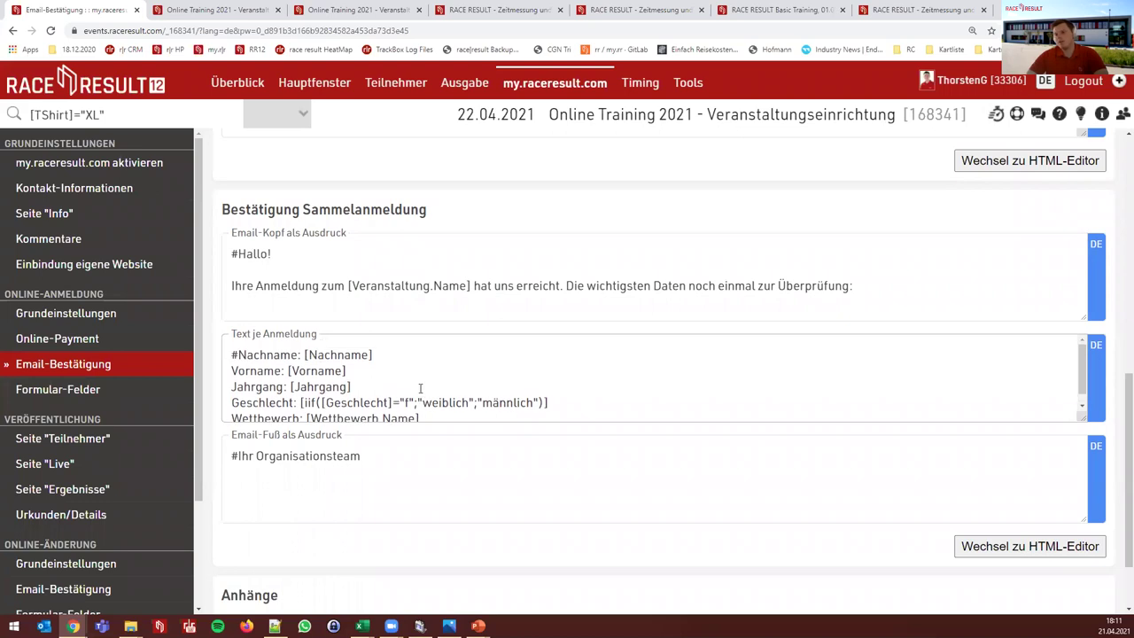
Examine the field expressions in the group confirmation's per-registration text, highlighting the Nachname field name
scroll(399, 384, down, 1)
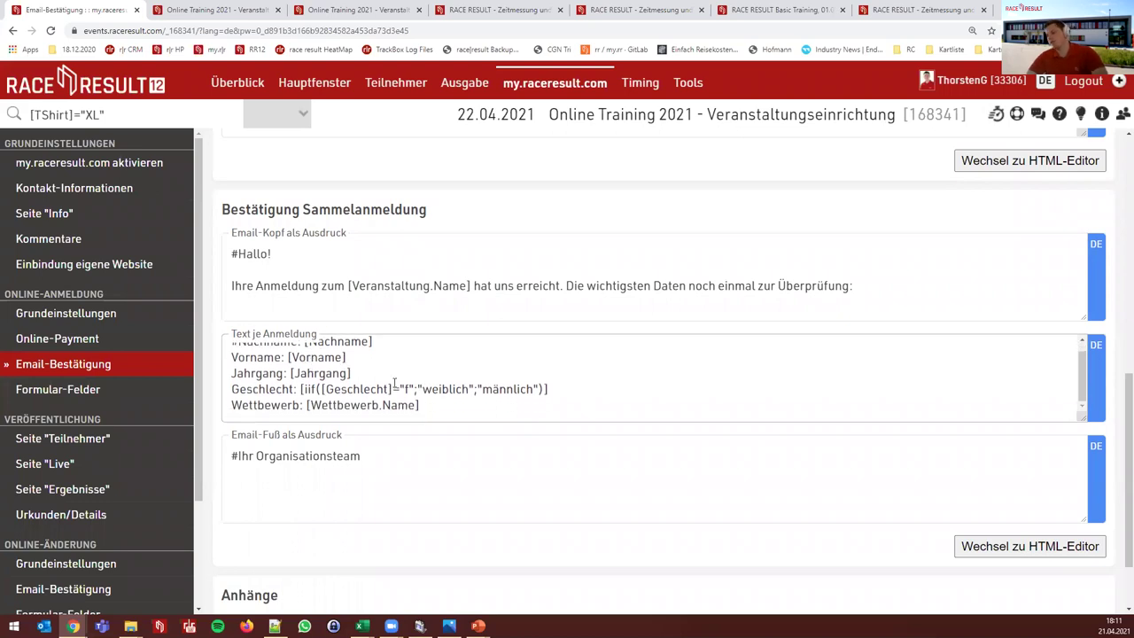
scroll(394, 383, up, 1)
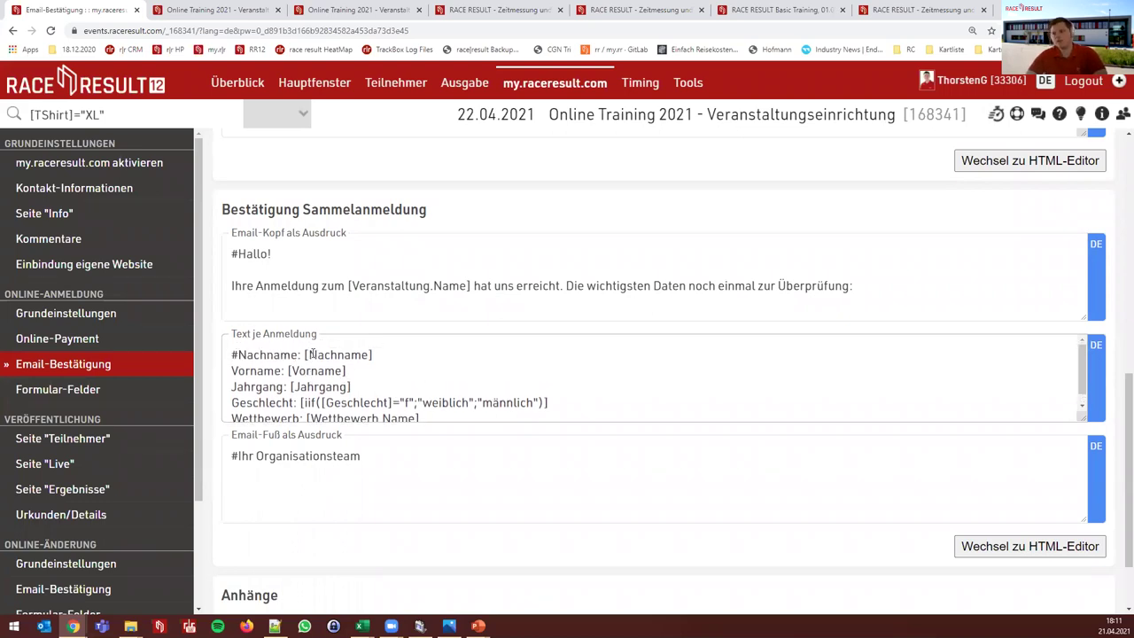
drag(309, 354, 370, 354)
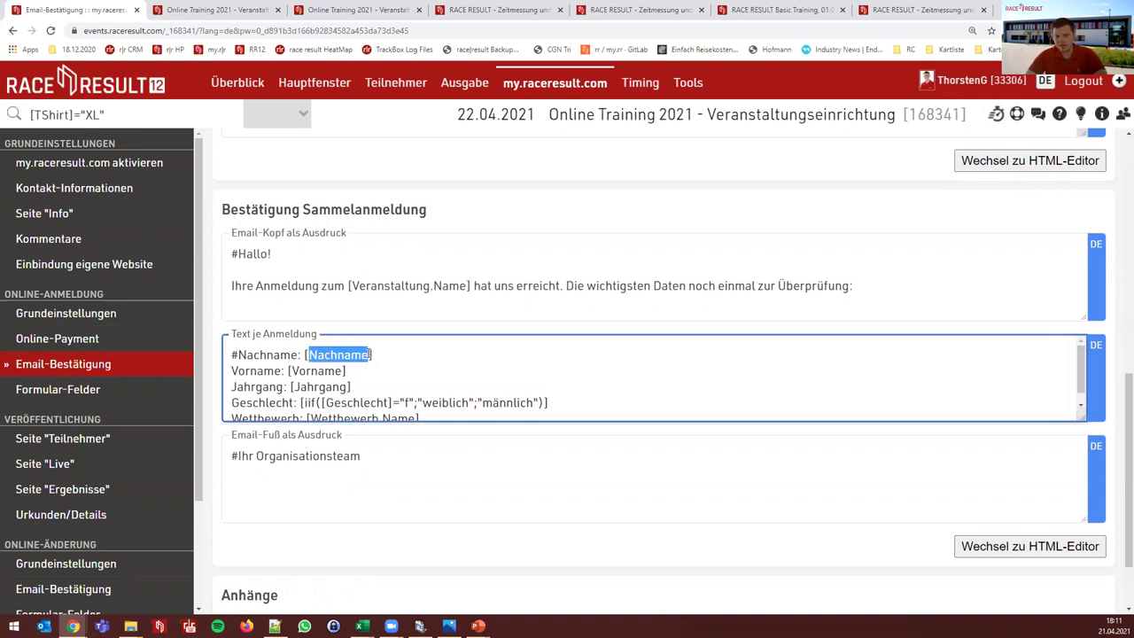
click(399, 358)
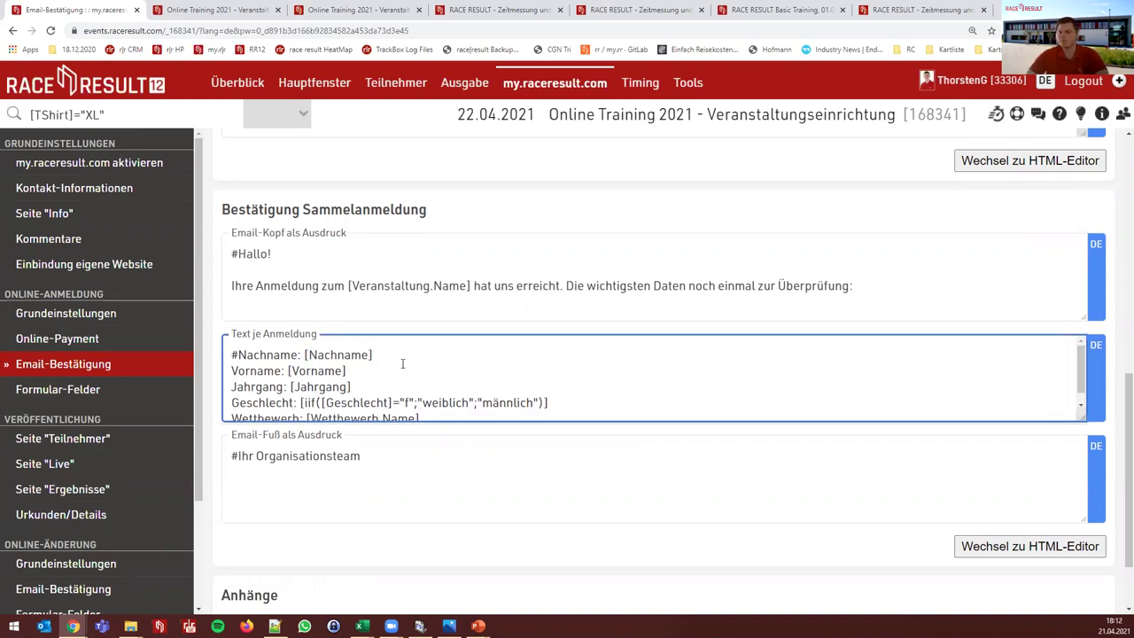
scroll(402, 363, down, 1)
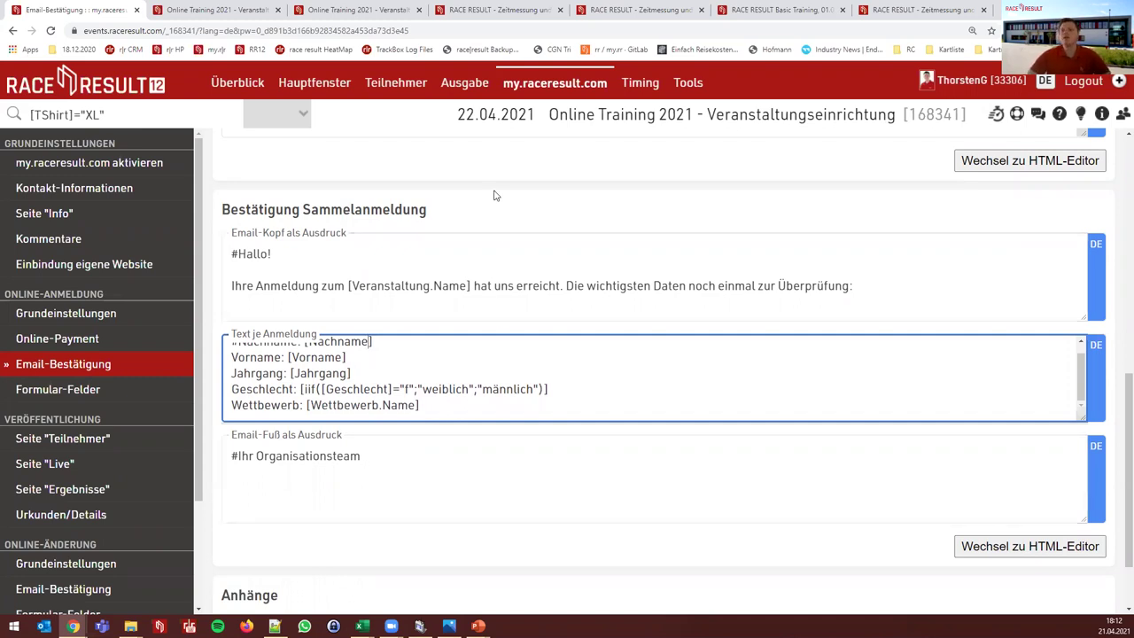
Activate individual confirmation emails to each participant for group registrations, examine the confirmation sections and attachments, and deactivate the option again
scroll(399, 248, up, 5)
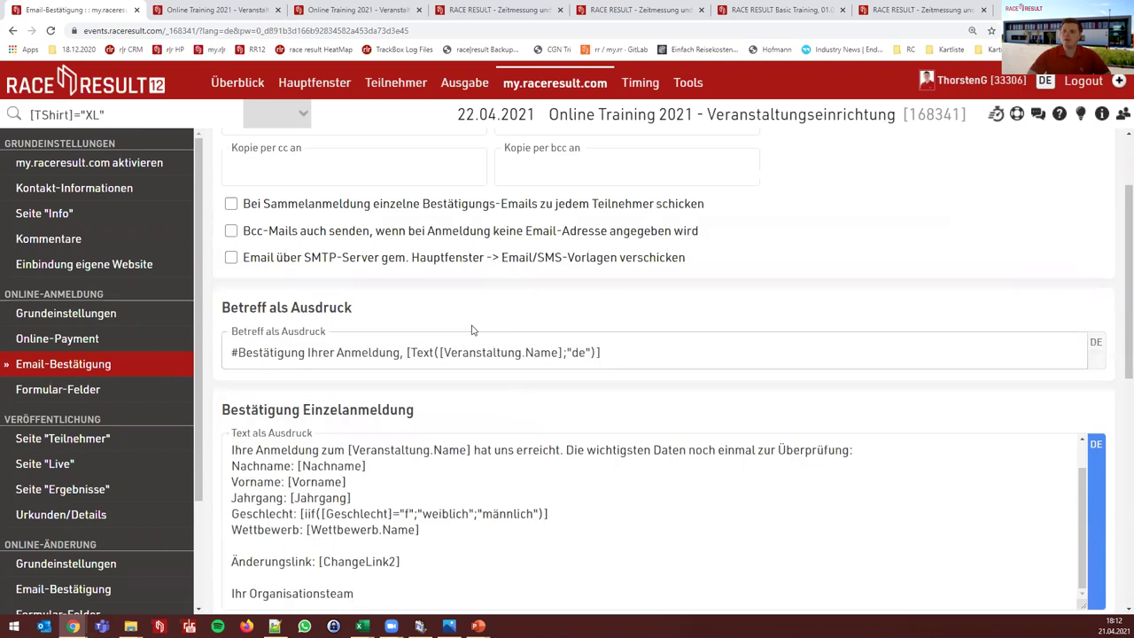
click(312, 205)
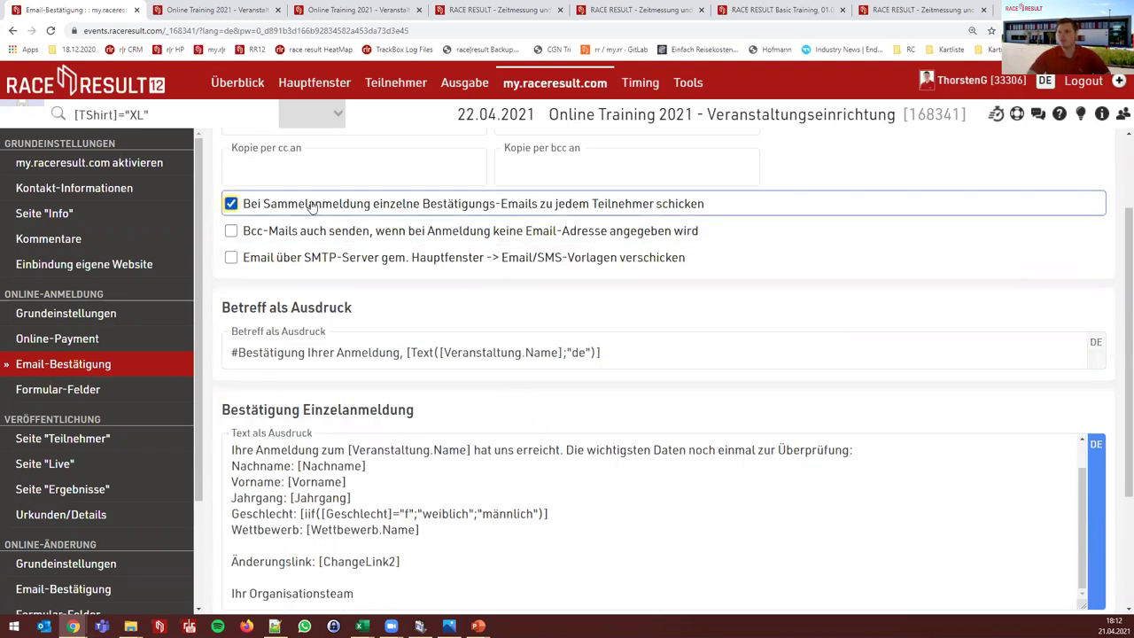
scroll(377, 359, down, 2)
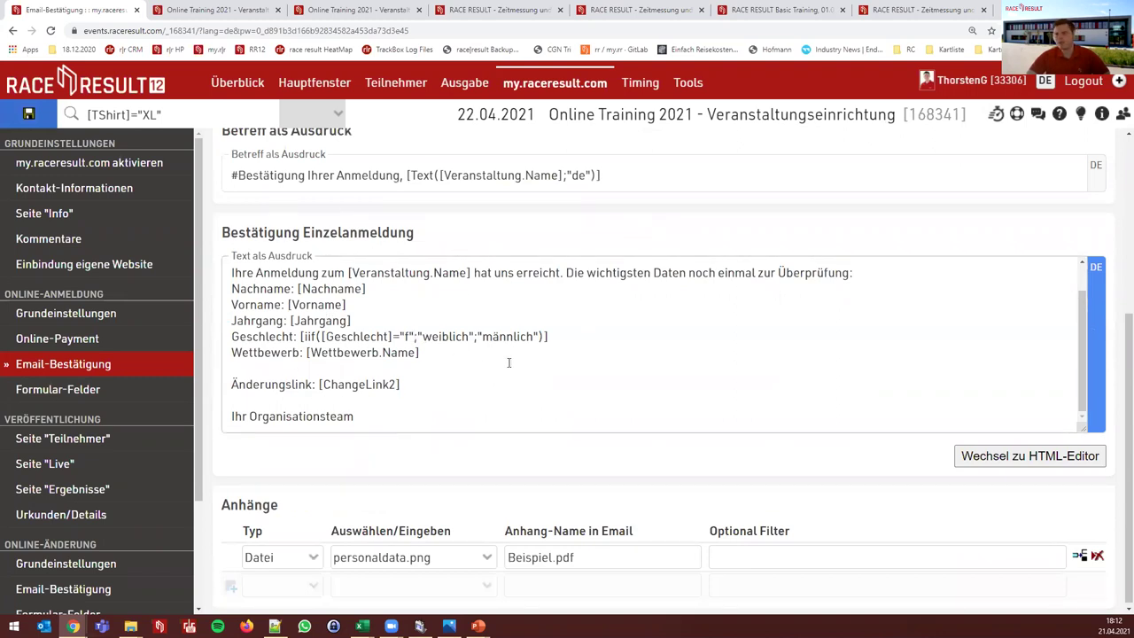
scroll(509, 363, up, 3)
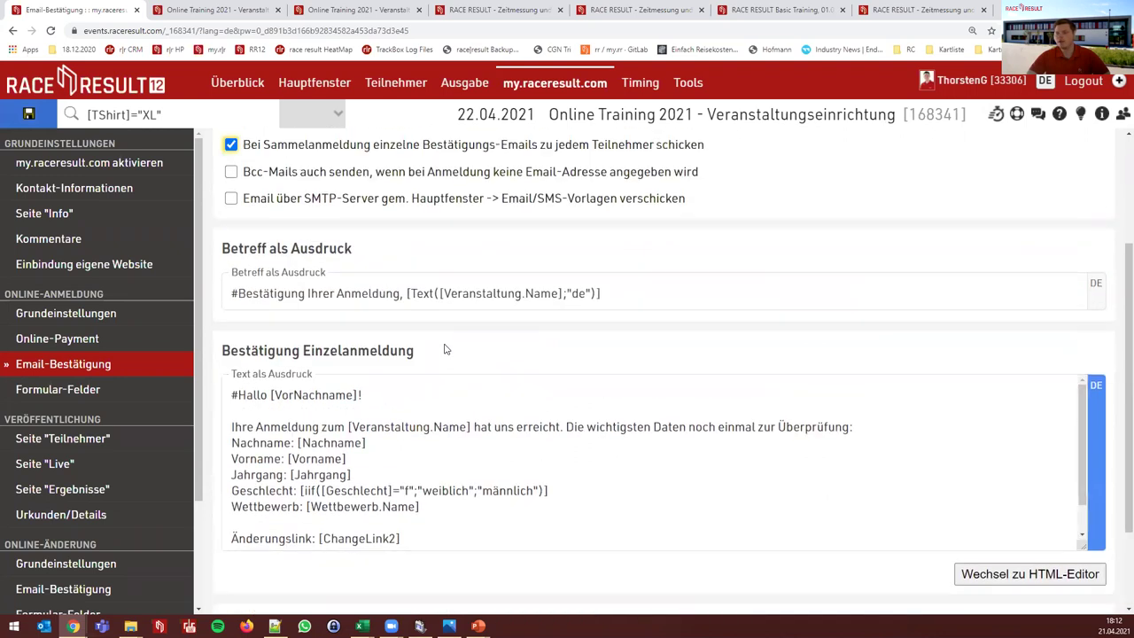
scroll(499, 370, up, 1)
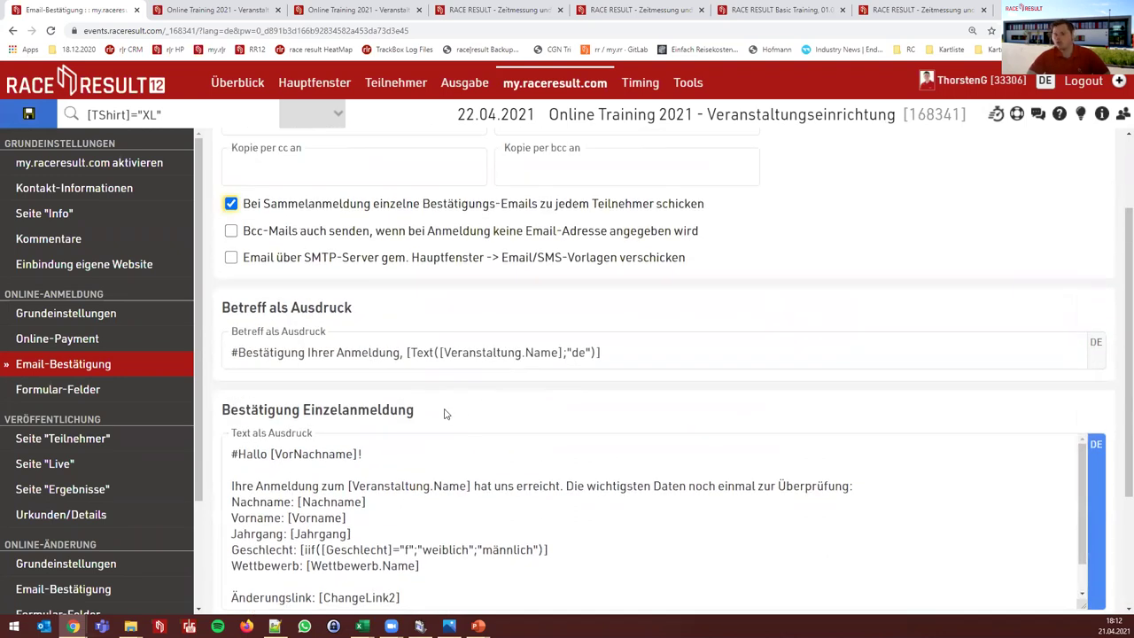
click(232, 204)
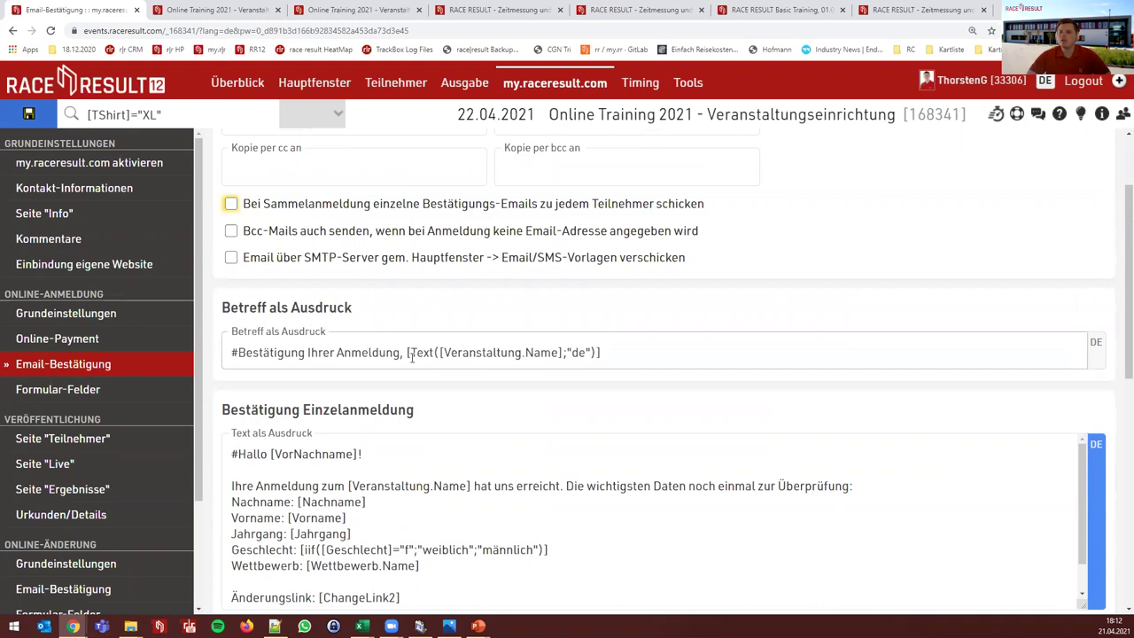
Examine the group confirmation texts and the language versions available for the individual registration's confirmation text
scroll(411, 357, down, 6)
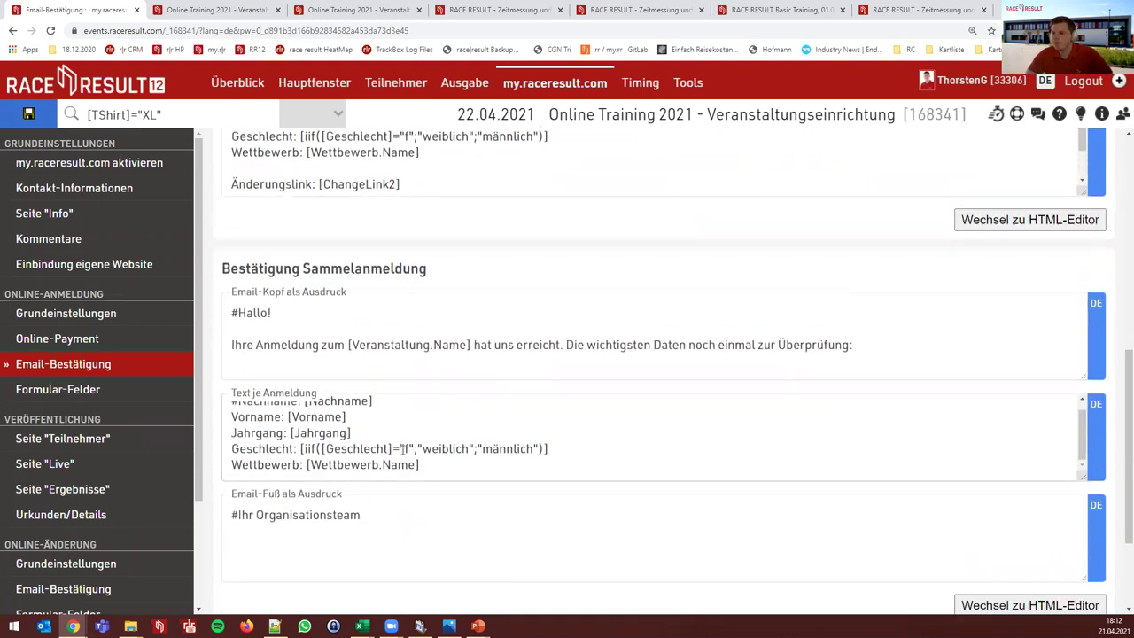
scroll(403, 449, up, 1)
scroll(391, 455, up, 1)
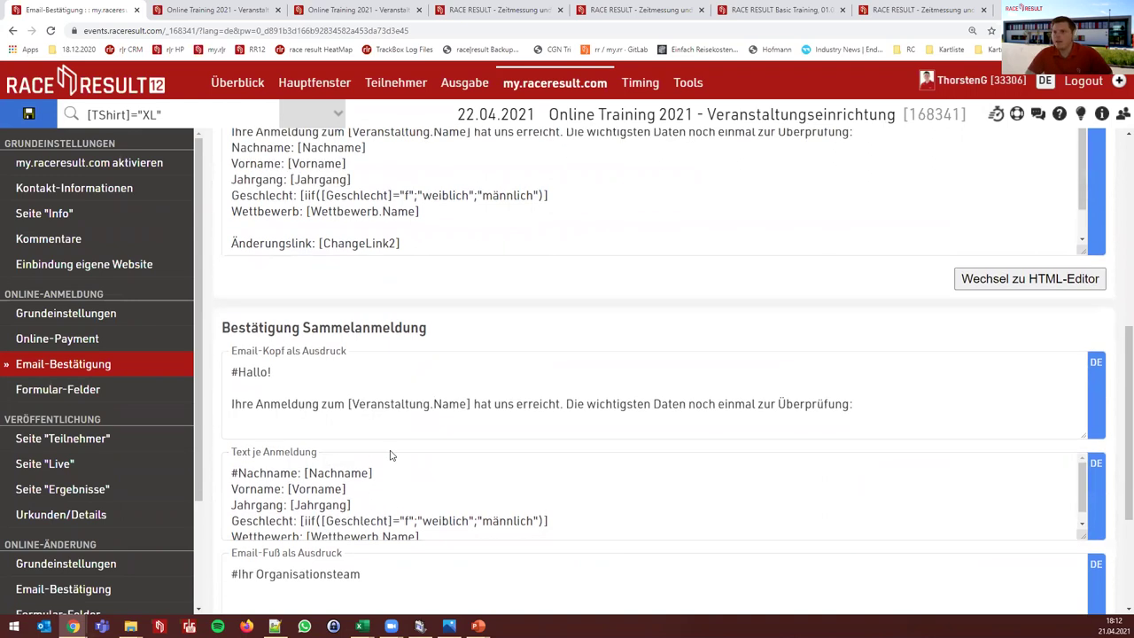
scroll(390, 455, up, 2)
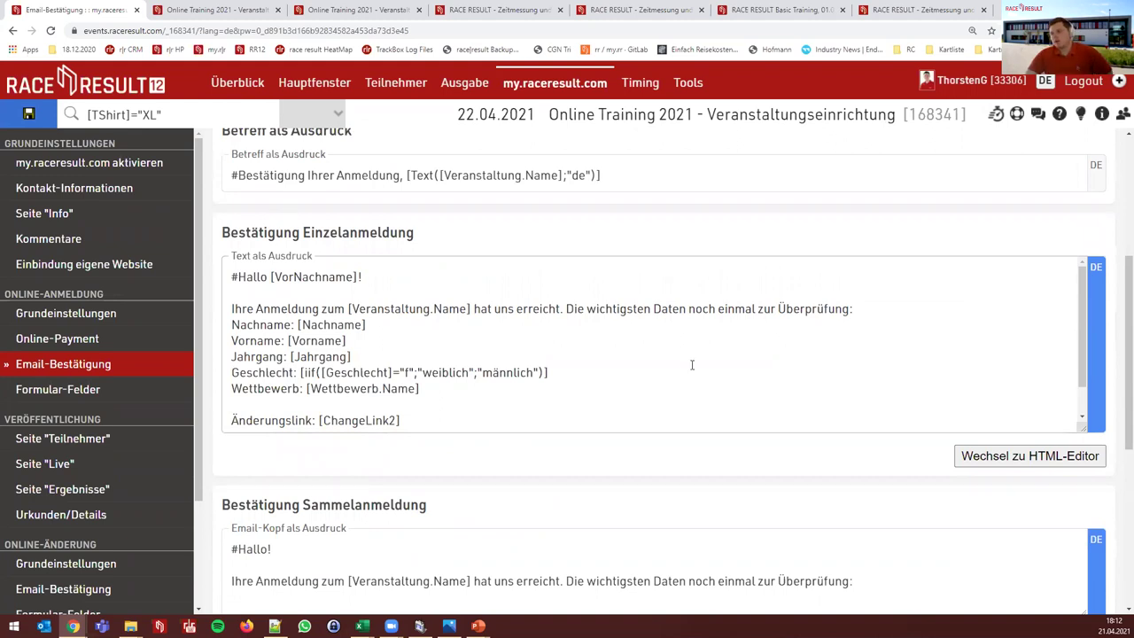
click(1099, 267)
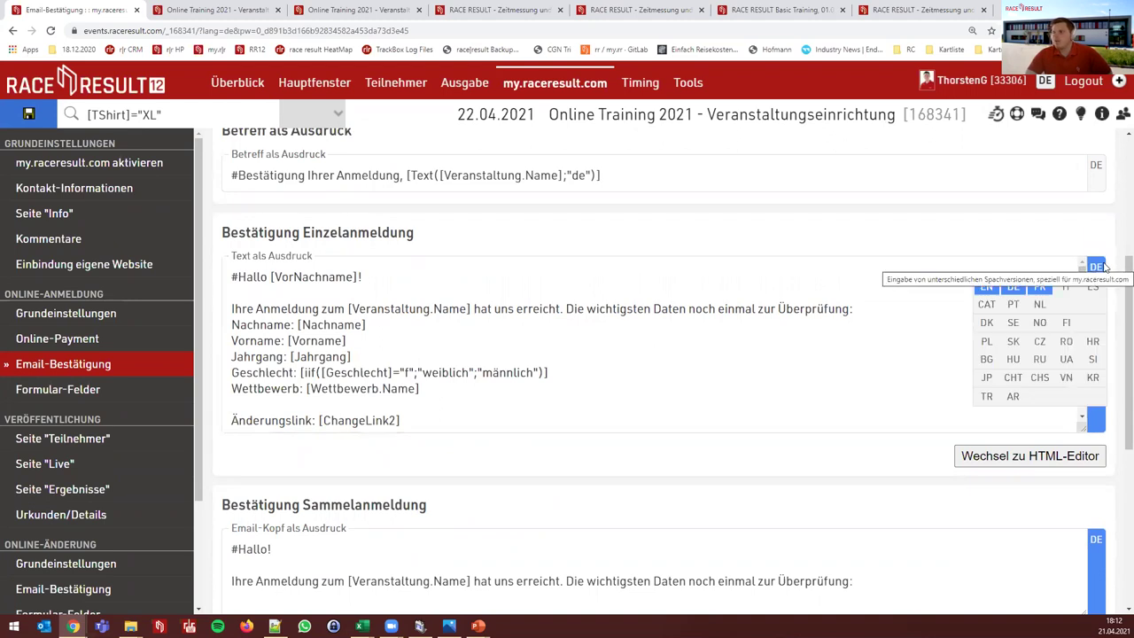
scroll(620, 409, up, 1)
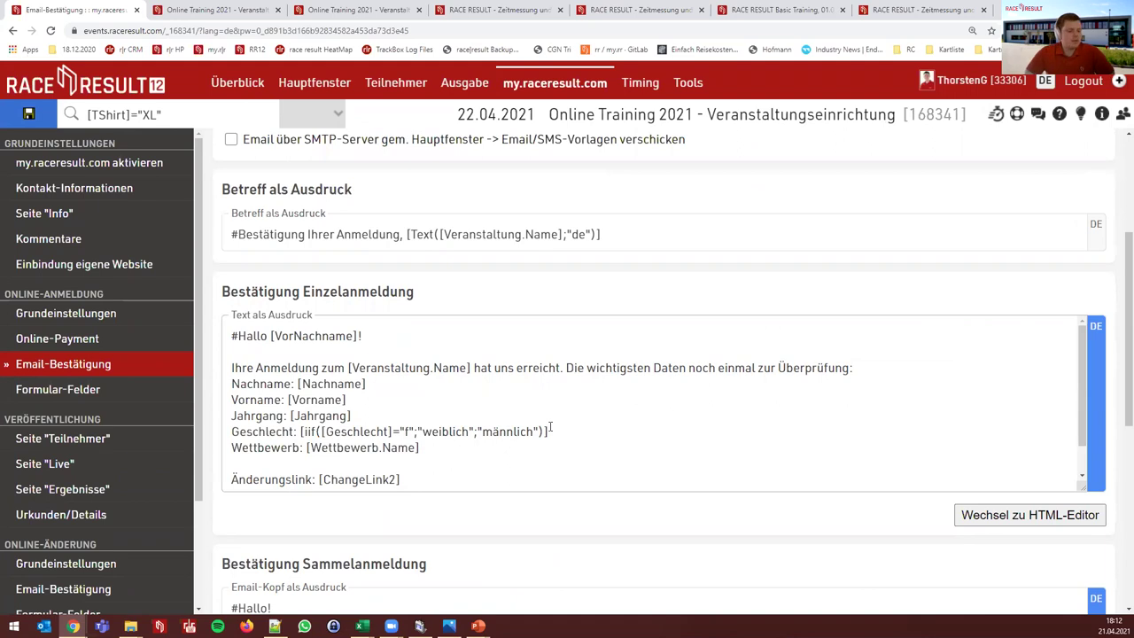
scroll(551, 432, up, 4)
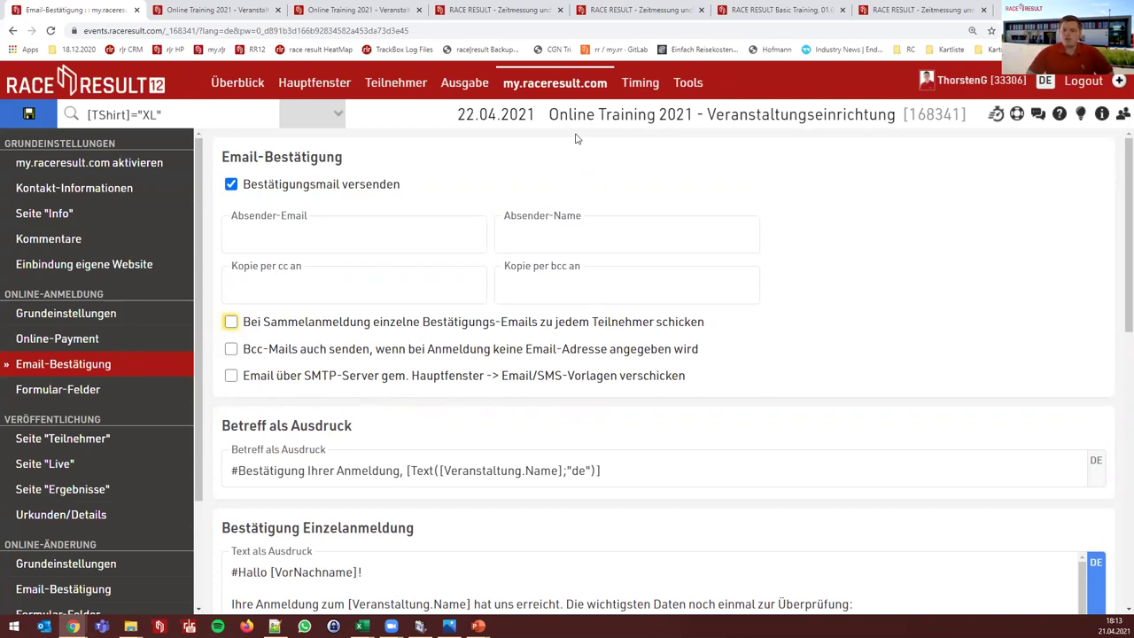
Open the participants list, compare the first and last entries, and select the participant with start number 21004
click(399, 84)
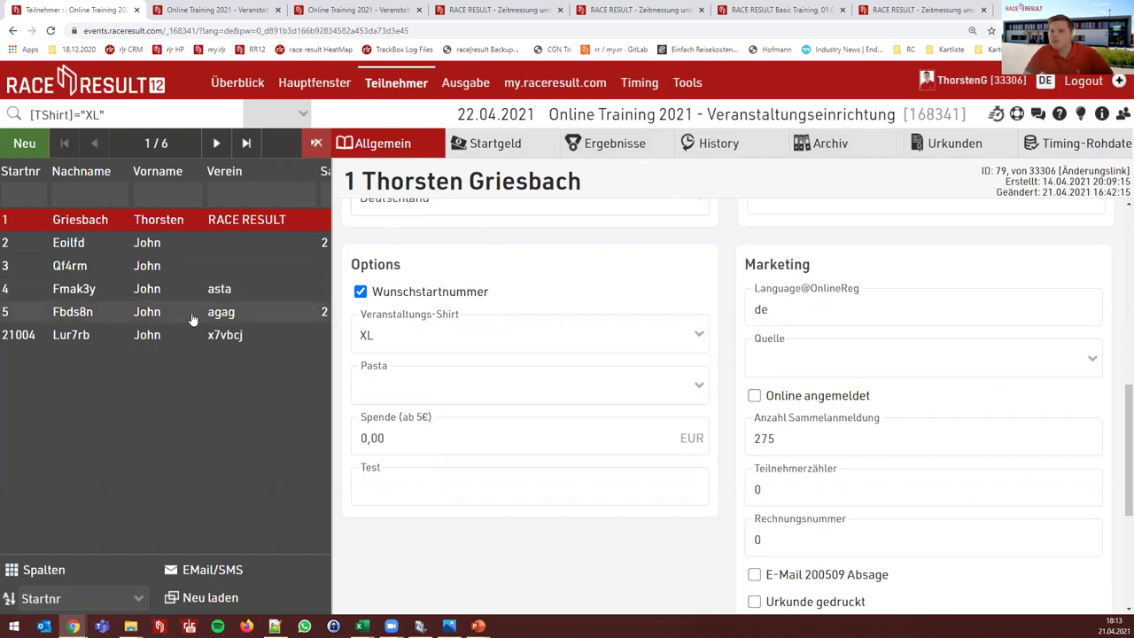
click(148, 334)
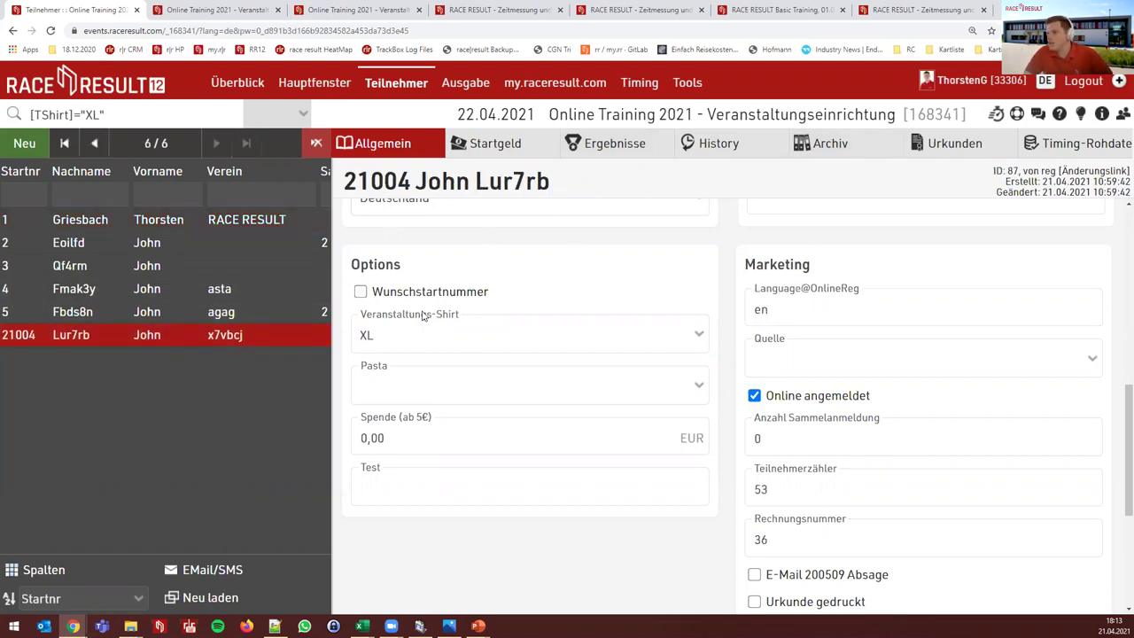
click(233, 218)
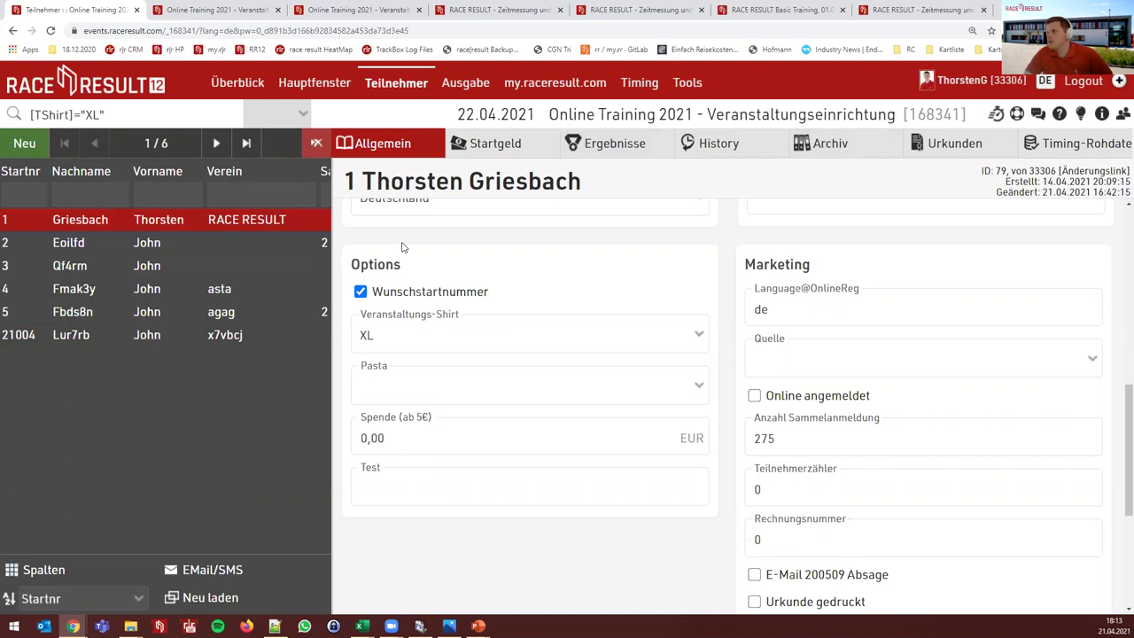
click(123, 338)
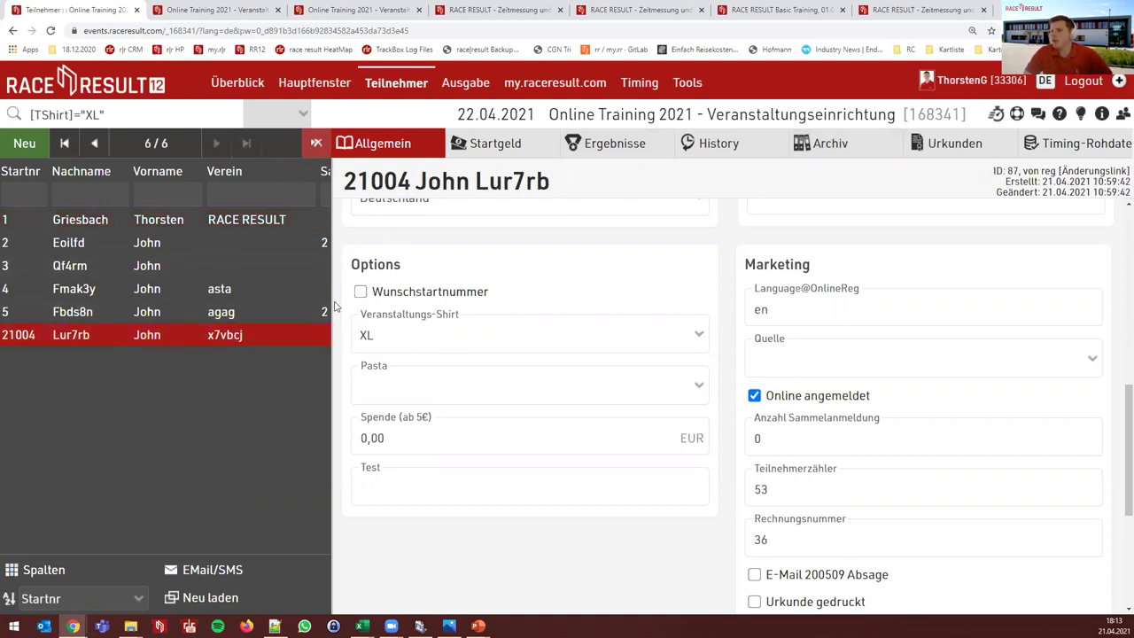
Open the registration confirmation email in the selected participant's message archive, examine its recipient, attachment and text, and close it
click(832, 148)
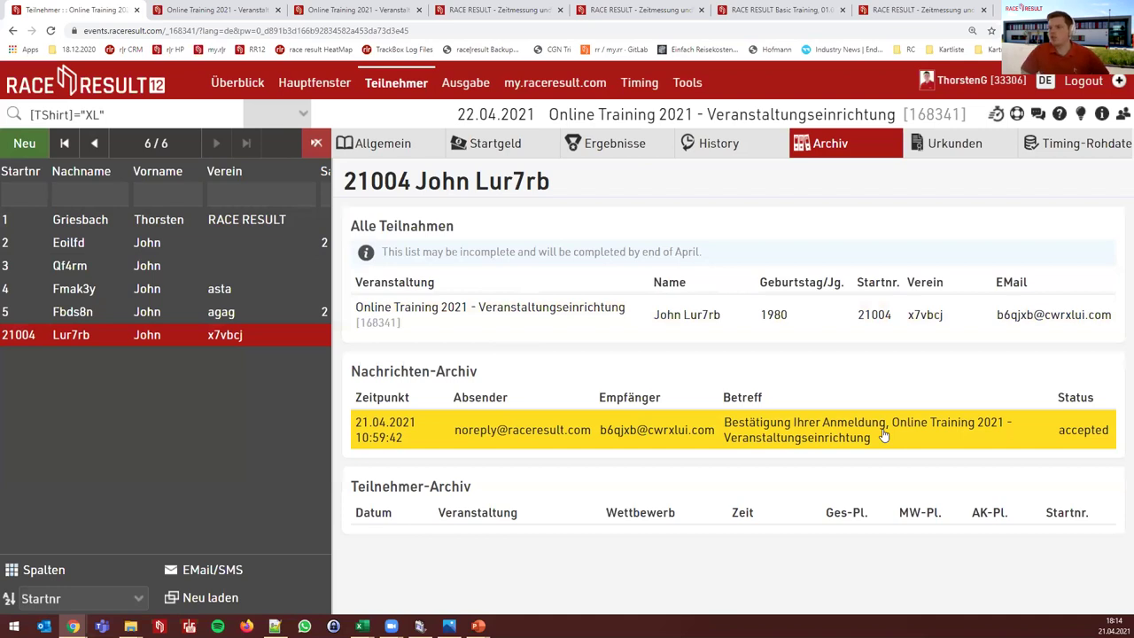
click(630, 429)
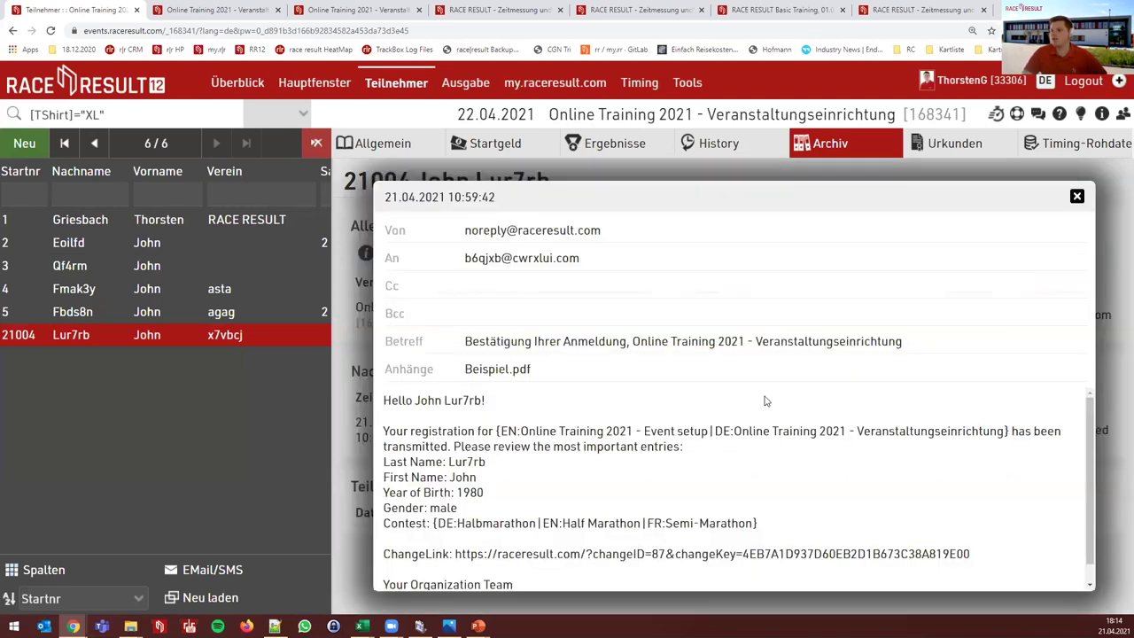
scroll(623, 503, down, 1)
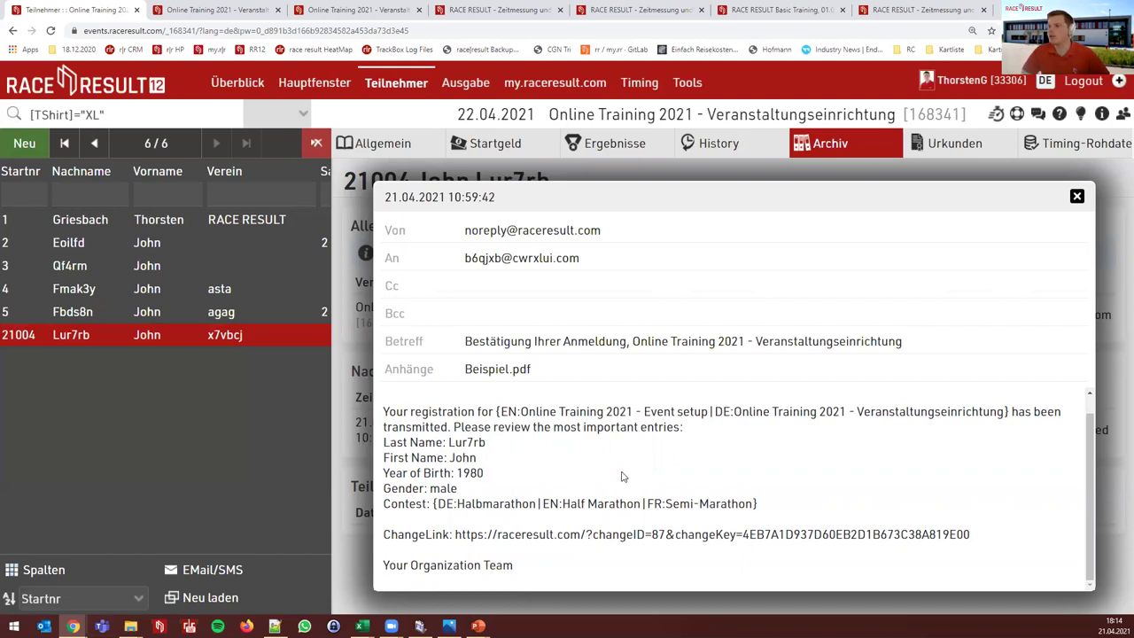
scroll(627, 478, up, 1)
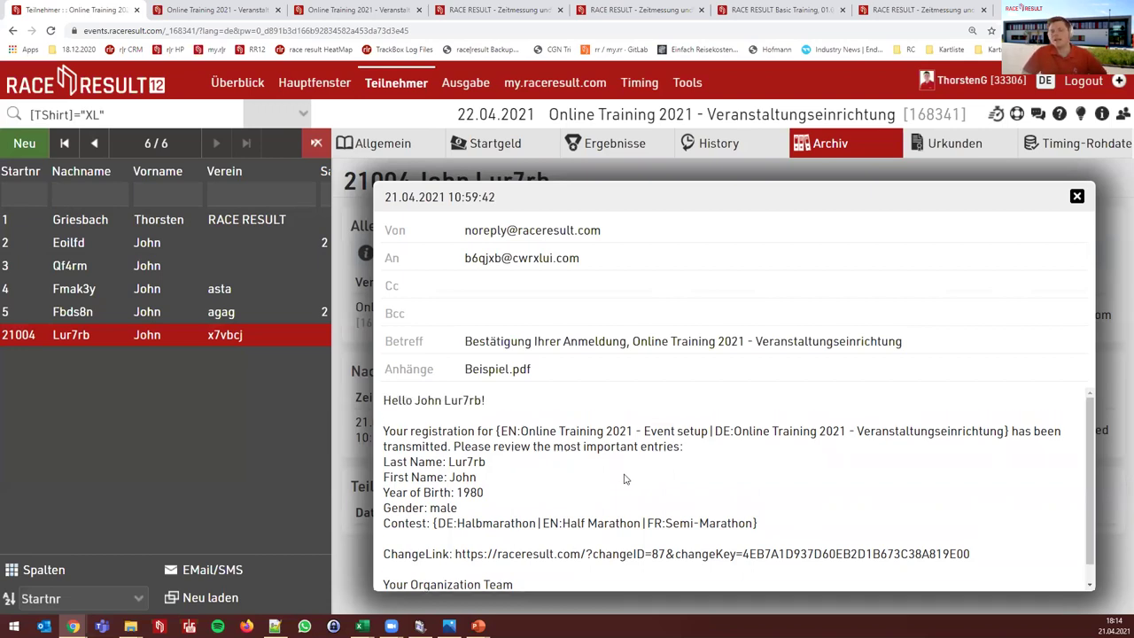
click(1077, 197)
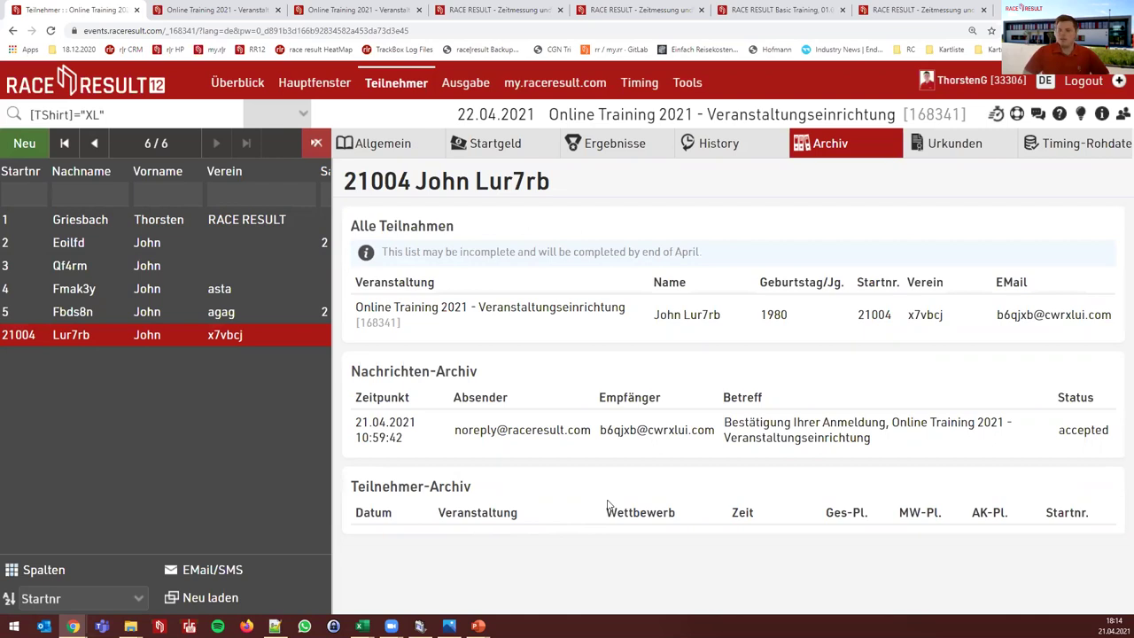
Return to the online registration's email confirmation settings, and advance the slide show to the Online-Änderung title slide
click(558, 88)
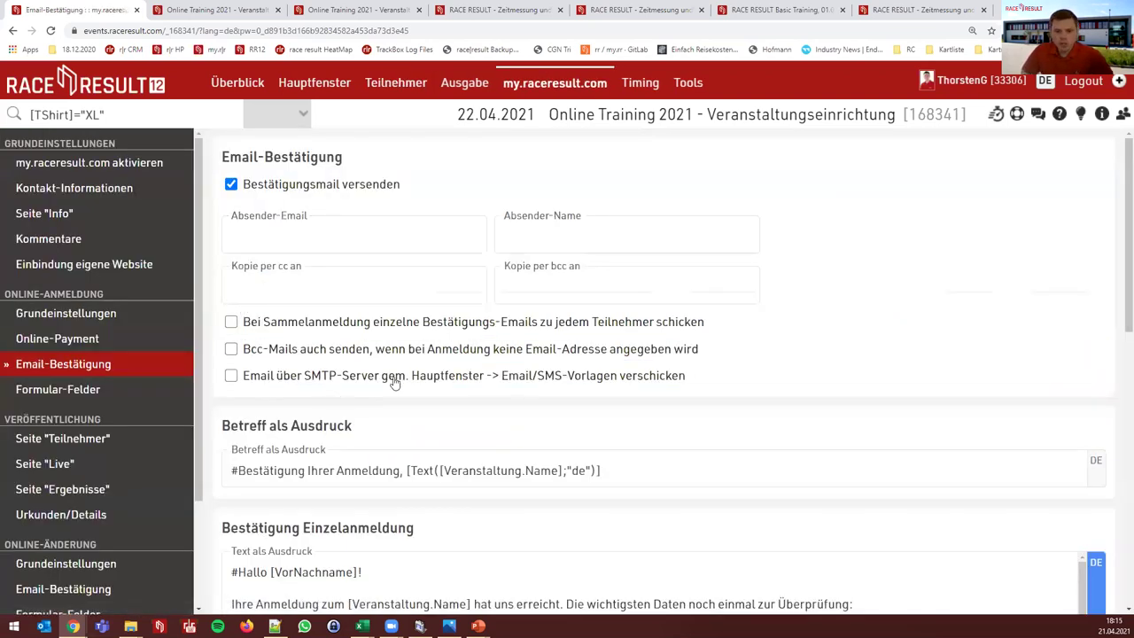
scroll(496, 420, down, 3)
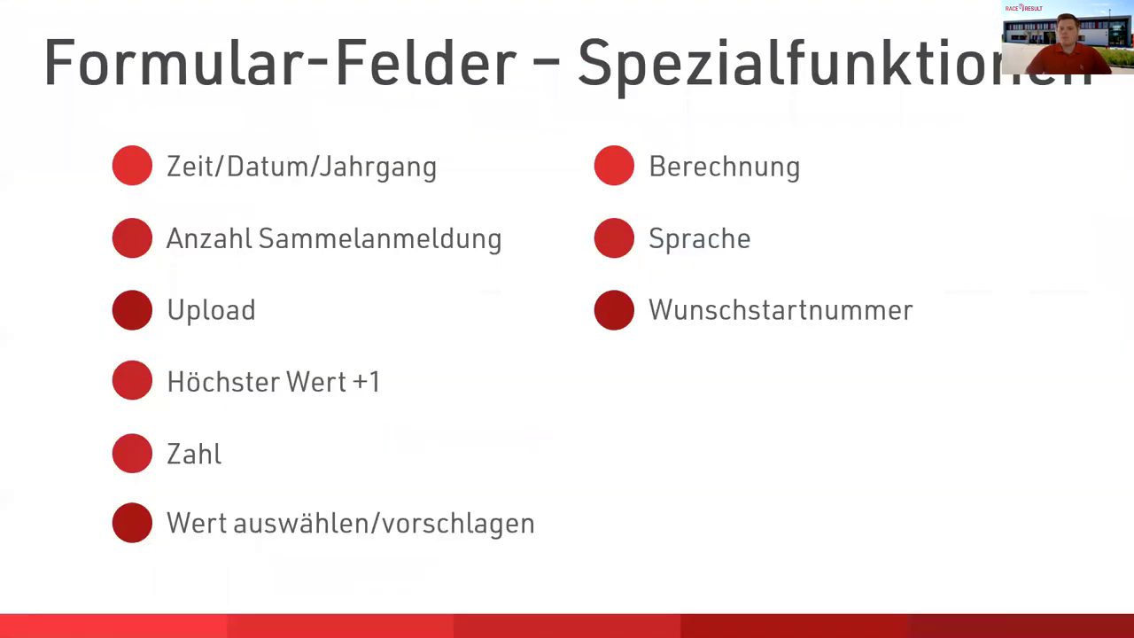
key(Right)
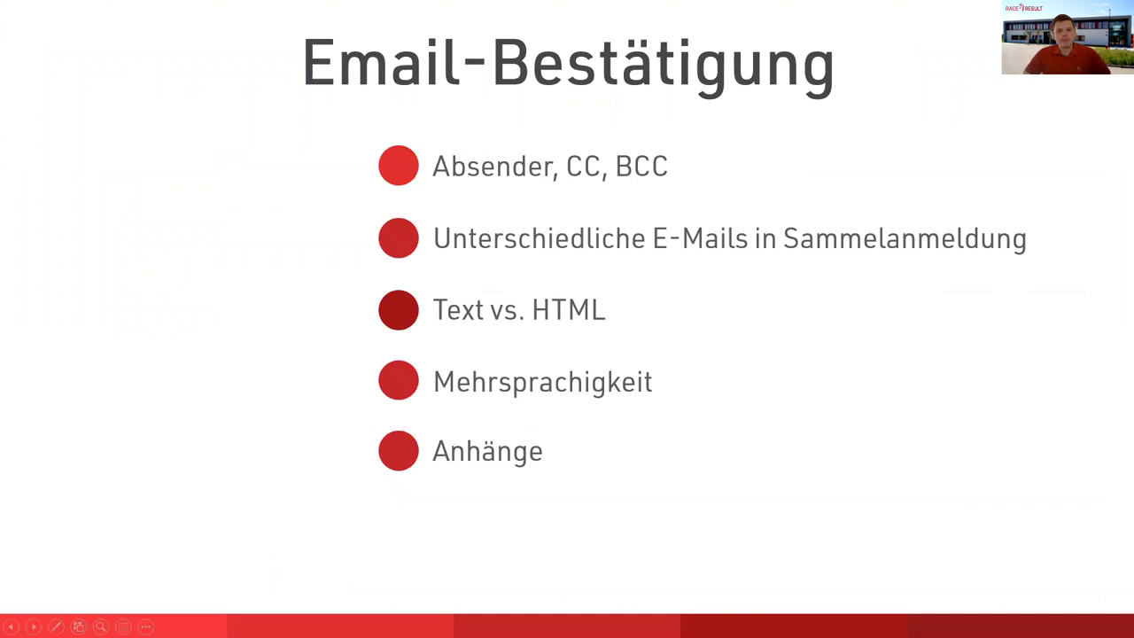
key(Right)
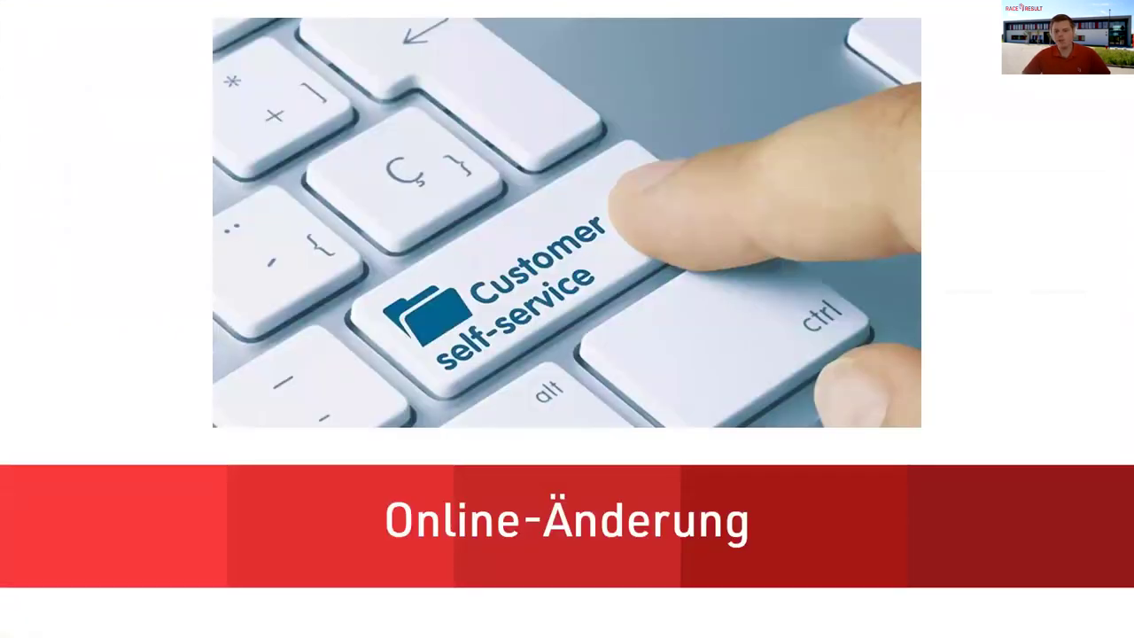
Revisit the participant's message archive and the email confirmation settings in the browser, and show the presentation's Online-Änderung overview slide
key(alt+Tab)
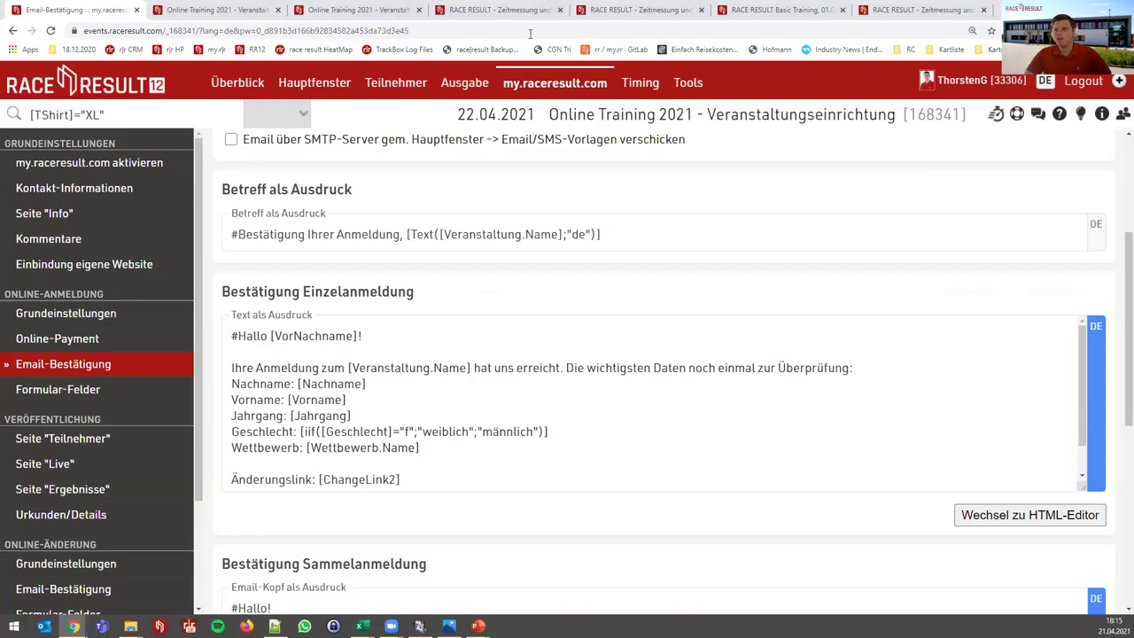
key(ctrl+shift+Tab)
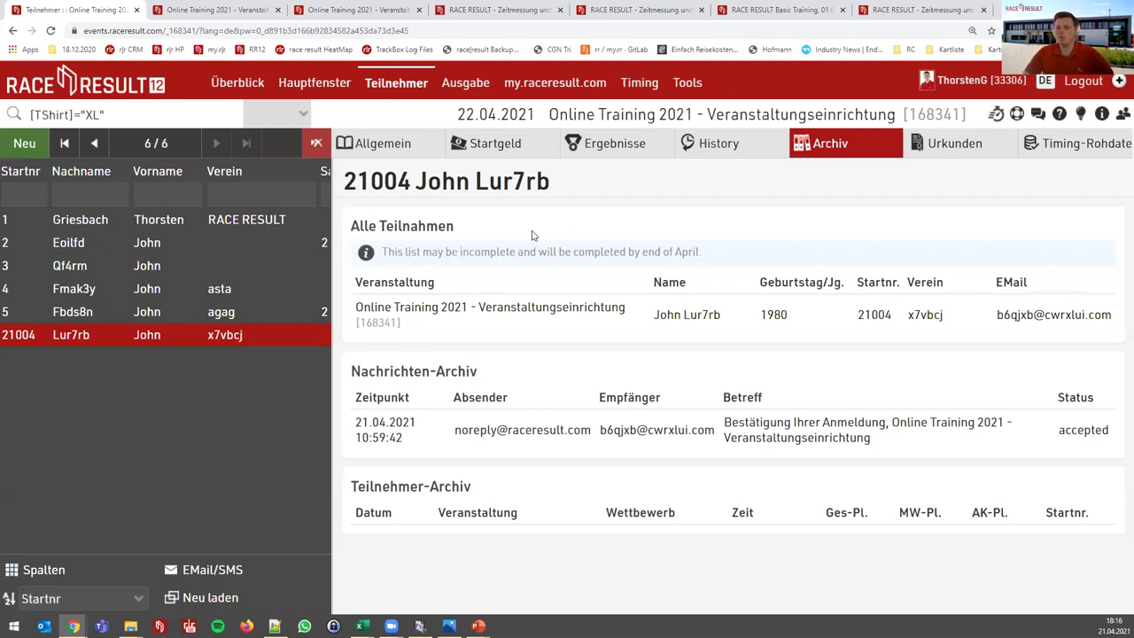
click(540, 84)
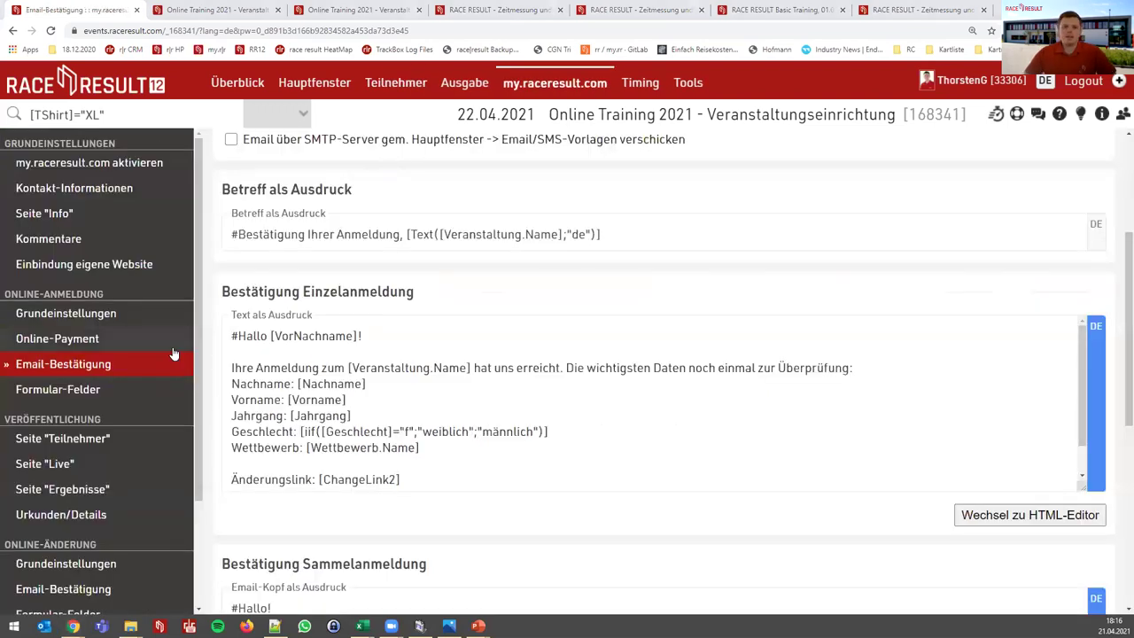
key(alt+Tab)
key(Right)
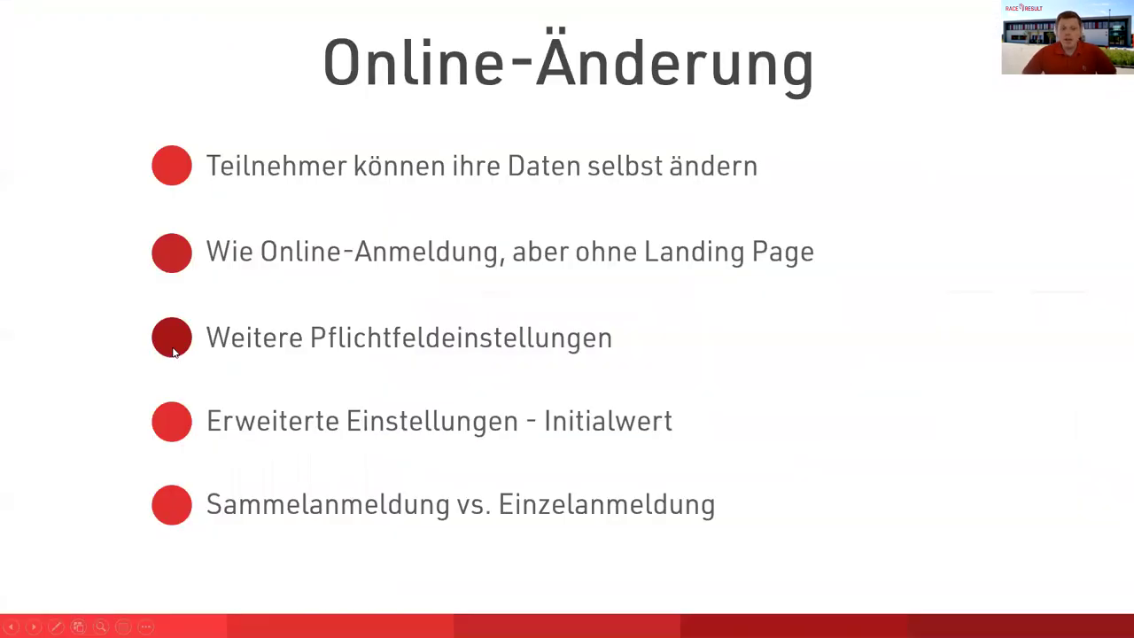
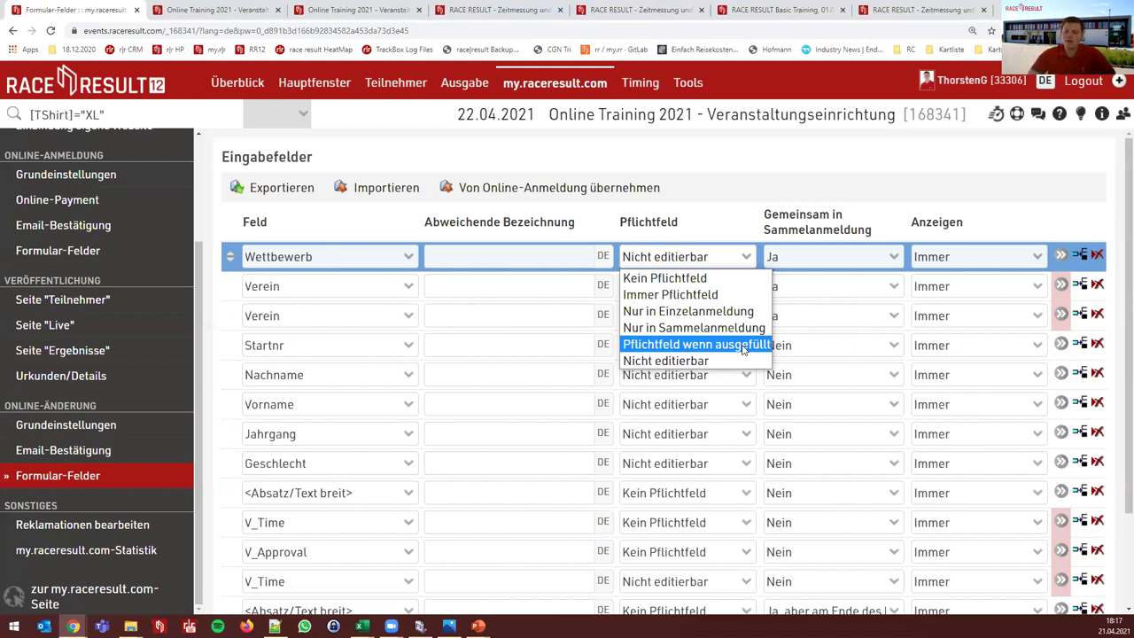
Examine the Pflichtfeld options of the Wettbewerb field and compare the field list with the participant's online change form
click(742, 175)
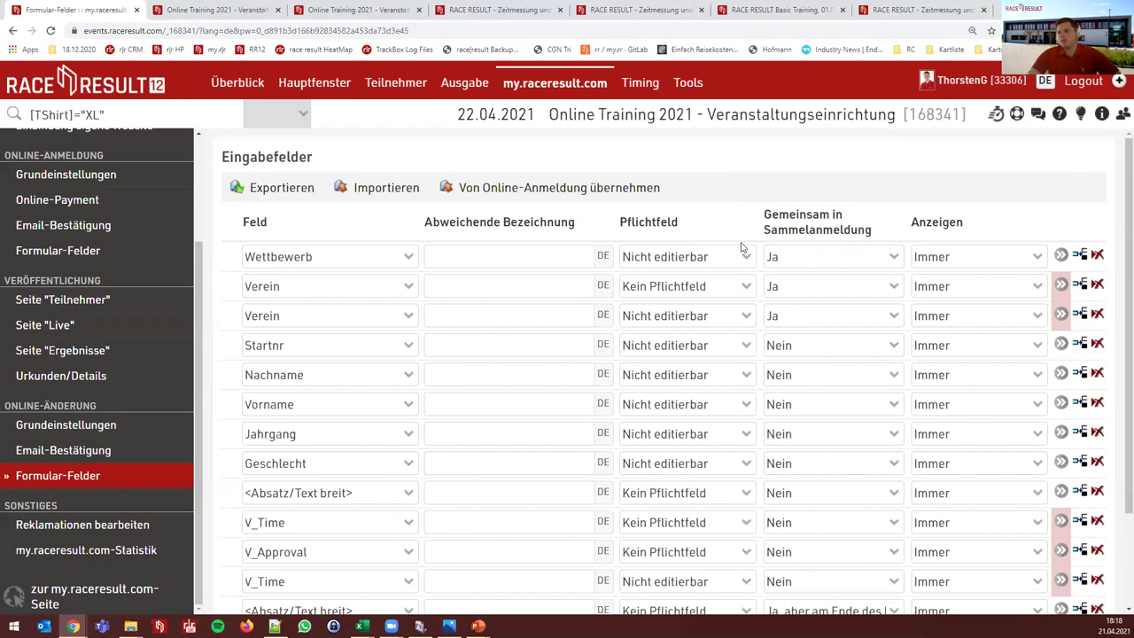
click(695, 257)
click(698, 261)
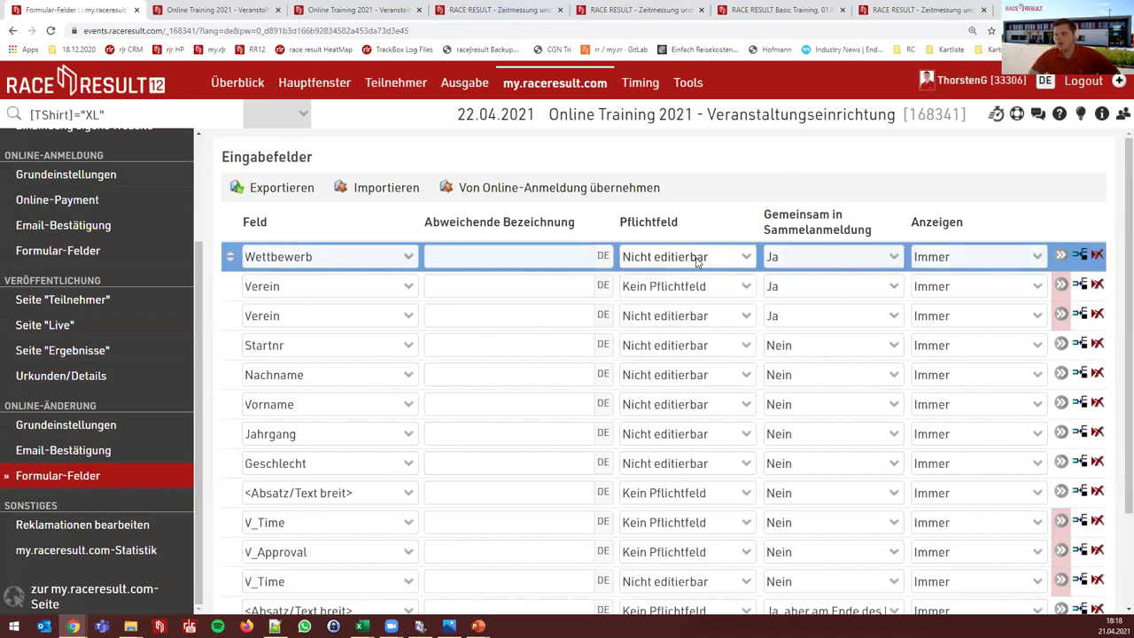
click(698, 261)
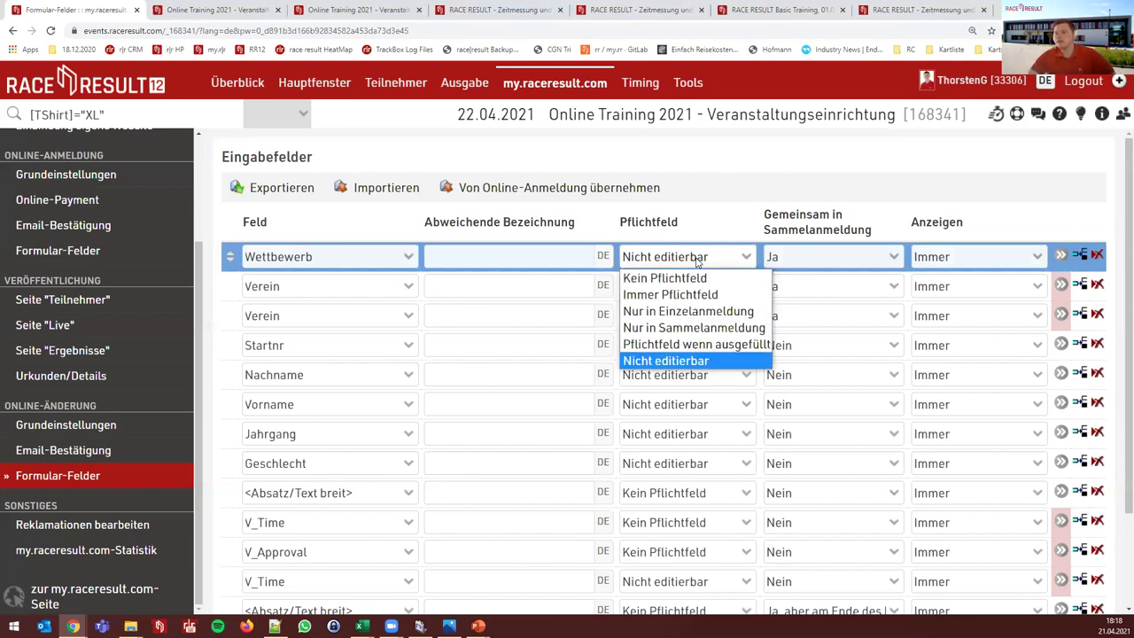
click(698, 261)
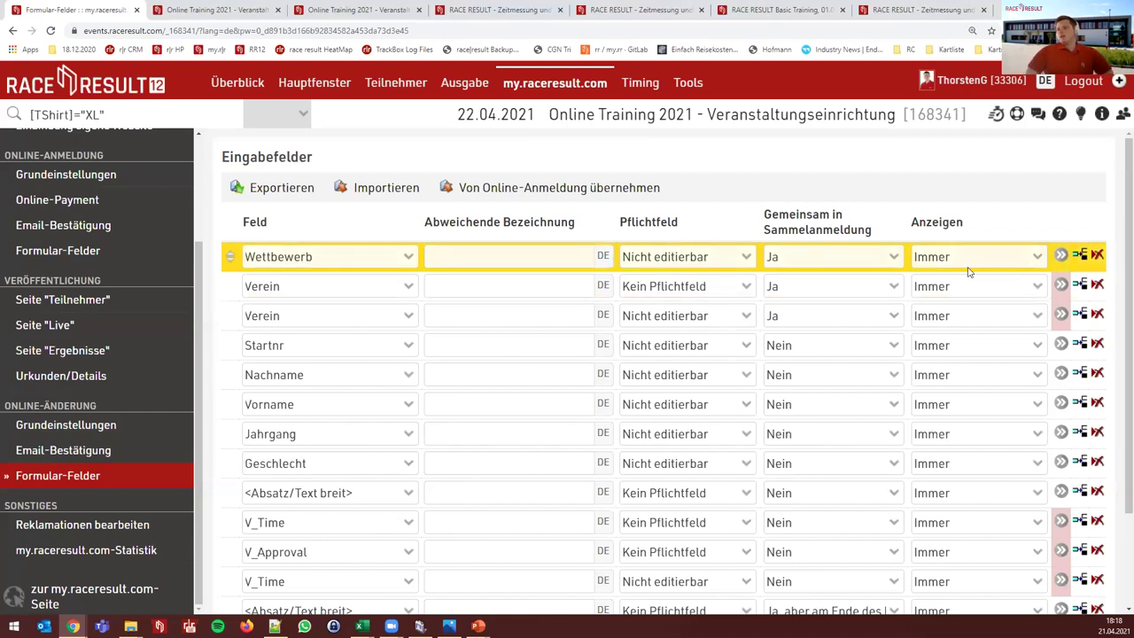
scroll(969, 272, down, 1)
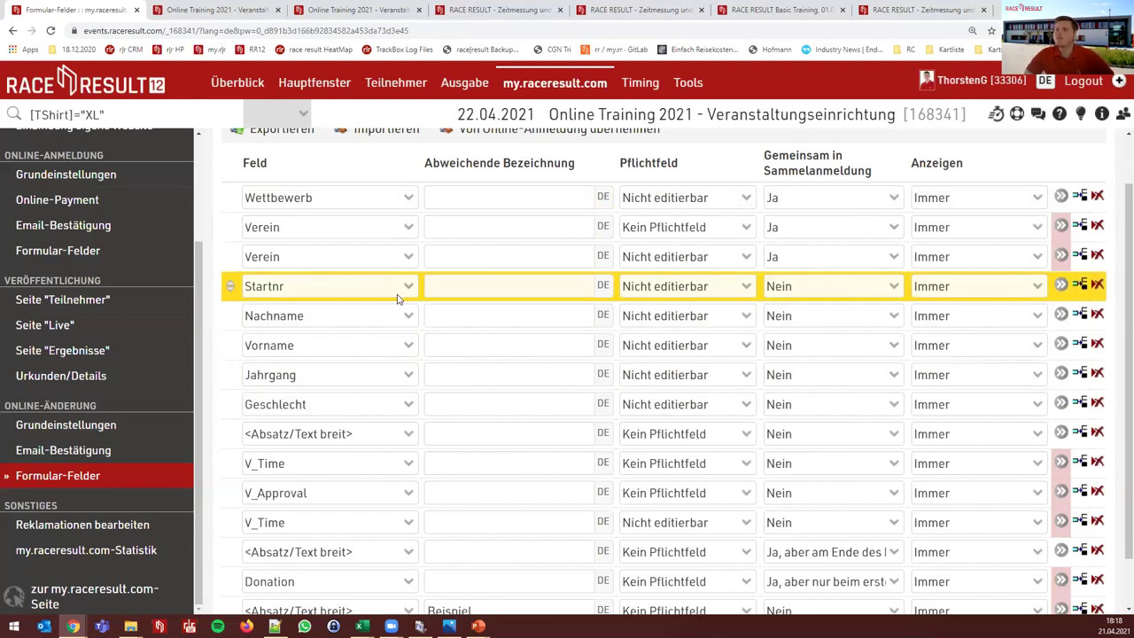
click(357, 10)
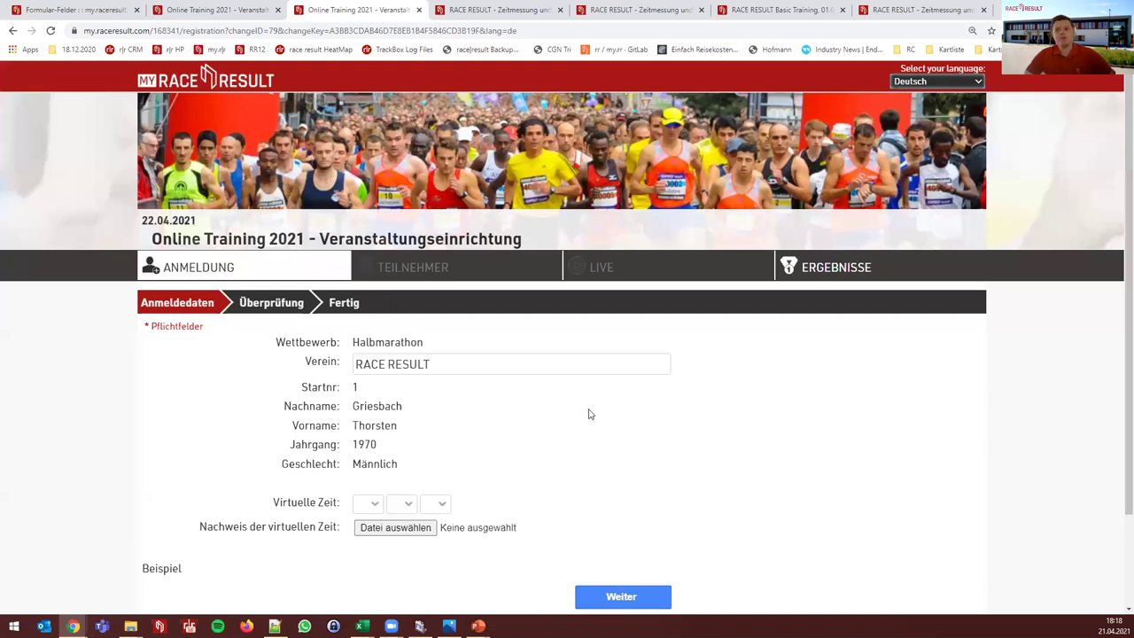
Compare the display conditions in the field details of the editable and the non-editable V_Time fields
click(95, 11)
scroll(464, 399, down, 2)
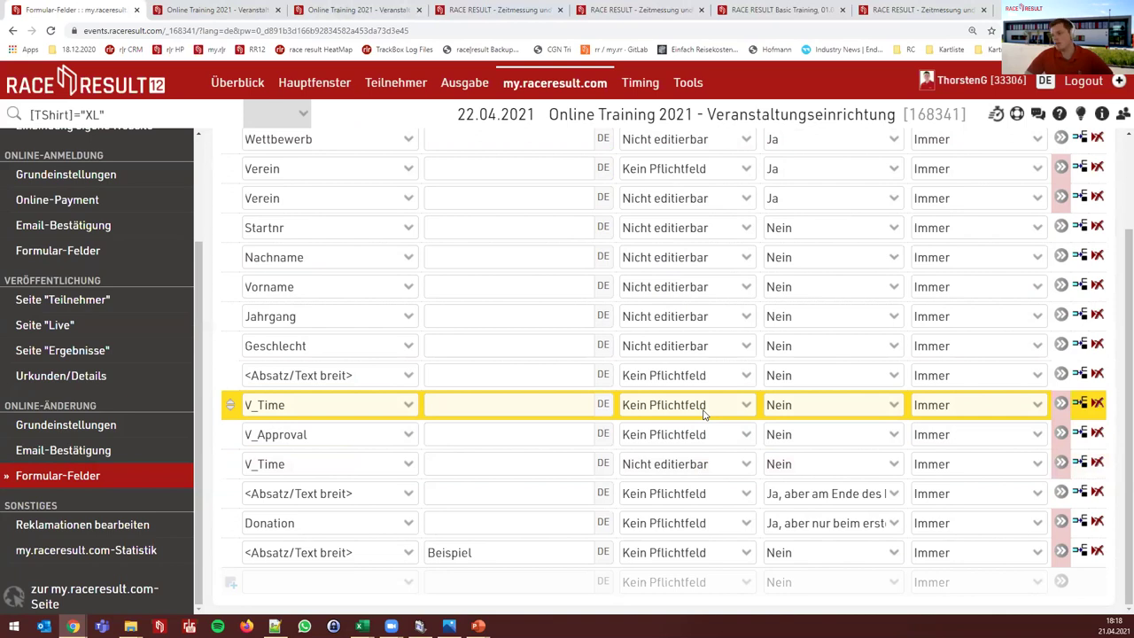
click(1059, 406)
scroll(620, 425, down, 2)
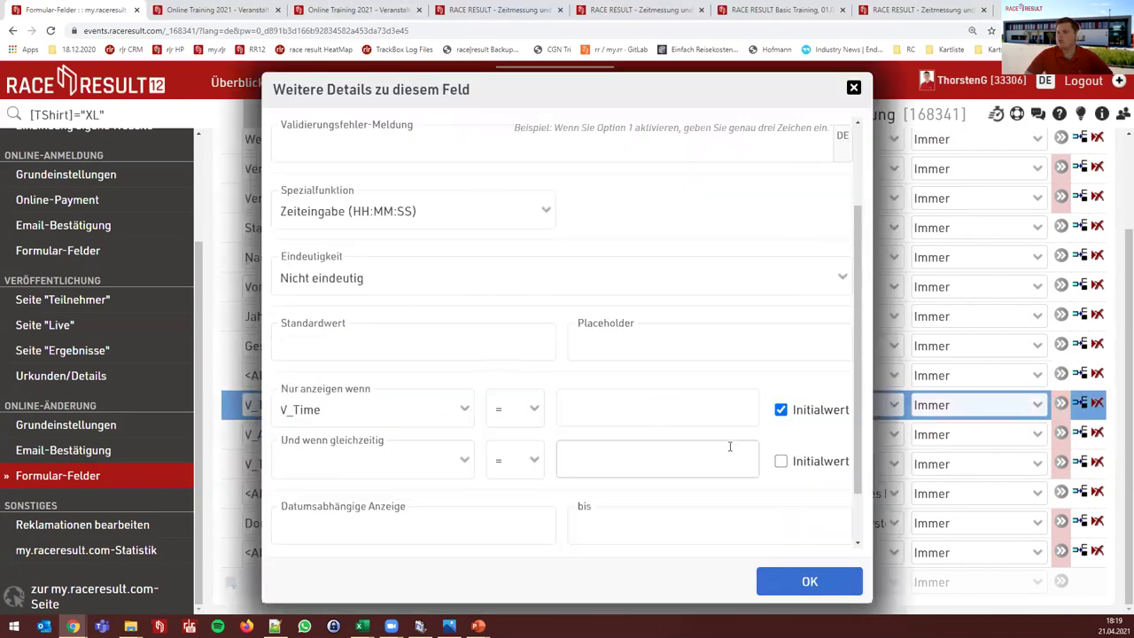
click(1050, 456)
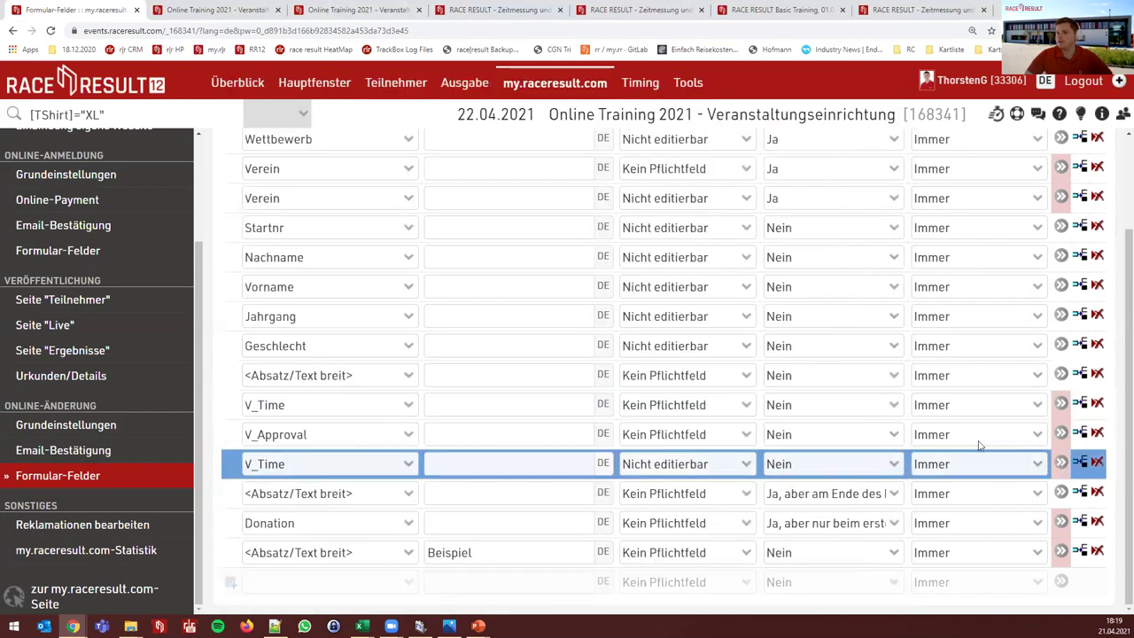
double_click(583, 475)
scroll(435, 425, down, 2)
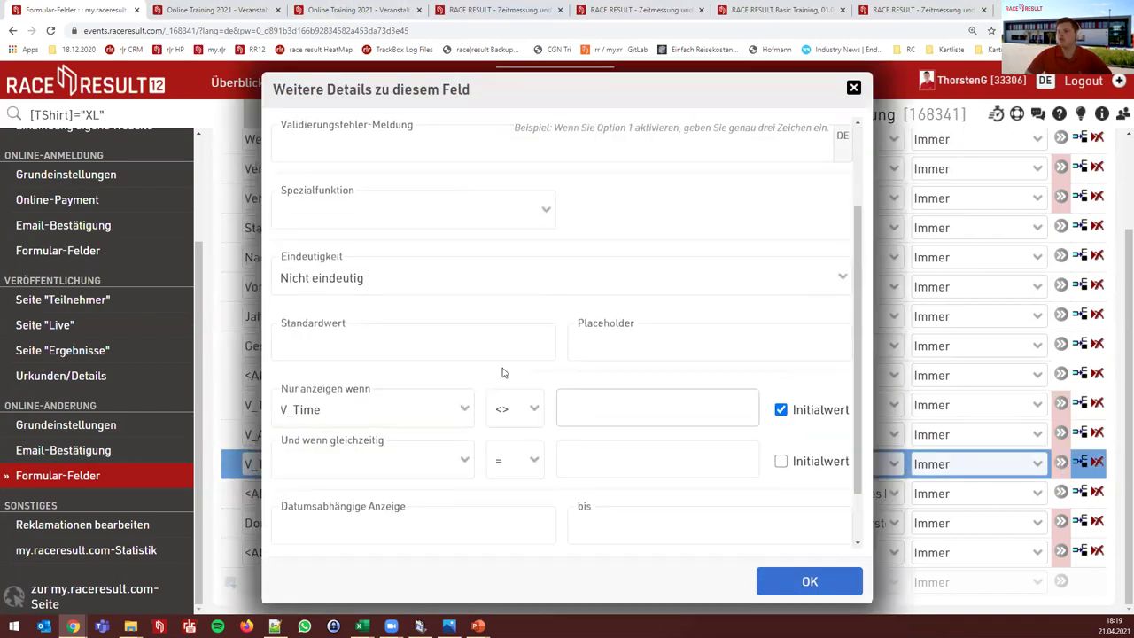
click(946, 486)
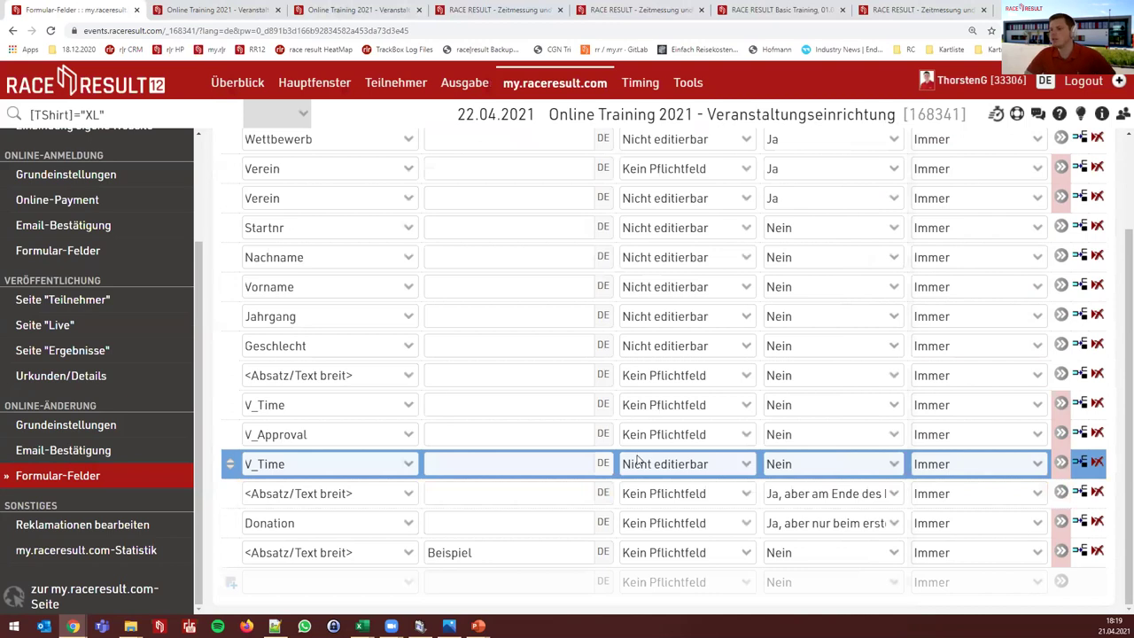
Examine the Verein field and the hour choices of Virtuelle Zeit in the participant's change form
click(346, 10)
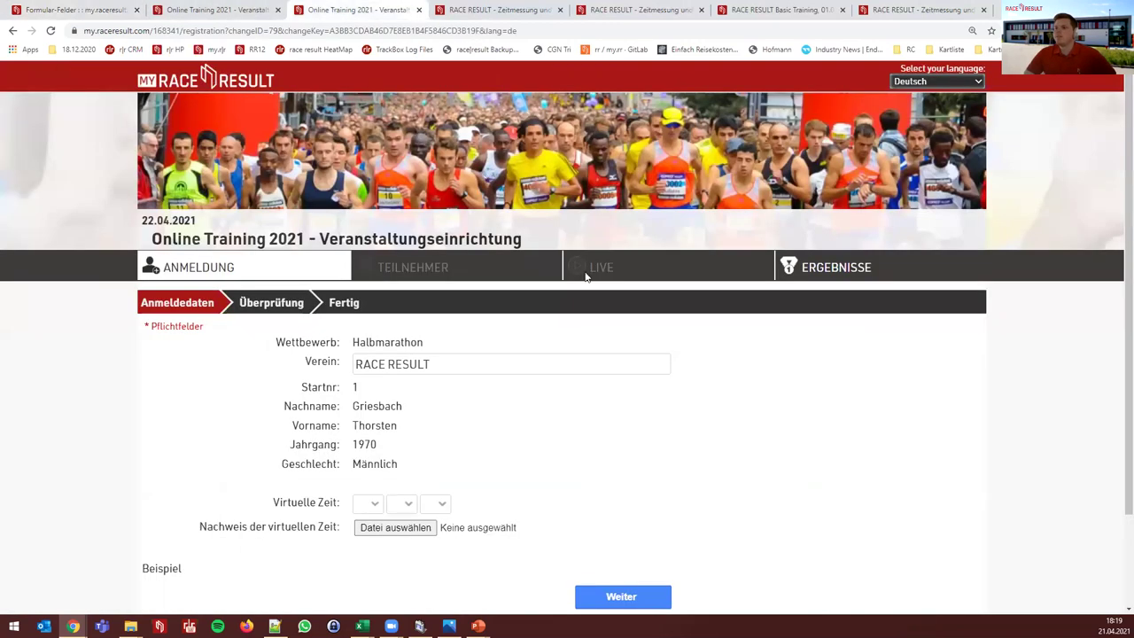
click(460, 366)
click(551, 464)
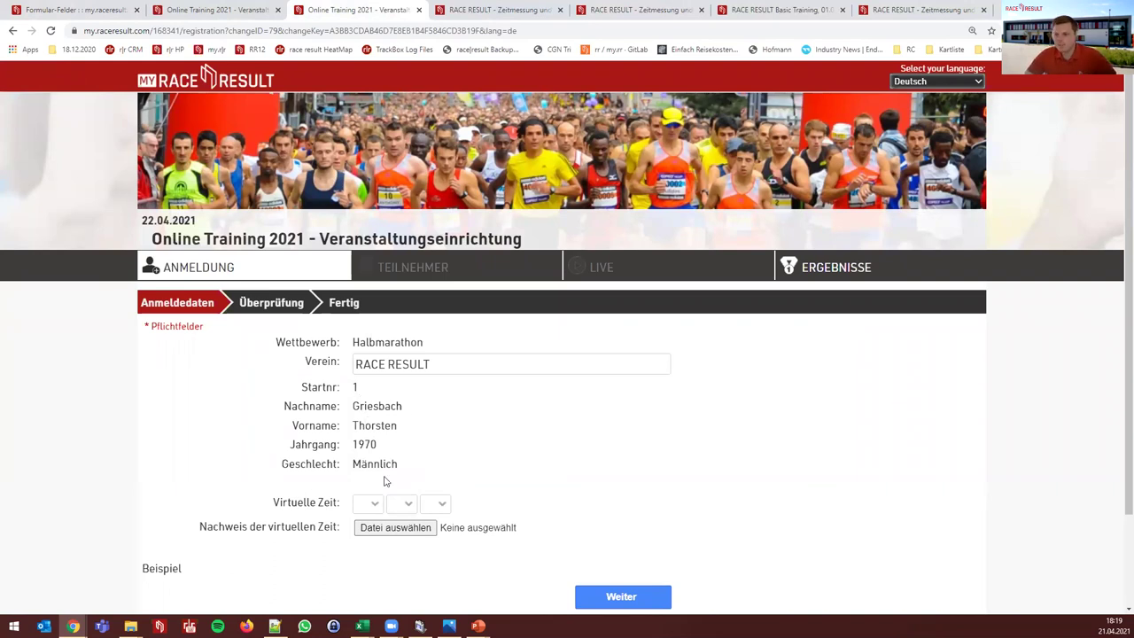
scroll(377, 460, down, 2)
click(368, 392)
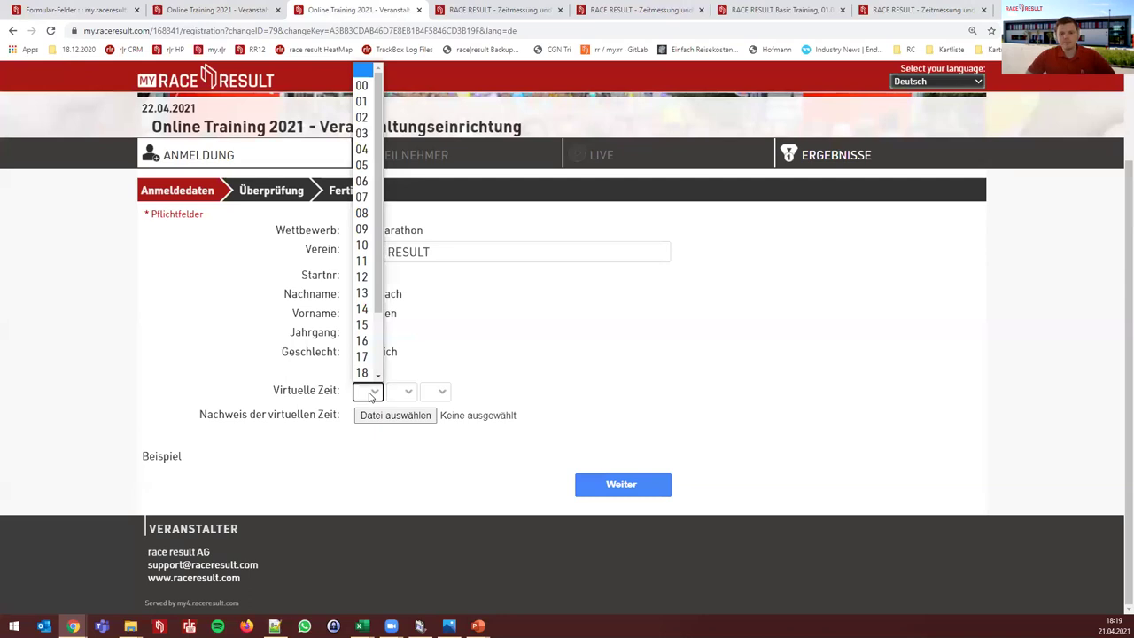
click(371, 392)
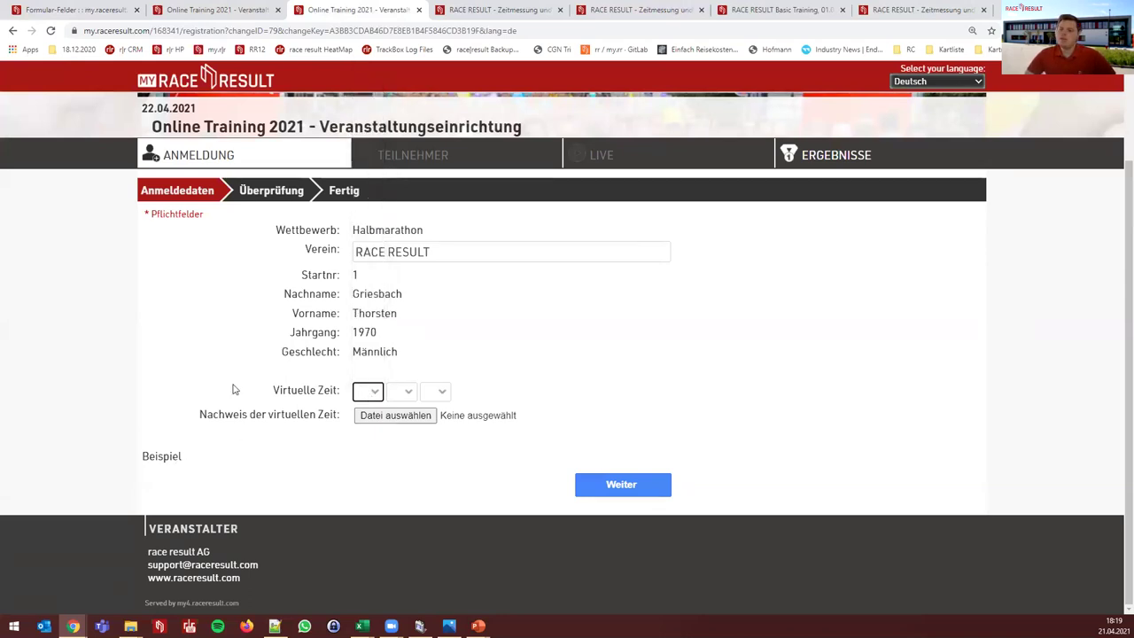
Check the display condition of the Beispiel paragraph in its field details and highlight that text in the change form
click(193, 15)
click(86, 11)
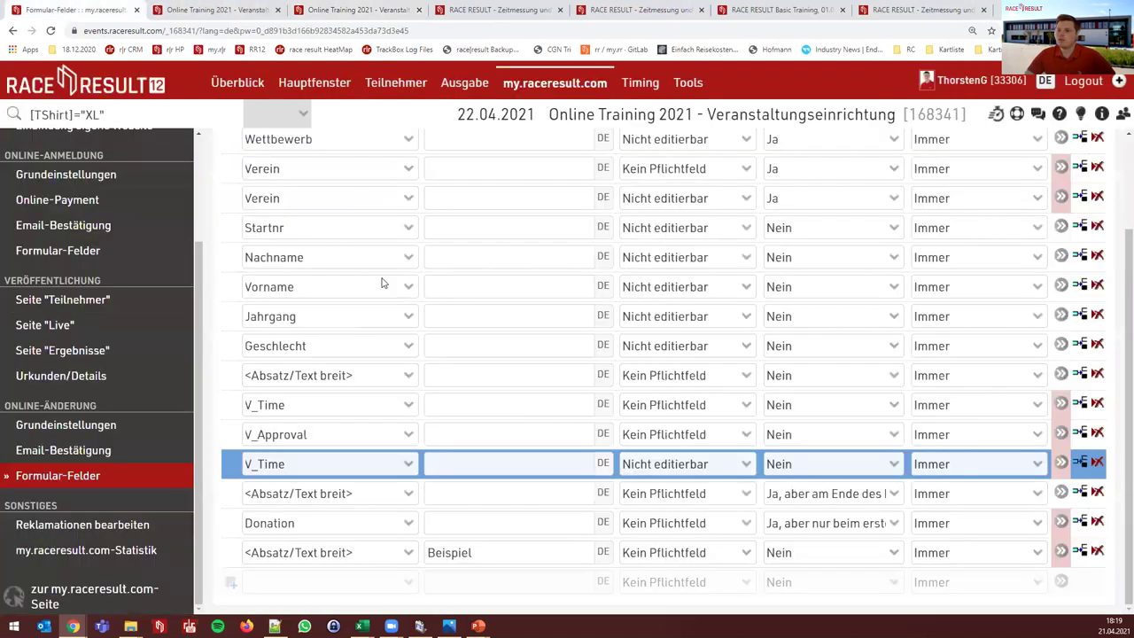
click(1062, 552)
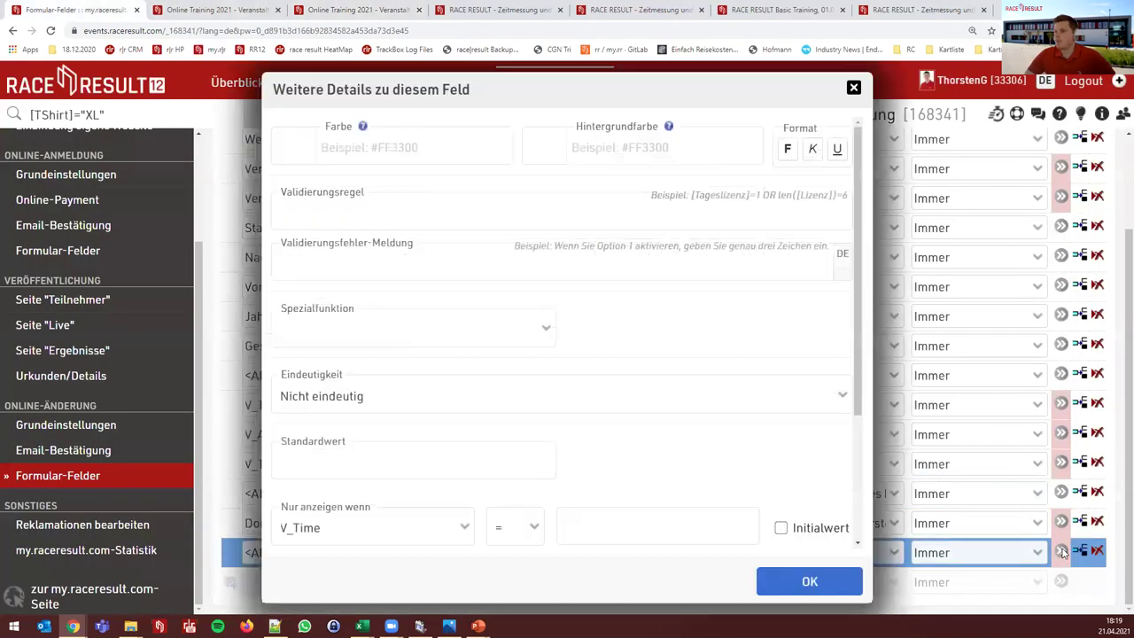
click(446, 66)
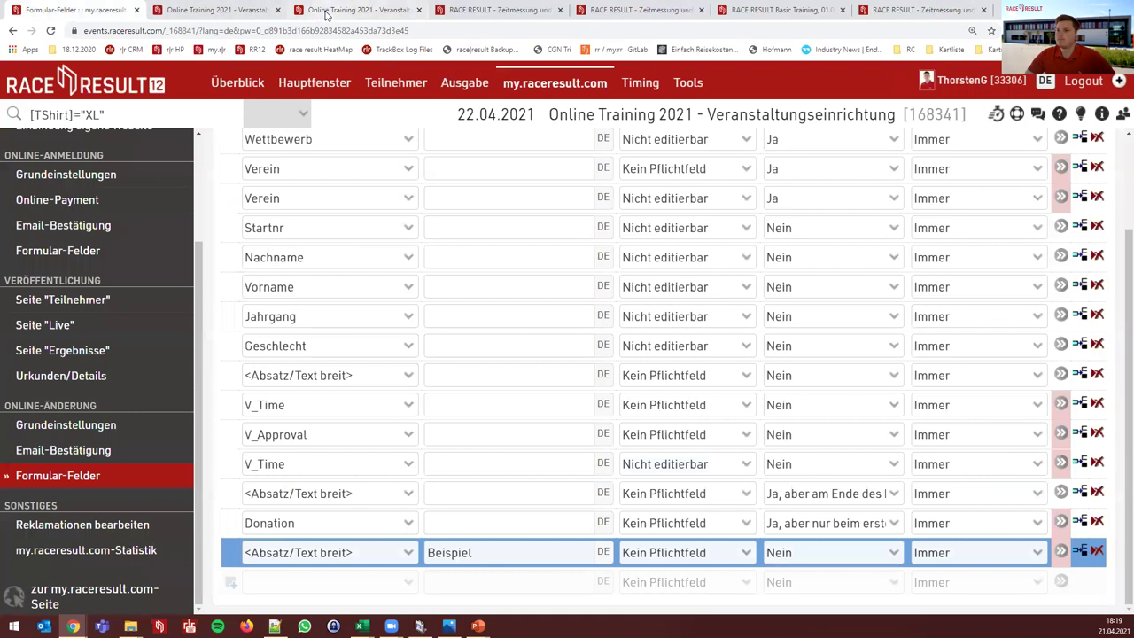
click(355, 10)
drag(199, 467, 134, 464)
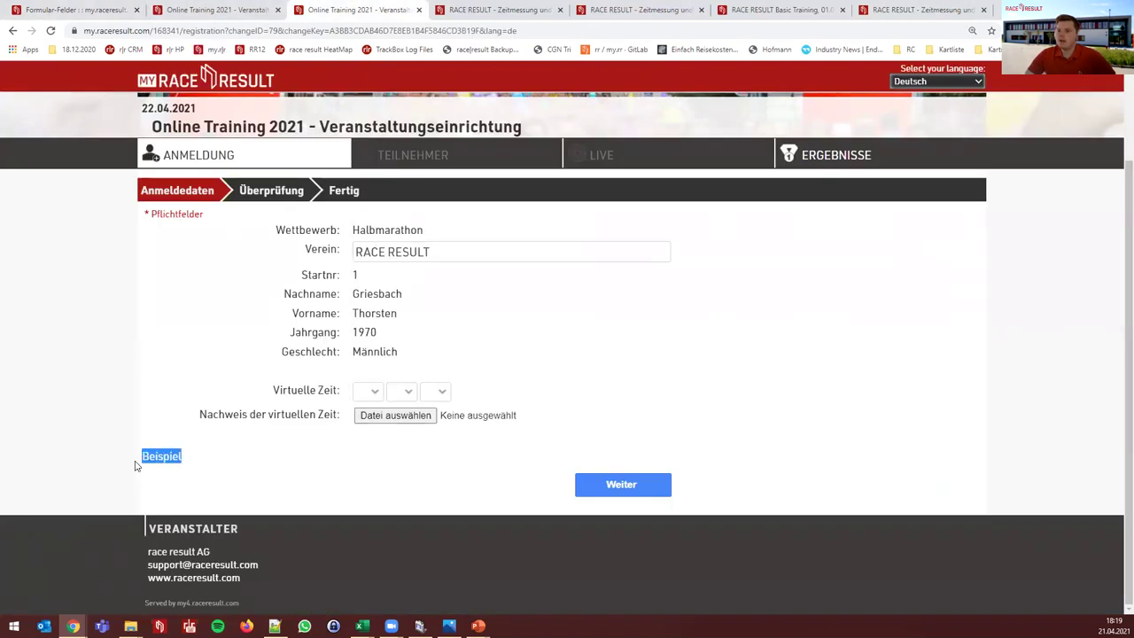
Set Virtuelle Zeit to 09:14:17 in the participant's change form
click(368, 396)
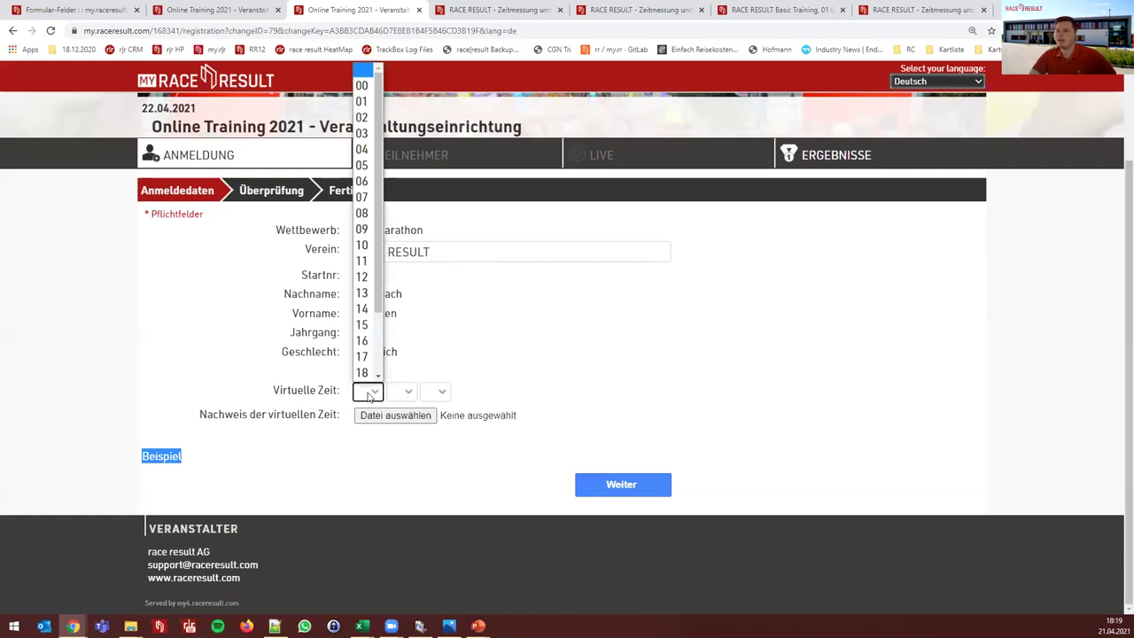
click(362, 227)
click(411, 390)
click(404, 304)
click(437, 390)
click(433, 326)
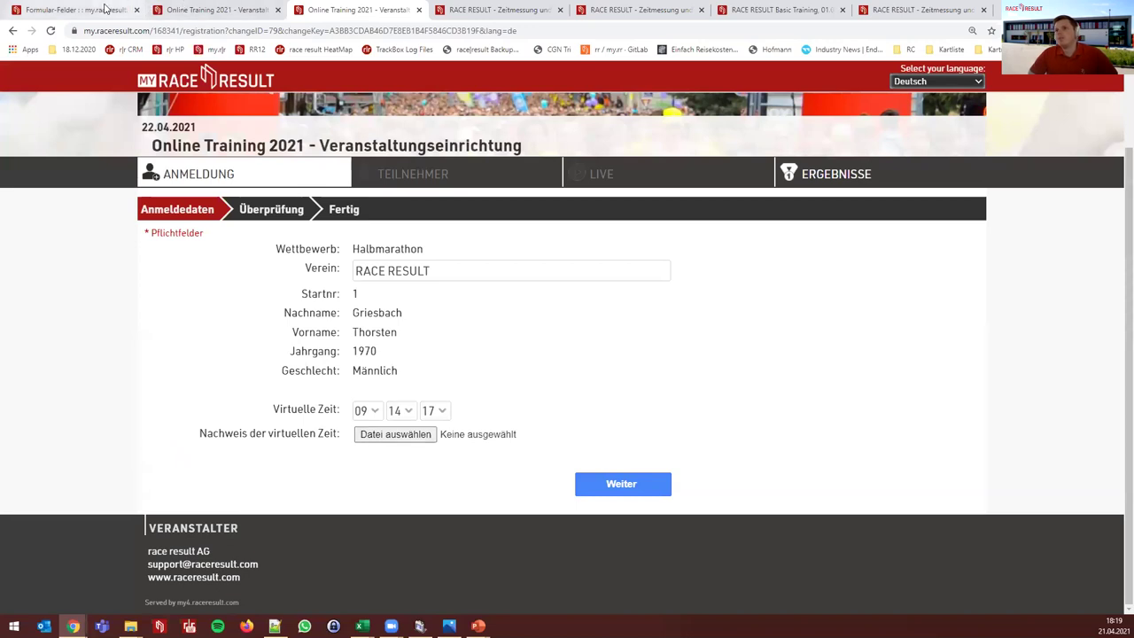
Examine the Initialwert option in the editable V_Time field's display condition and compare it with the filled-in change form
click(105, 9)
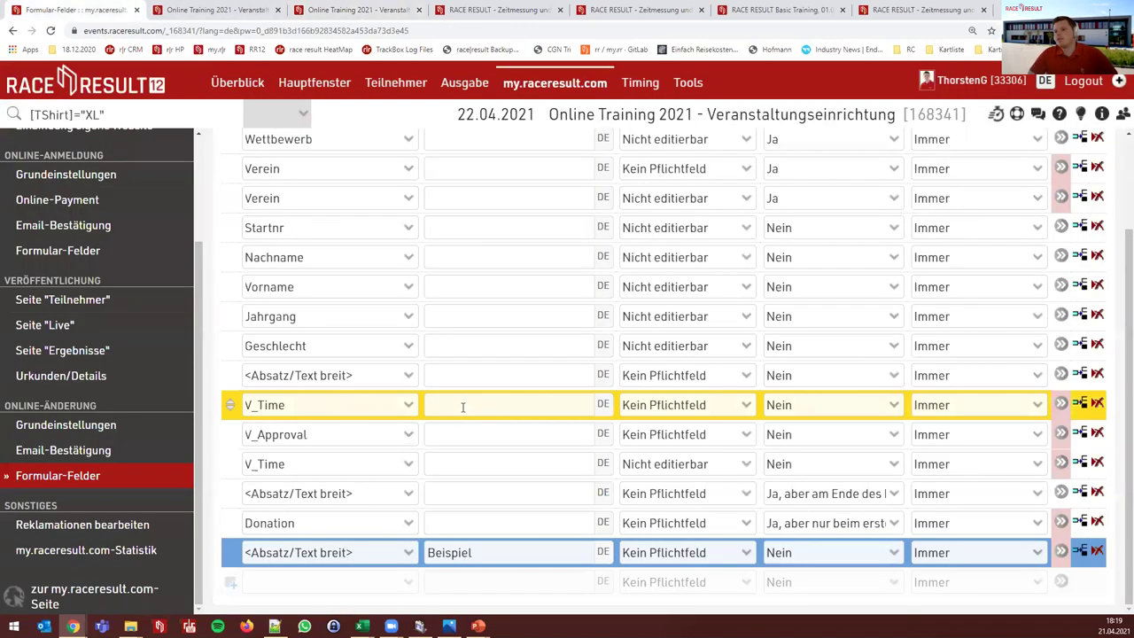
click(1060, 405)
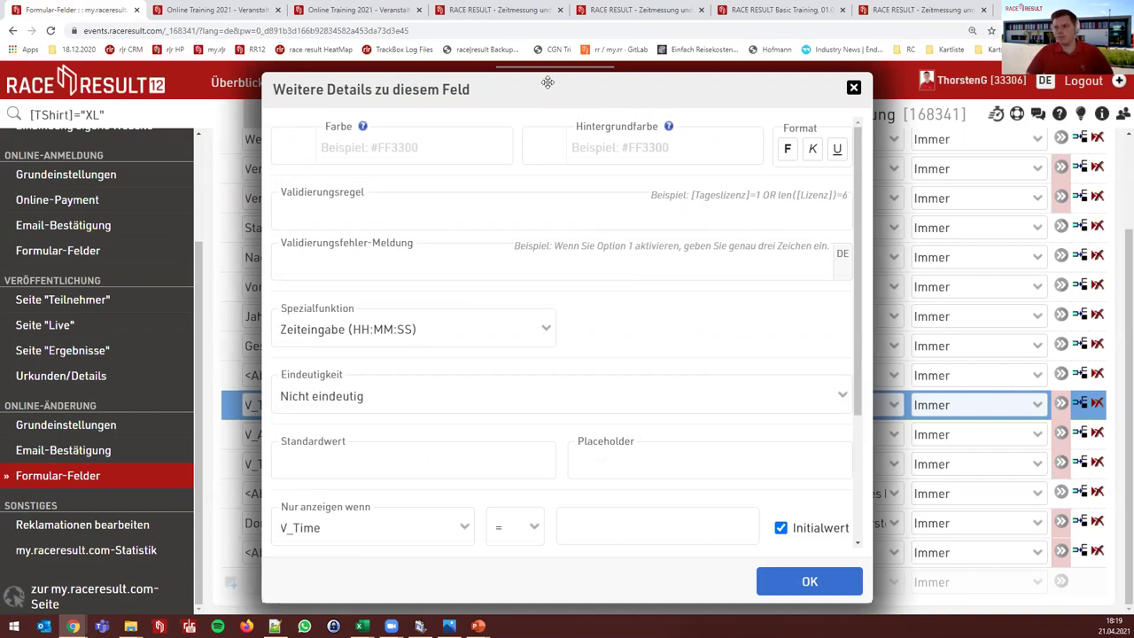
drag(548, 82, 574, 65)
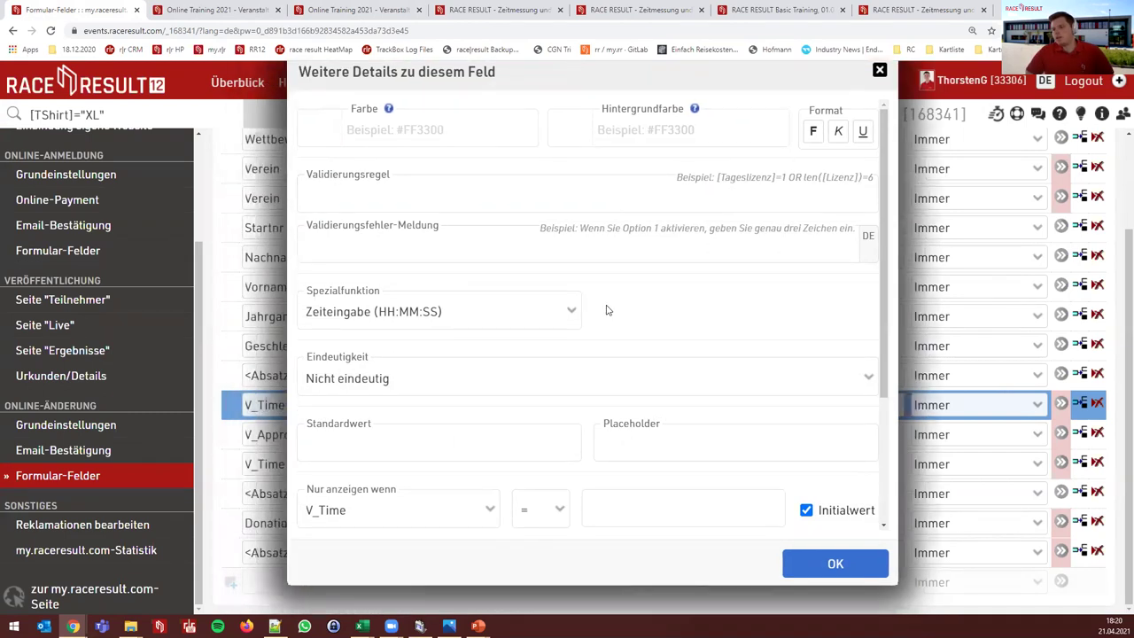
scroll(633, 296, down, 2)
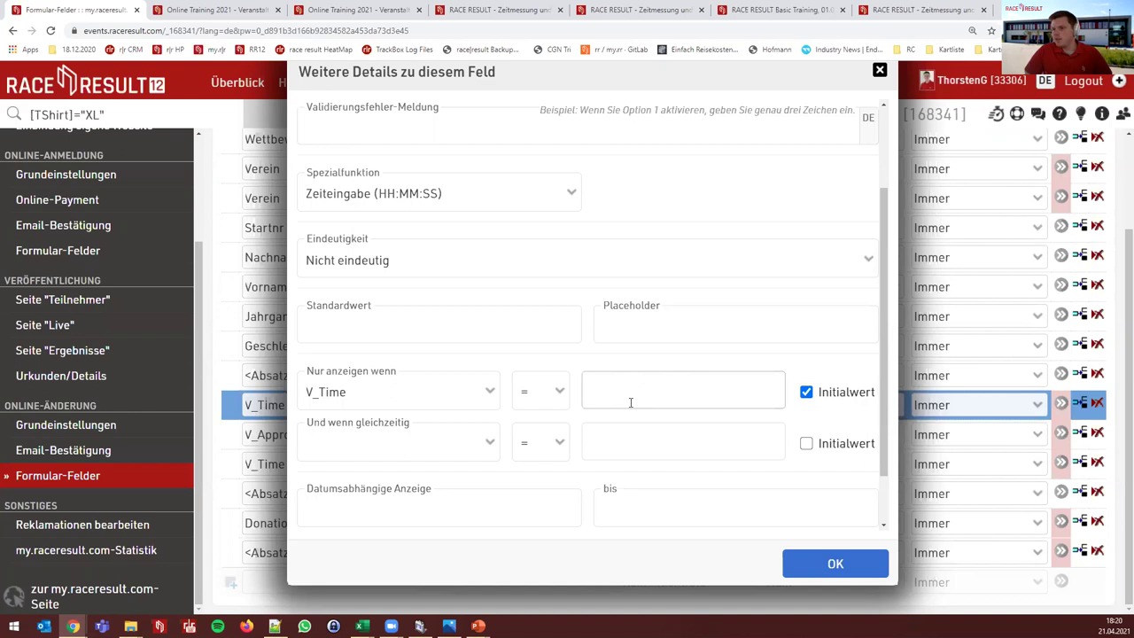
click(355, 11)
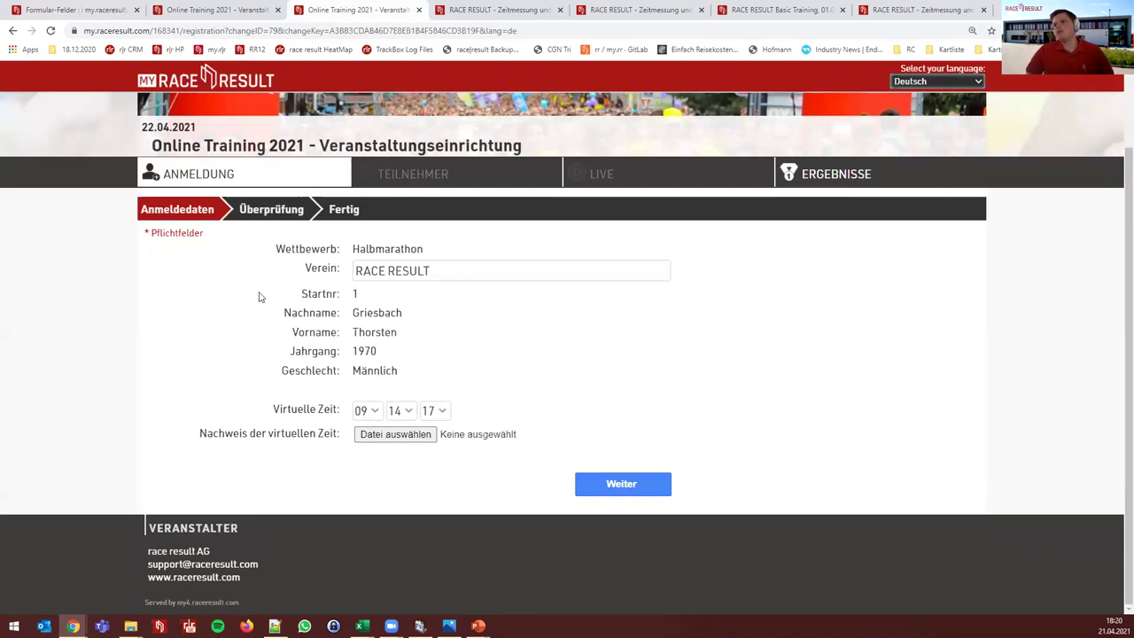
click(119, 11)
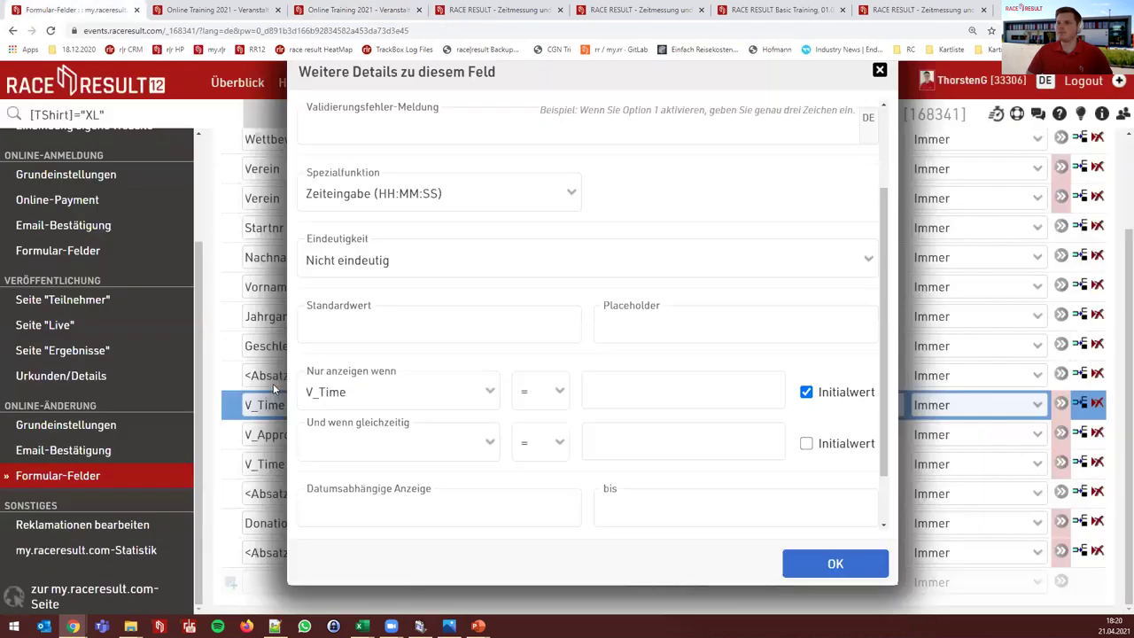
click(989, 479)
Examine the Beispiel paragraph's V_Time display condition and its Initialwert option in the field details
click(474, 551)
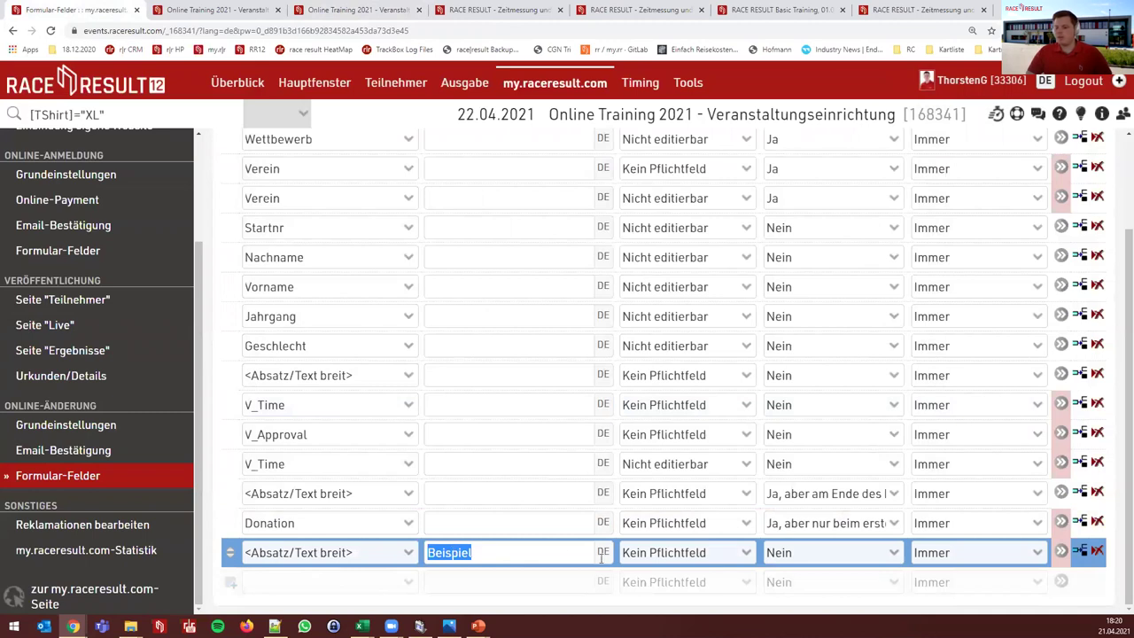
click(1065, 554)
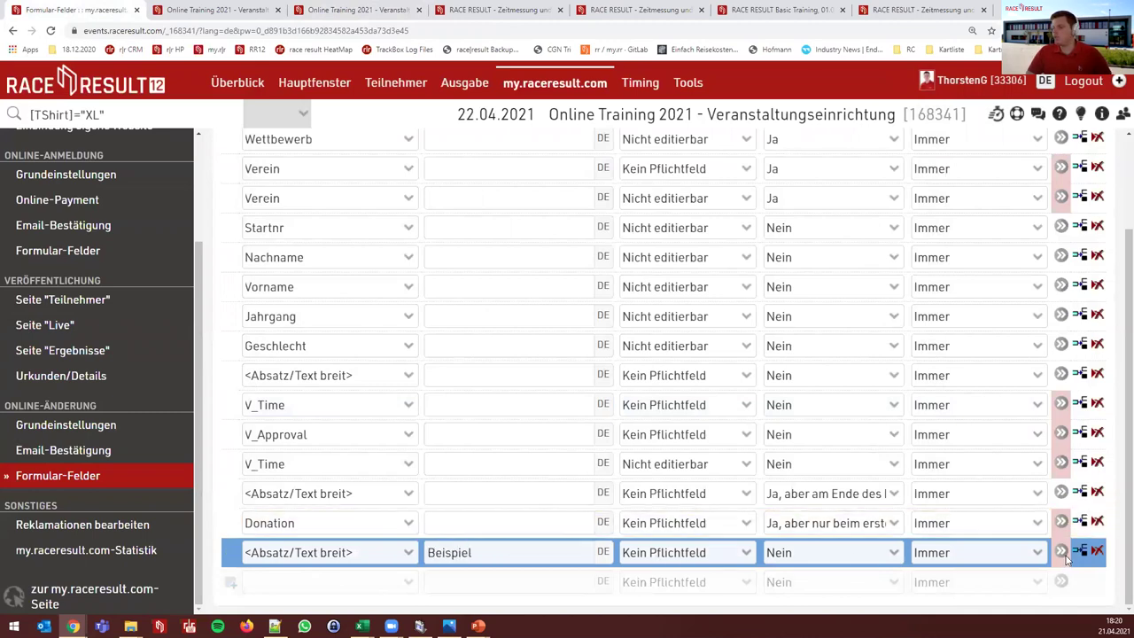
scroll(514, 347, down, 2)
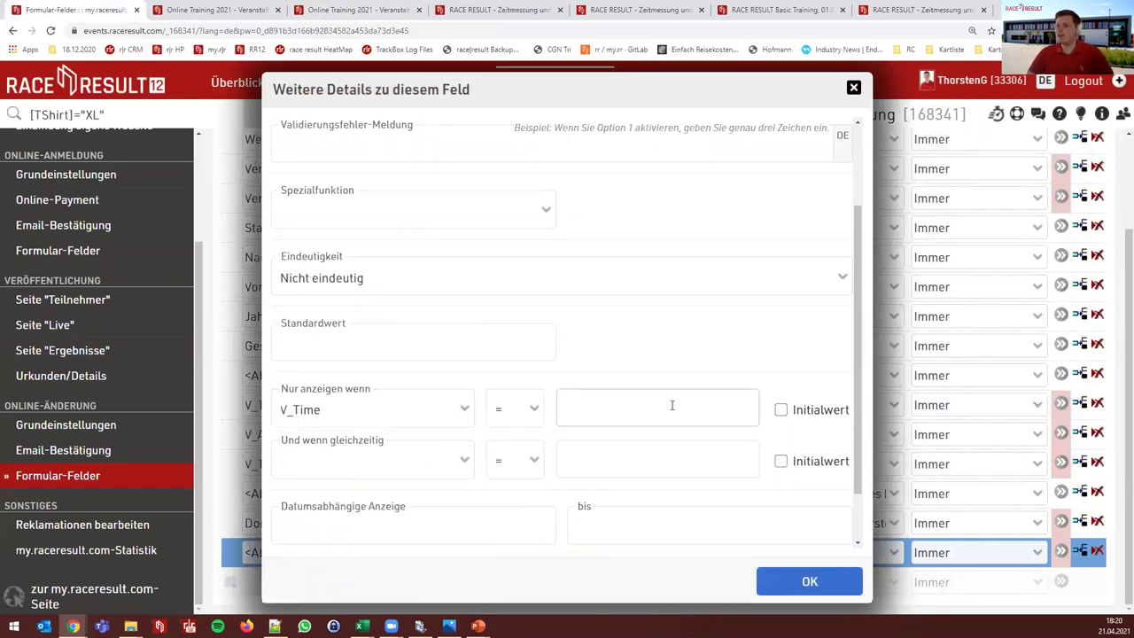
Continue the participant's change form to the Überprüfung page and submit the data change
click(353, 18)
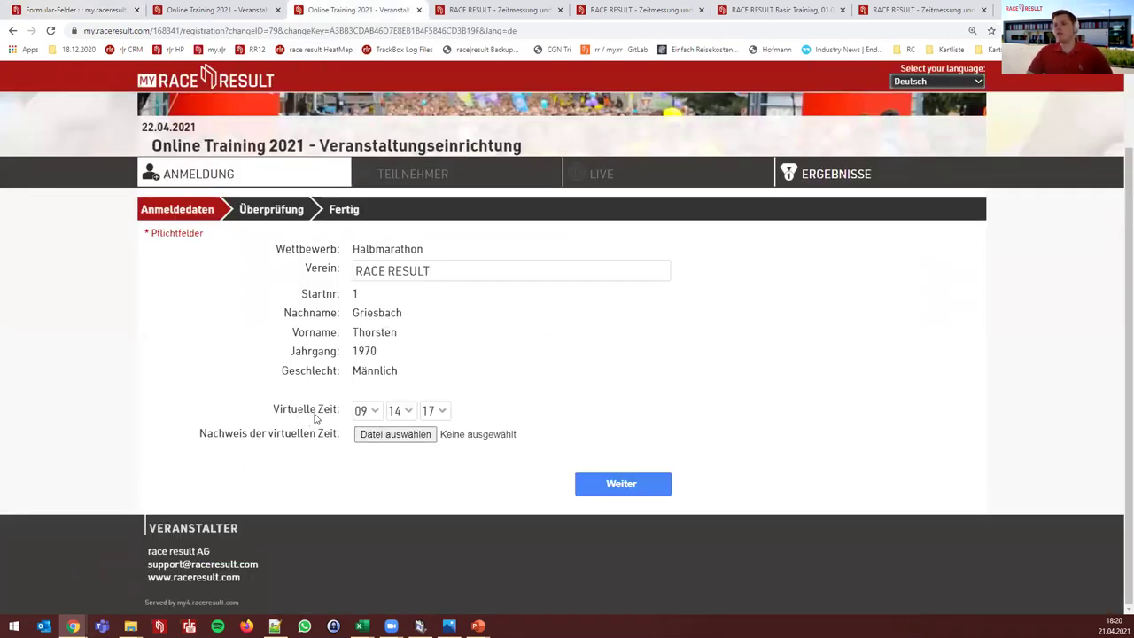
click(621, 483)
scroll(740, 456, down, 1)
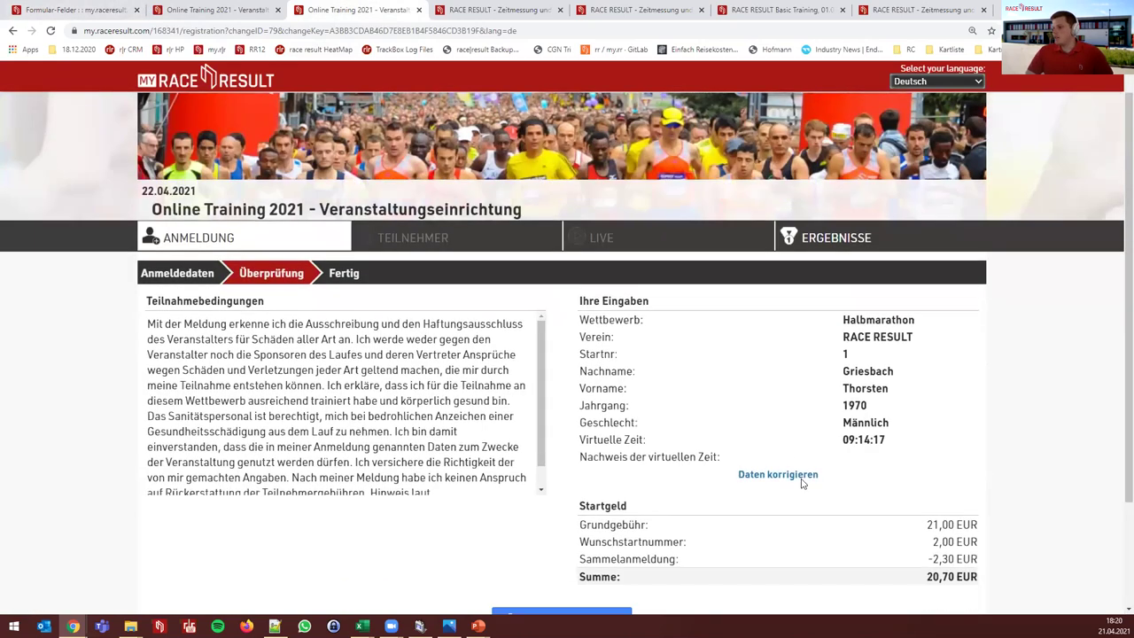
click(576, 590)
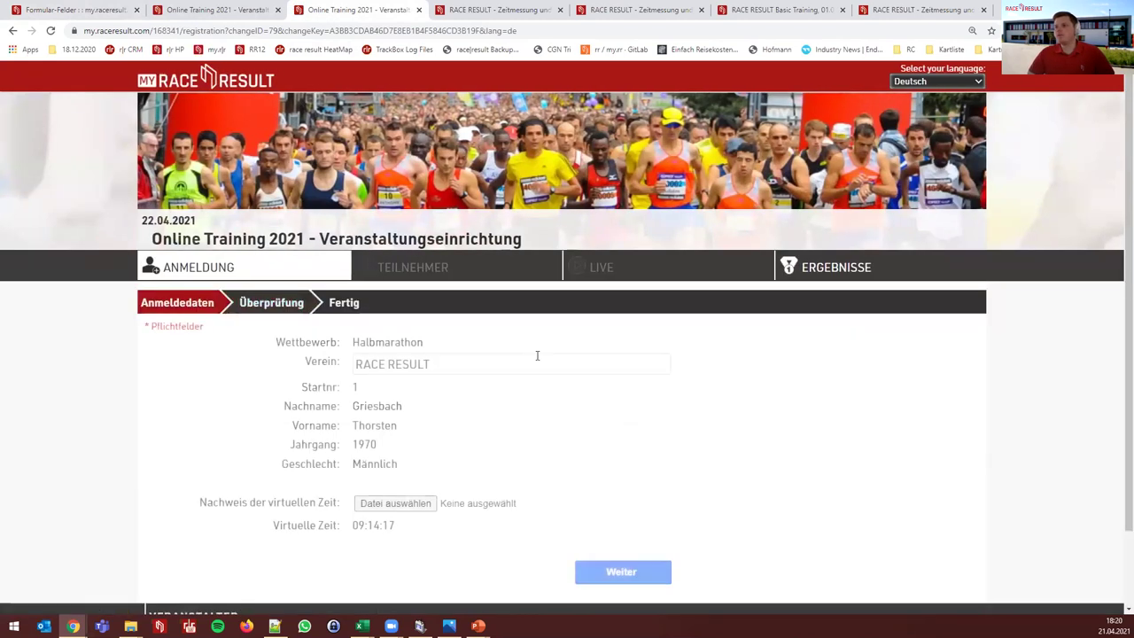
Examine the Virtuelle Zeit line in the reloaded change form, and return to the Online-Änderung form field list
scroll(537, 354, down, 1)
drag(408, 472, 272, 470)
click(501, 408)
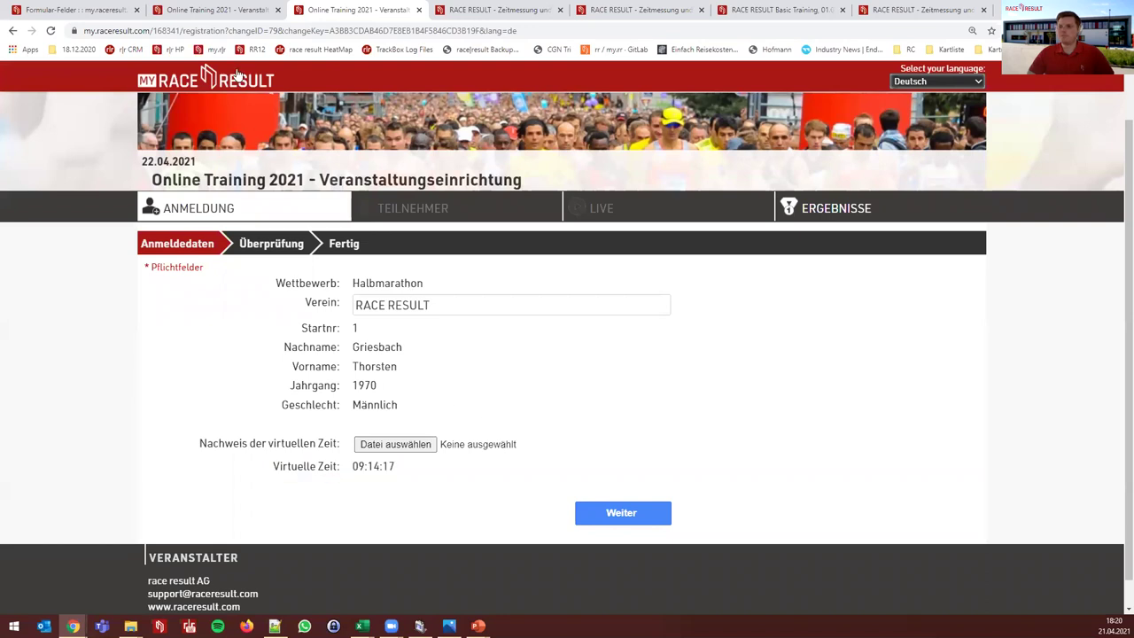
click(86, 11)
click(895, 469)
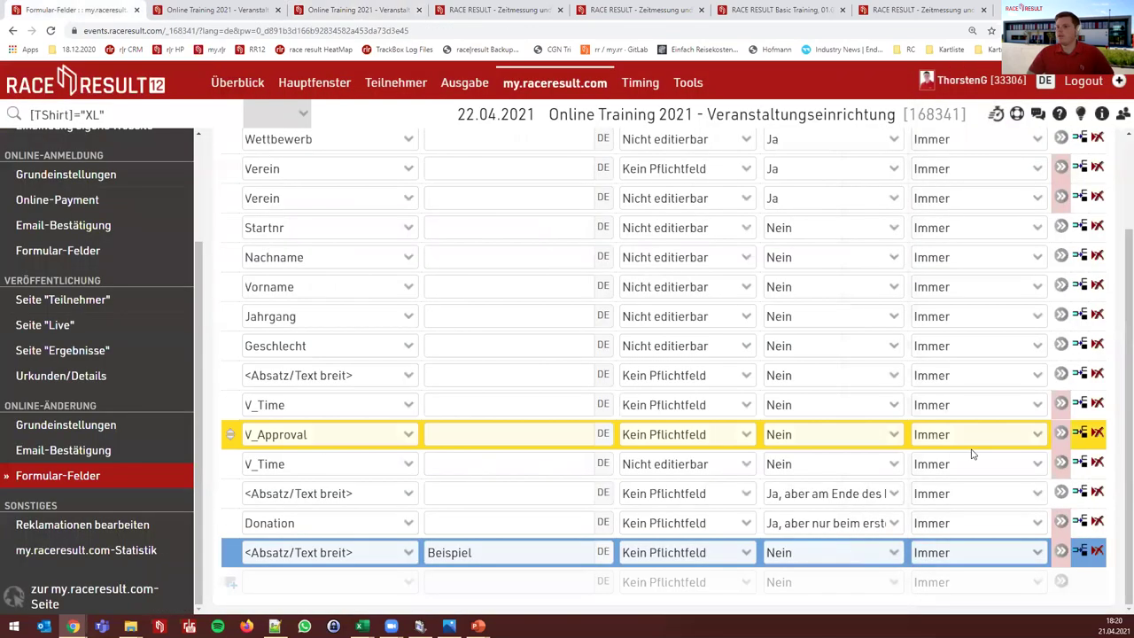
Examine the Initialwert option in the non-editable V_Time field's display condition
click(1066, 470)
scroll(511, 384, down, 4)
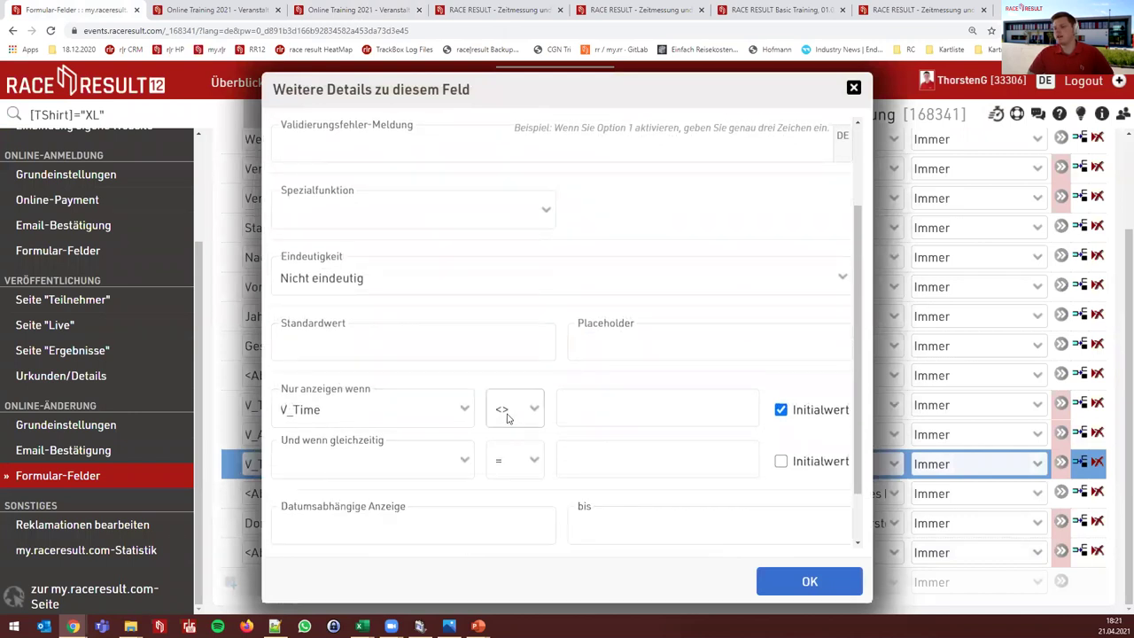
mouse_move(801, 410)
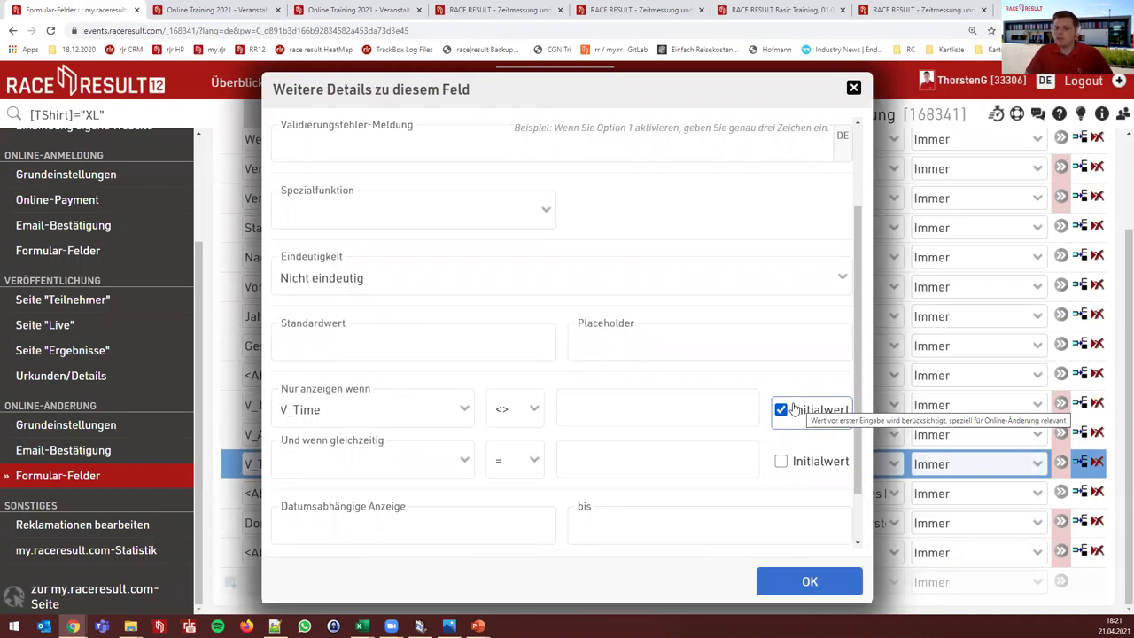
click(910, 388)
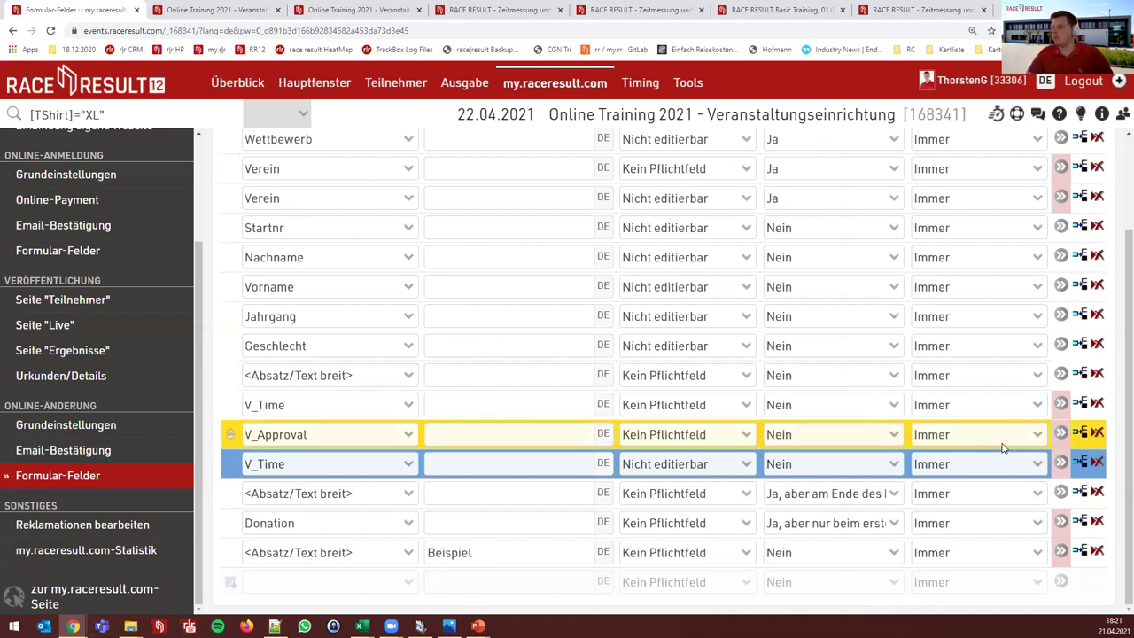
Examine the V_Approval field's Datei-Upload special function and compare it with the proof upload line in the participant's change form
click(1061, 433)
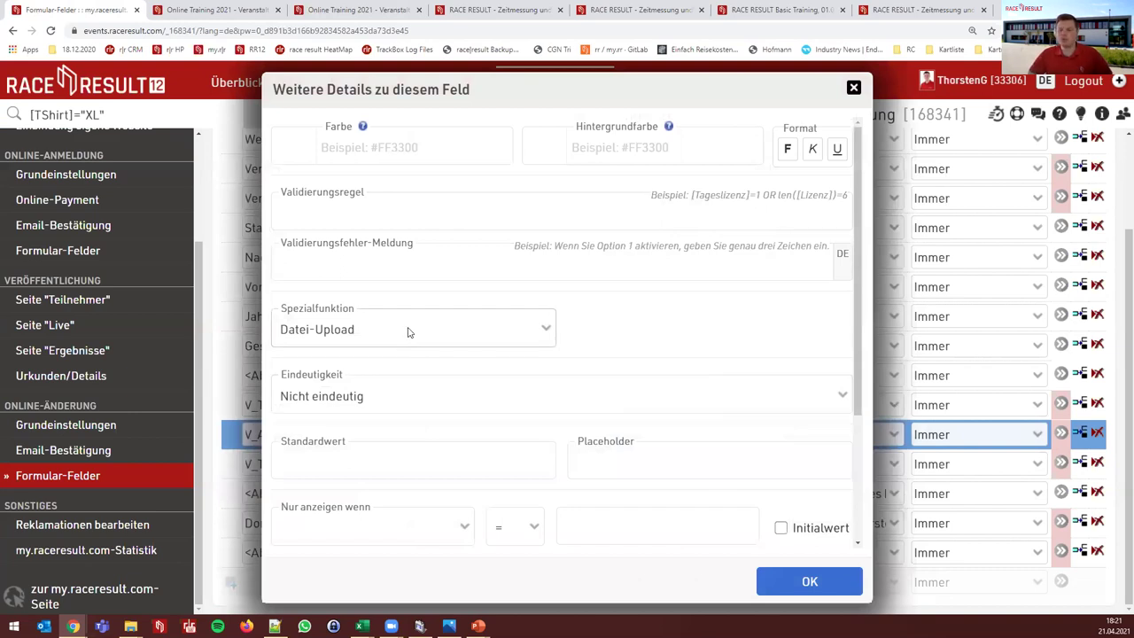
click(409, 330)
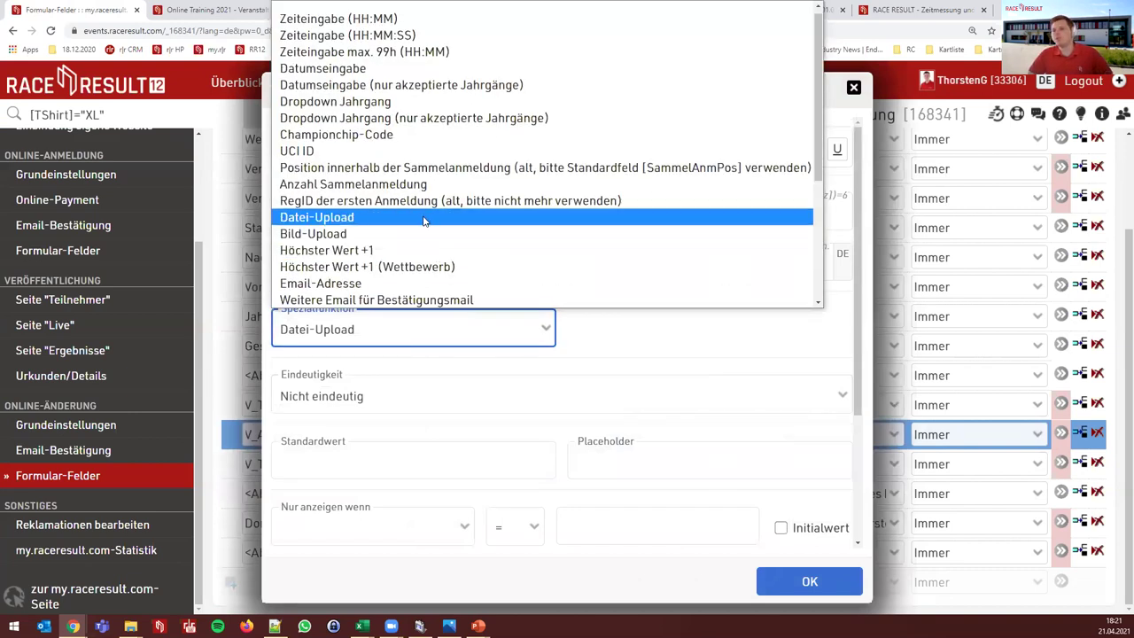
click(631, 347)
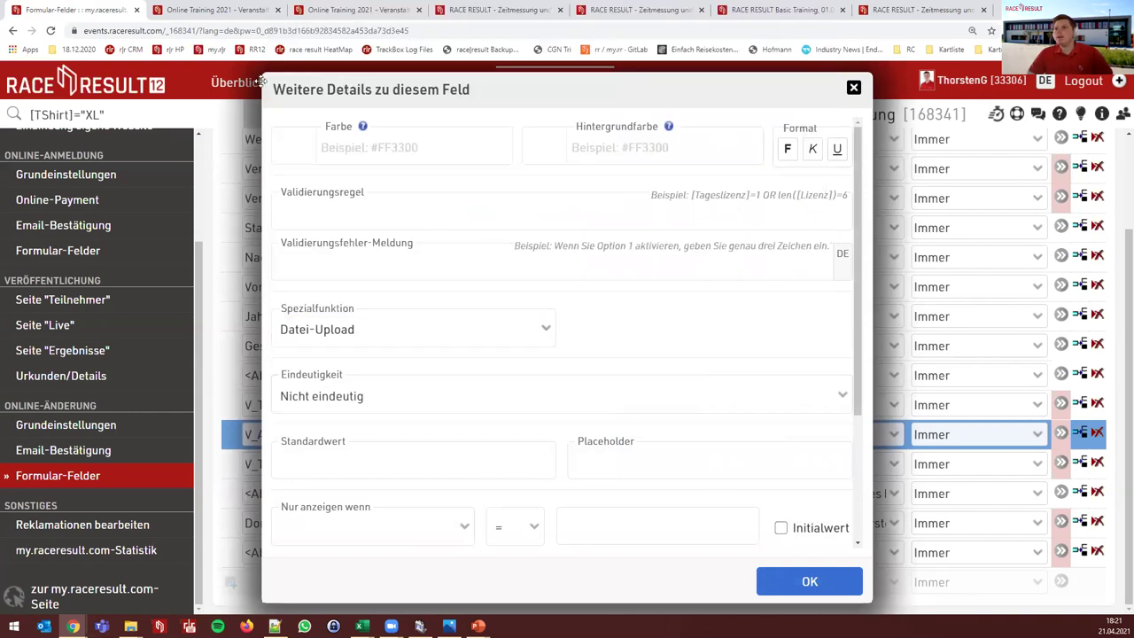
click(347, 12)
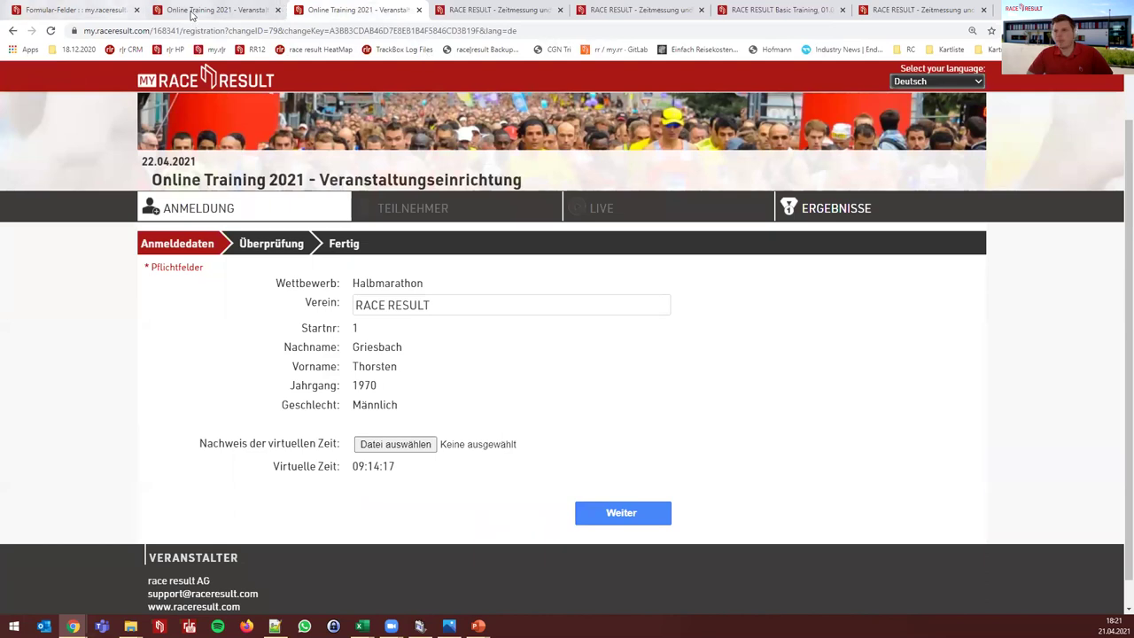
click(76, 12)
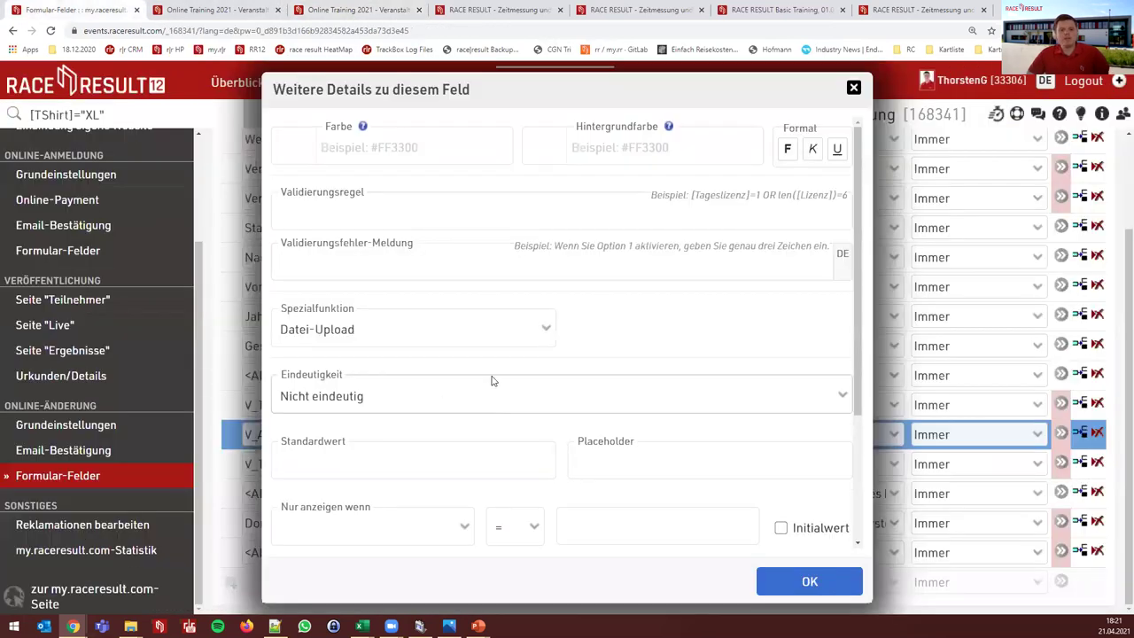
click(937, 440)
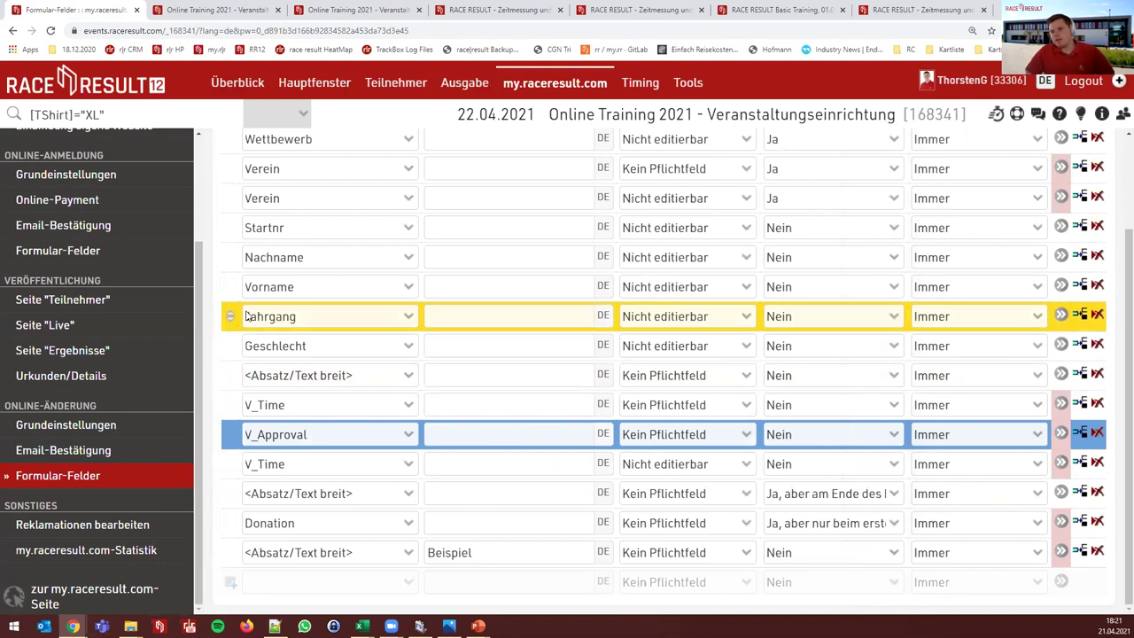
Clear the participant search filter and select the participant with Startnr 1005 in the full list
click(390, 83)
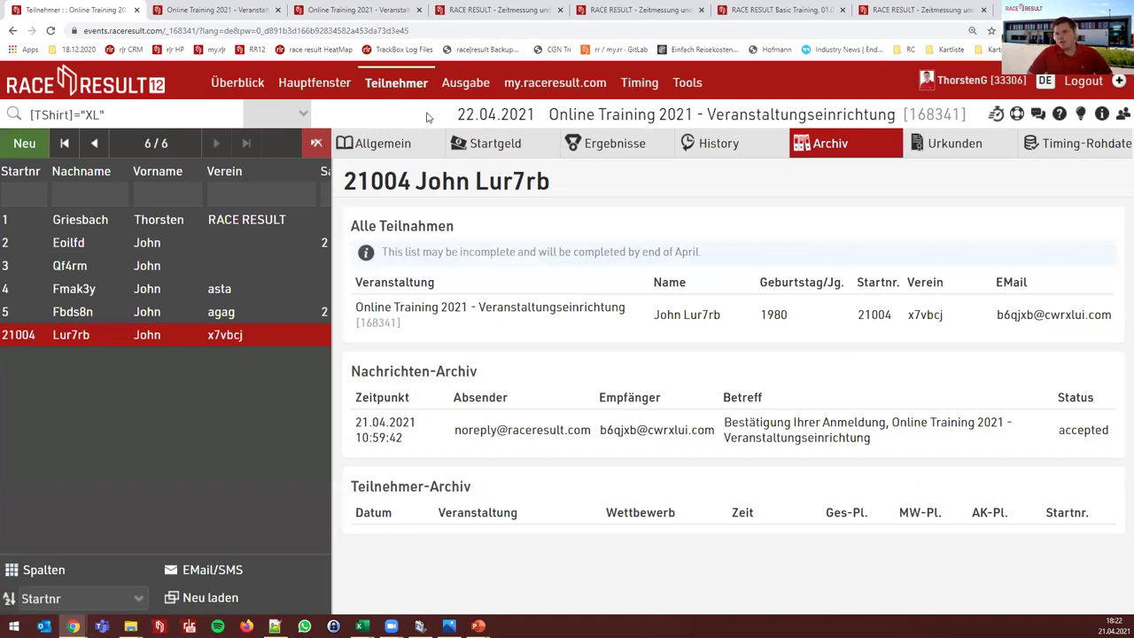
click(12, 117)
key(BackSpace)
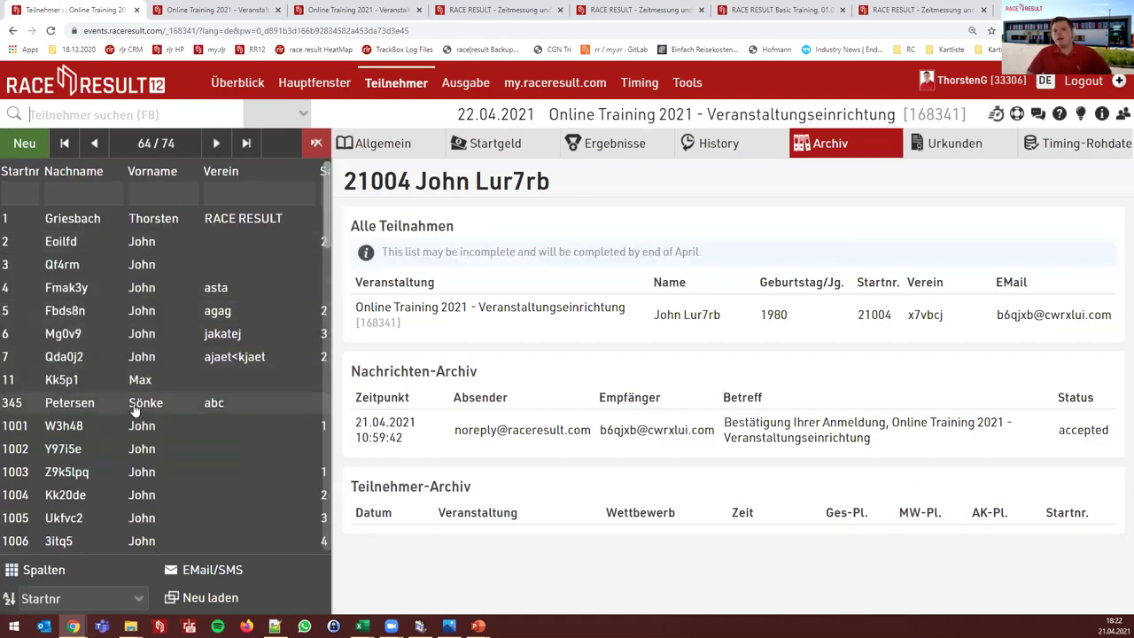
scroll(138, 390, down, 2)
click(136, 406)
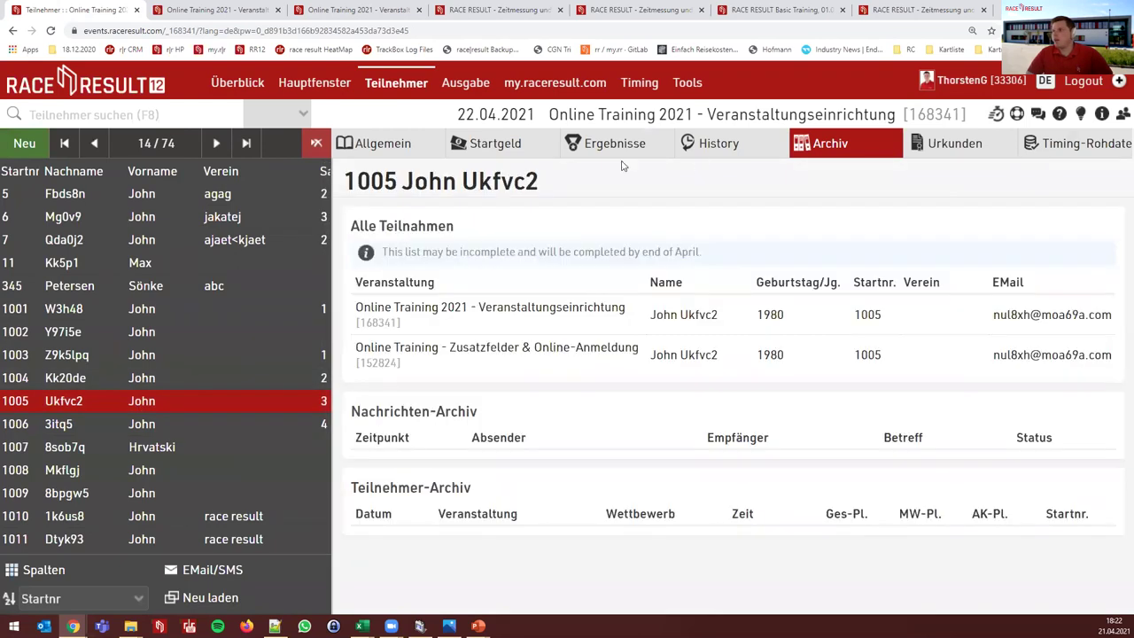
Open the participant's Änderungslink and examine the group registration's change form with its Virtuelle Zeit and upload columns
click(413, 140)
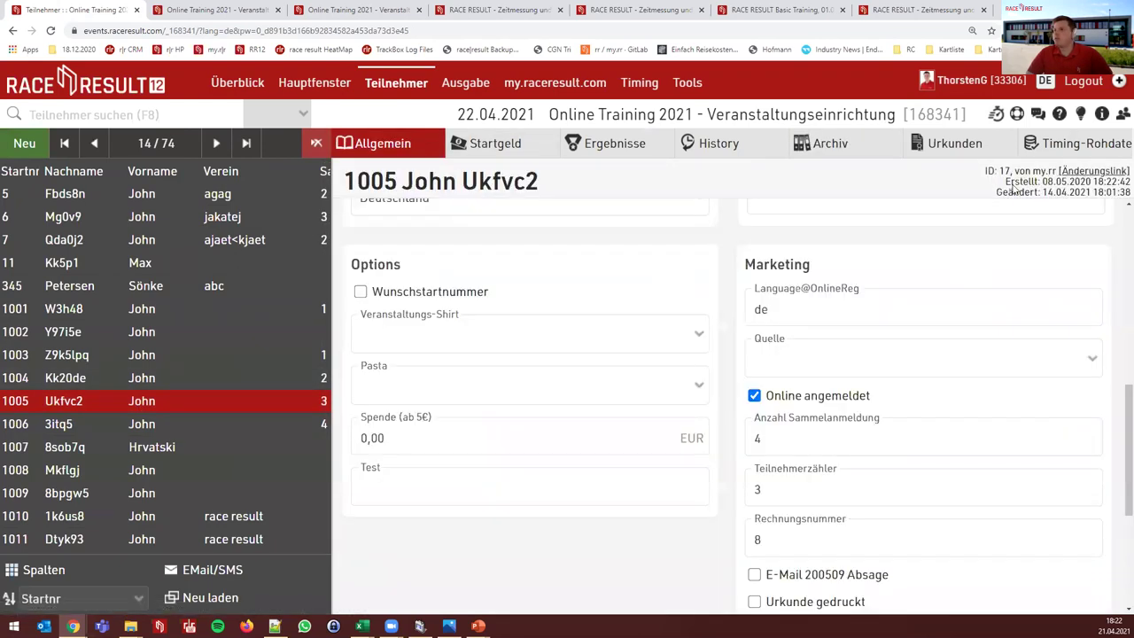
click(1072, 171)
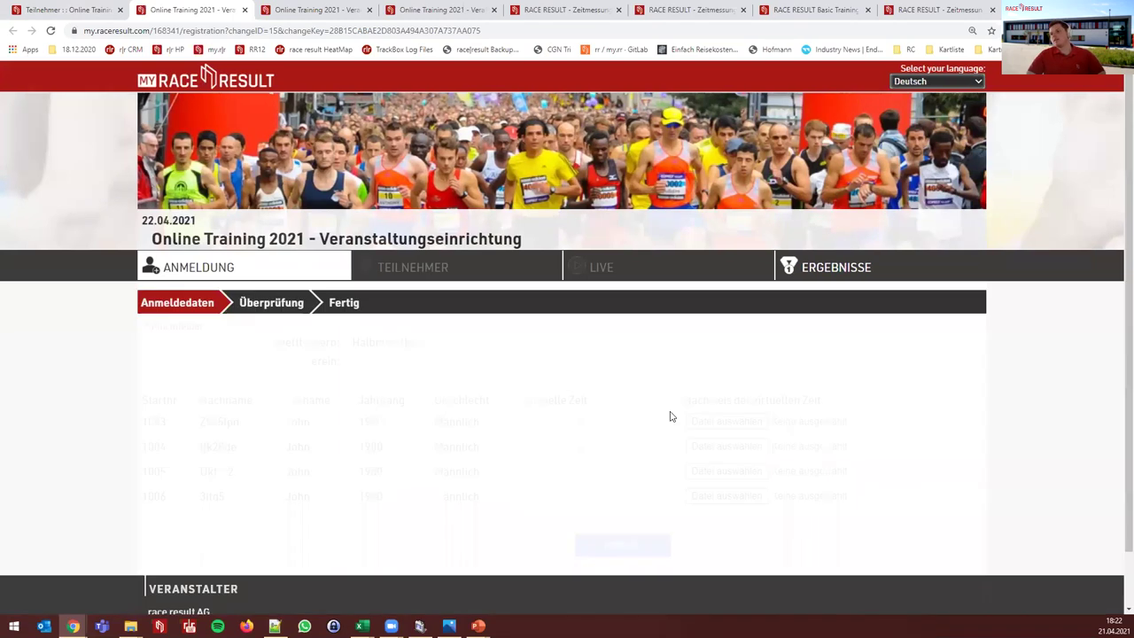
scroll(443, 417, down, 1)
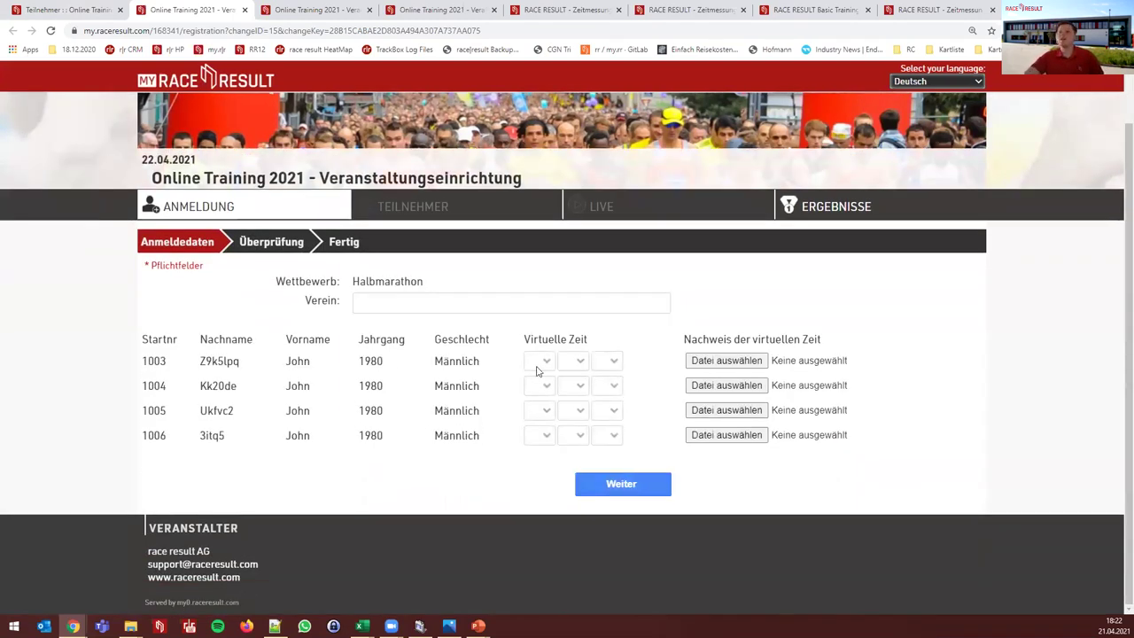
Examine the Modus options for single and group registrations in the Online-Änderung Grundeinstellungen
click(78, 16)
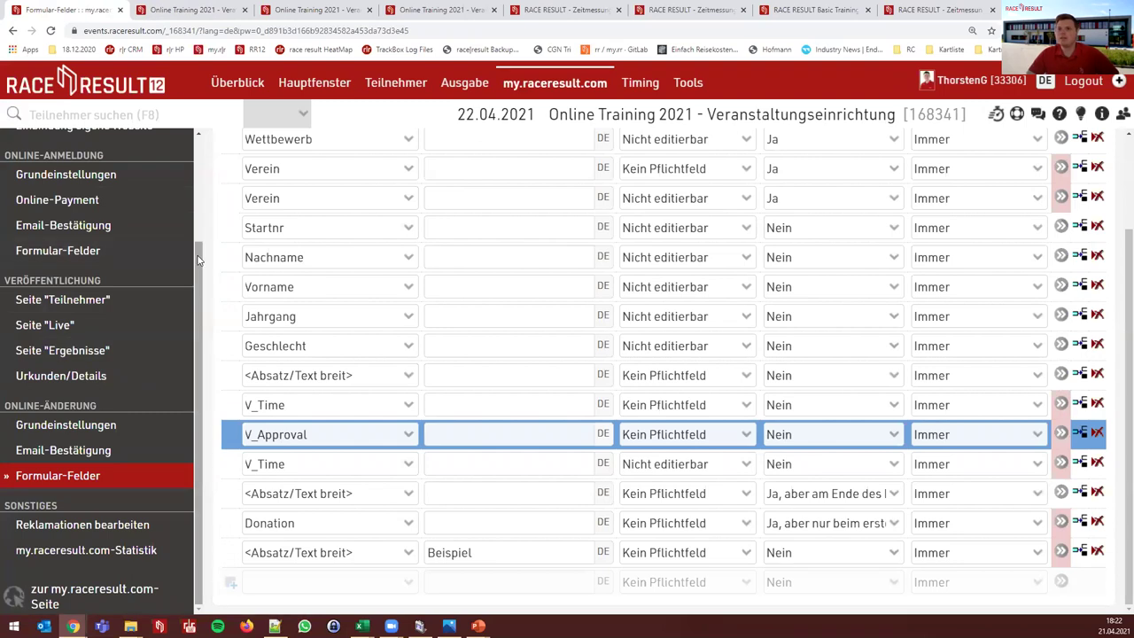
click(84, 426)
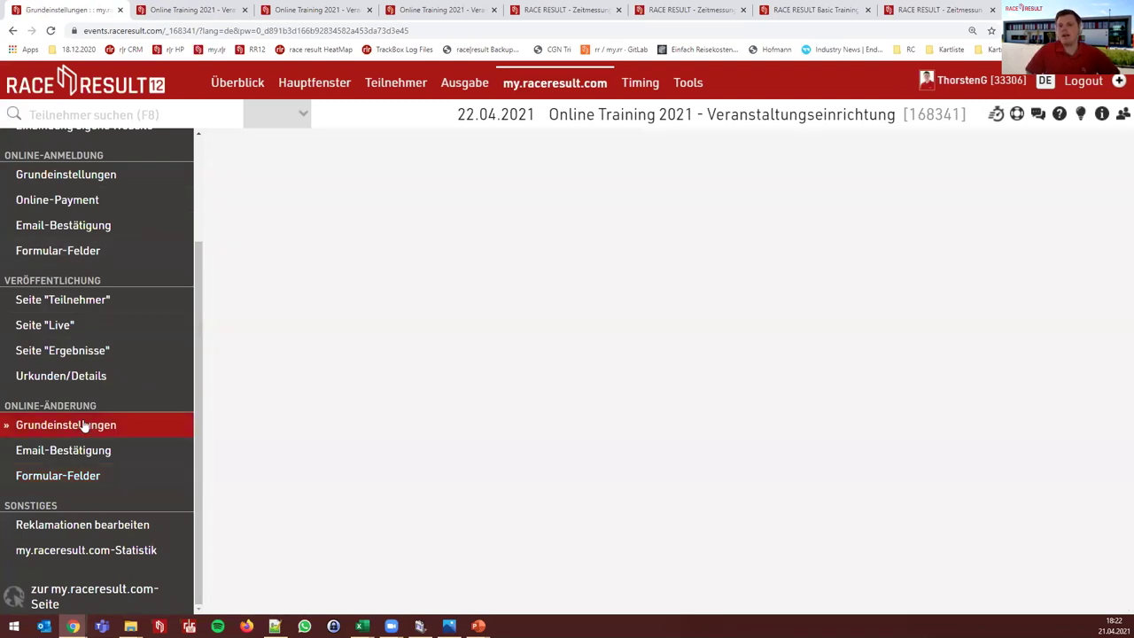
scroll(532, 292, down, 1)
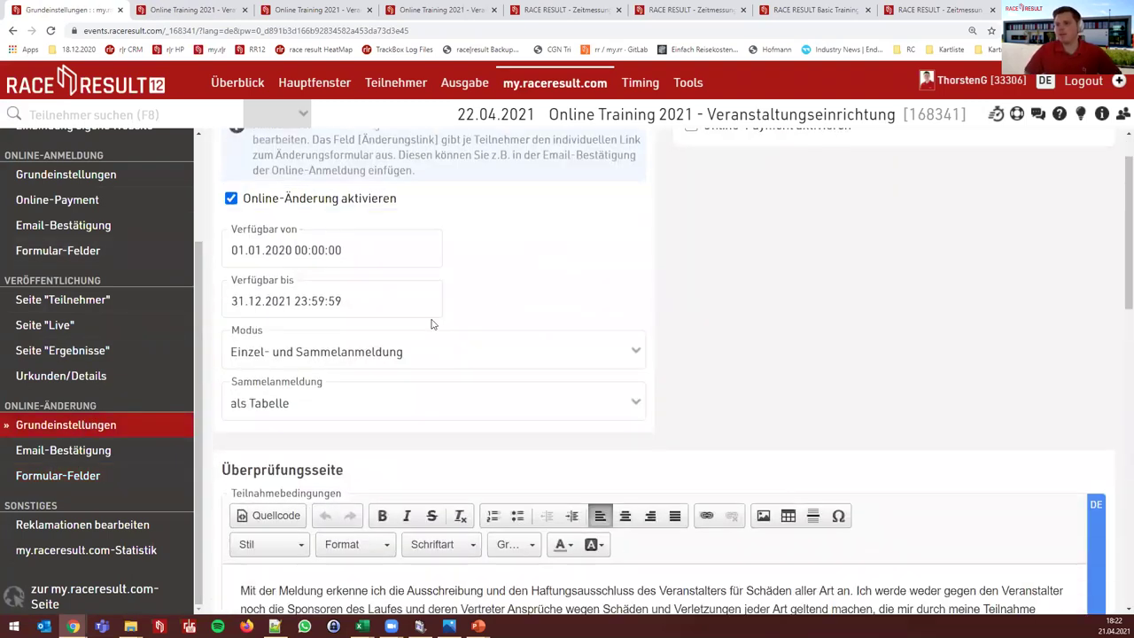
click(408, 351)
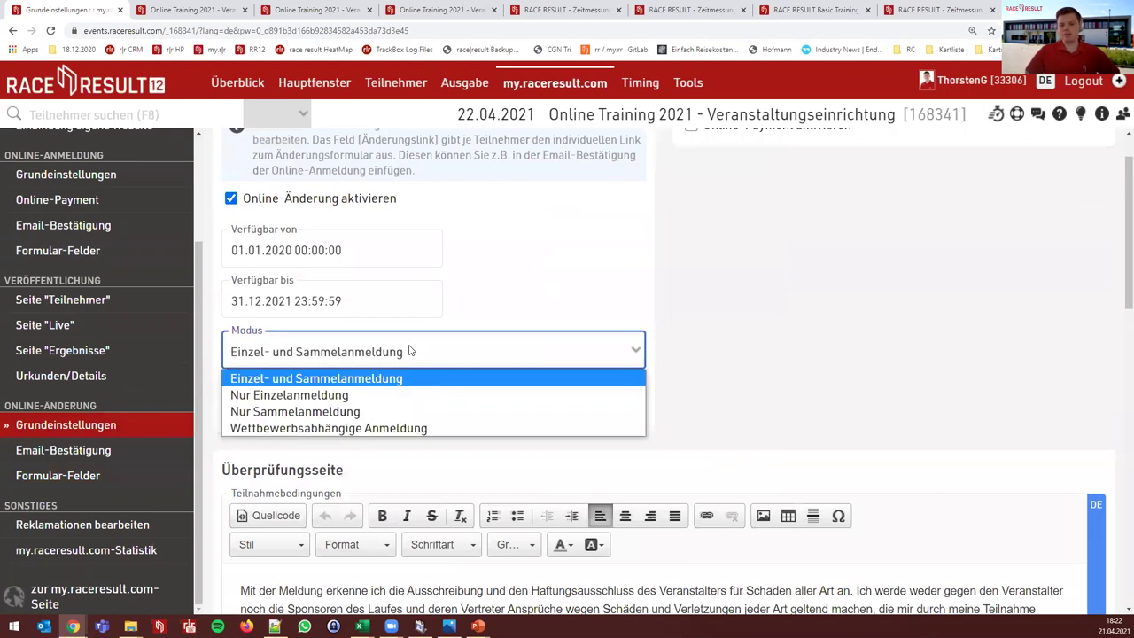
click(409, 351)
click(757, 277)
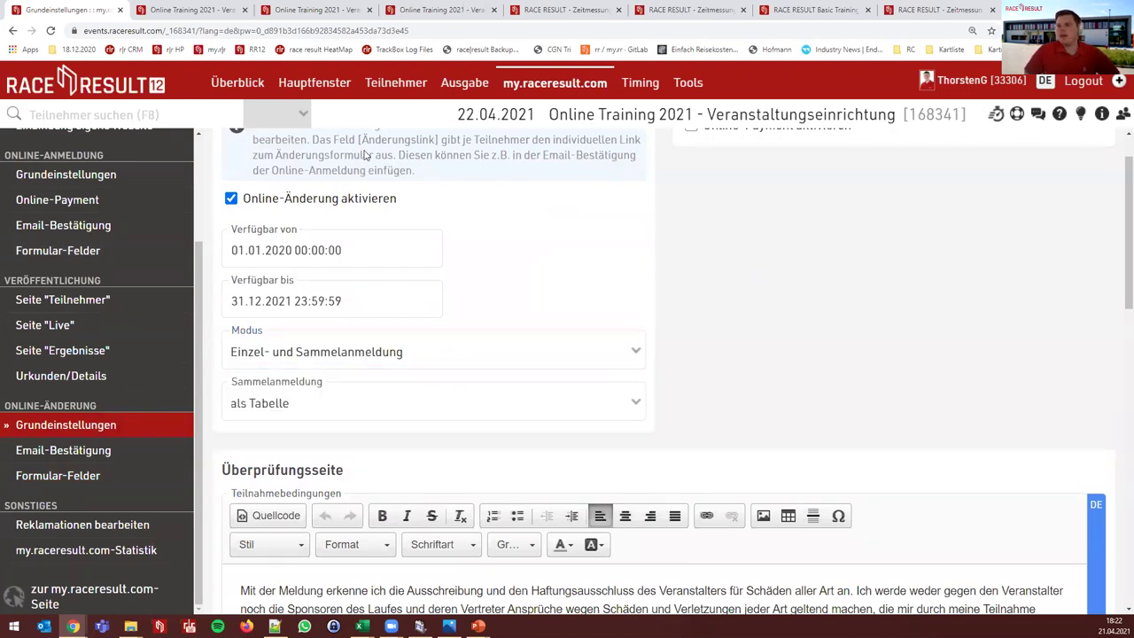
Load the ChangeGroupID template in Datenmanipulation under Datenanpassungen and examine its GroupID and SammelAnmPos assignments
click(315, 82)
scroll(98, 532, down, 3)
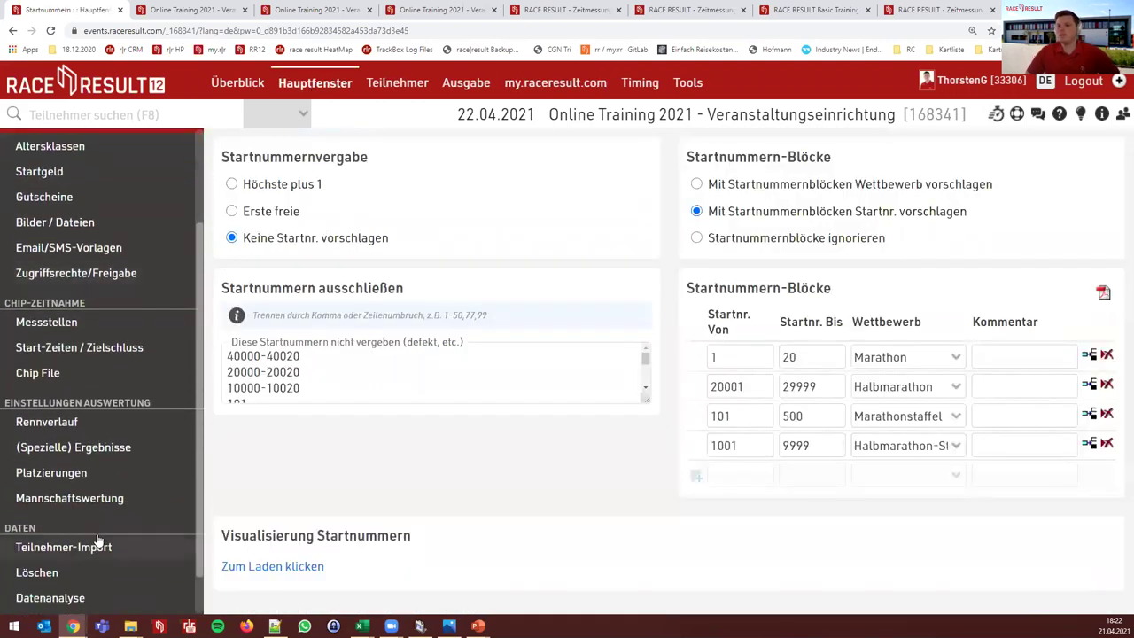
scroll(98, 541, down, 1)
click(84, 576)
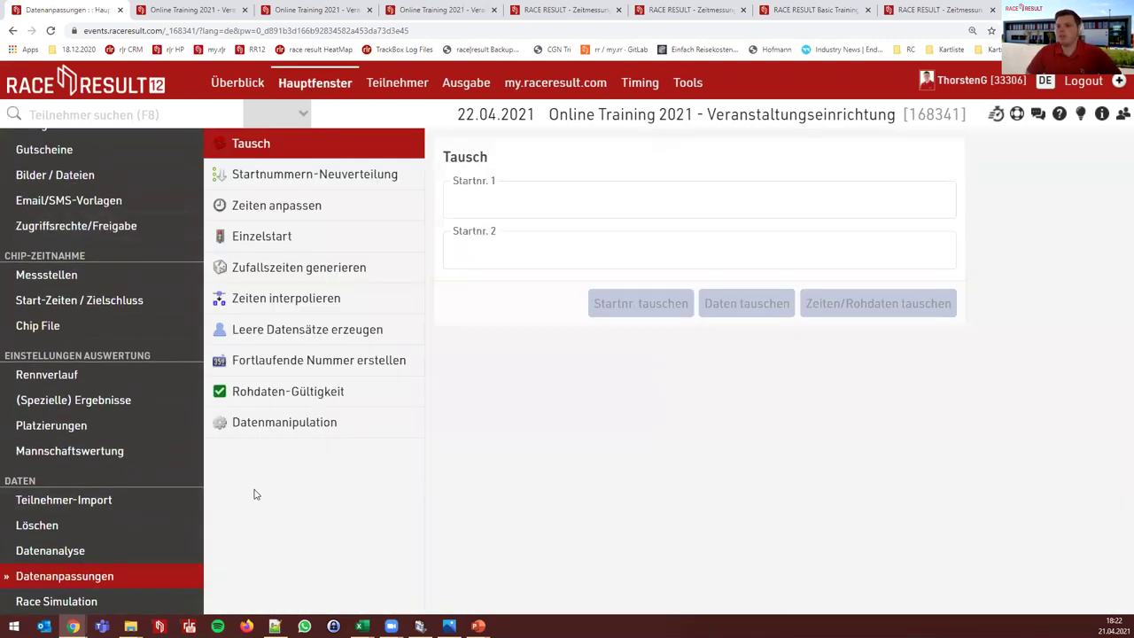
click(283, 432)
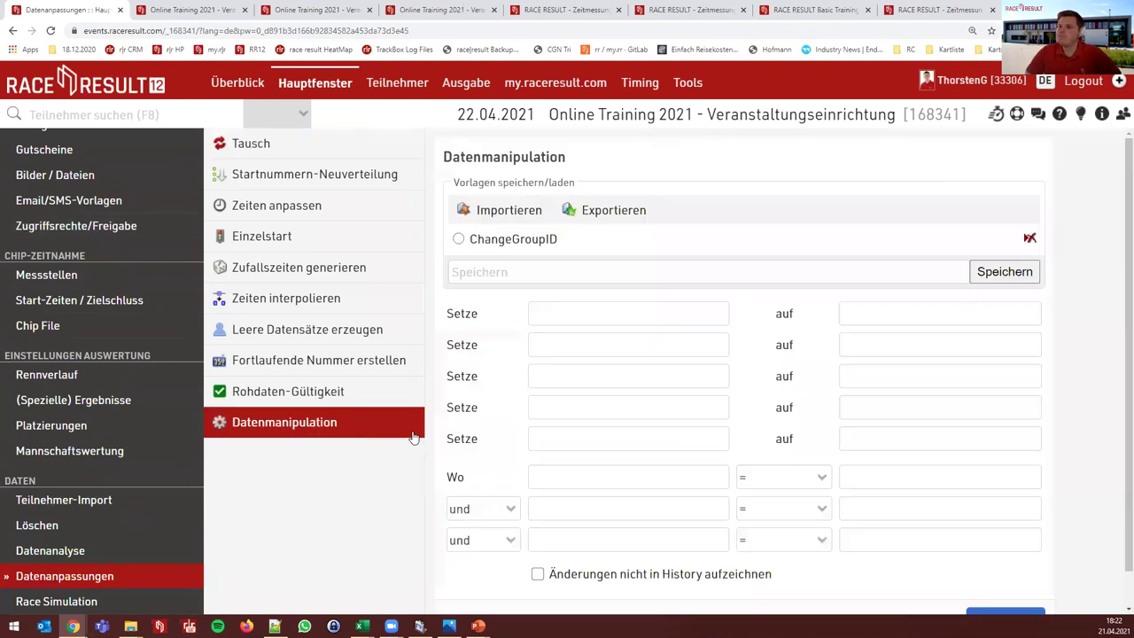
click(501, 241)
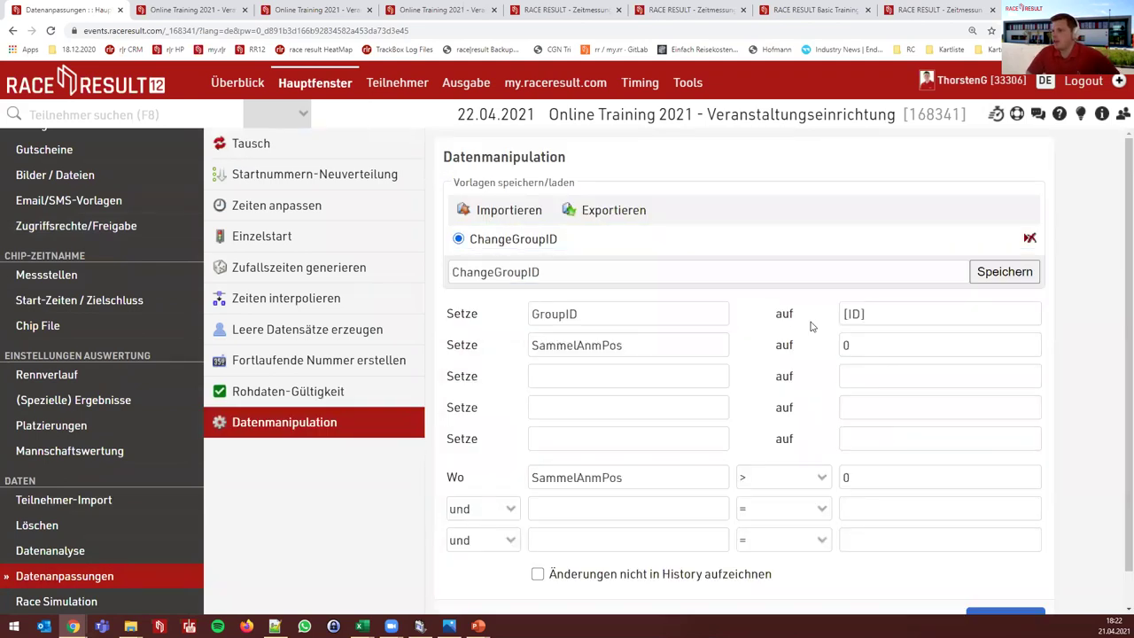
scroll(810, 327, down, 1)
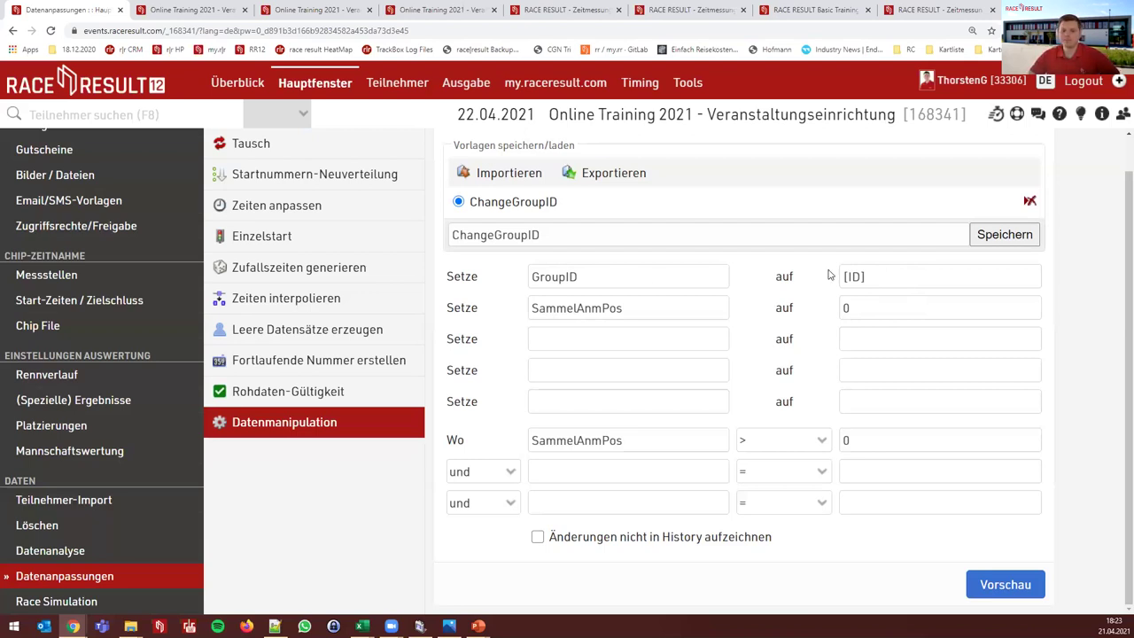
Add the Test field as a new entry at the end of the Online-Änderung form fields
click(527, 88)
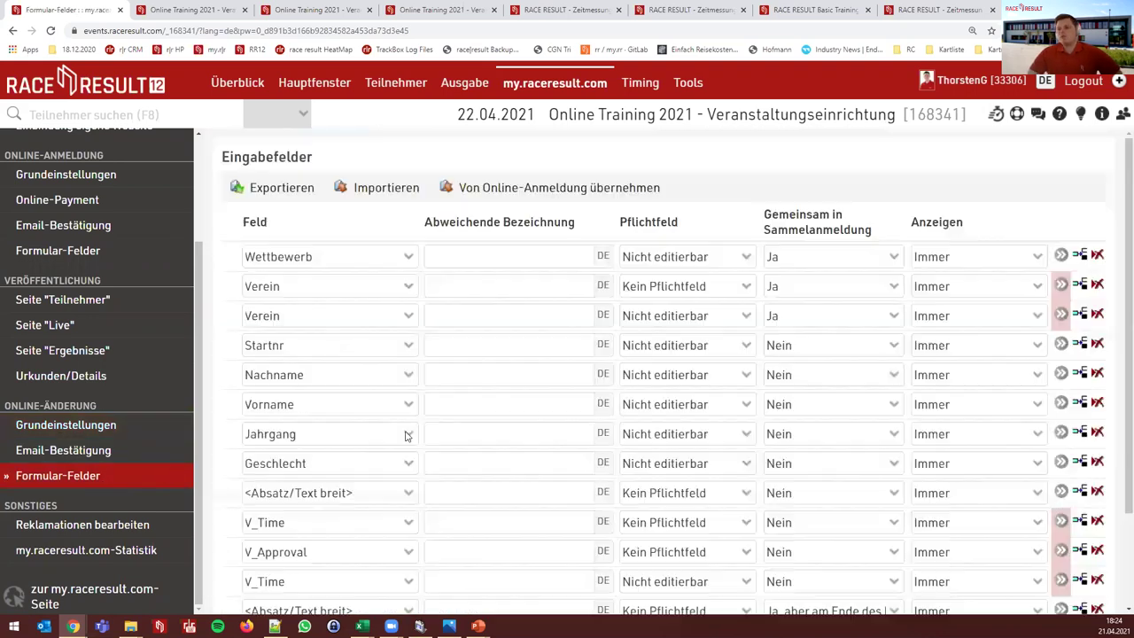
scroll(694, 238, down, 2)
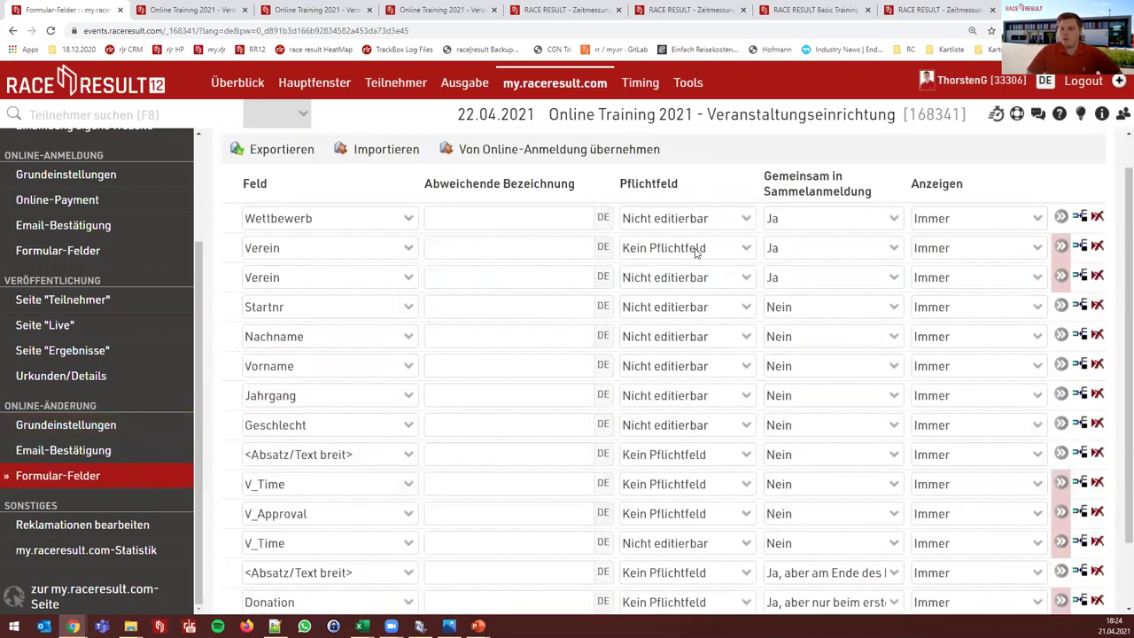
click(300, 582)
text(Test)
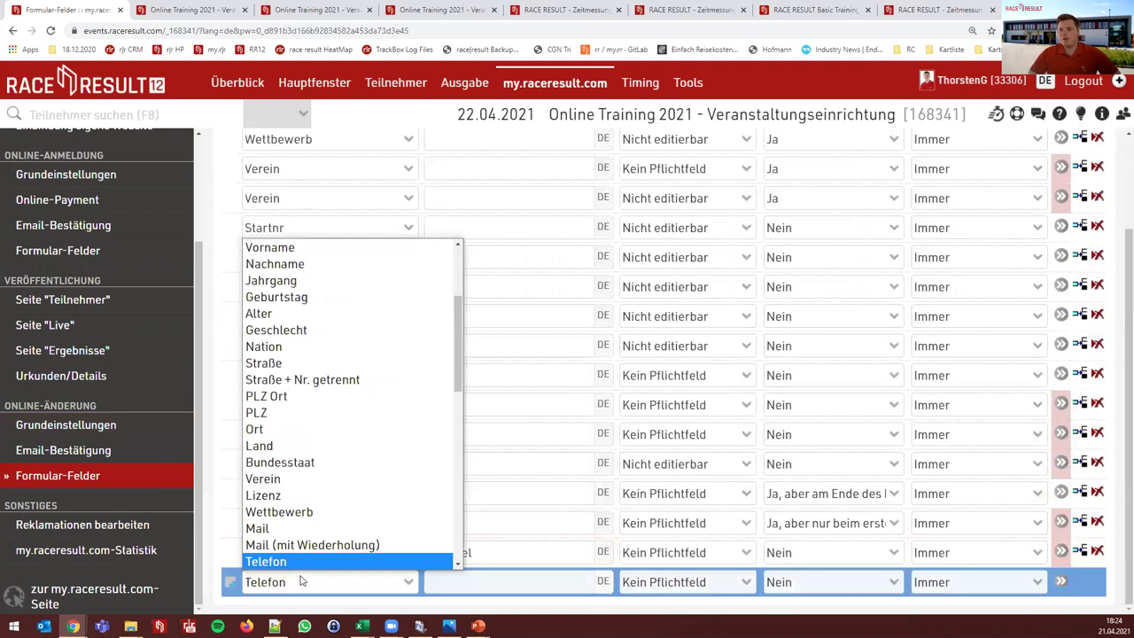
key(Tab)
Set the Test field's Spezialfunktion to Berechnung (nach Speichern) in its field details
click(1062, 581)
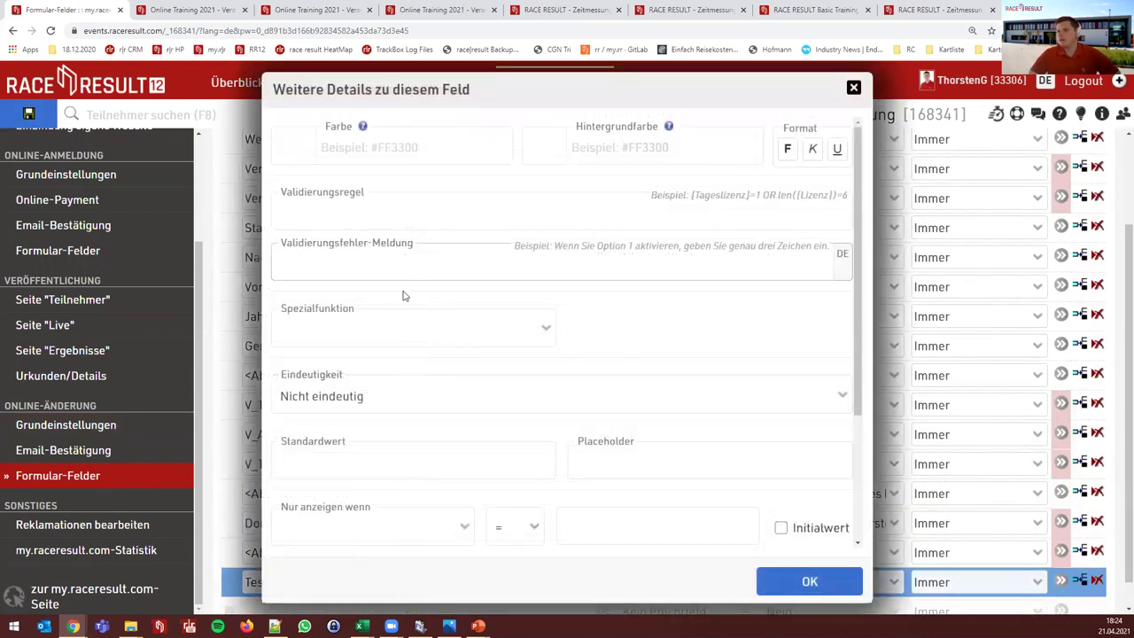
click(413, 344)
key(b)
key(b)
key(Return)
Enter DMax([Test];[STartnr]=[Startnr])+1 as the Filter/Ausdruck of the Test field's calculation
click(594, 341)
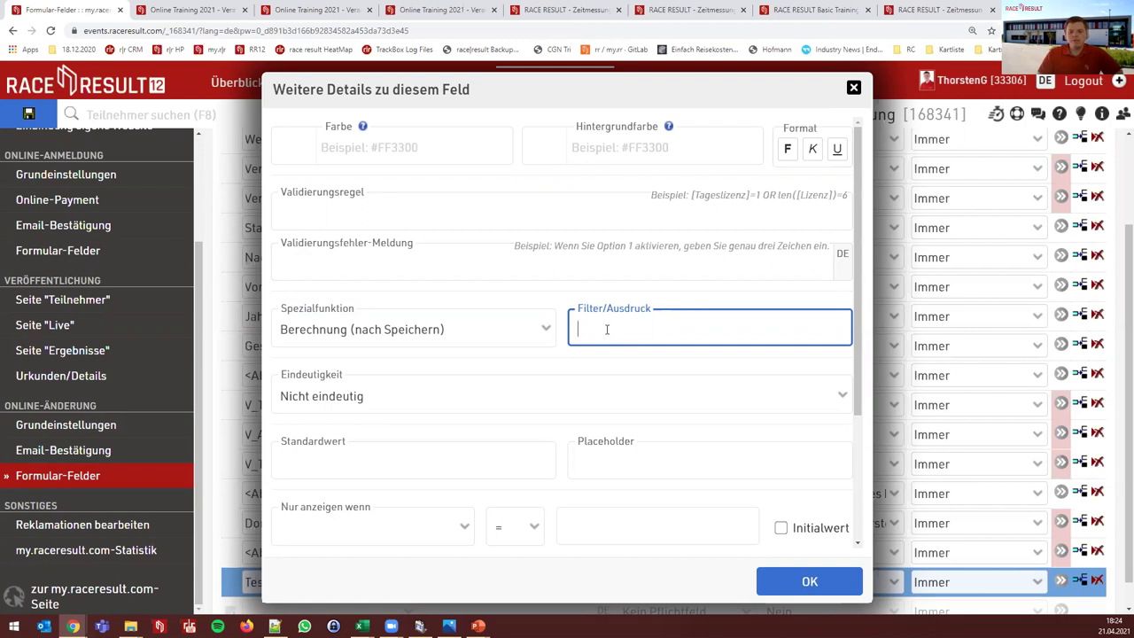
text(DCount)
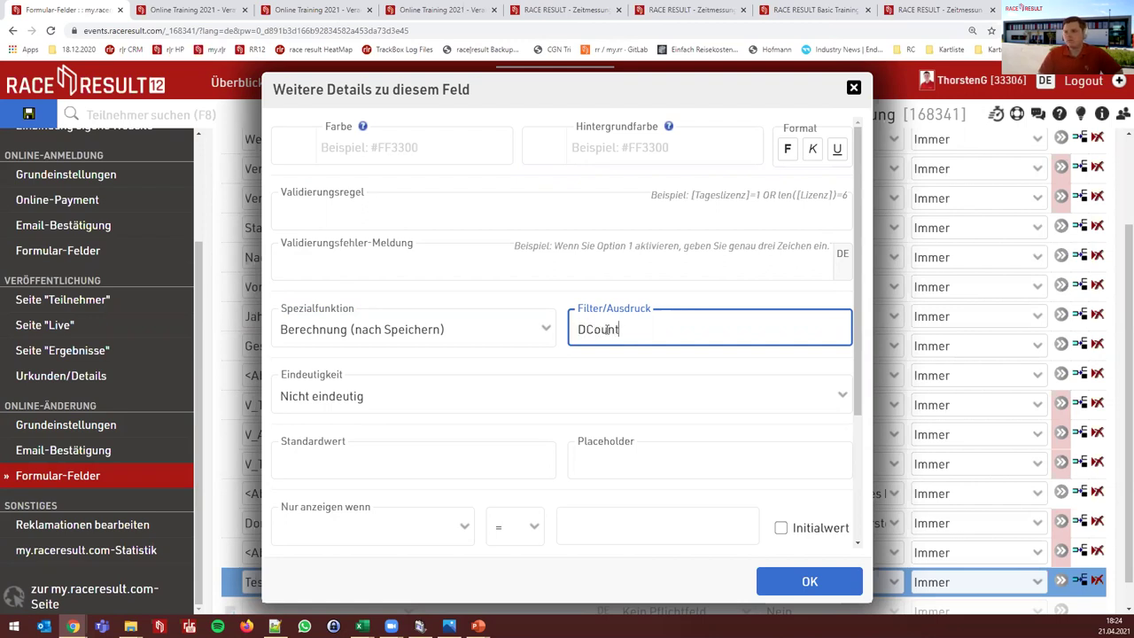
key(BackSpace)
key(BackSpace)
key(BackSpace)
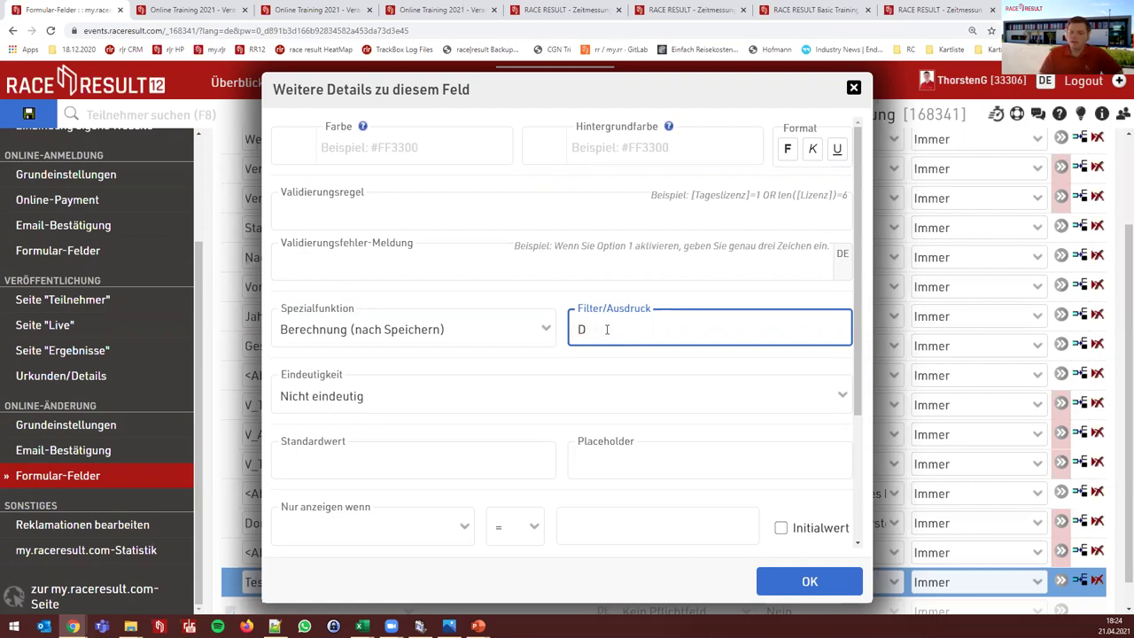
text(Max()
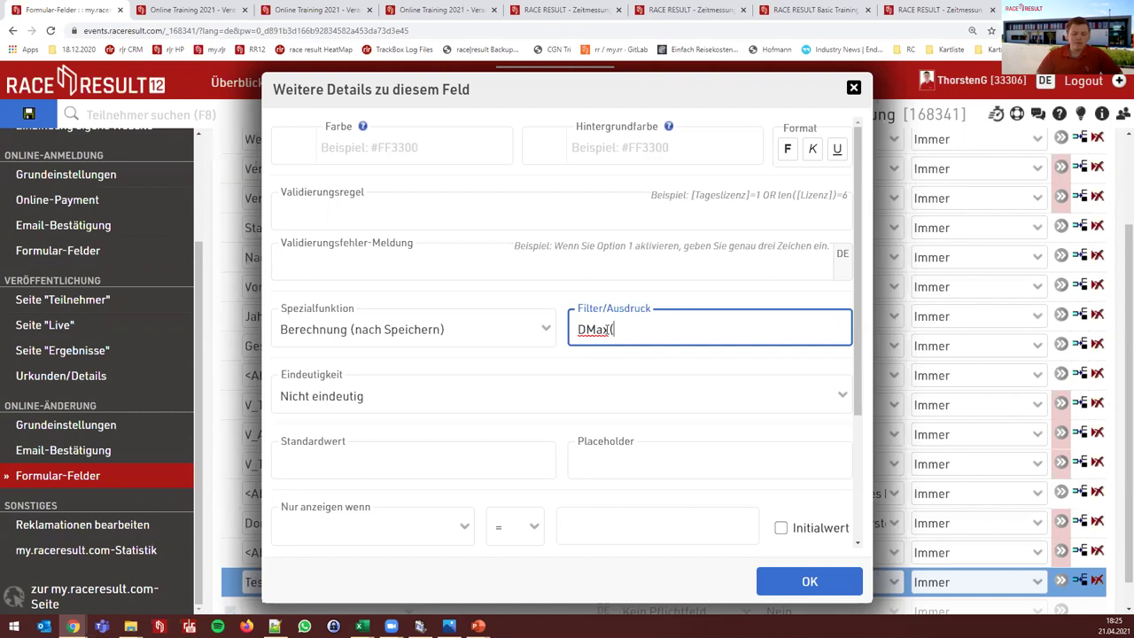
text([Tes)
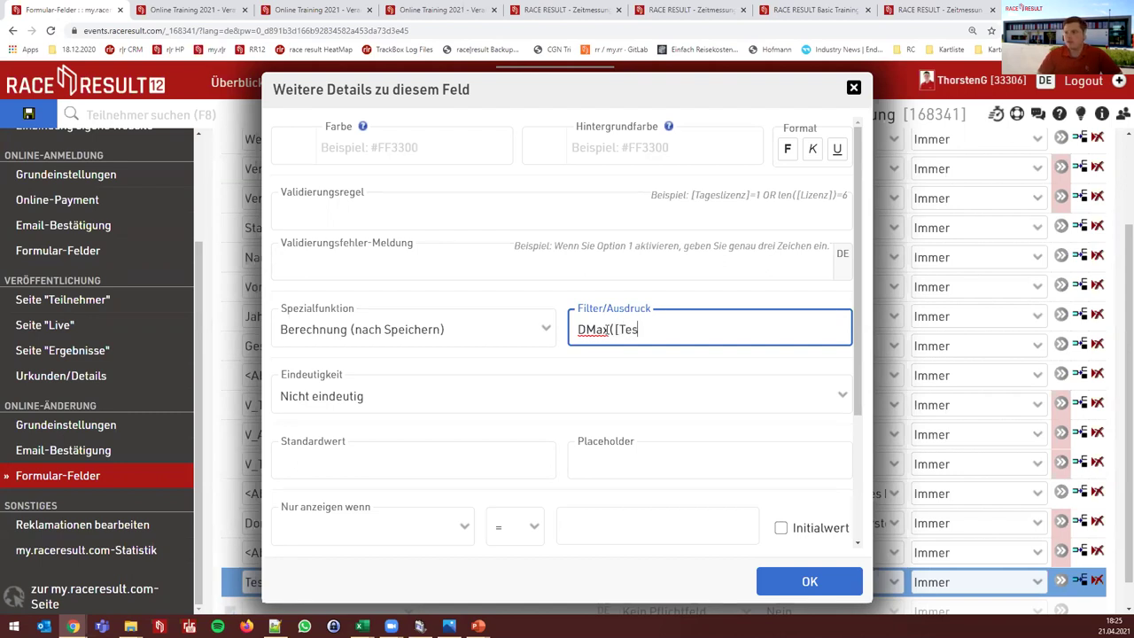
text(t];[STartnr]=[Startnr])+1)
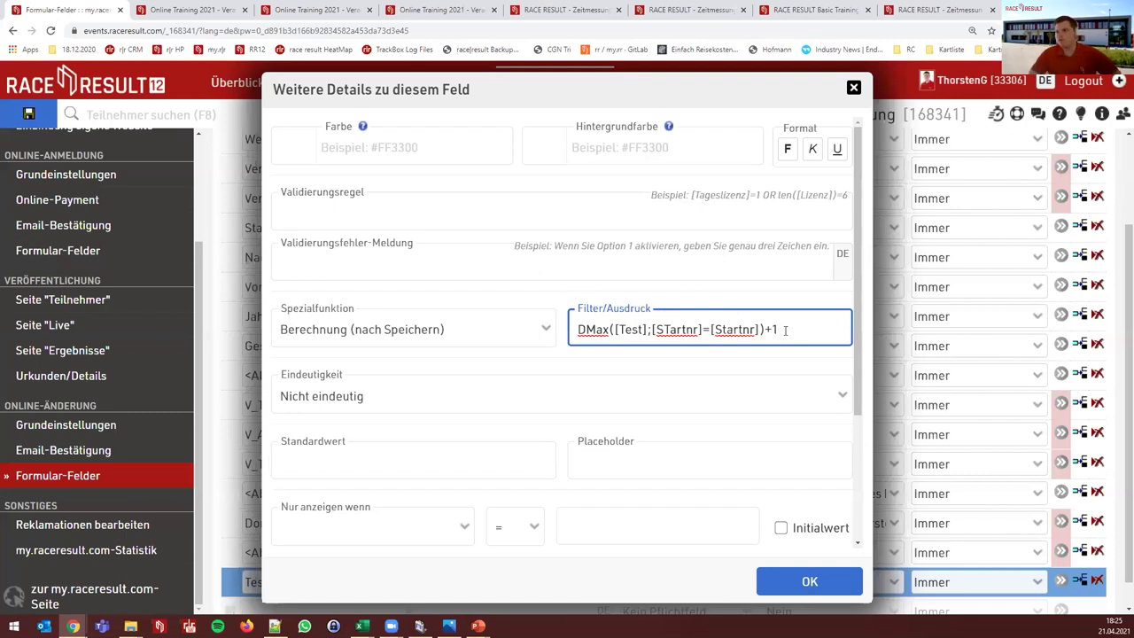
Clear the Test field's Filter/Ausdruck expression and close its field details
drag(786, 330, 576, 329)
key(BackSpace)
click(854, 88)
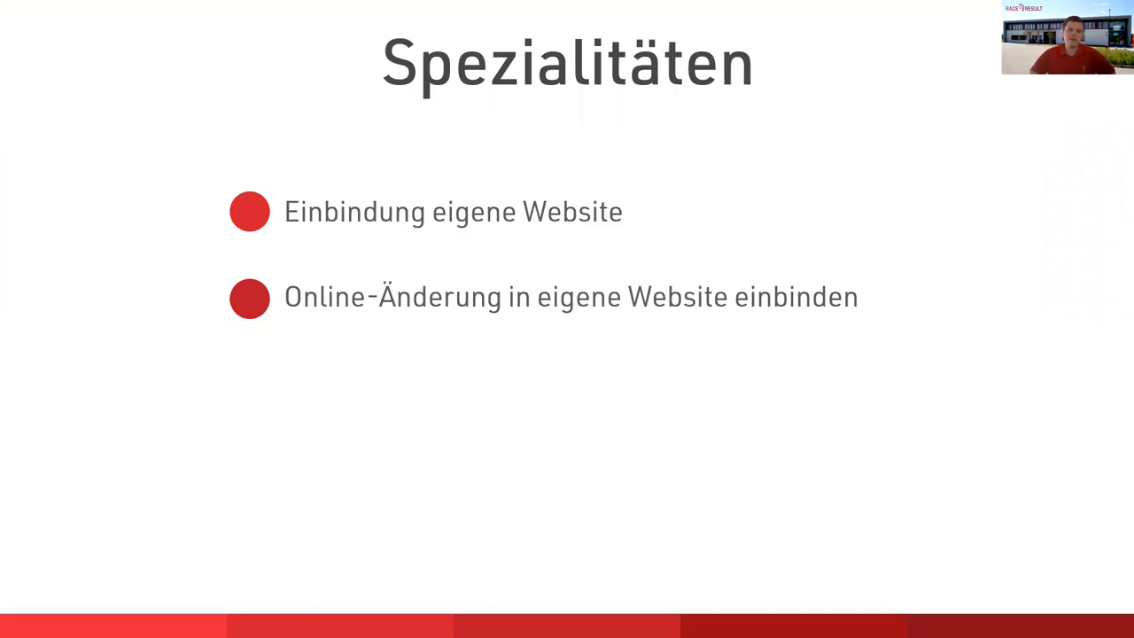
Return from the slides to the event in the browser and examine the Online-Anmeldung source code under Einbindung eigene Website
key(alt+Tab)
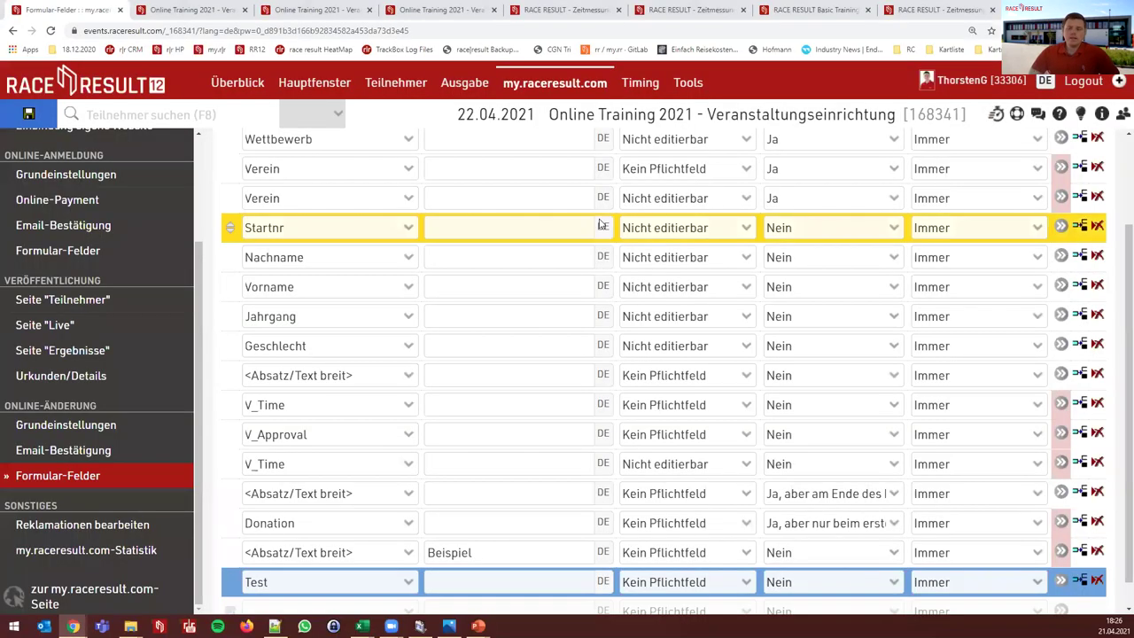
click(142, 257)
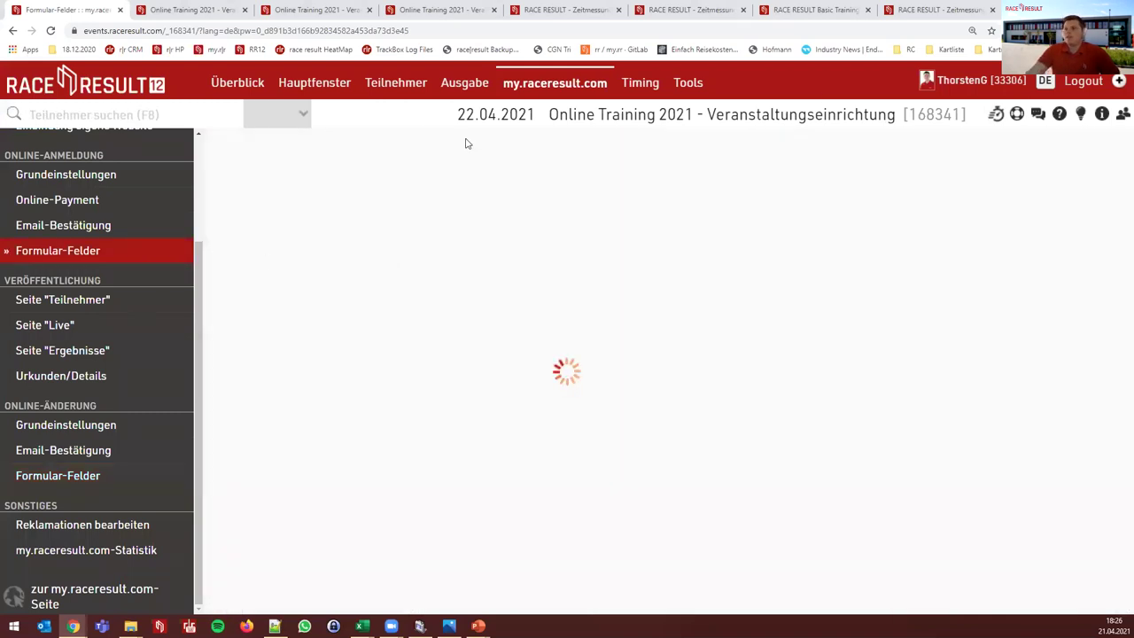
click(105, 266)
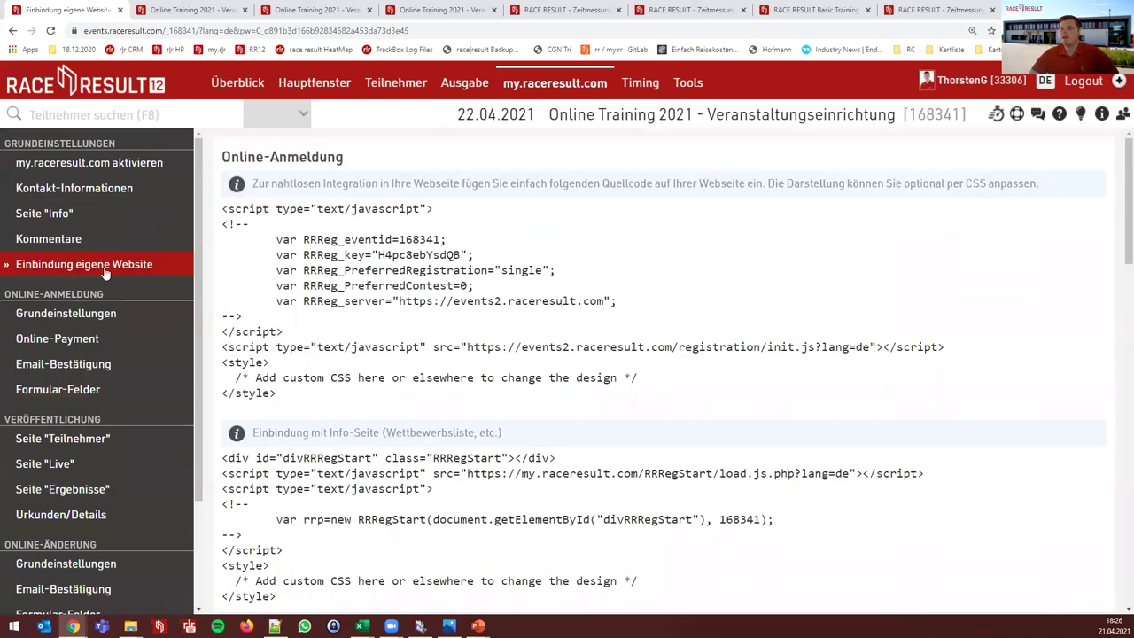
scroll(413, 259, down, 1)
scroll(412, 259, up, 1)
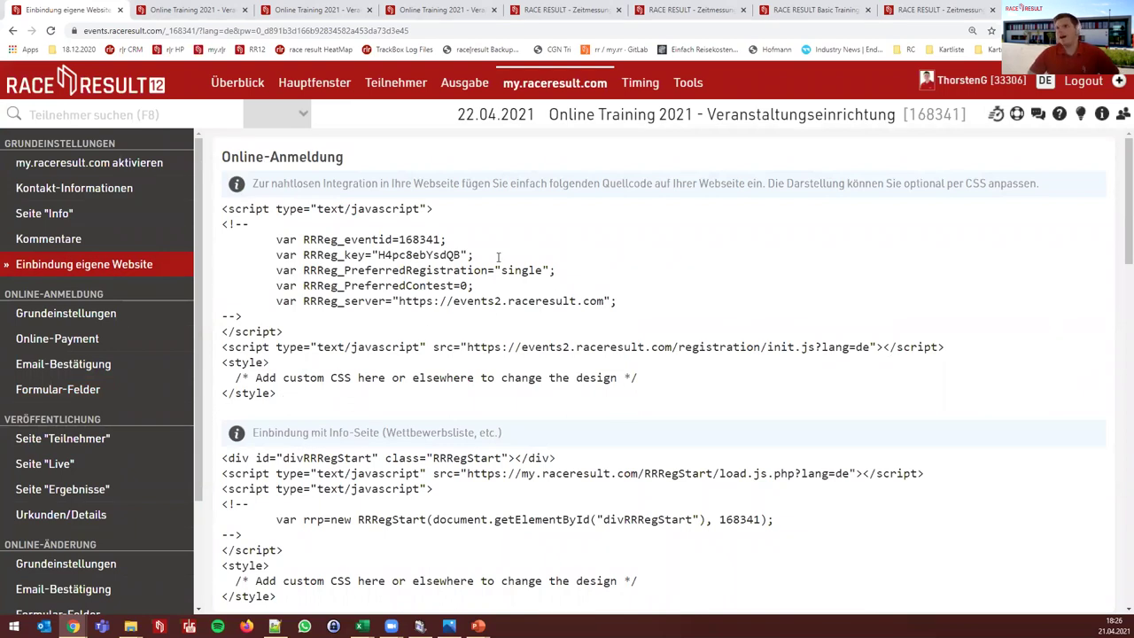
View the public Marathon und Halbmarathon - Einzelanmeldung form, then return to the Online-Anmeldung embed code including the Info-Seite variant
click(190, 13)
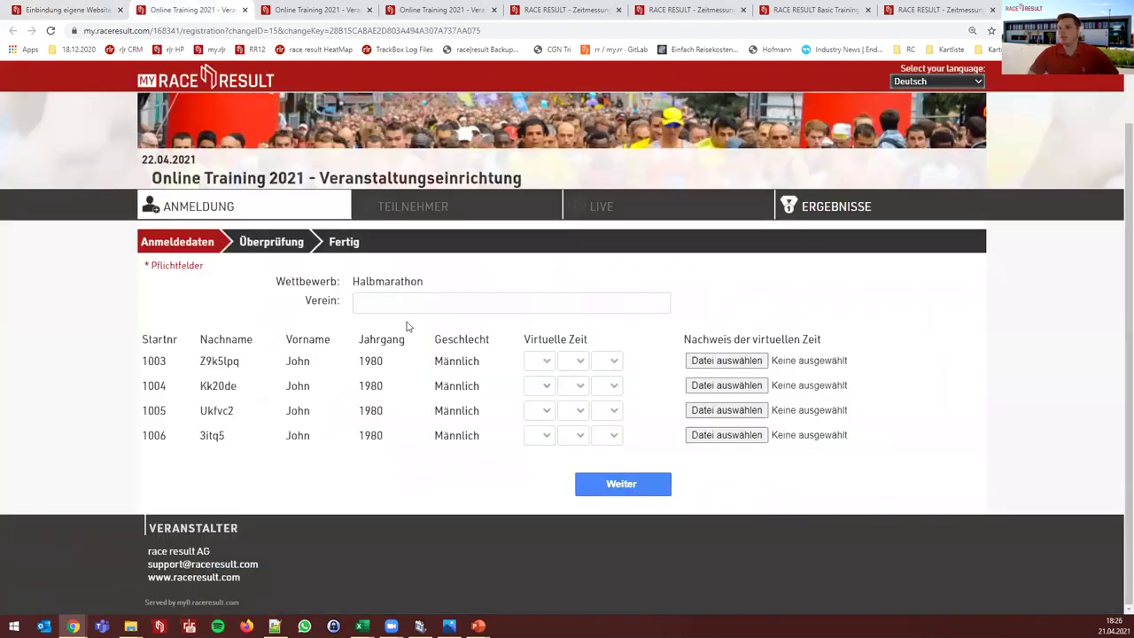
click(227, 209)
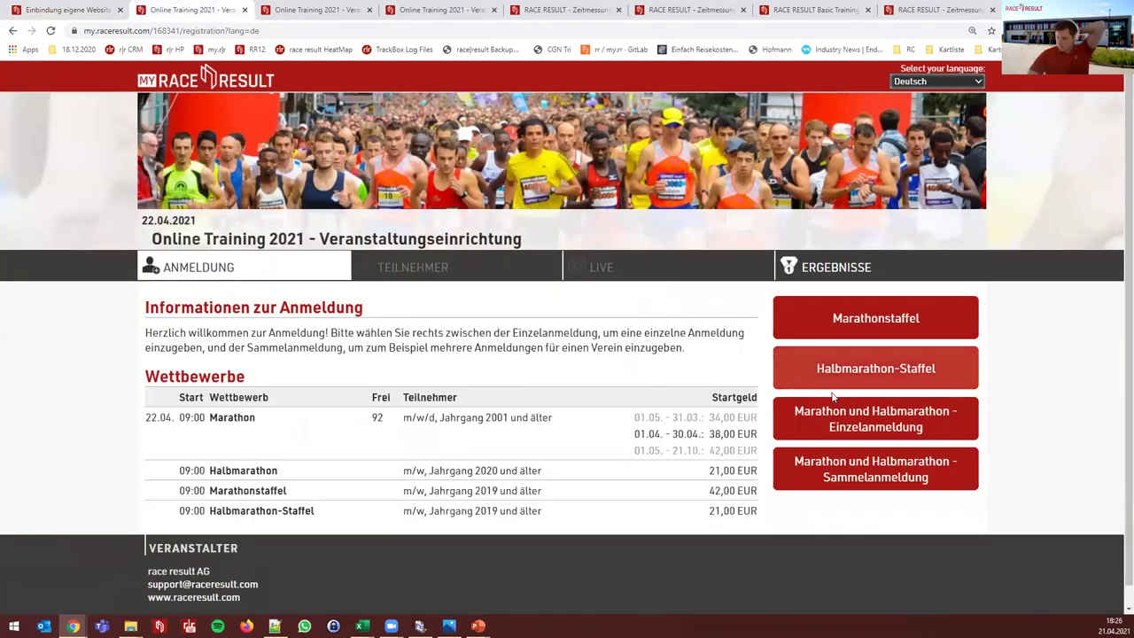
click(837, 418)
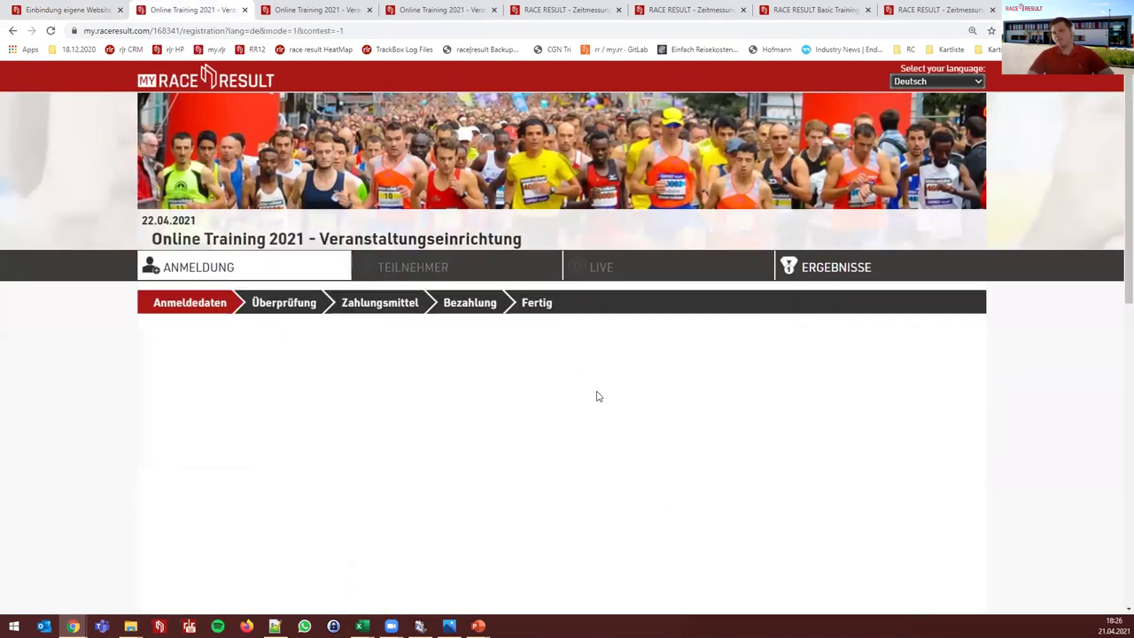
scroll(355, 372, down, 1)
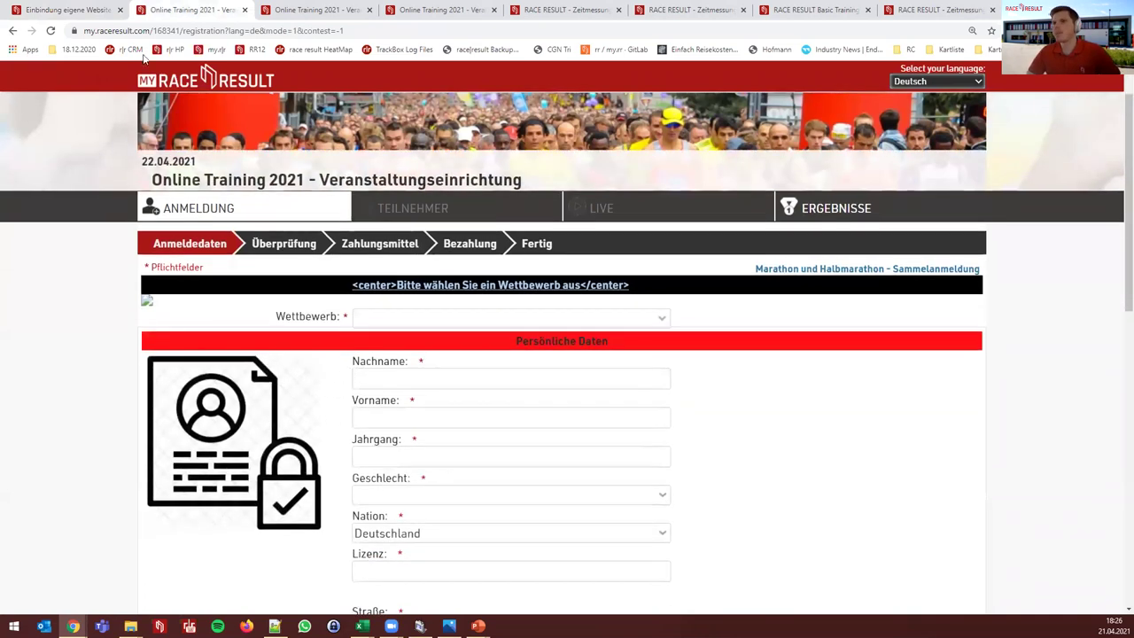
click(54, 10)
scroll(356, 433, down, 1)
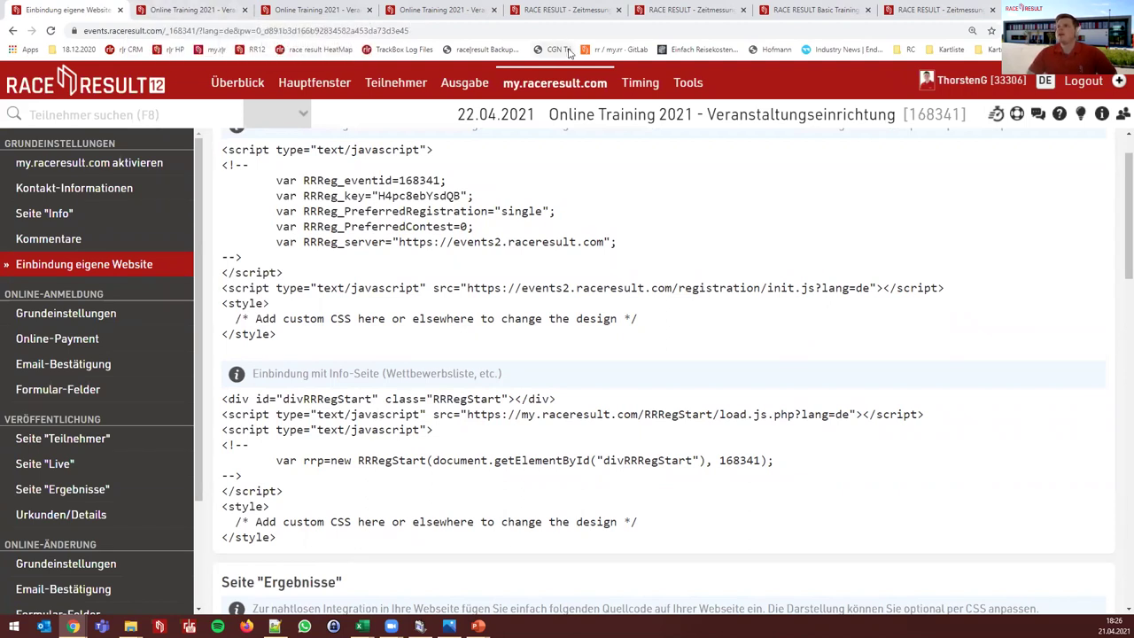
Find Basis-Schulung on the RACE RESULT Academy page and expand its embedded registration form
click(547, 11)
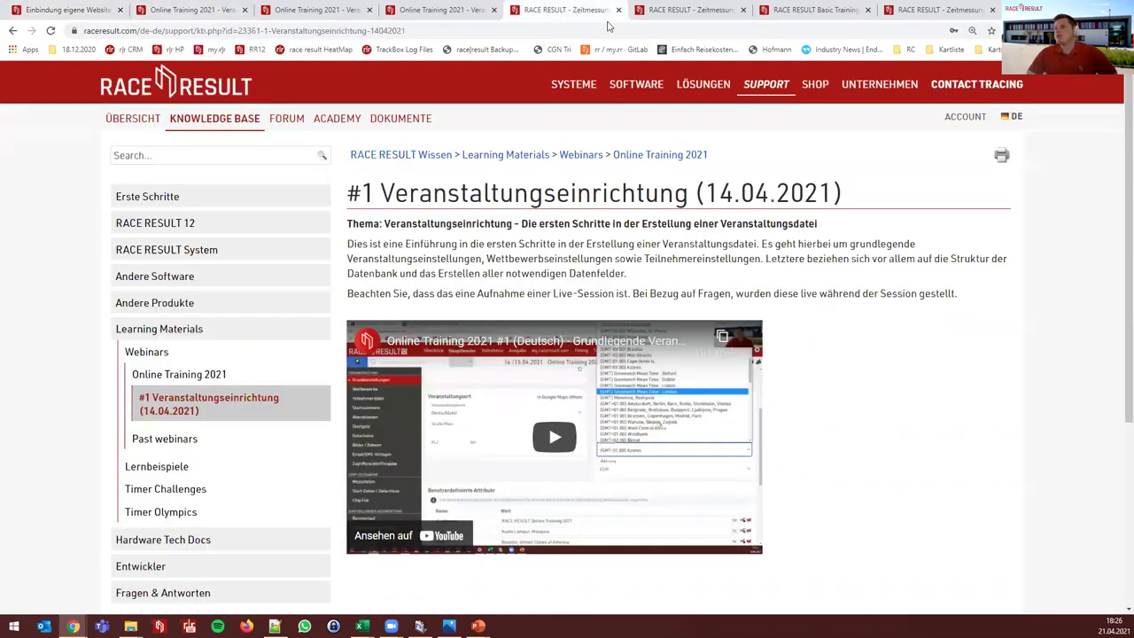
click(679, 10)
scroll(300, 375, up, 5)
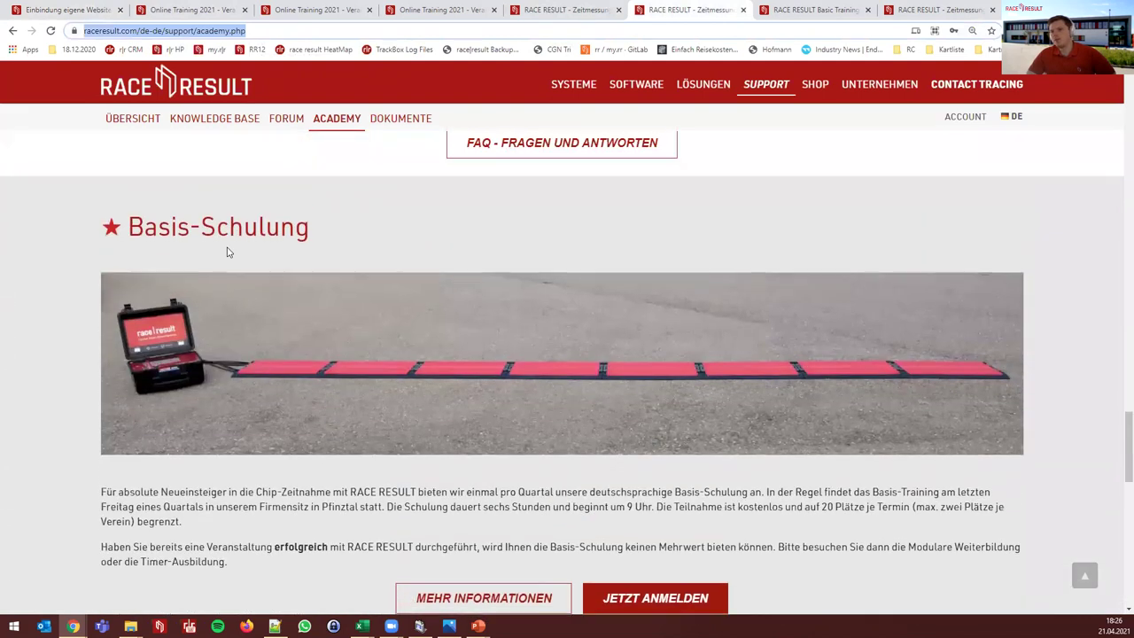
scroll(226, 249, down, 1)
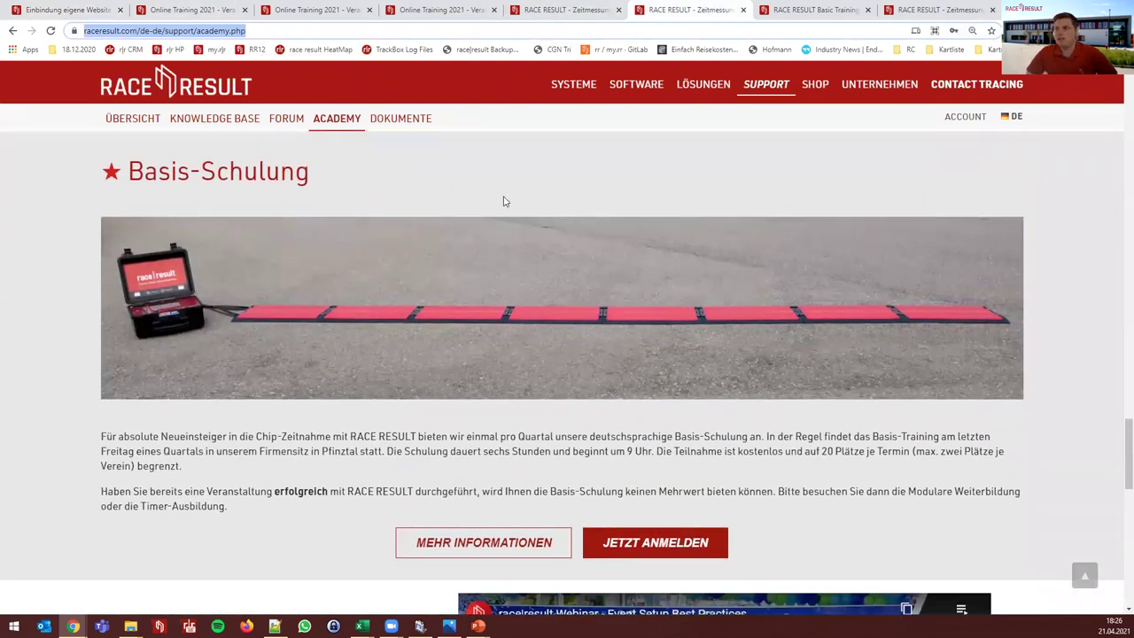
click(619, 541)
scroll(576, 375, down, 2)
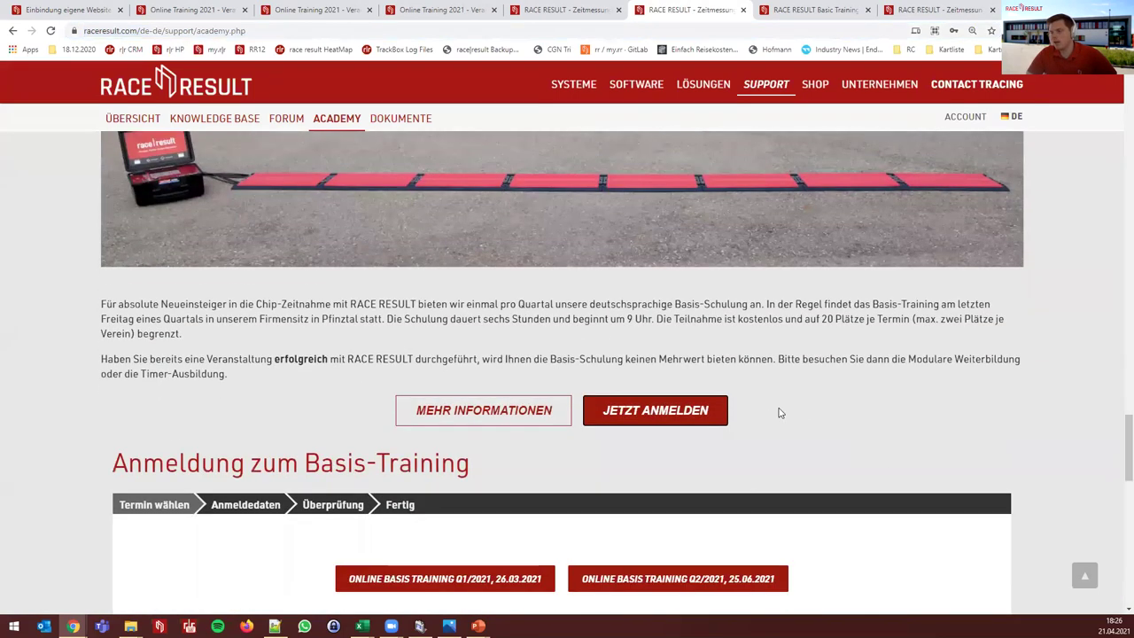